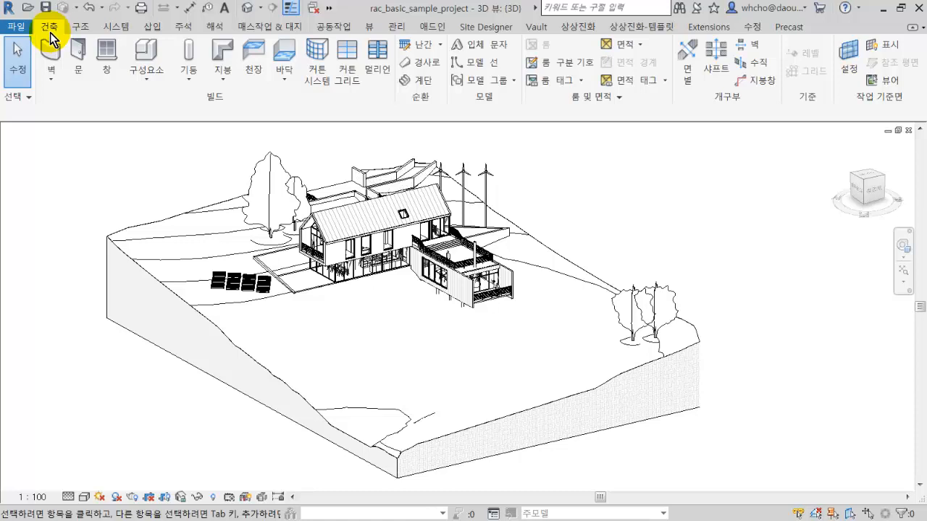
{"action": "left_click", "coordinate": [79, 27]}
{"action": "left_click", "coordinate": [116, 27]}
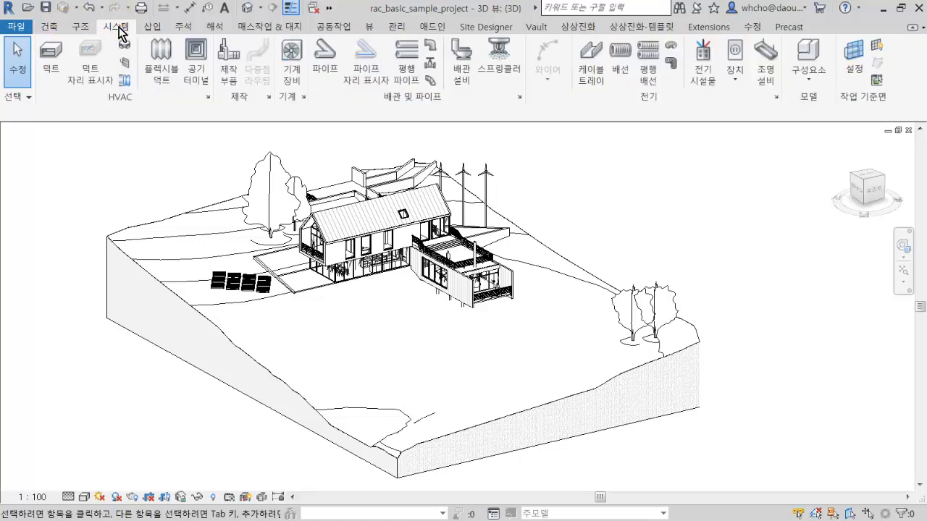
{"action": "left_click", "coordinate": [117, 27]}
{"action": "left_click", "coordinate": [87, 27]}
{"action": "left_click", "coordinate": [58, 26]}
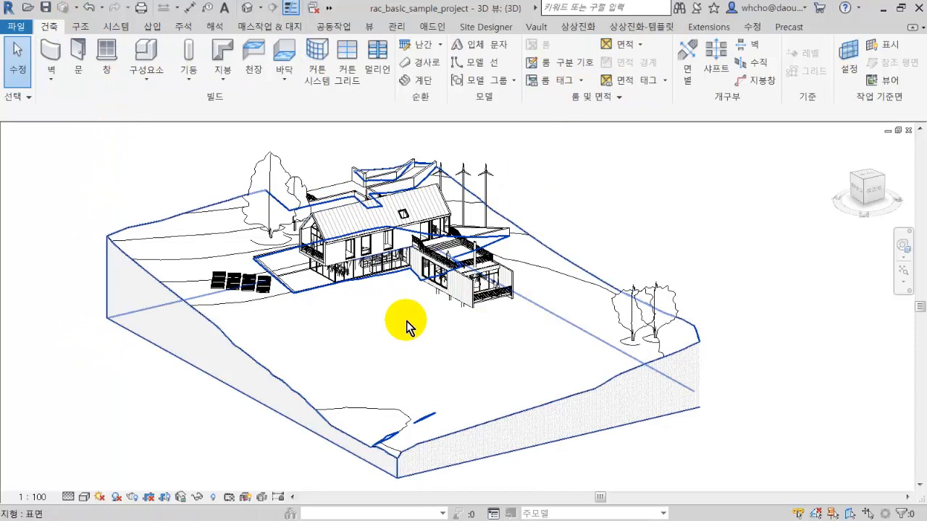
Examine the house, terrain and retaining walls in the 3D view from several angles and at close range
{"action": "middle_click_drag", "start_coordinate": [407, 325], "coordinate": [340, 266], "text": "shift"}
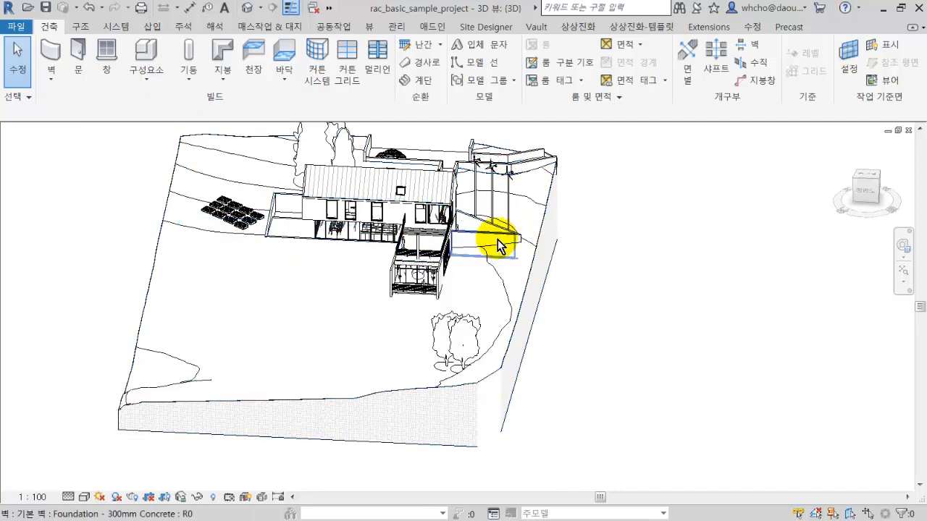
{"action": "scroll", "coordinate": [416, 257], "scroll_direction": "up", "scroll_amount": 3}
{"action": "scroll", "coordinate": [413, 258], "scroll_direction": "down", "scroll_amount": 5}
{"action": "middle_click_drag", "start_coordinate": [393, 280], "coordinate": [532, 322], "text": "shift"}
{"action": "scroll", "coordinate": [460, 307], "scroll_direction": "up", "scroll_amount": 4}
{"action": "scroll", "coordinate": [459, 307], "scroll_direction": "up", "scroll_amount": 4}
{"action": "scroll", "coordinate": [454, 278], "scroll_direction": "down", "scroll_amount": 5}
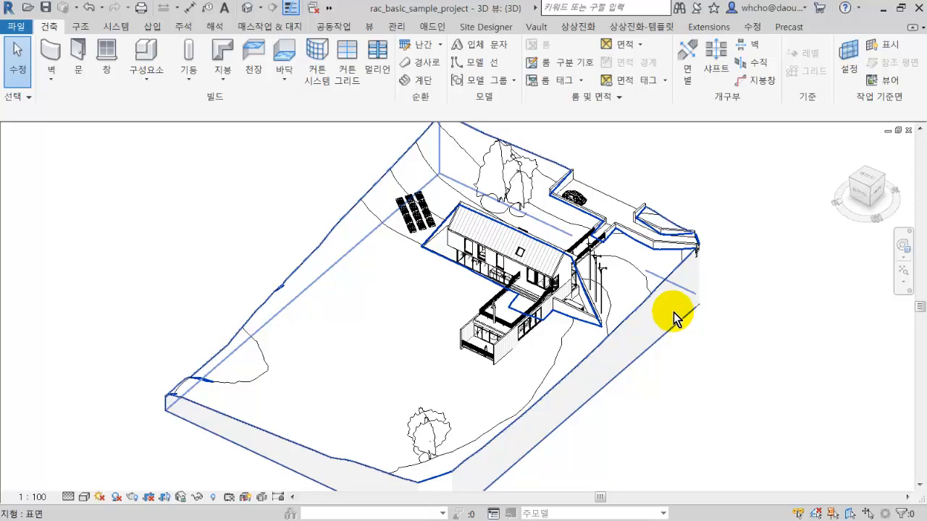
{"action": "scroll", "coordinate": [637, 239], "scroll_direction": "up", "scroll_amount": 5}
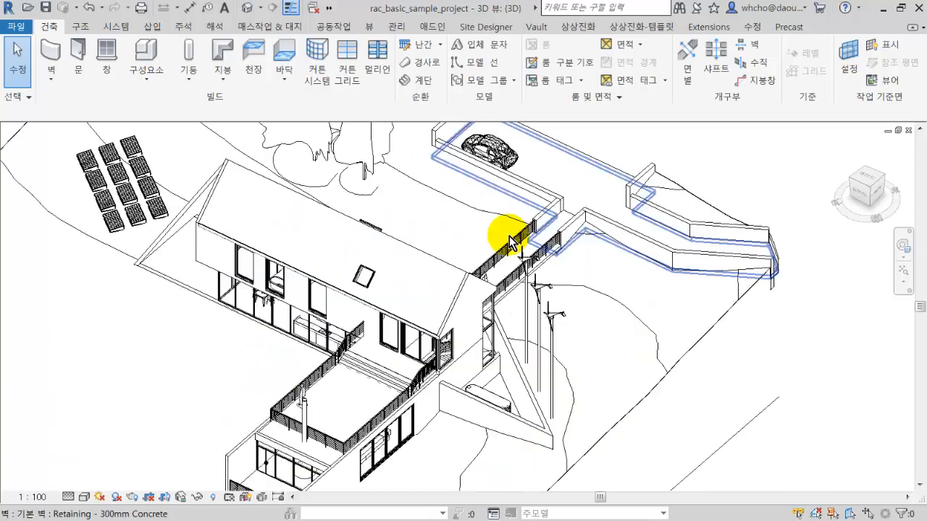
{"action": "middle_click_drag", "start_coordinate": [425, 326], "coordinate": [383, 259], "text": "shift"}
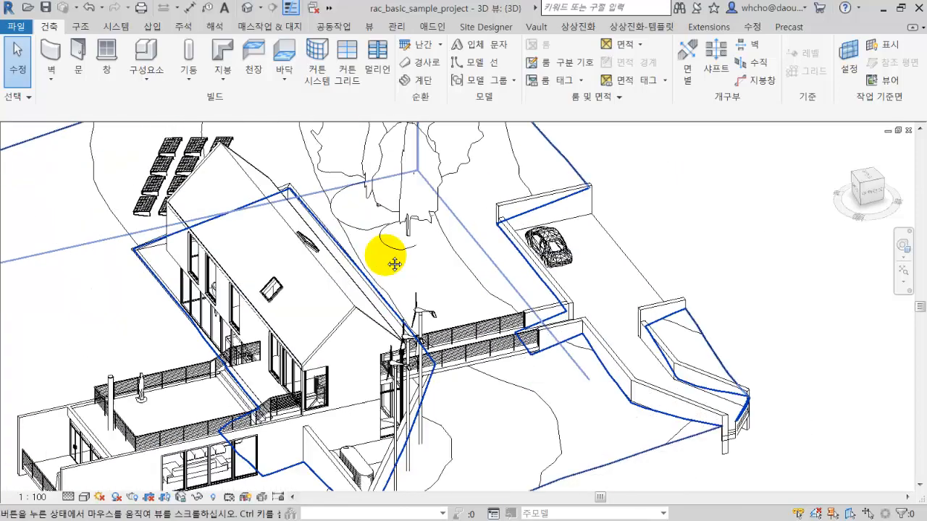
{"action": "scroll", "coordinate": [325, 297], "scroll_direction": "up", "scroll_amount": 4}
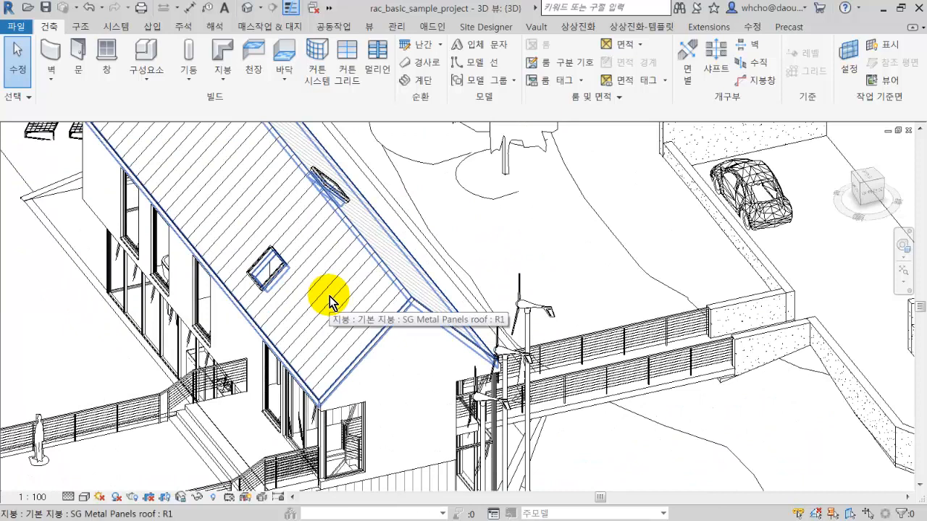
Place a horizontal wall sweep across the gable end wall just below the roof
{"action": "left_click", "coordinate": [62, 76]}
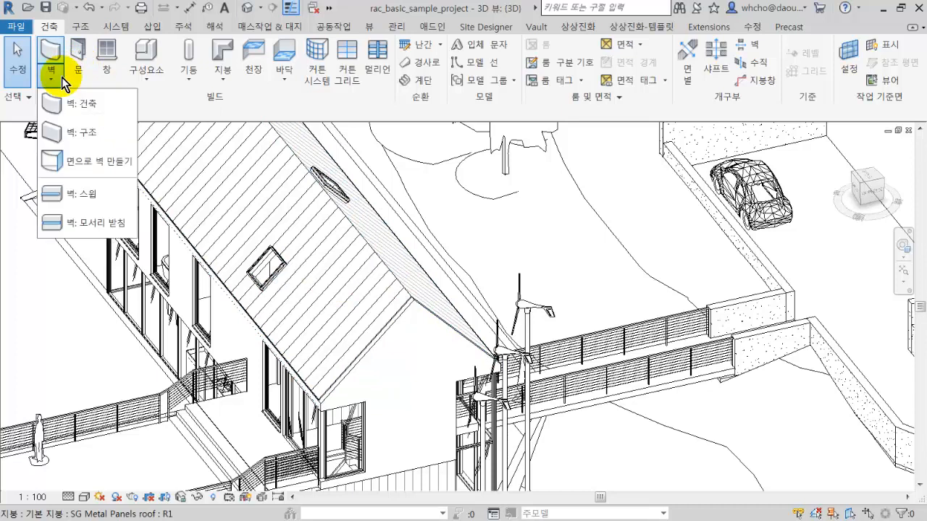
{"action": "left_click", "coordinate": [62, 77]}
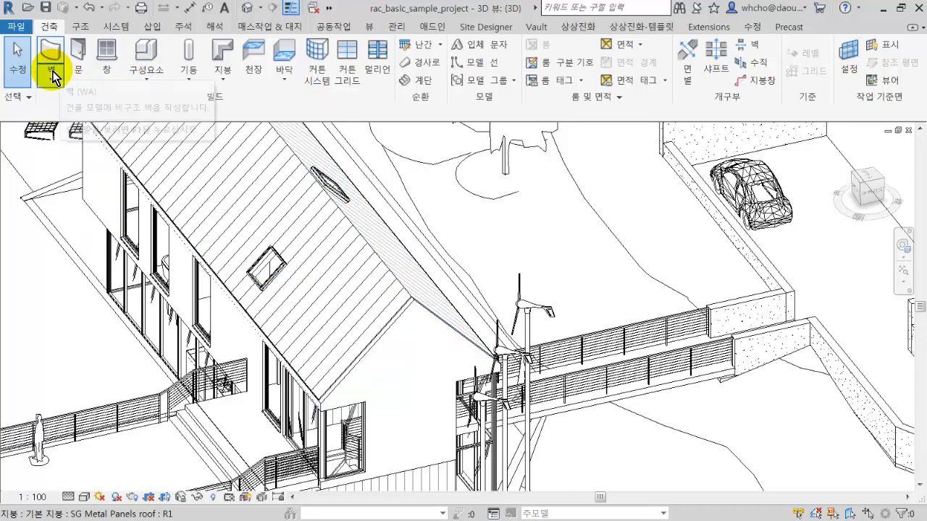
{"action": "left_click", "coordinate": [52, 73]}
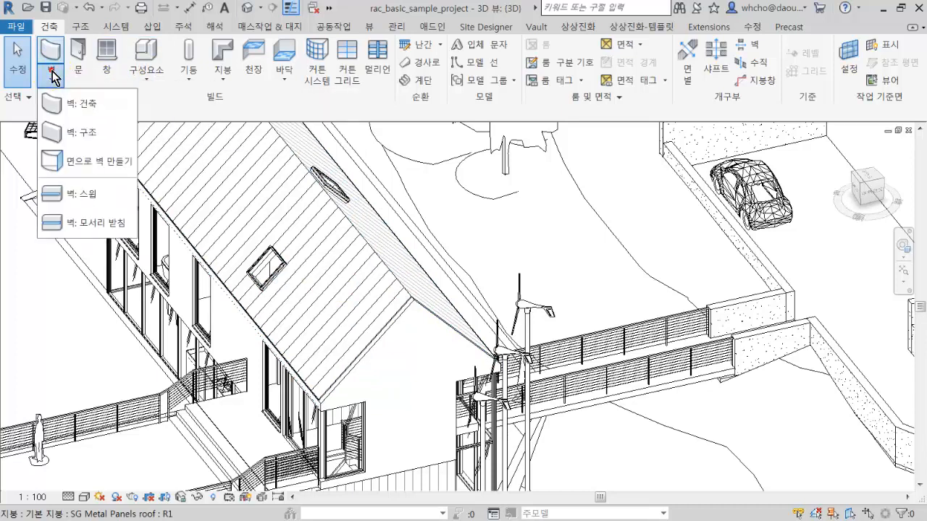
{"action": "left_click", "coordinate": [102, 194]}
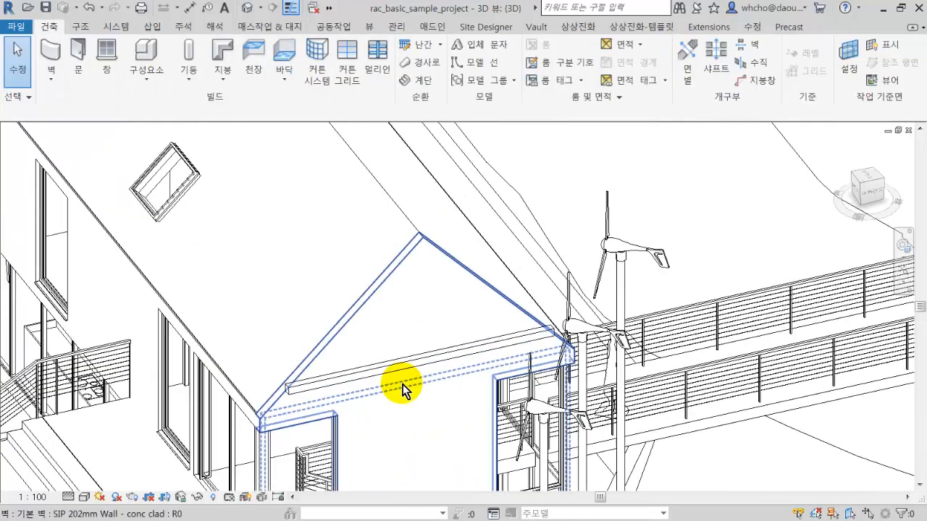
Select the cornice wall sweep on the gable wall and display the element properties
{"action": "scroll", "coordinate": [402, 378], "scroll_direction": "up", "scroll_amount": 5}
{"action": "left_click", "coordinate": [367, 369]}
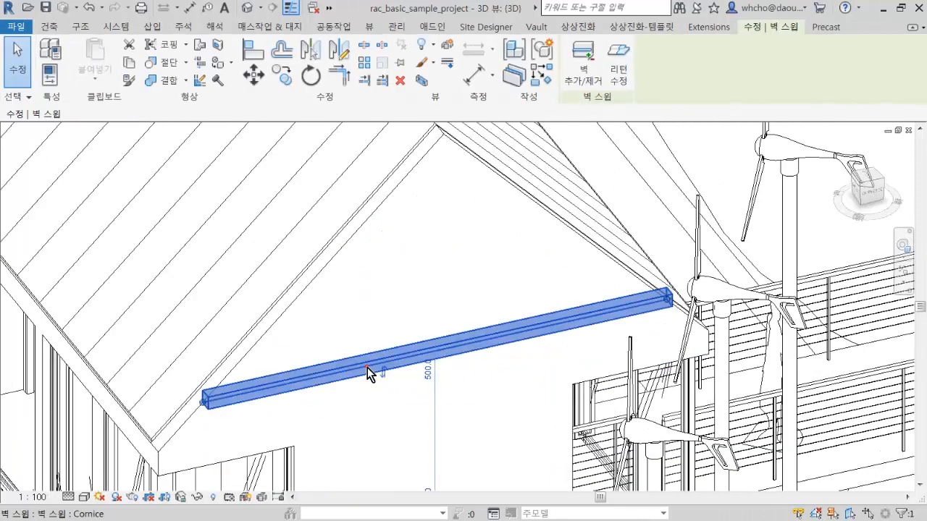
{"action": "left_click", "coordinate": [367, 371]}
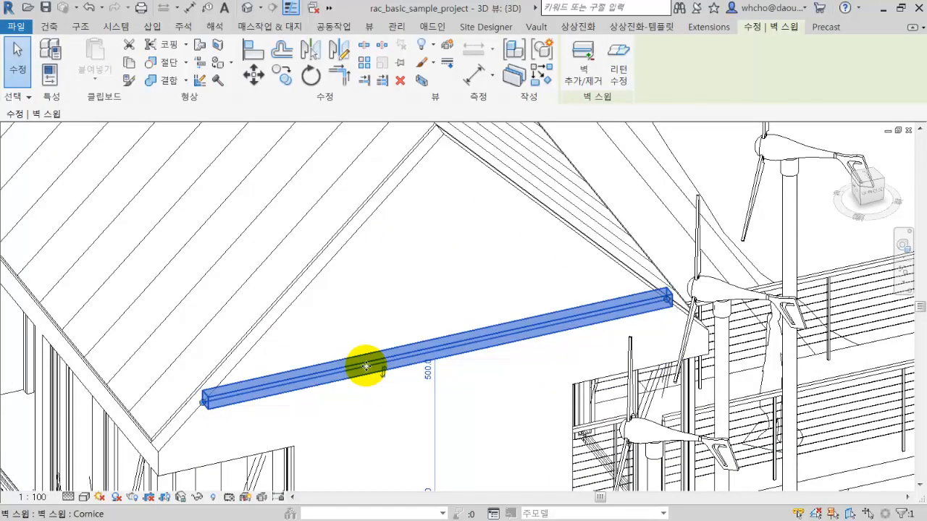
{"action": "scroll", "coordinate": [367, 367], "scroll_direction": "down", "scroll_amount": 5}
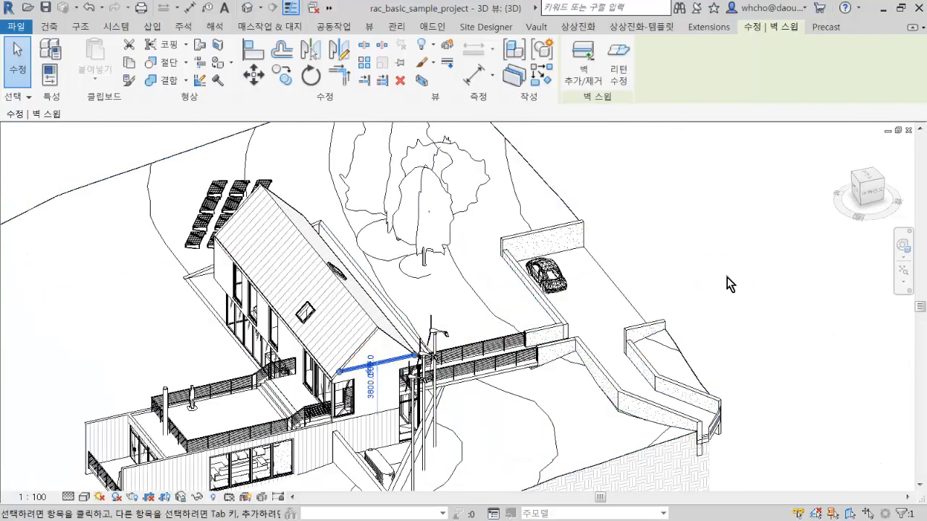
{"action": "right_click", "coordinate": [728, 282]}
{"action": "left_click", "coordinate": [755, 500]}
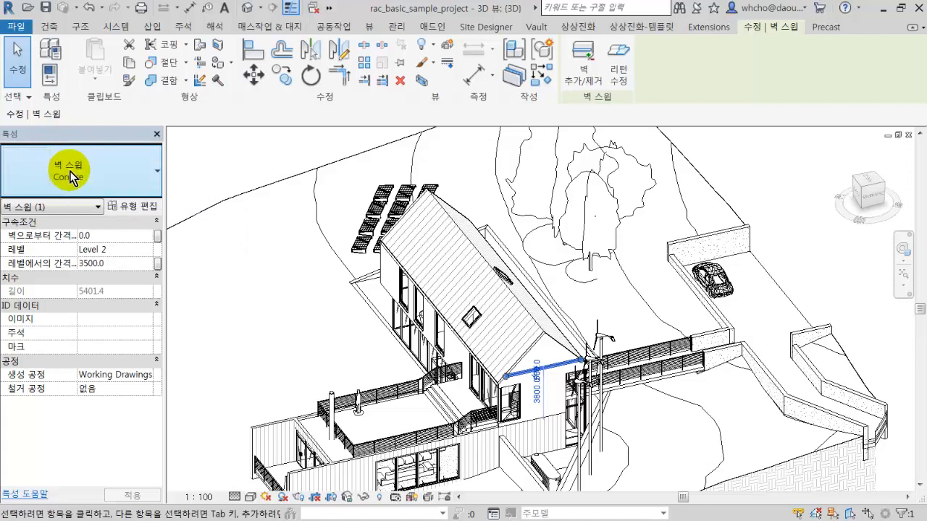
Inspect the type and properties of the metal roof, the terrace railing and the upper-floor window, and clear the selection
{"action": "scroll", "coordinate": [498, 375], "scroll_direction": "up", "scroll_amount": 5}
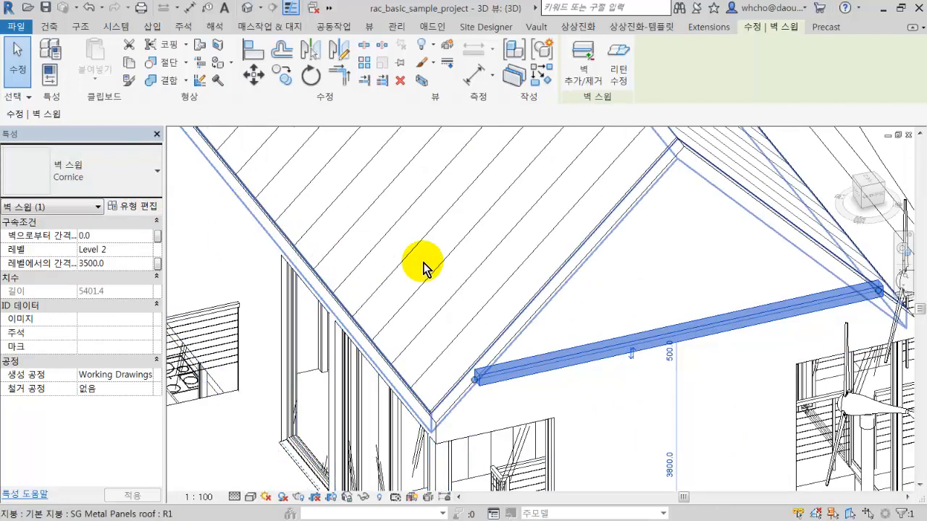
{"action": "left_click", "coordinate": [456, 238]}
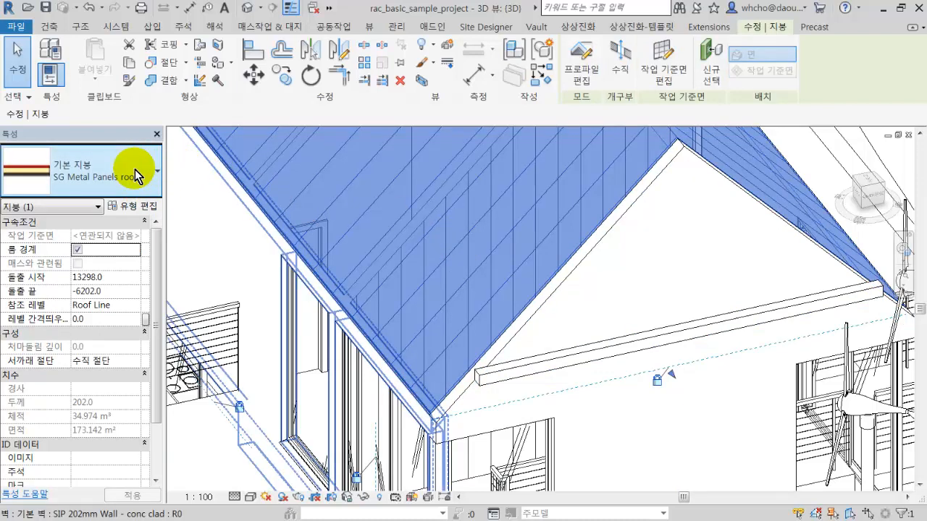
{"action": "left_click", "coordinate": [235, 333]}
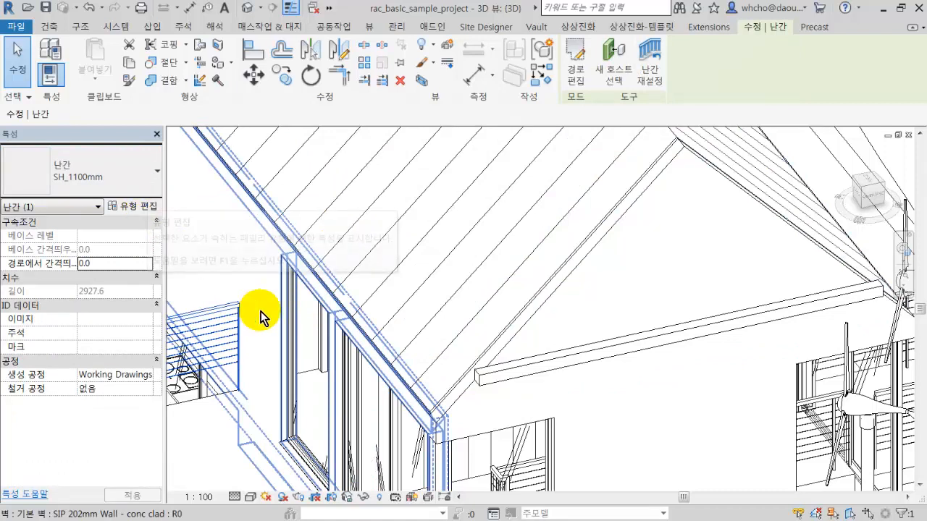
{"action": "left_click", "coordinate": [284, 321]}
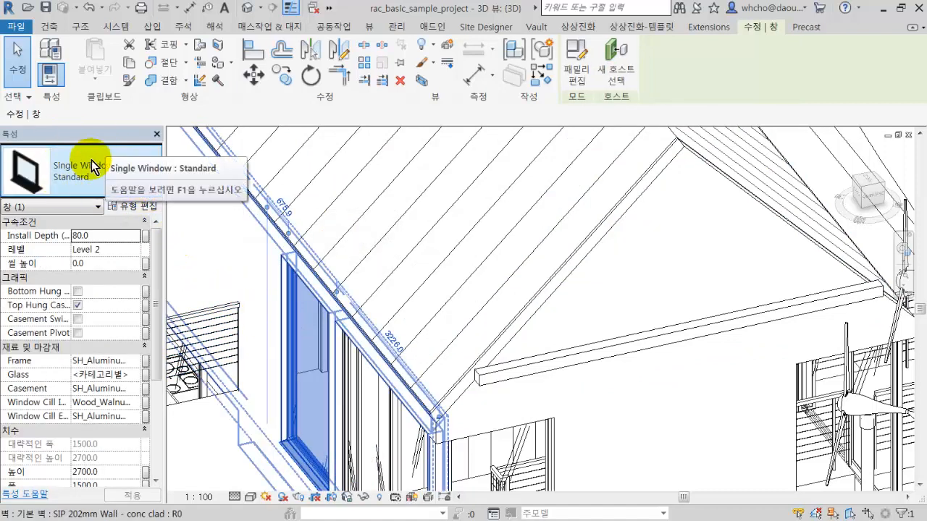
{"action": "scroll", "coordinate": [356, 265], "scroll_direction": "down", "scroll_amount": 5}
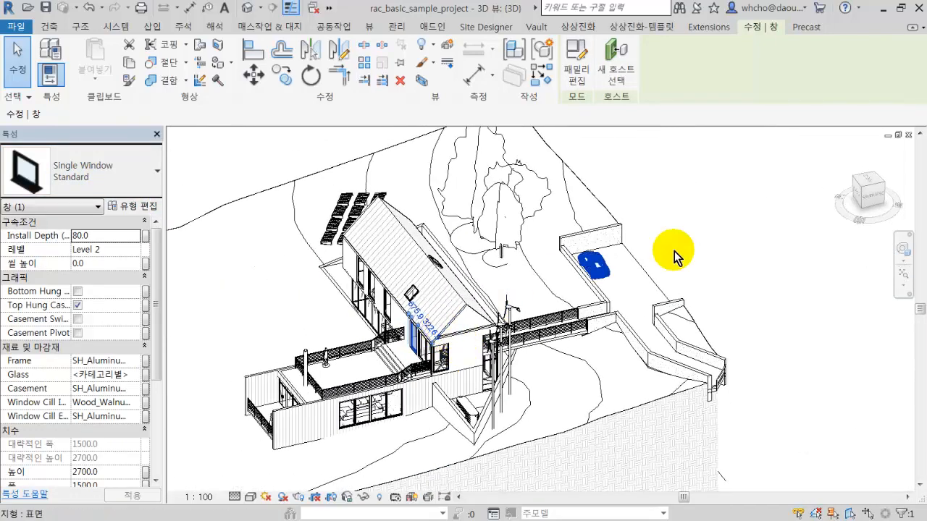
{"action": "left_click", "coordinate": [703, 228]}
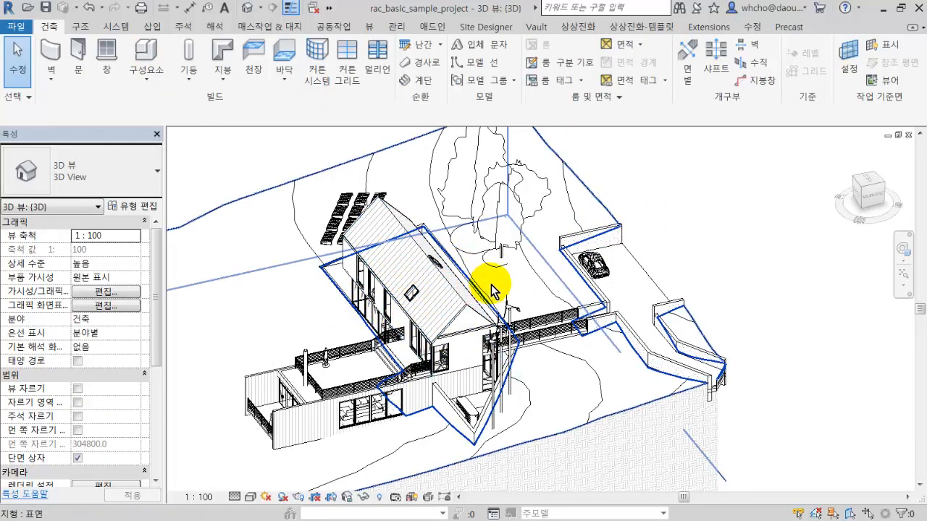
Select and deselect the topography surface around the house to inspect its material and area properties
{"action": "left_click", "coordinate": [553, 266]}
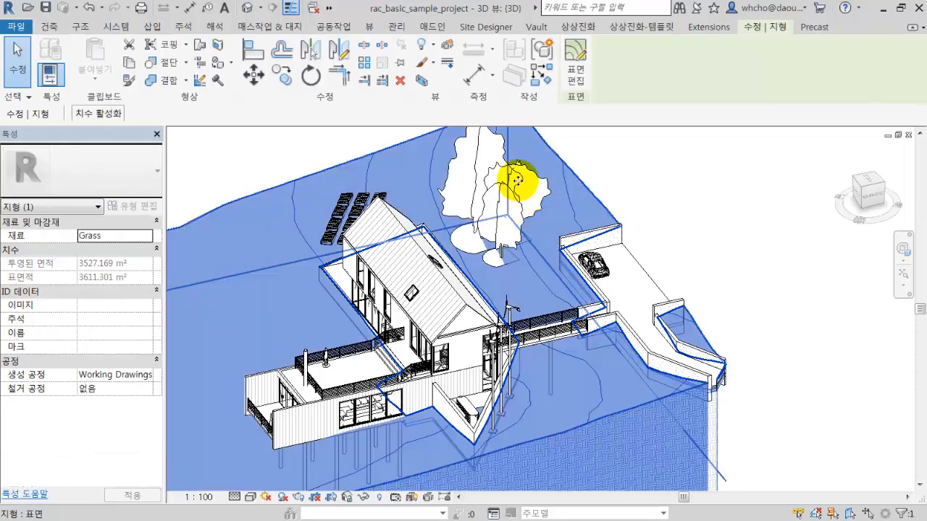
{"action": "left_click", "coordinate": [651, 199]}
{"action": "left_click", "coordinate": [544, 189]}
{"action": "left_click", "coordinate": [651, 190]}
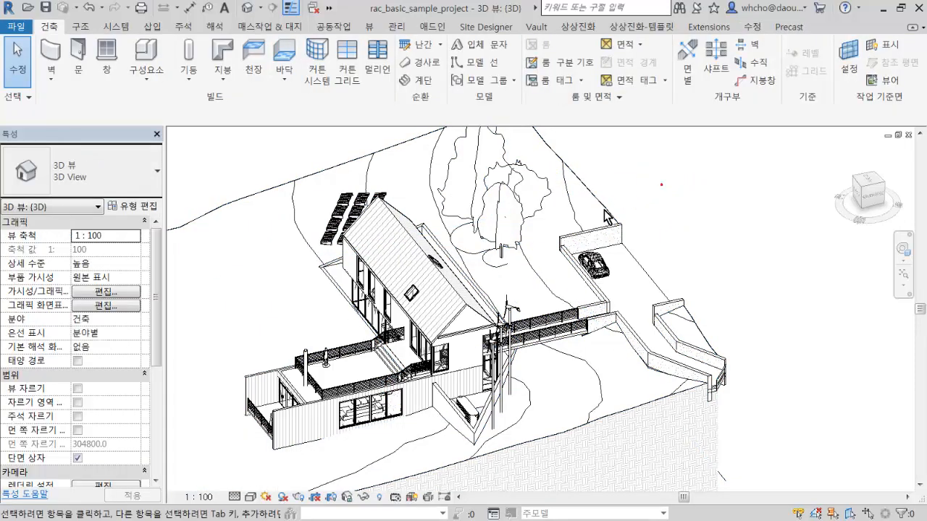
{"action": "left_click", "coordinate": [620, 221]}
{"action": "left_click", "coordinate": [667, 206]}
{"action": "left_click", "coordinate": [585, 231]}
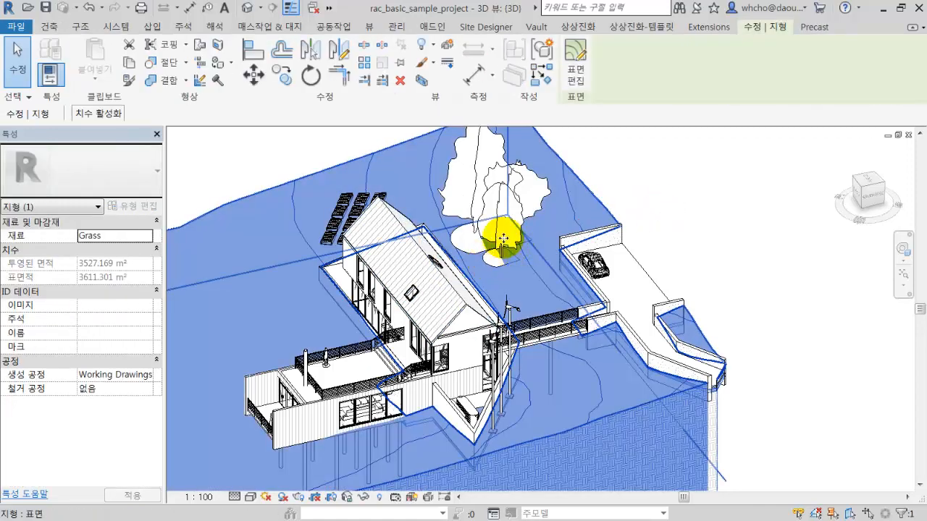
Inspect the properties of the Red Ash tree behind the house and of the terrain, and clear the selection
{"action": "left_click", "coordinate": [431, 288]}
{"action": "left_click", "coordinate": [498, 261]}
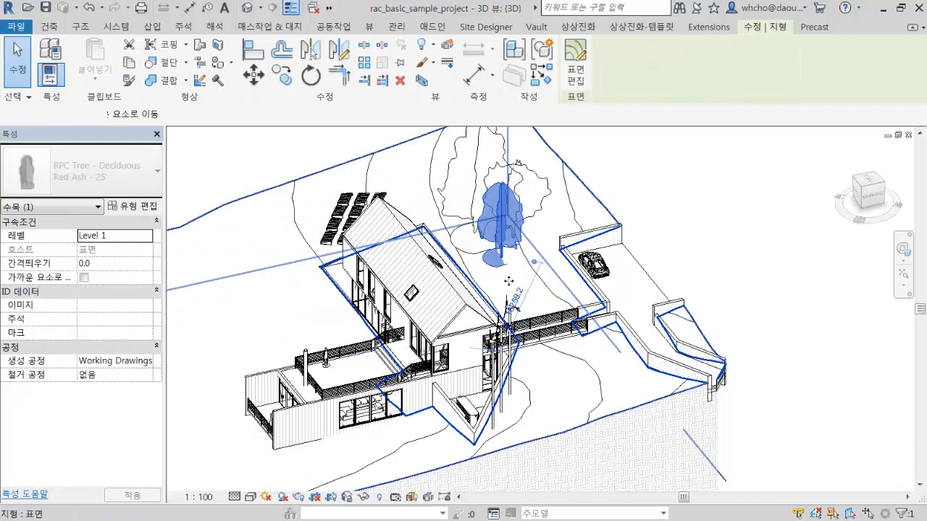
{"action": "left_click", "coordinate": [507, 279]}
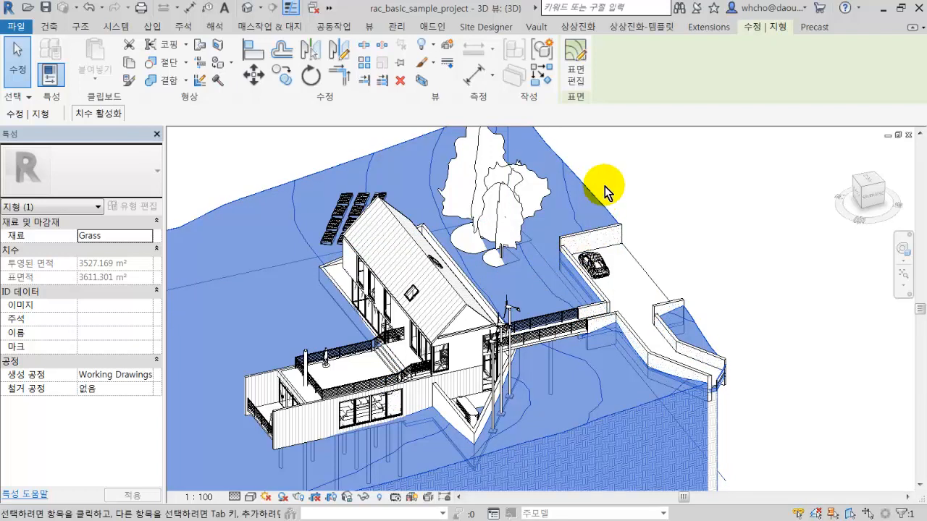
{"action": "left_click", "coordinate": [673, 209]}
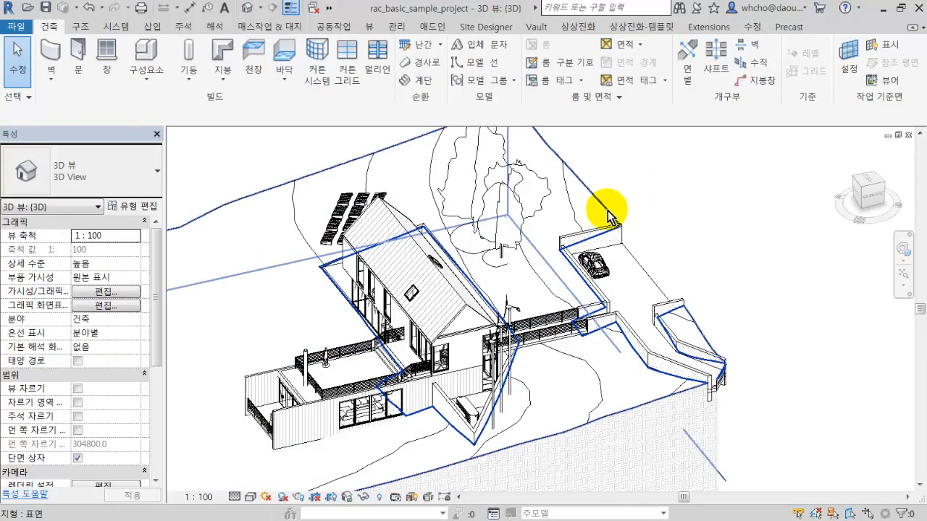
{"action": "left_click", "coordinate": [603, 208]}
{"action": "left_click", "coordinate": [679, 203]}
{"action": "left_click", "coordinate": [604, 217]}
{"action": "key", "text": "Escape"}
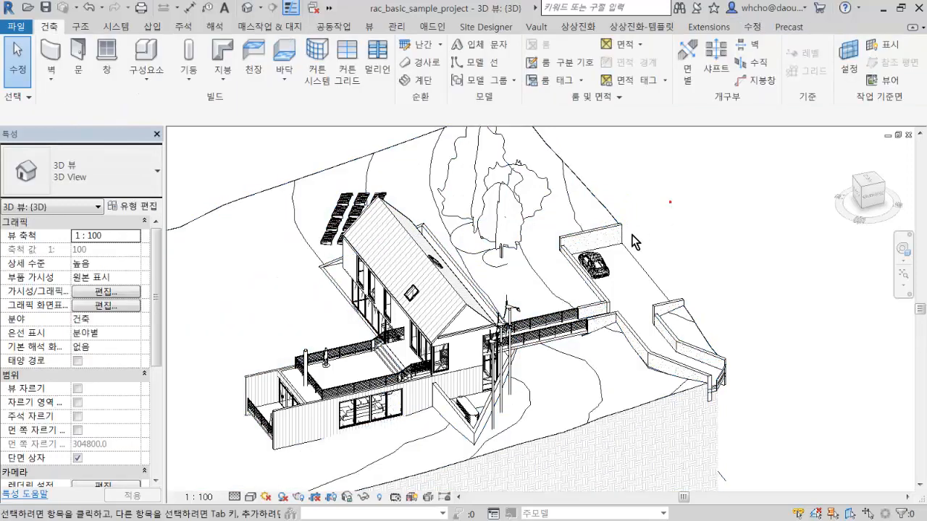
Inspect the properties of the foundation slab under the parked car, selecting and deselecting it repeatedly
{"action": "left_click", "coordinate": [592, 265]}
{"action": "left_click", "coordinate": [663, 253]}
{"action": "left_click", "coordinate": [641, 262]}
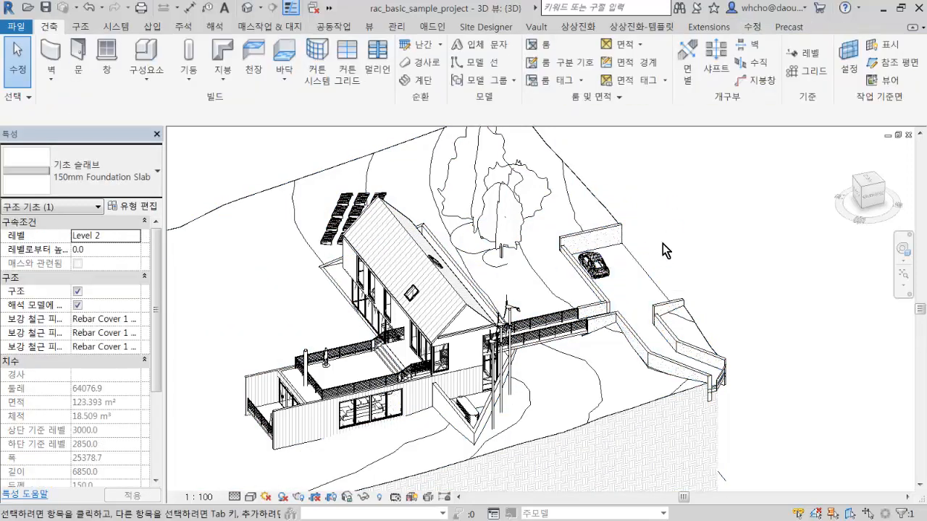
{"action": "left_click", "coordinate": [642, 260]}
{"action": "left_click", "coordinate": [664, 197]}
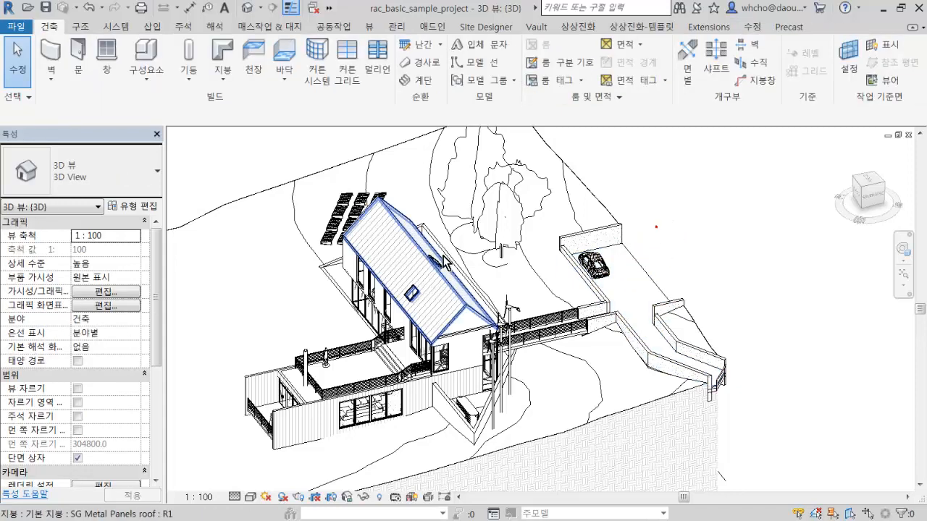
{"action": "left_click", "coordinate": [773, 161]}
{"action": "left_click", "coordinate": [737, 271]}
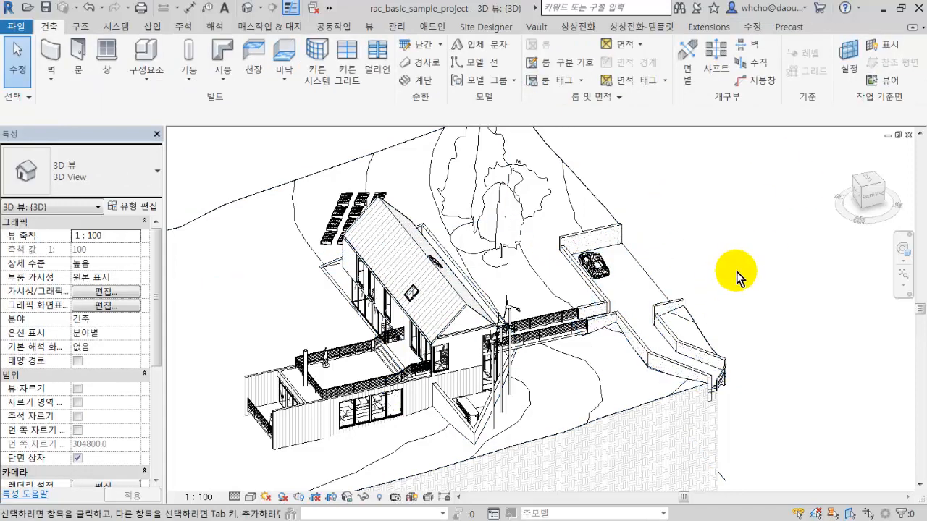
{"action": "left_click", "coordinate": [638, 269]}
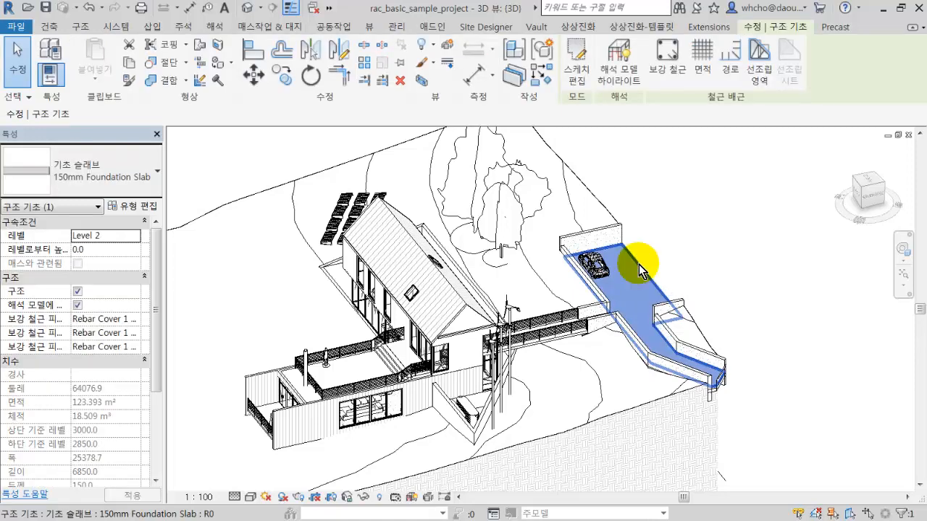
{"action": "key", "text": "Escape"}
{"action": "left_click", "coordinate": [642, 260]}
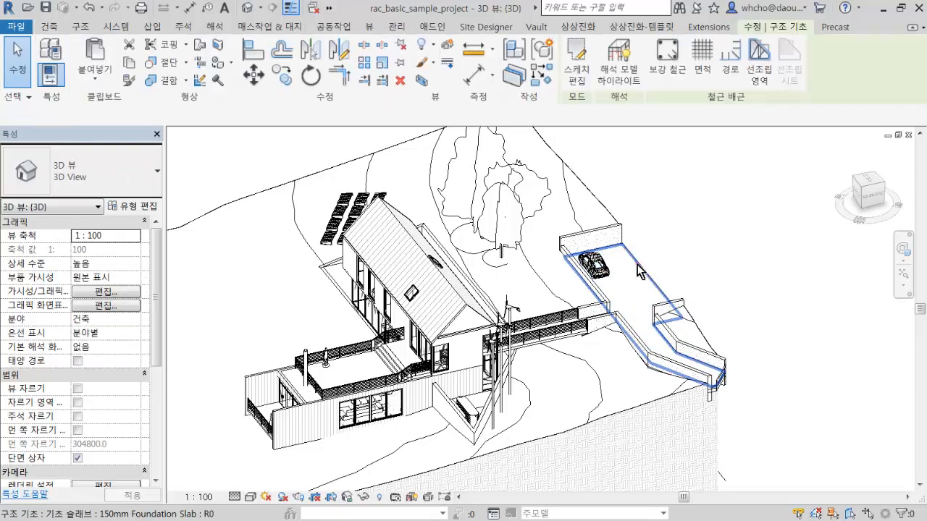
{"action": "key", "text": "Escape"}
Select the metal panel roof of the house to examine its properties
{"action": "left_click", "coordinate": [469, 296]}
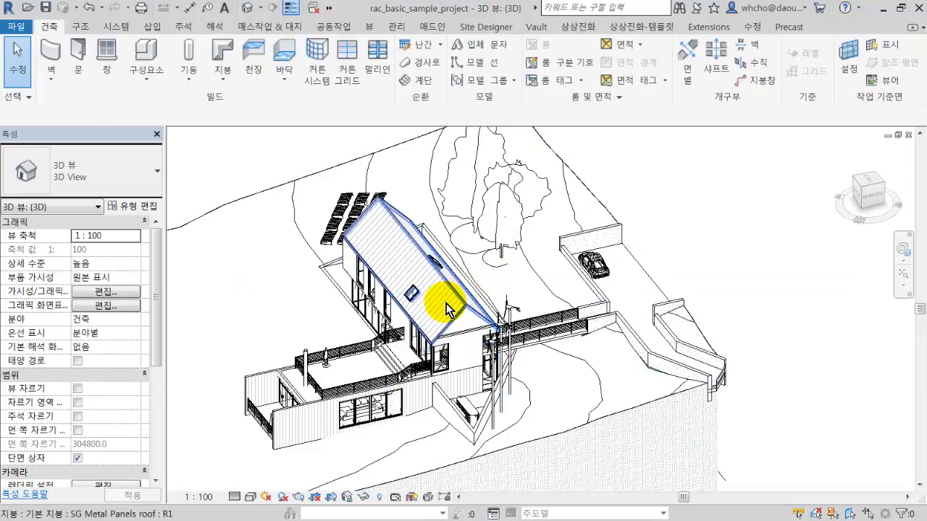
{"action": "left_click", "coordinate": [445, 304]}
{"action": "left_click", "coordinate": [445, 304]}
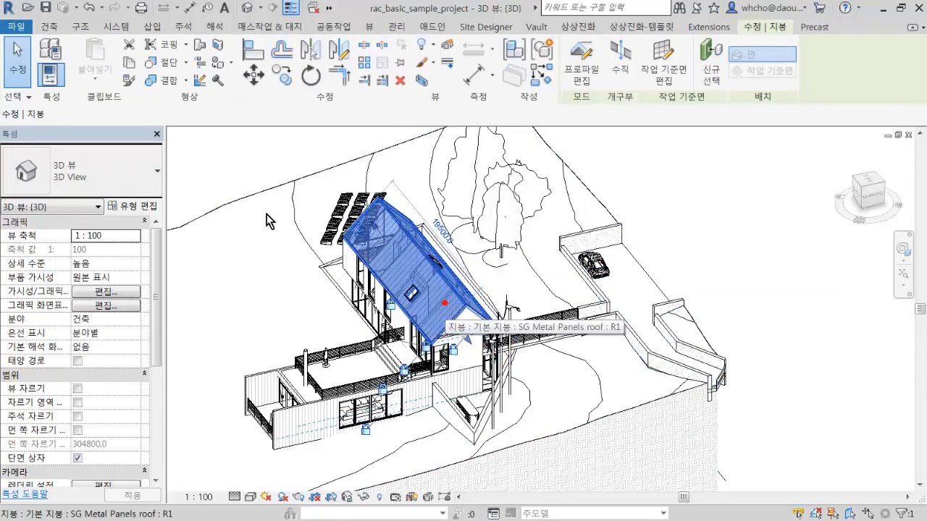
Clear the roof selection, inspect the properties of the Lombardy Poplar tree behind the house, and deselect the tree
{"action": "key", "text": "Escape"}
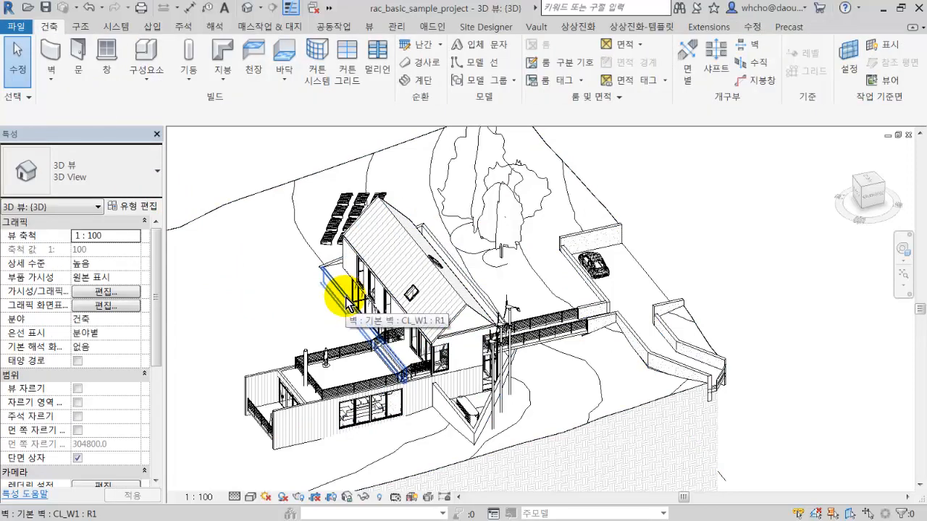
{"action": "left_click", "coordinate": [480, 220]}
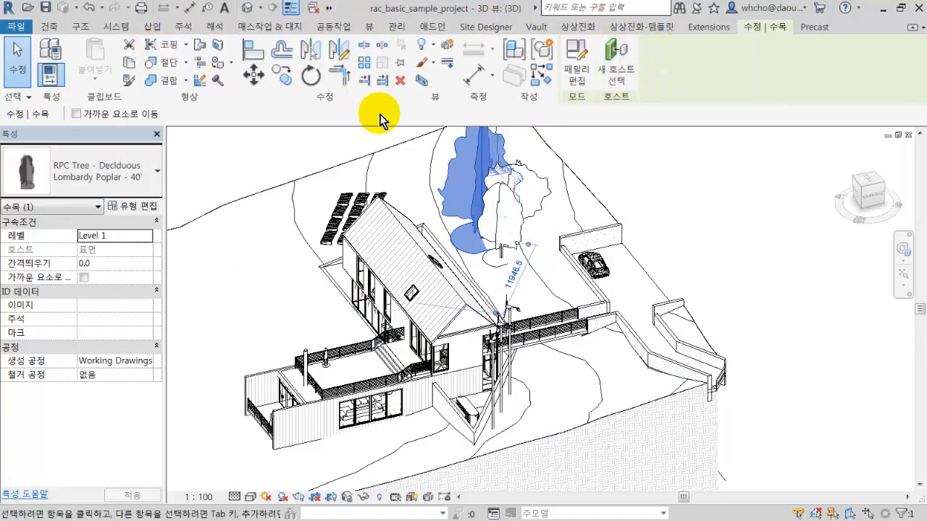
{"action": "left_click", "coordinate": [659, 168]}
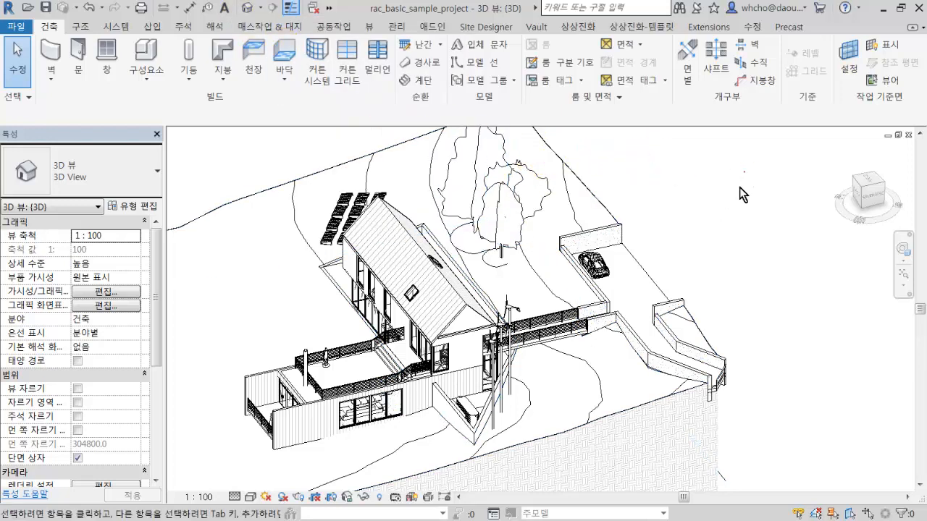
{"action": "mouse_move", "coordinate": [739, 187]}
{"action": "left_mouse_down"}
{"action": "mouse_move", "coordinate": [713, 208]}
{"action": "mouse_move", "coordinate": [739, 178]}
{"action": "left_mouse_up"}
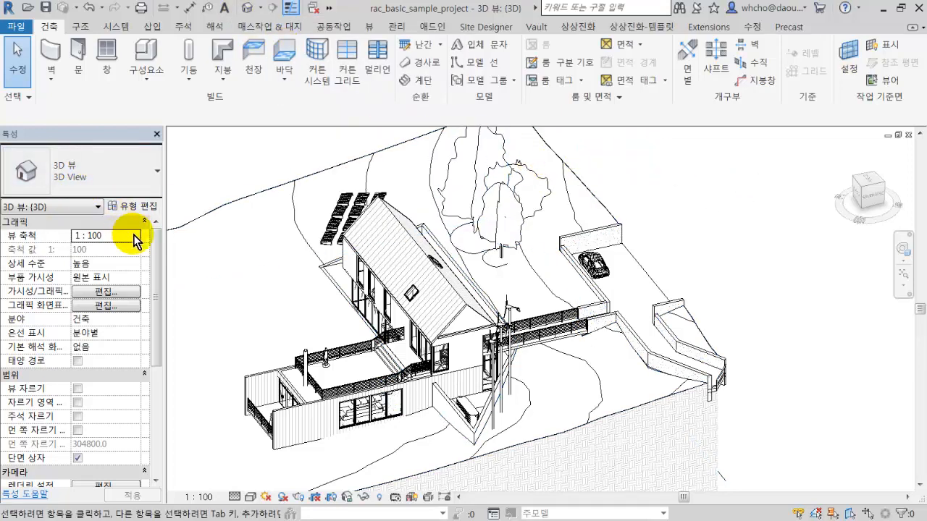
{"action": "left_click_drag", "start_coordinate": [155, 234], "coordinate": [166, 207]}
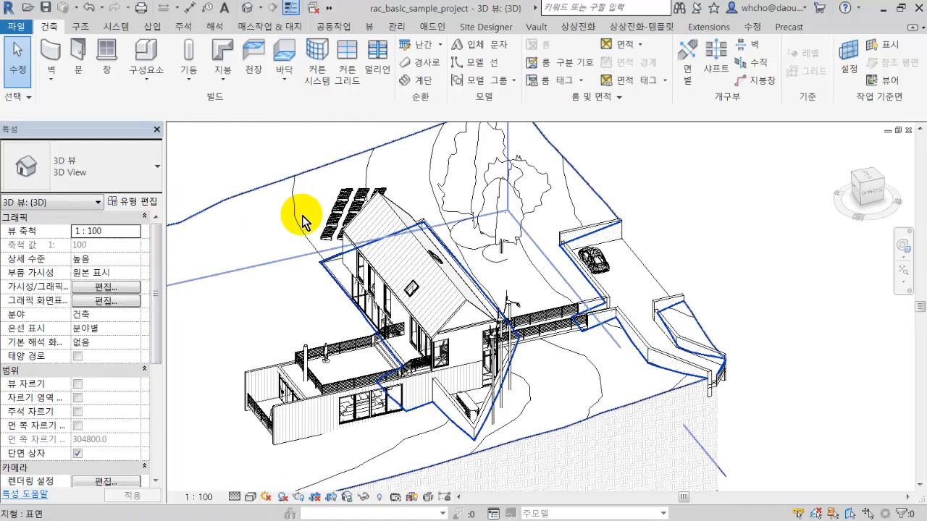
Inspect the properties of the metal panel roof, terrace railing, Red Ash tree, parked car and concrete retaining wall one after another
{"action": "left_click", "coordinate": [379, 222]}
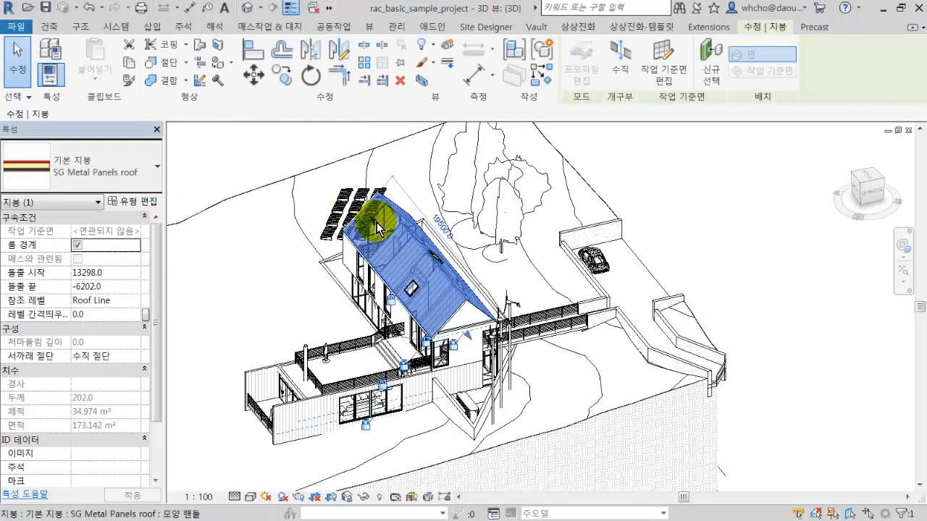
{"action": "left_click", "coordinate": [332, 339]}
{"action": "left_click", "coordinate": [521, 218]}
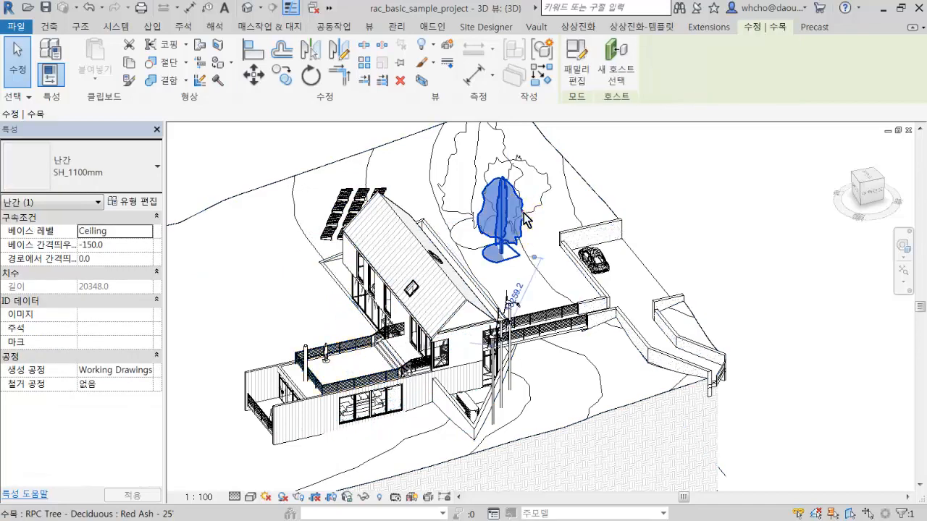
{"action": "left_click", "coordinate": [590, 254]}
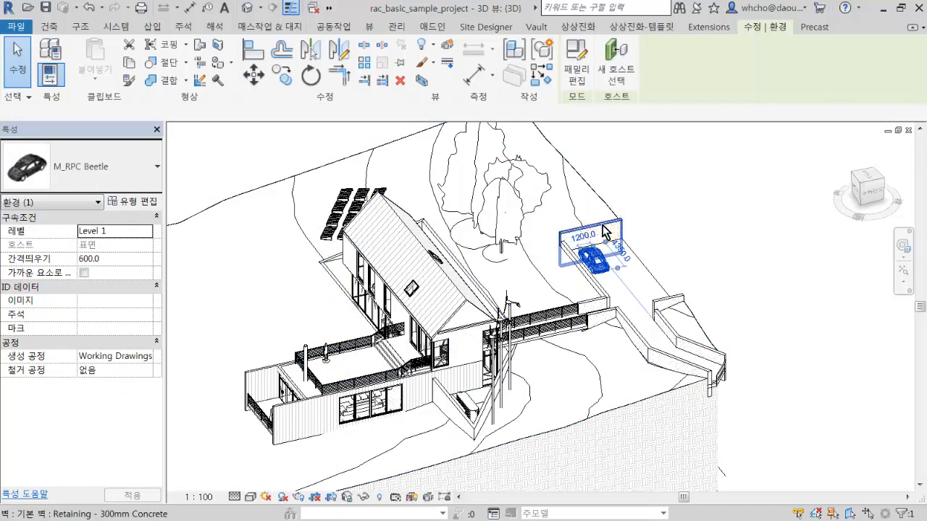
{"action": "left_click", "coordinate": [605, 232]}
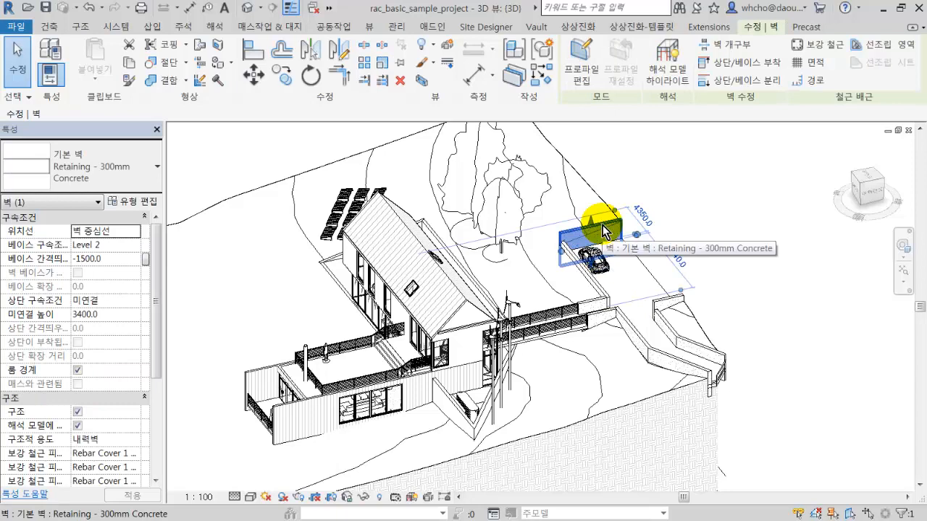
Compare the properties of the Honey Locust tree, the Lombardy Poplar tree and the metal panel roof, and clear the selection
{"action": "left_click", "coordinate": [540, 192]}
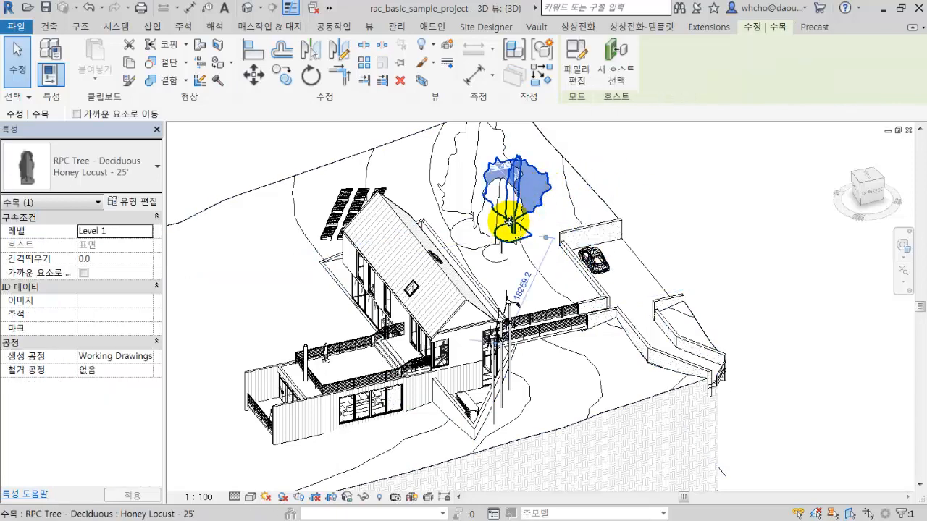
{"action": "left_click", "coordinate": [476, 210]}
{"action": "left_click", "coordinate": [420, 241]}
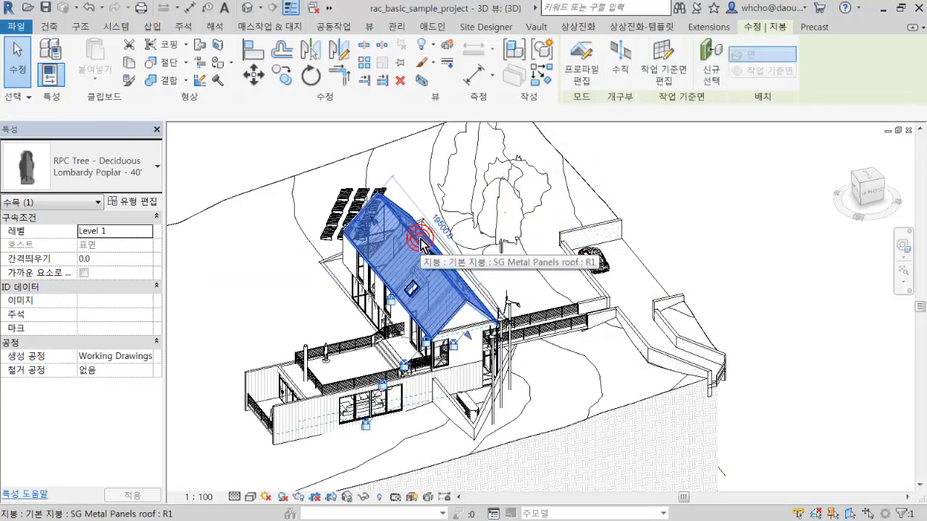
{"action": "key", "text": "Escape"}
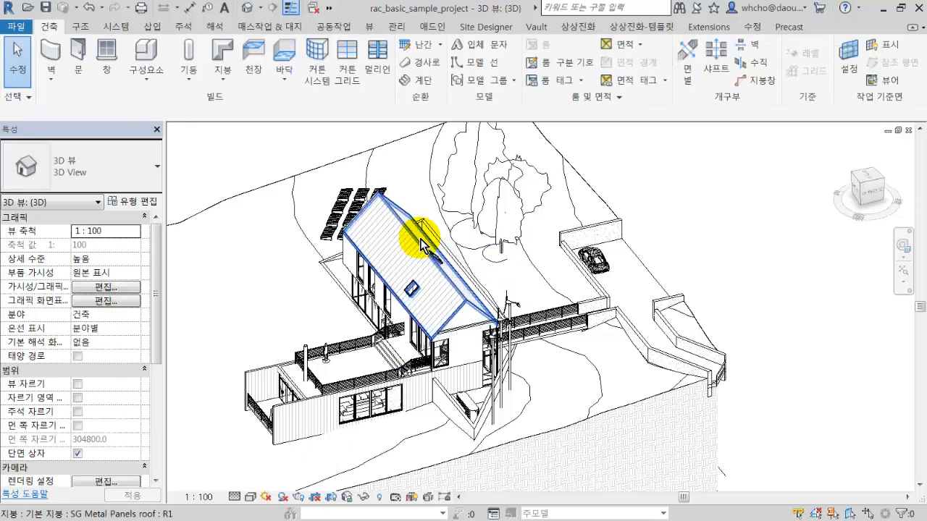
Select the Honey Locust tree up close to examine its properties and editing commands, and deselect it
{"action": "scroll", "coordinate": [515, 196], "scroll_direction": "up", "scroll_amount": 5}
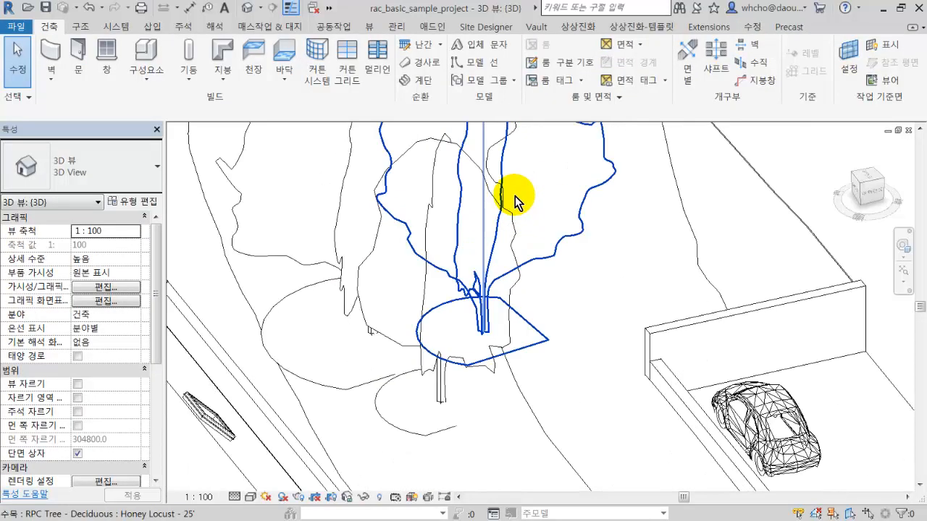
{"action": "left_click", "coordinate": [515, 196]}
{"action": "scroll", "coordinate": [515, 196], "scroll_direction": "down", "scroll_amount": 3}
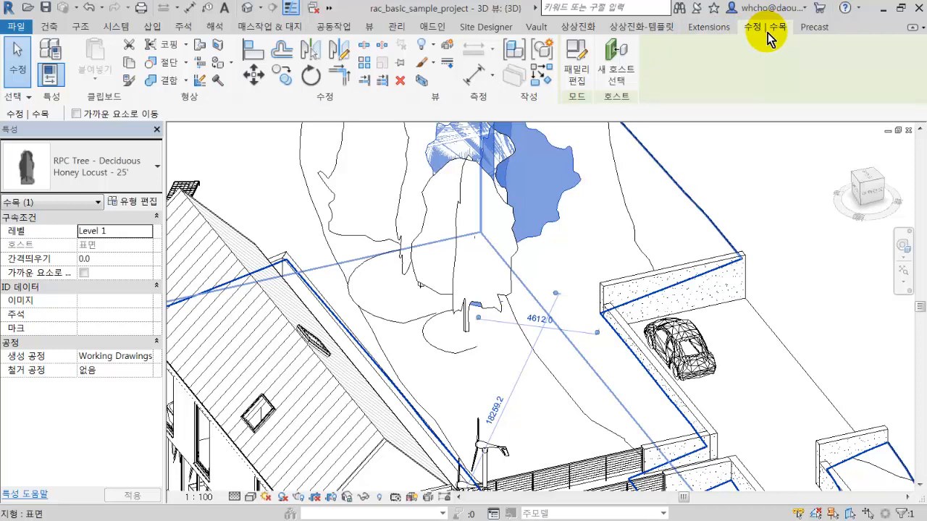
{"action": "left_click", "coordinate": [765, 160]}
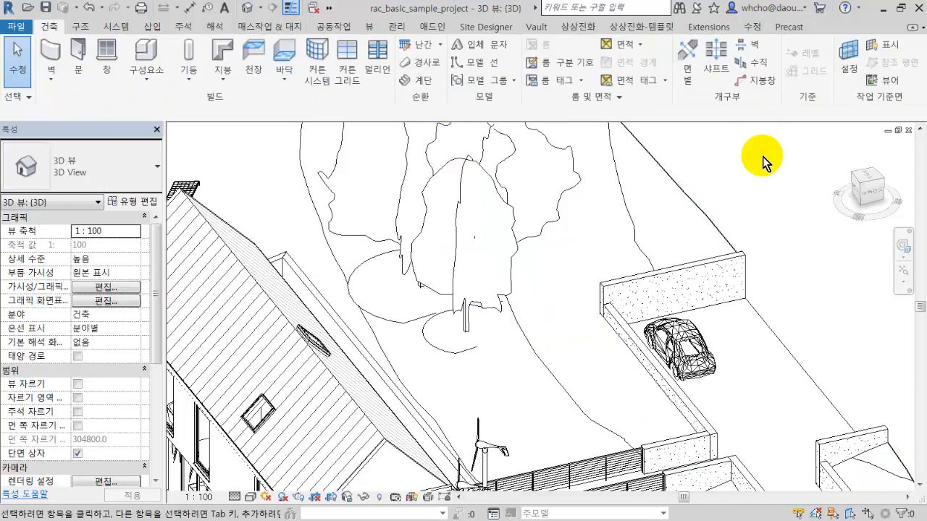
Inspect the properties and editing commands of the terrain surface and the parked Beetle car, clearing the selection after each
{"action": "left_click", "coordinate": [662, 190]}
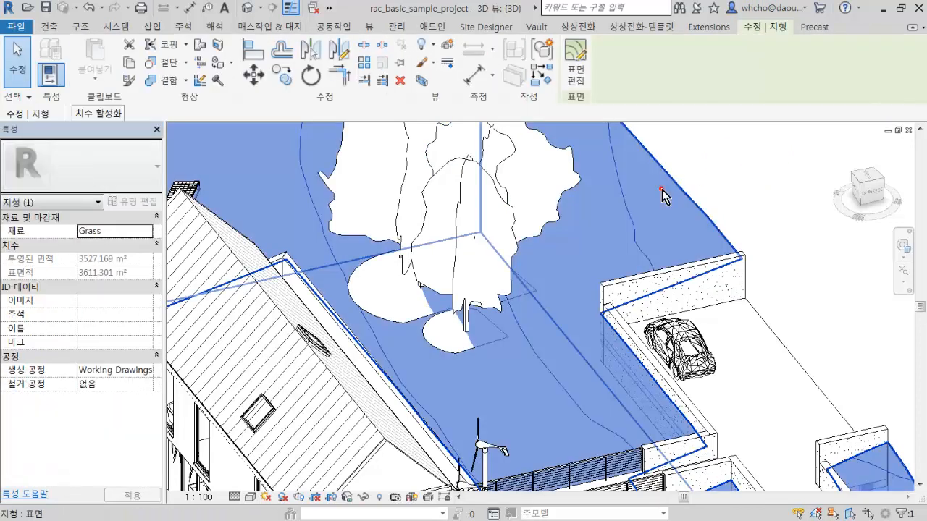
{"action": "left_click", "coordinate": [767, 185]}
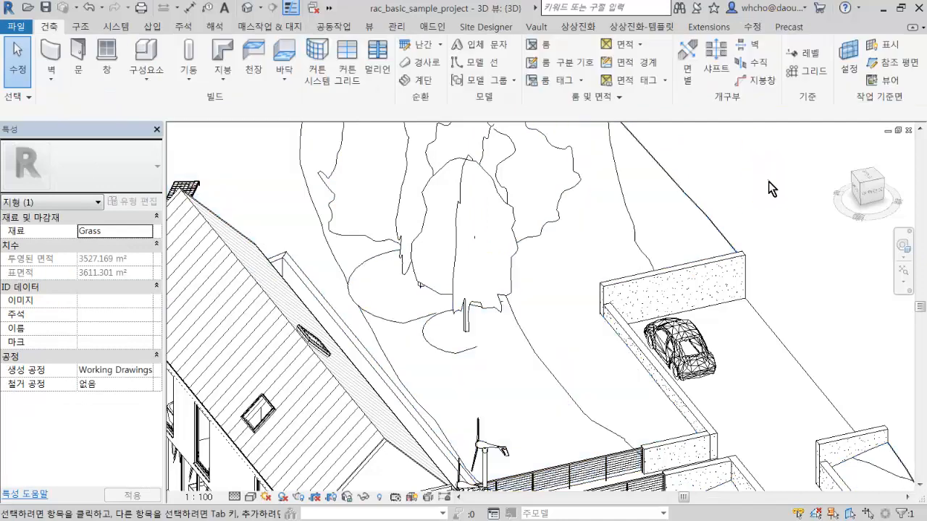
{"action": "left_click", "coordinate": [691, 344]}
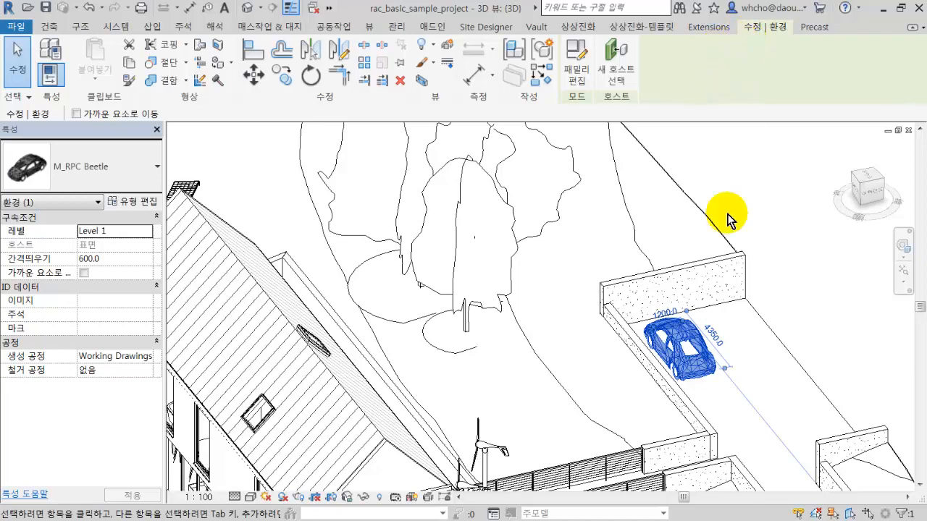
{"action": "scroll", "coordinate": [722, 227], "scroll_direction": "down", "scroll_amount": 5}
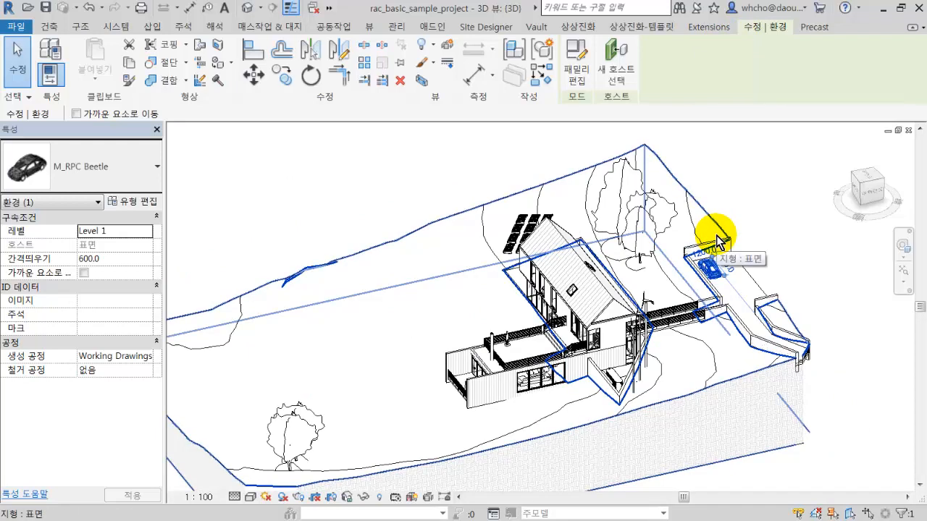
{"action": "left_click", "coordinate": [748, 216]}
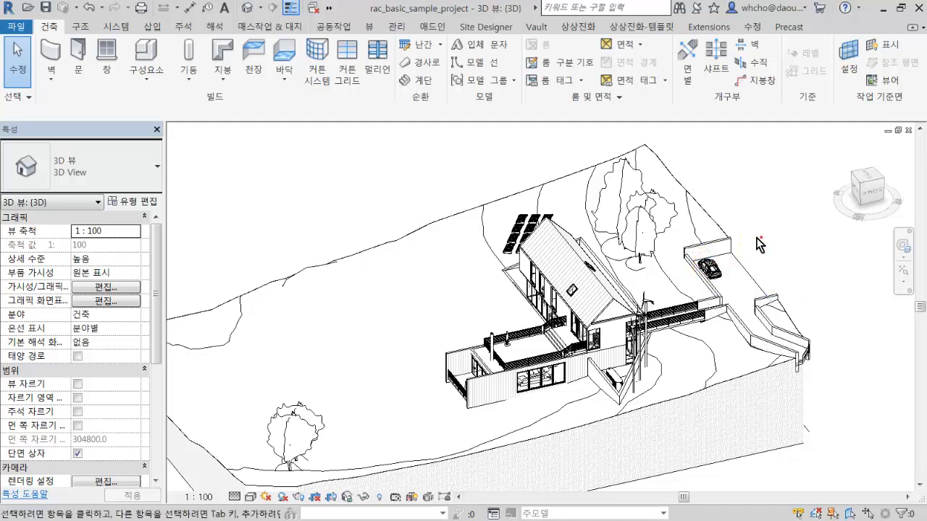
{"action": "left_click", "coordinate": [706, 247]}
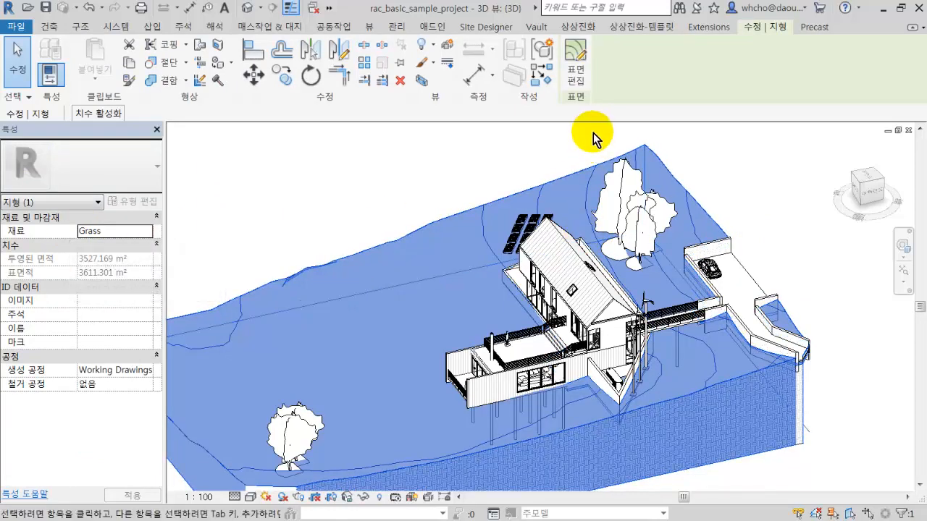
{"action": "left_click", "coordinate": [766, 172]}
Select the lower-level Wall - Timber Clad wall with the large window and open its profile sketch for editing
{"action": "scroll", "coordinate": [431, 365], "scroll_direction": "up", "scroll_amount": 6}
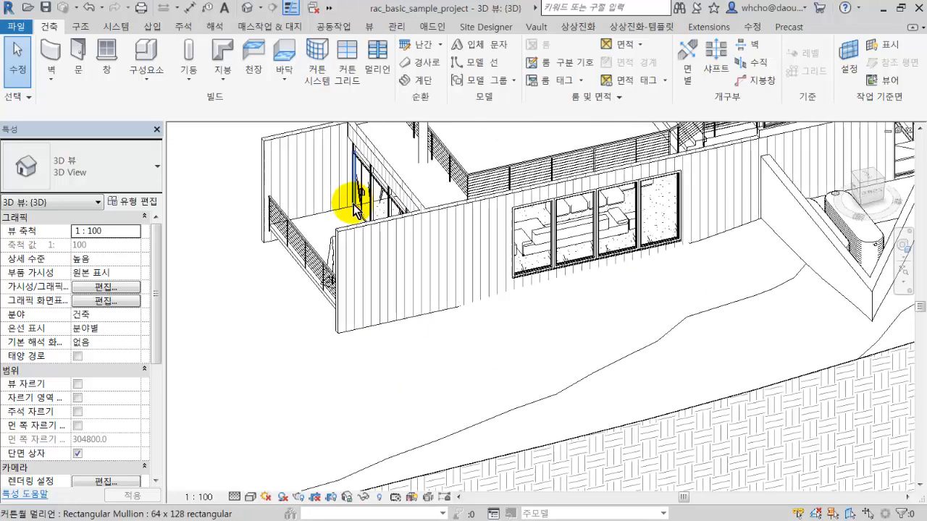
{"action": "left_click", "coordinate": [355, 235]}
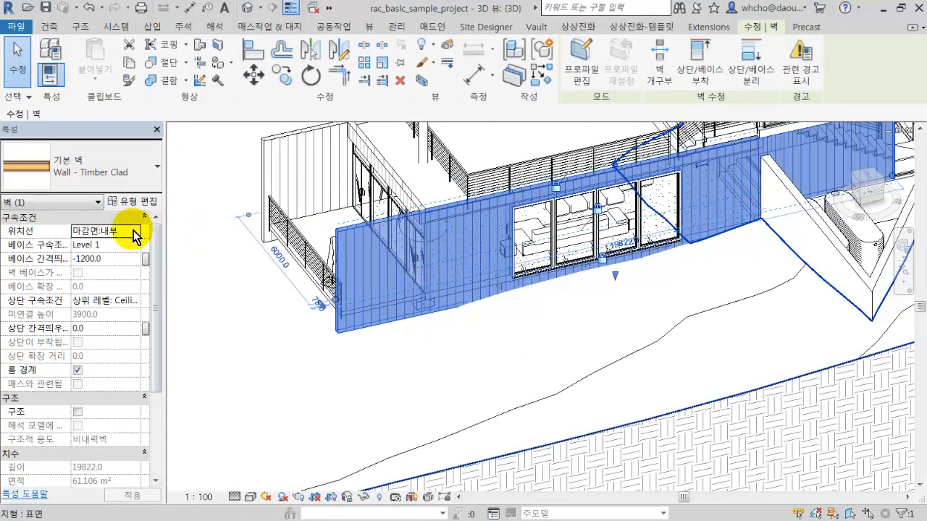
{"action": "double_click", "coordinate": [377, 227]}
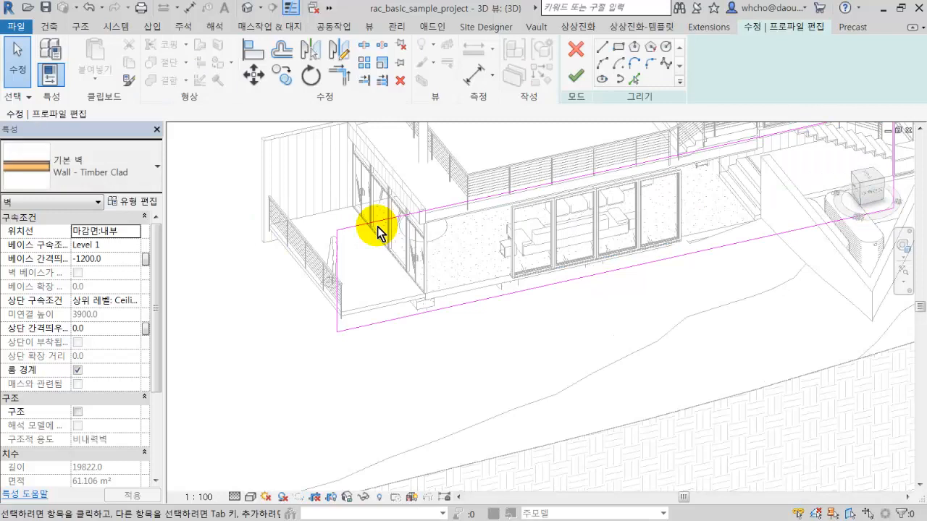
{"action": "mouse_move", "coordinate": [470, 247]}
{"action": "middle_mouse_down"}
{"action": "mouse_move", "coordinate": [378, 326]}
{"action": "mouse_move", "coordinate": [412, 296]}
{"action": "middle_mouse_up"}
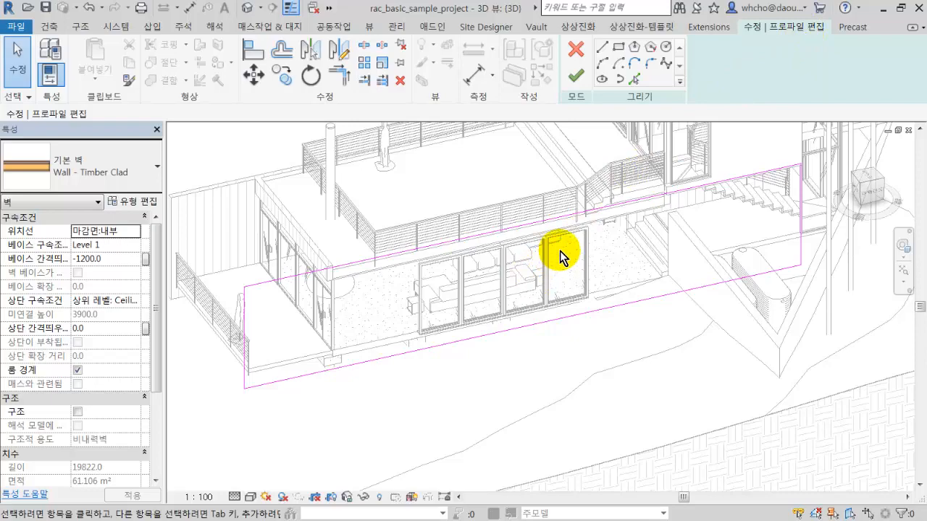
{"action": "scroll", "coordinate": [561, 257], "scroll_direction": "down", "scroll_amount": 6}
{"action": "middle_click_drag", "start_coordinate": [662, 224], "coordinate": [664, 261]}
{"action": "scroll", "coordinate": [630, 253], "scroll_direction": "up", "scroll_amount": 3}
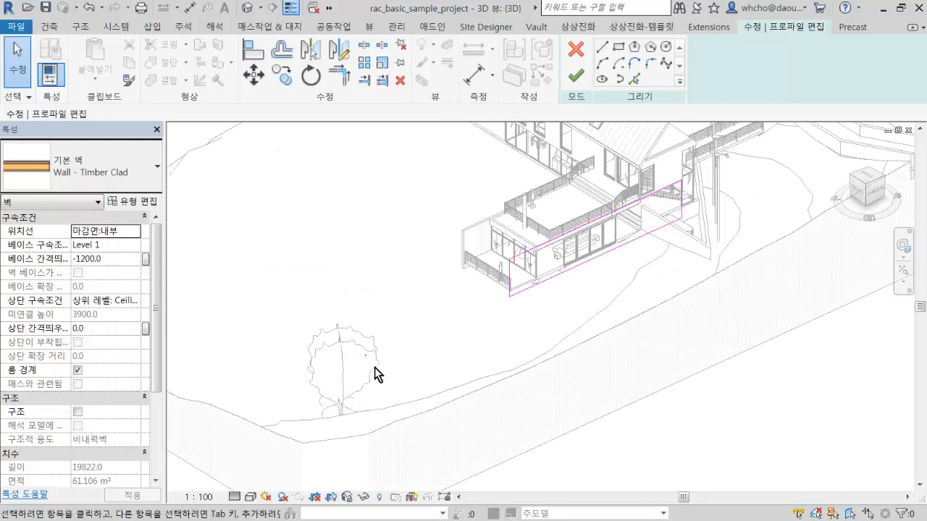
{"action": "scroll", "coordinate": [676, 234], "scroll_direction": "up", "scroll_amount": 2}
{"action": "scroll", "coordinate": [493, 188], "scroll_direction": "up", "scroll_amount": 2}
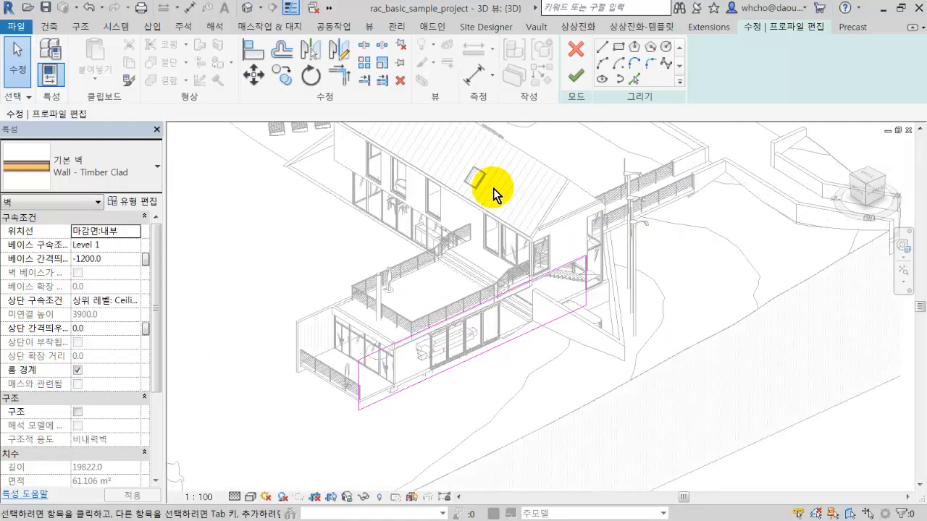
Examine which architecture, structure, systems and insert commands are available while the wall profile is in edit mode
{"action": "left_click", "coordinate": [49, 27]}
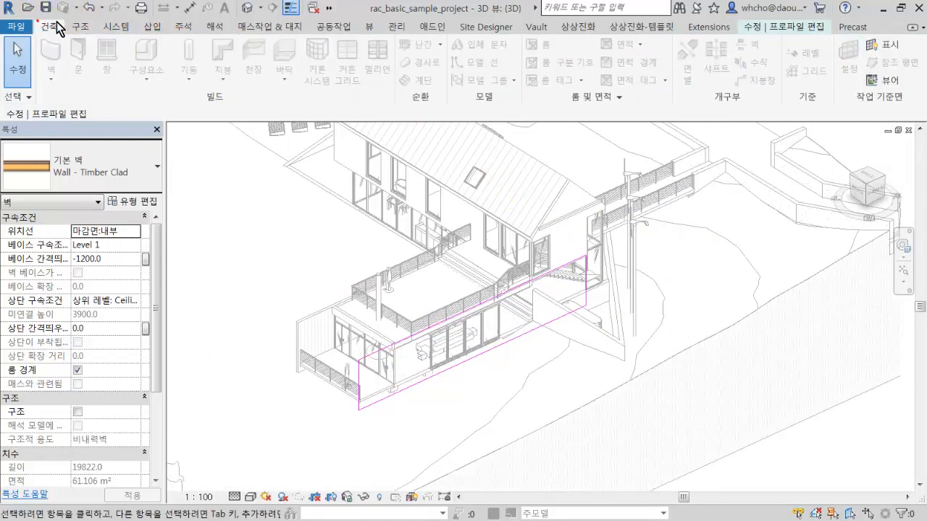
{"action": "left_click", "coordinate": [94, 29]}
{"action": "left_click", "coordinate": [114, 27]}
{"action": "left_click", "coordinate": [148, 29]}
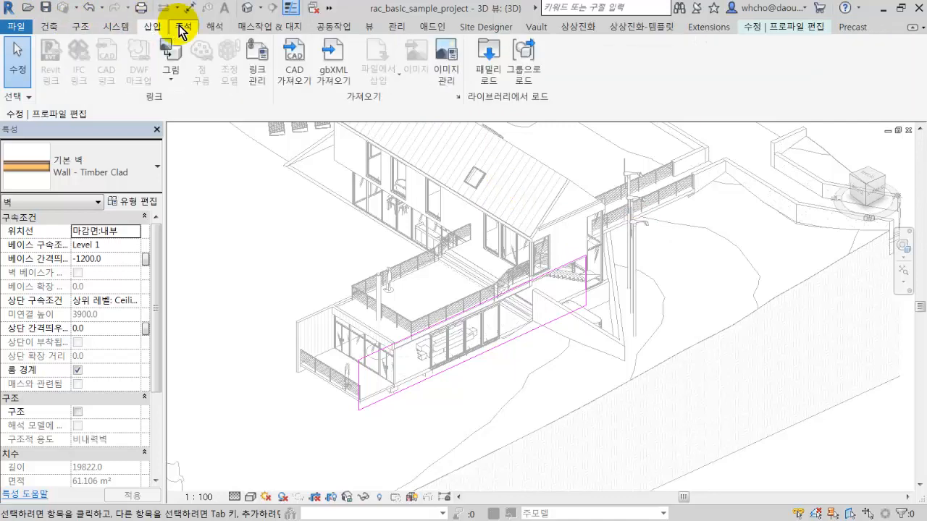
{"action": "left_click", "coordinate": [79, 28]}
{"action": "left_click", "coordinate": [59, 29]}
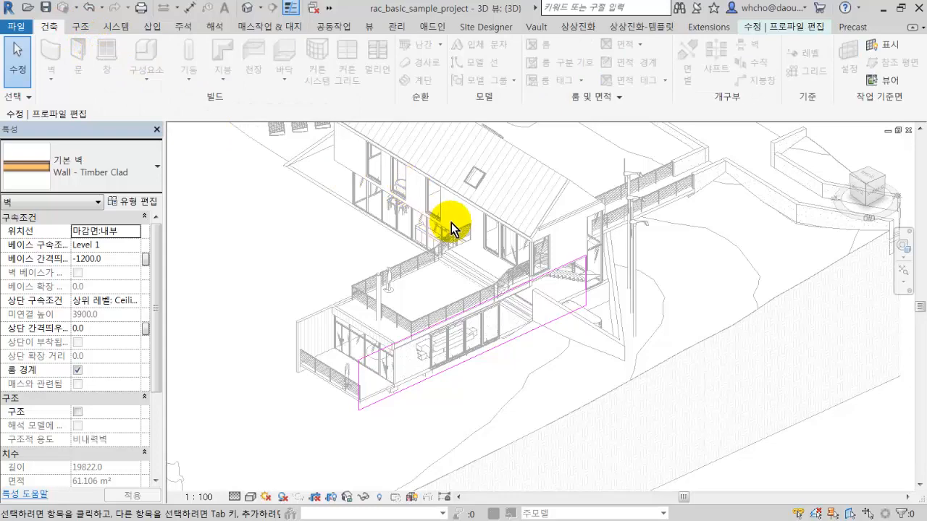
Examine the availability of the 상상진화 and 상상진화-템플릿 add-in tools during profile editing, and return to the profile drawing tools
{"action": "middle_click_drag", "start_coordinate": [484, 327], "coordinate": [515, 275], "text": "shift"}
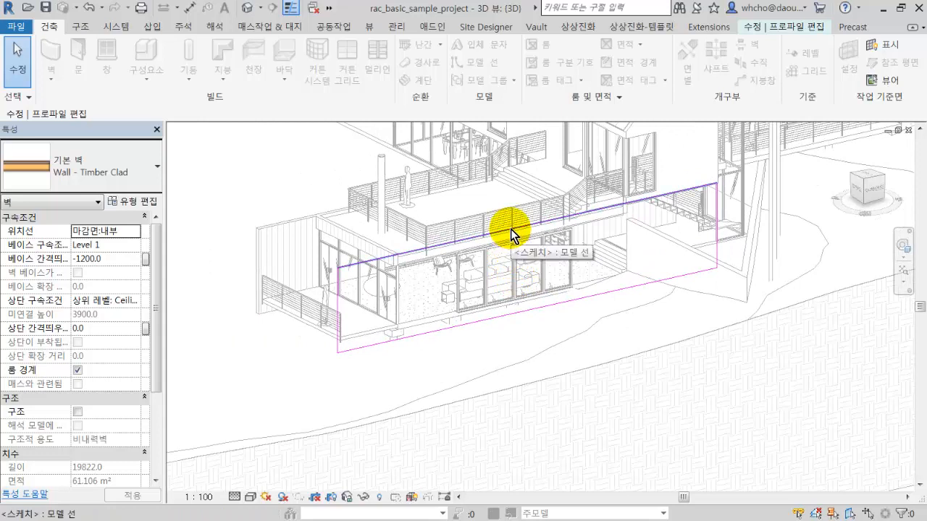
{"action": "left_click", "coordinate": [787, 26]}
{"action": "left_click", "coordinate": [619, 27]}
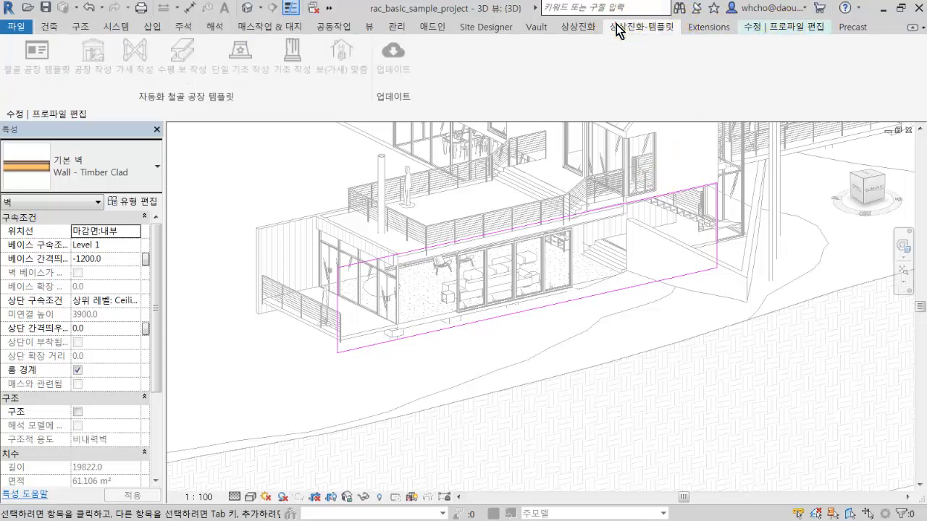
{"action": "left_click", "coordinate": [569, 27]}
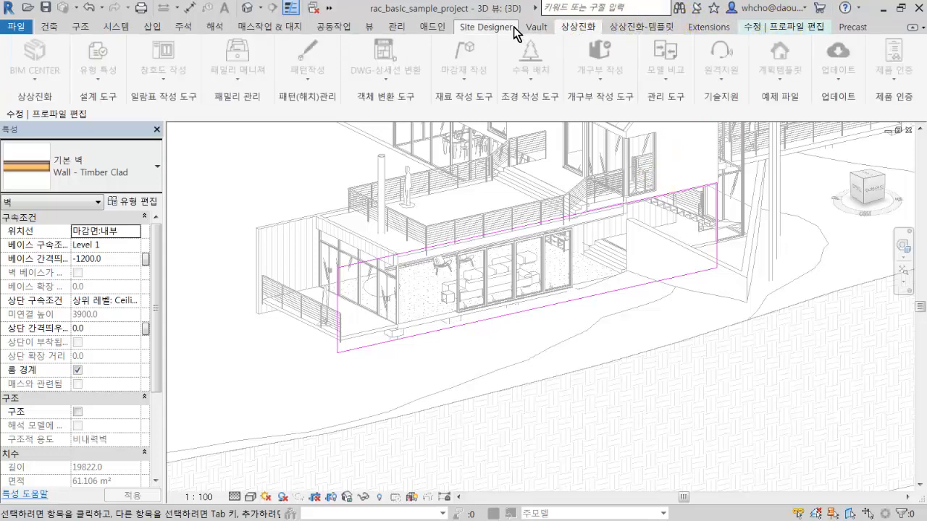
{"action": "left_click", "coordinate": [617, 29]}
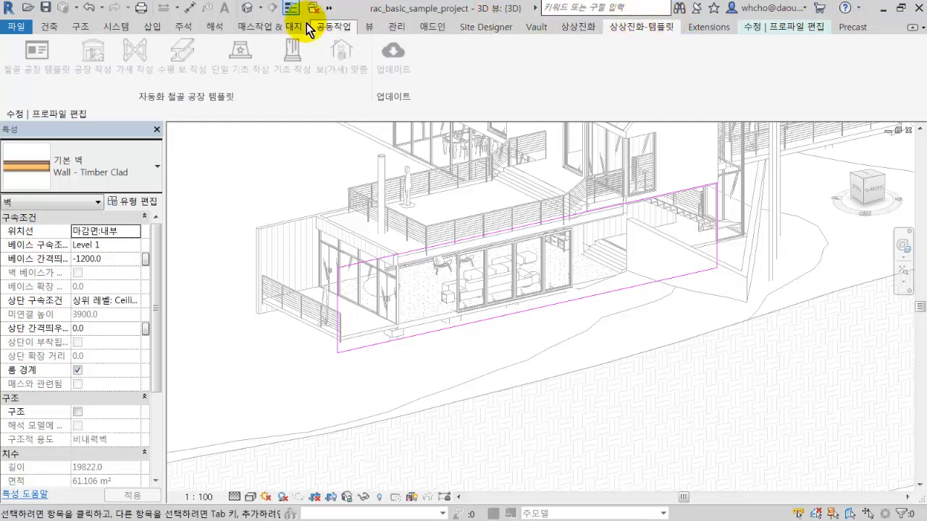
{"action": "left_click", "coordinate": [765, 26]}
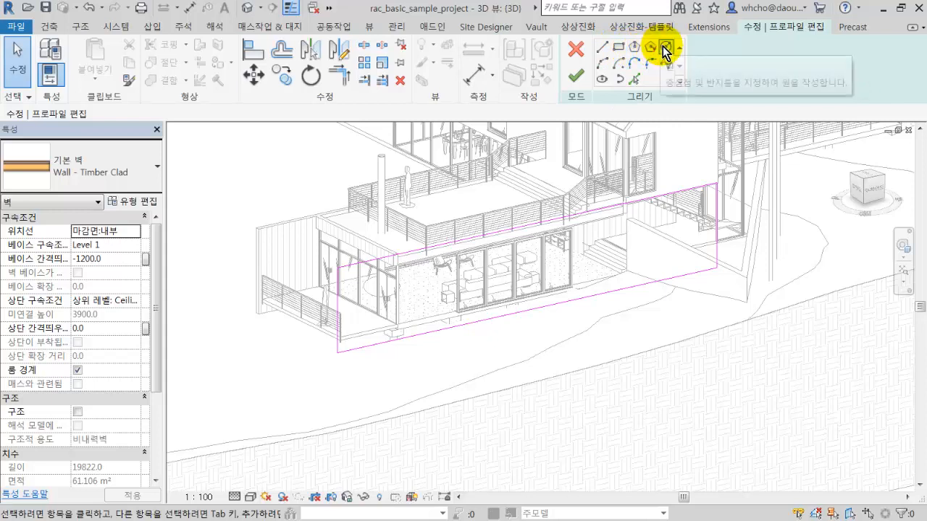
Draw a rectangular opening about 1600 mm wide and 1160 mm high in the wall profile, between the large window and the retaining wall
{"action": "left_click", "coordinate": [619, 47]}
{"action": "scroll", "coordinate": [598, 265], "scroll_direction": "up", "scroll_amount": 5}
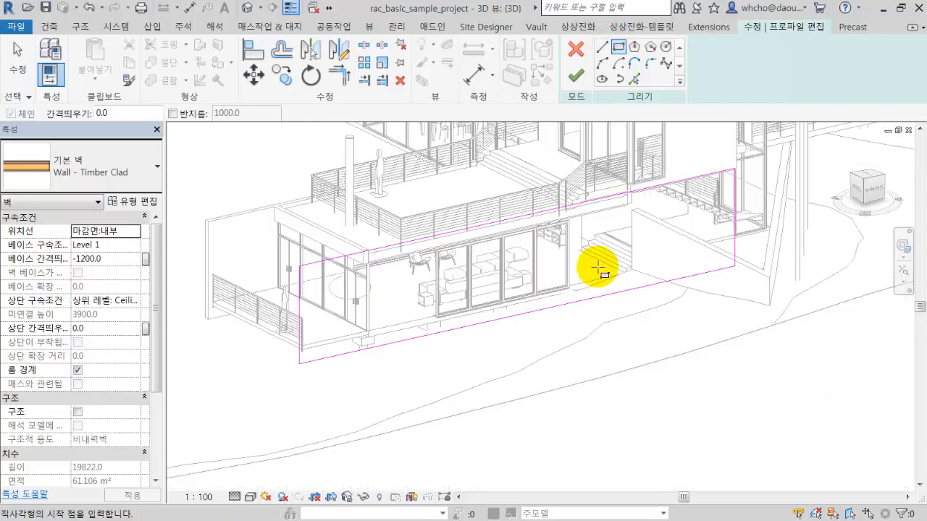
{"action": "left_click", "coordinate": [554, 210]}
{"action": "left_click", "coordinate": [661, 276]}
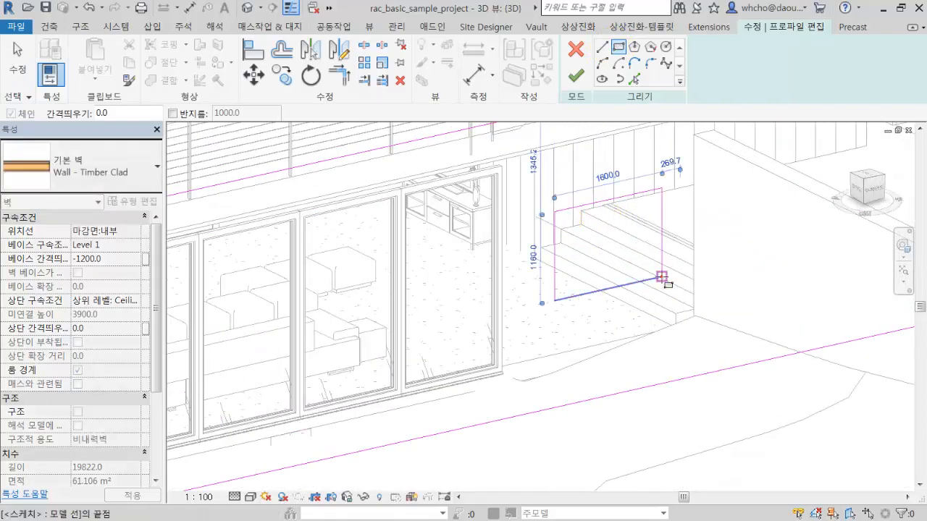
{"action": "scroll", "coordinate": [599, 218], "scroll_direction": "down", "scroll_amount": 5}
{"action": "mouse_move", "coordinate": [599, 218]}
{"action": "middle_mouse_down", "text": "shift"}
{"action": "mouse_move", "coordinate": [629, 231]}
{"action": "mouse_move", "coordinate": [582, 268]}
{"action": "mouse_move", "coordinate": [643, 255]}
{"action": "mouse_move", "coordinate": [538, 309]}
{"action": "mouse_move", "coordinate": [579, 282]}
{"action": "middle_mouse_up", "text": "shift"}
{"action": "key", "text": "Escape"}
{"action": "key", "text": "Escape"}
Finish the profile edit, clear the selection and inspect the rectangular opening cut through the timber wall
{"action": "left_click", "coordinate": [583, 81]}
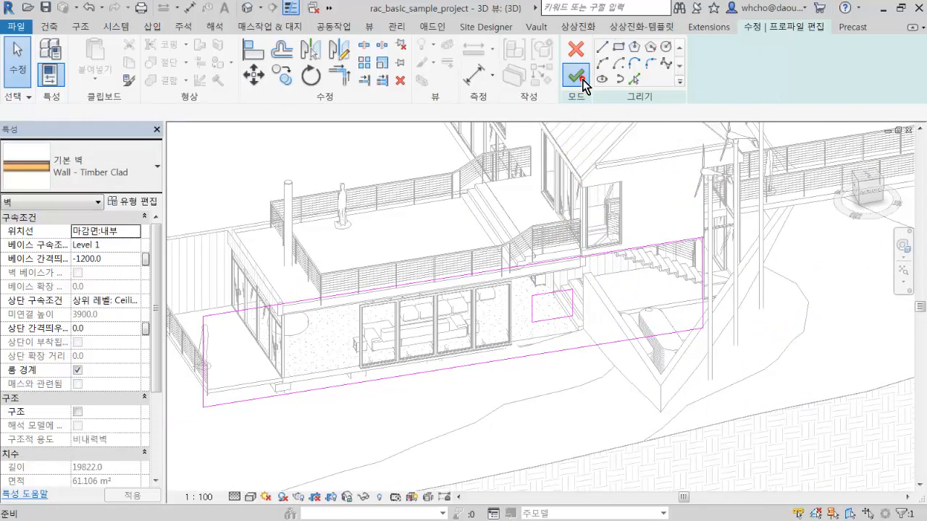
{"action": "left_click", "coordinate": [583, 81]}
{"action": "key", "text": "Escape"}
{"action": "scroll", "coordinate": [559, 294], "scroll_direction": "up", "scroll_amount": 8}
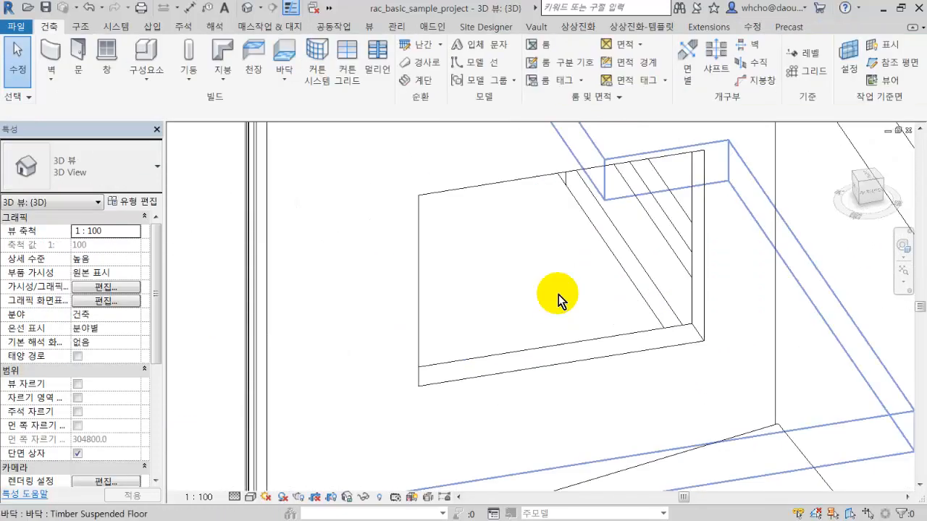
Reopen the timber wall's profile, delete the whole rectangular opening loop and finish the edit
{"action": "left_click", "coordinate": [562, 353]}
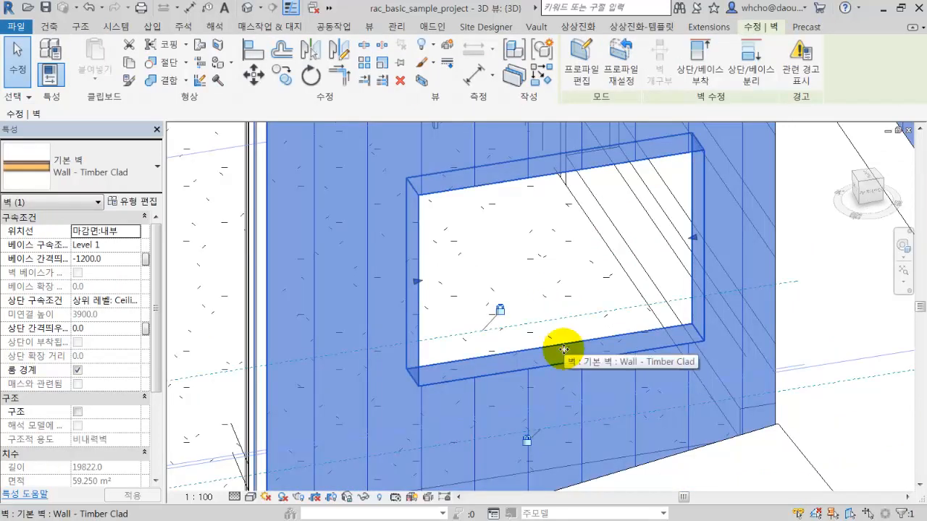
{"action": "double_click", "coordinate": [564, 349]}
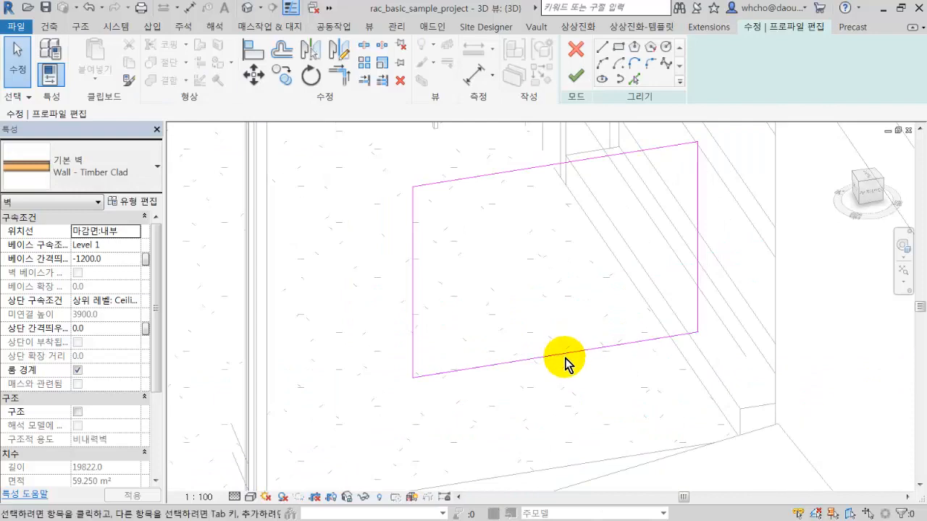
{"action": "key", "text": "Tab"}
{"action": "left_click", "coordinate": [566, 358]}
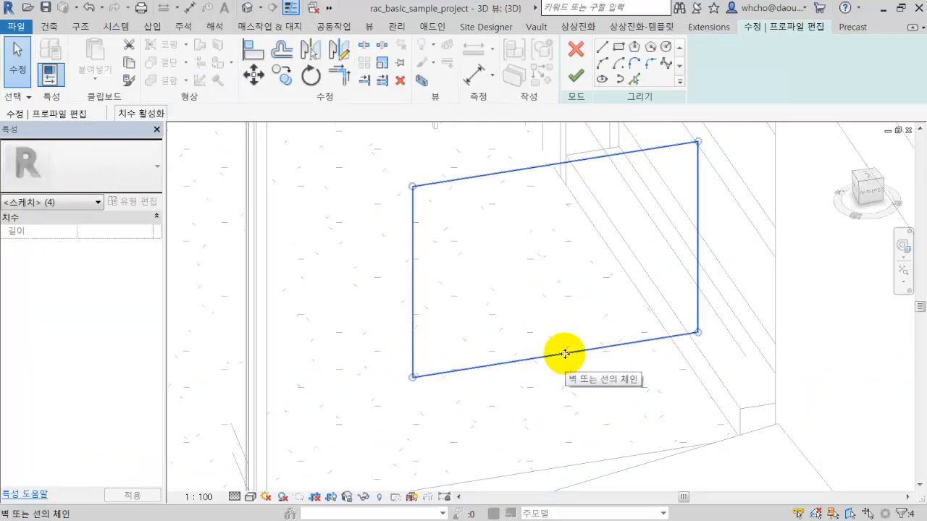
{"action": "key", "text": "Delete"}
{"action": "left_click", "coordinate": [575, 75]}
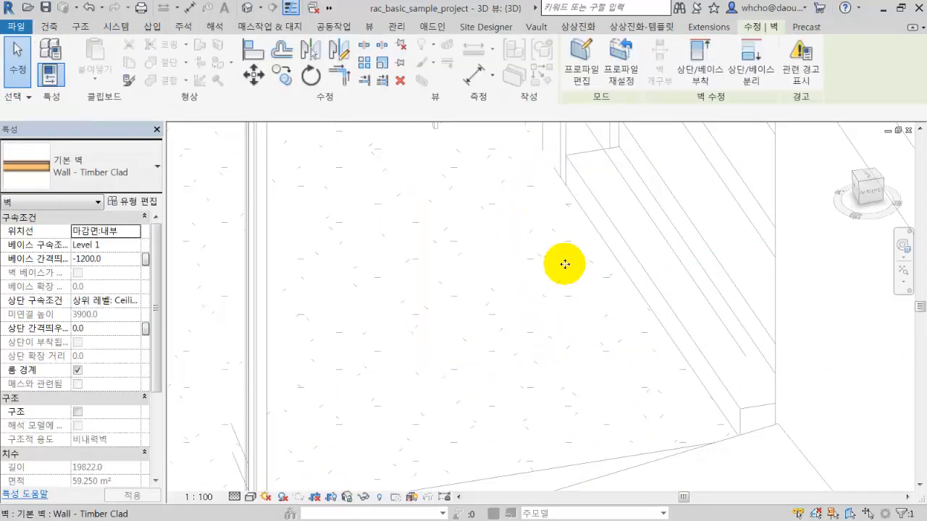
Reopen the timber wall's profile, move its left end outward to a wall length of 24300 mm, removing conflicting constraints, and finish the edit
{"action": "scroll", "coordinate": [565, 264], "scroll_direction": "down", "scroll_amount": 5}
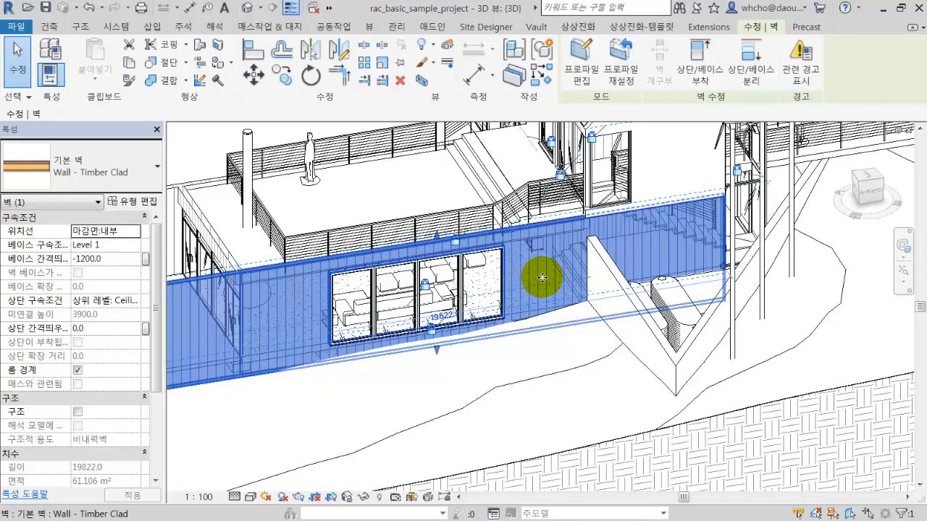
{"action": "double_click", "coordinate": [540, 275]}
{"action": "mouse_move", "coordinate": [434, 300]}
{"action": "middle_mouse_down", "text": "shift"}
{"action": "mouse_move", "coordinate": [542, 296]}
{"action": "mouse_move", "coordinate": [360, 313]}
{"action": "middle_mouse_up", "text": "shift"}
{"action": "left_click", "coordinate": [317, 303]}
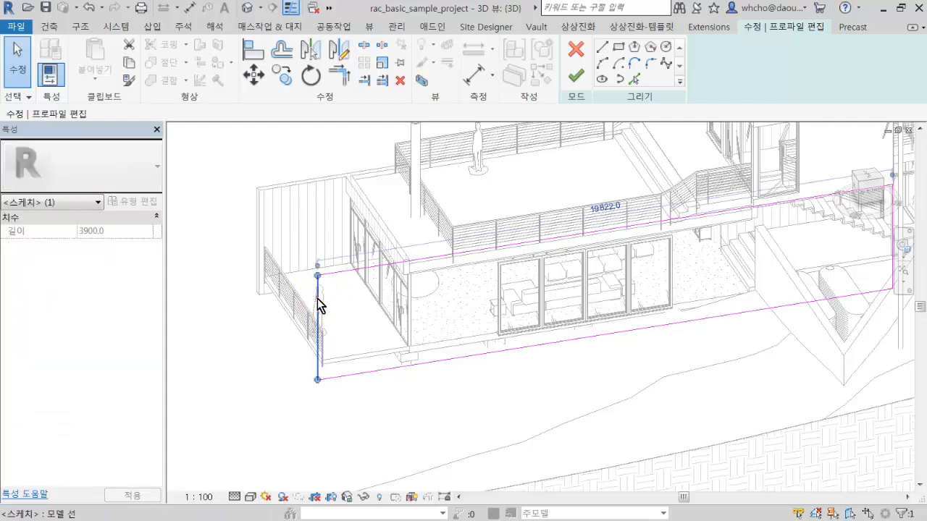
{"action": "left_click_drag", "start_coordinate": [317, 303], "coordinate": [186, 318]}
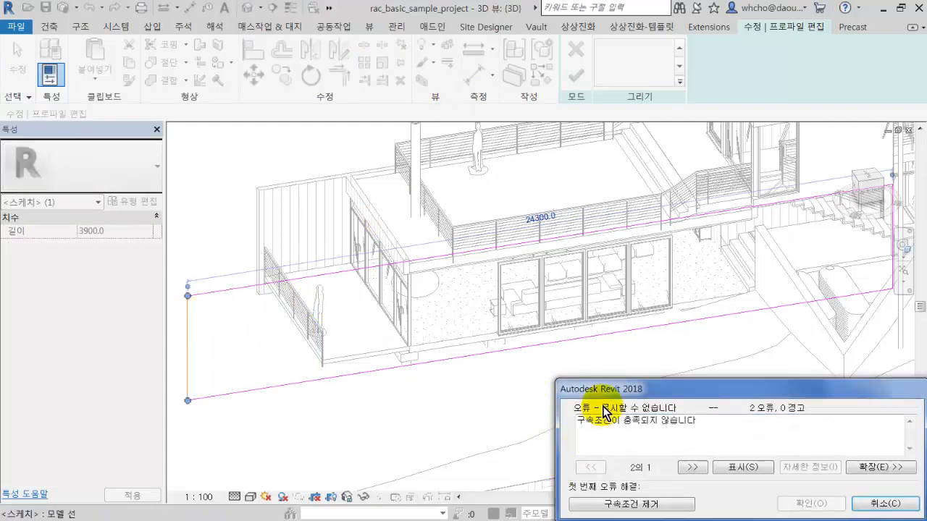
{"action": "left_click_drag", "start_coordinate": [558, 352], "coordinate": [491, 273]}
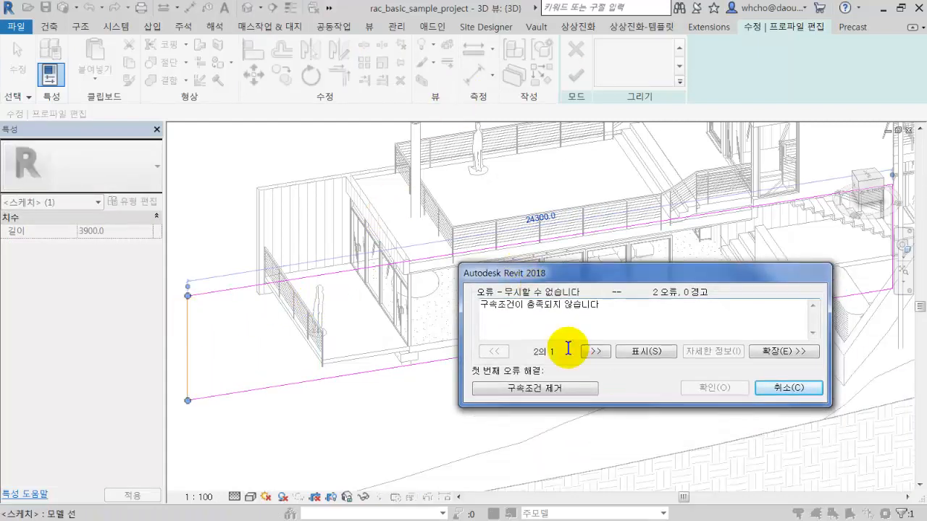
{"action": "left_click", "coordinate": [539, 388]}
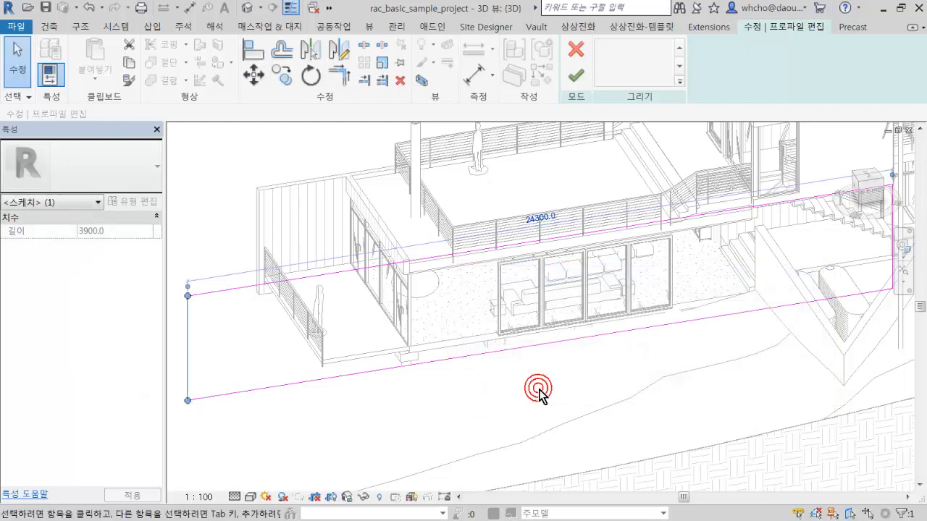
{"action": "left_click", "coordinate": [577, 78]}
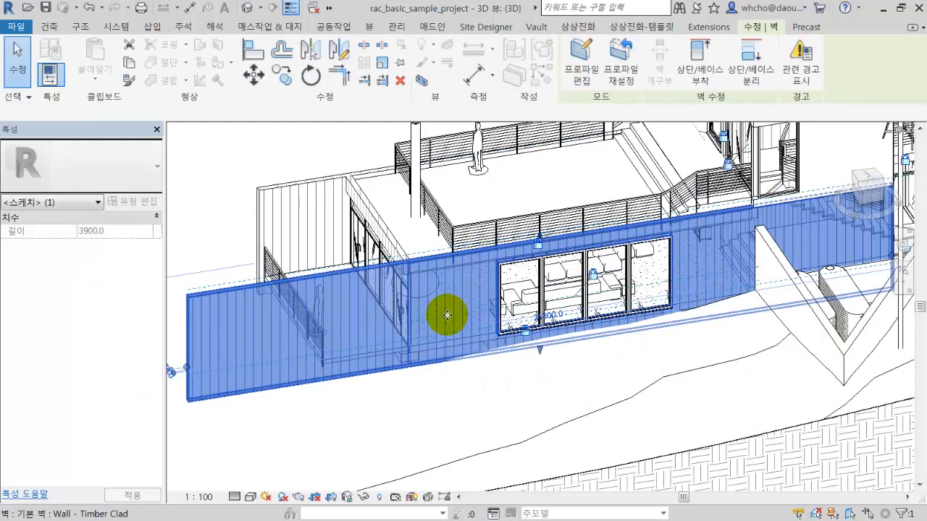
Reopen the timber wall's profile and sketch two lines forming a pointed peak above the top edge near the extended left end
{"action": "double_click", "coordinate": [434, 261]}
{"action": "left_click", "coordinate": [650, 63]}
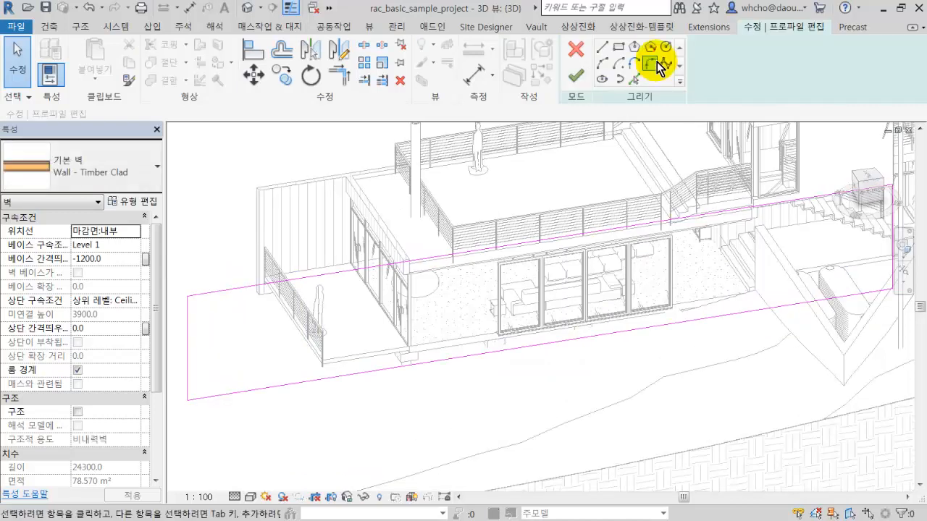
{"action": "left_click", "coordinate": [600, 50]}
{"action": "left_click", "coordinate": [246, 288]}
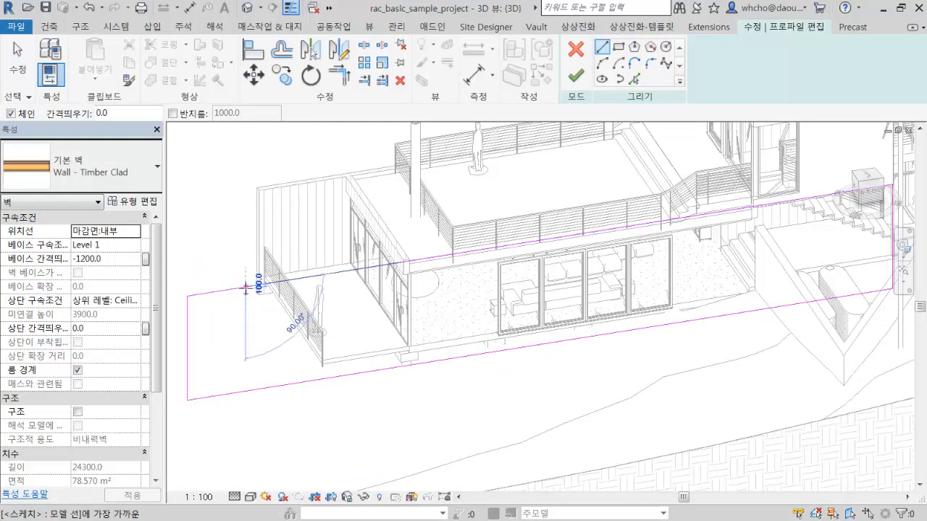
{"action": "left_click", "coordinate": [258, 157]}
{"action": "left_click", "coordinate": [325, 272]}
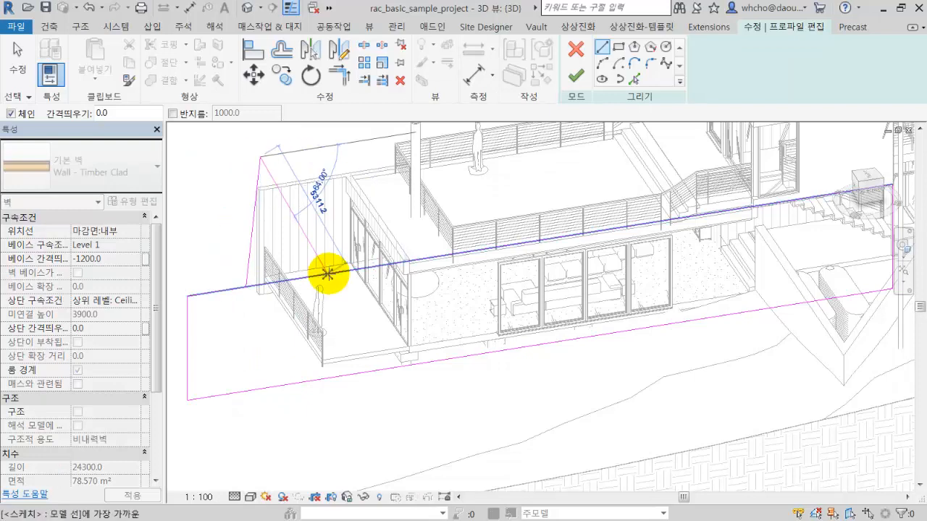
{"action": "left_click", "coordinate": [327, 273]}
{"action": "key", "text": "Escape"}
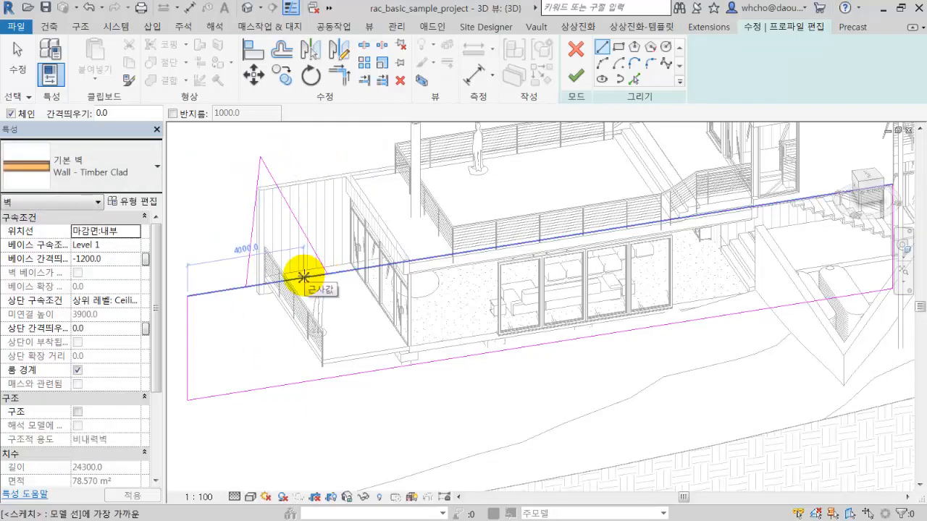
Split the profile's top edge between the peak lines and trim both parts to them so the outline forms one closed loop
{"action": "key", "text": "s"}
{"action": "key", "text": "l"}
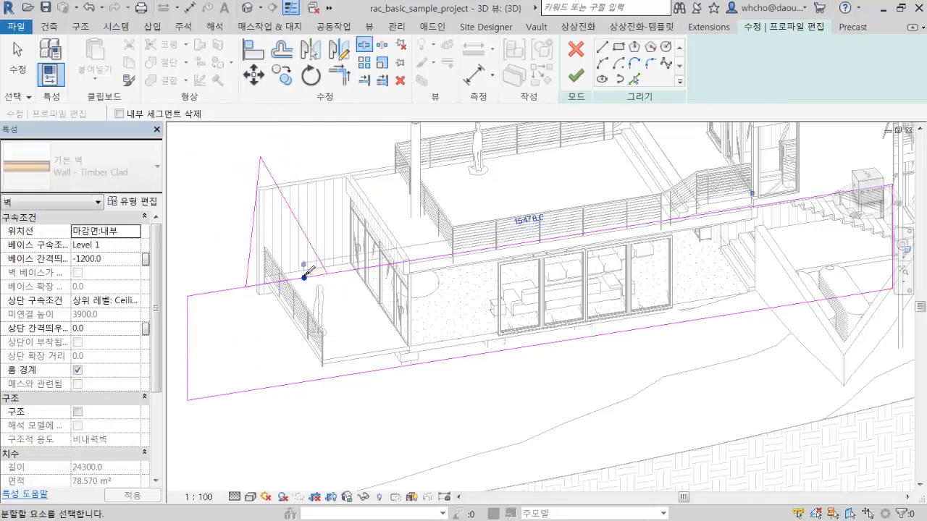
{"action": "left_click", "coordinate": [319, 262]}
{"action": "key", "text": "t"}
{"action": "key", "text": "r"}
{"action": "left_click", "coordinate": [341, 272]}
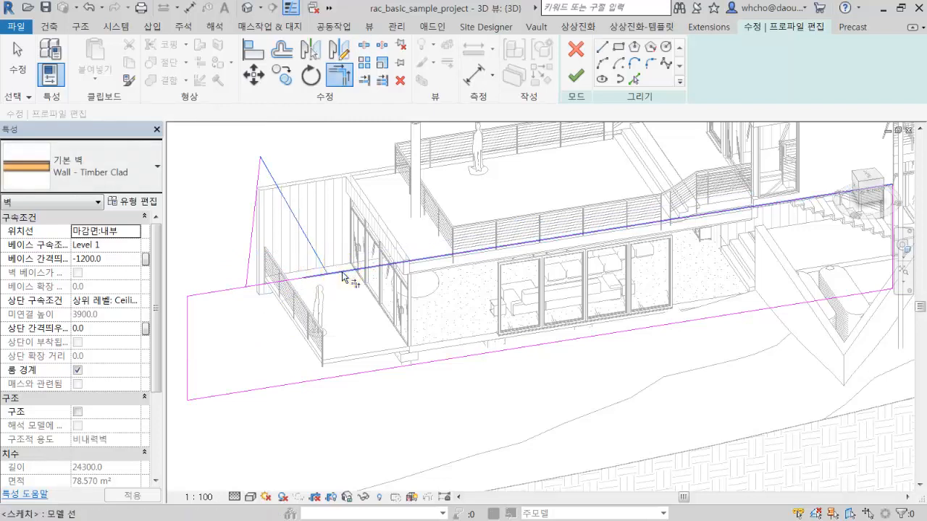
{"action": "left_click", "coordinate": [247, 274]}
{"action": "left_click", "coordinate": [236, 288]}
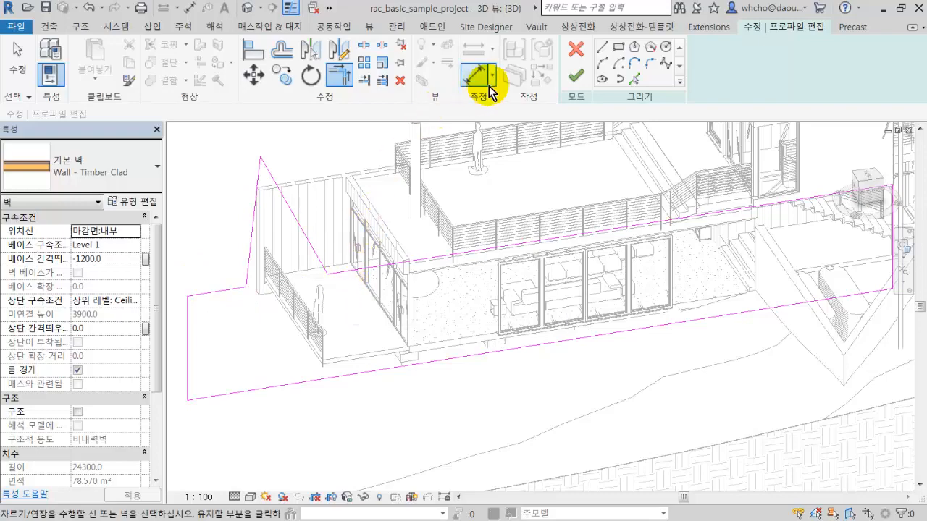
Finish the profile edit, then reselect the timber wall to inspect its peaked shape
{"action": "left_click", "coordinate": [576, 76]}
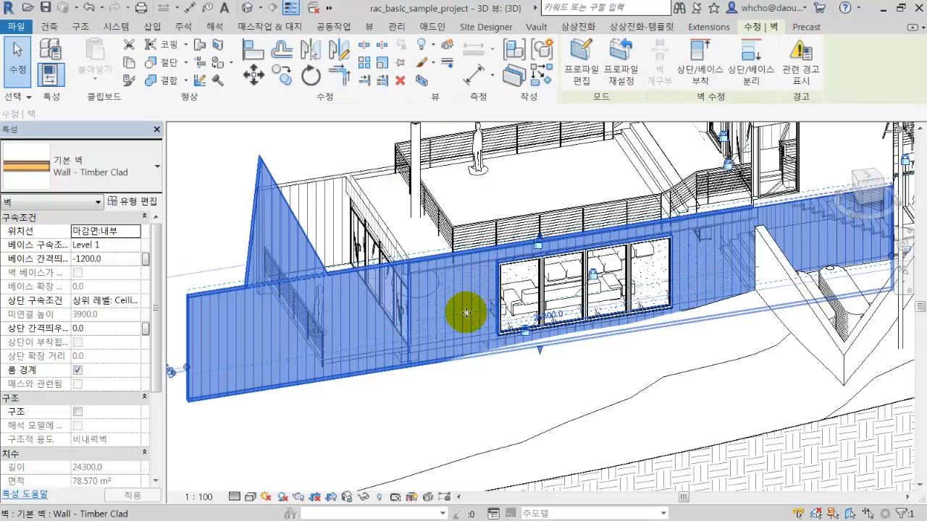
{"action": "key", "text": "Escape"}
{"action": "scroll", "coordinate": [442, 333], "scroll_direction": "up", "scroll_amount": 3}
{"action": "scroll", "coordinate": [439, 314], "scroll_direction": "down", "scroll_amount": 3}
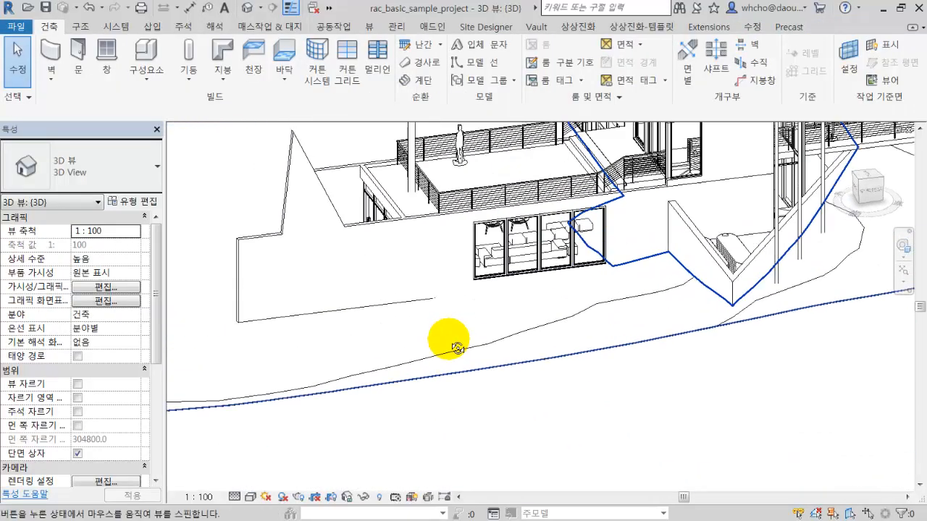
{"action": "left_click", "coordinate": [379, 310]}
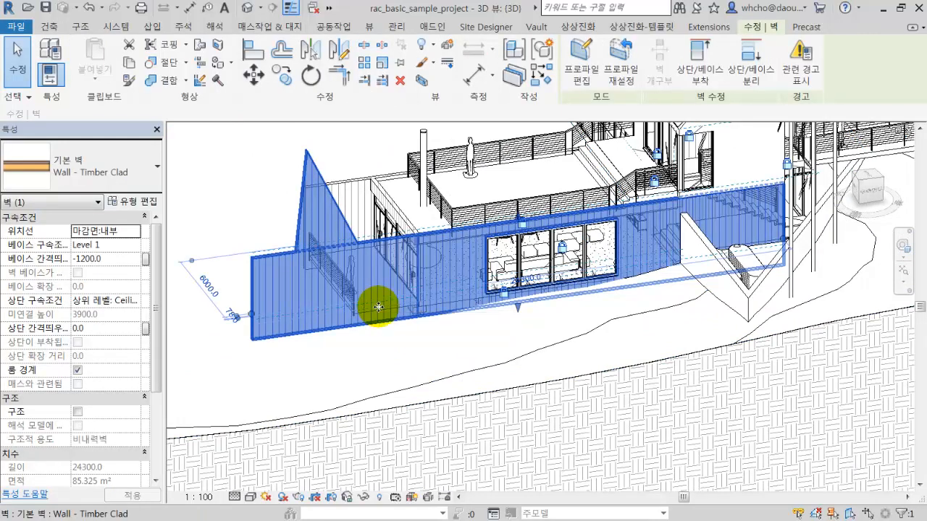
Select the SG Metal Panels roof above the house and open its profile sketch for editing
{"action": "middle_click_drag", "start_coordinate": [452, 276], "coordinate": [448, 346]}
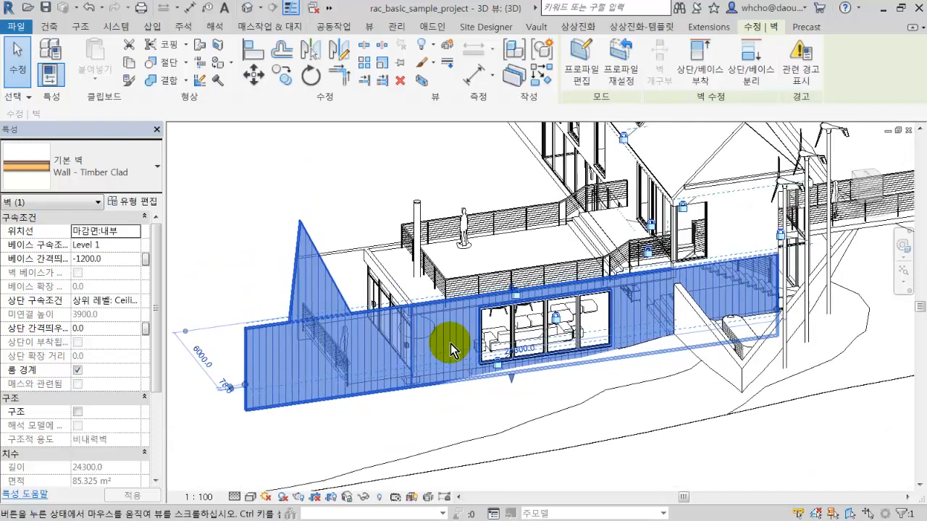
{"action": "scroll", "coordinate": [440, 321], "scroll_direction": "down", "scroll_amount": 2}
{"action": "scroll", "coordinate": [564, 250], "scroll_direction": "up", "scroll_amount": 2}
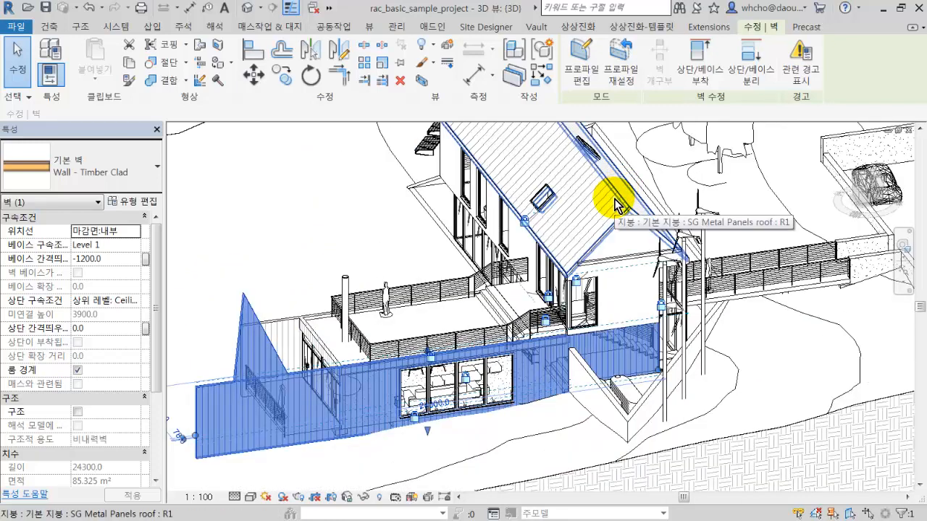
{"action": "left_click", "coordinate": [614, 203]}
{"action": "double_click", "coordinate": [615, 203]}
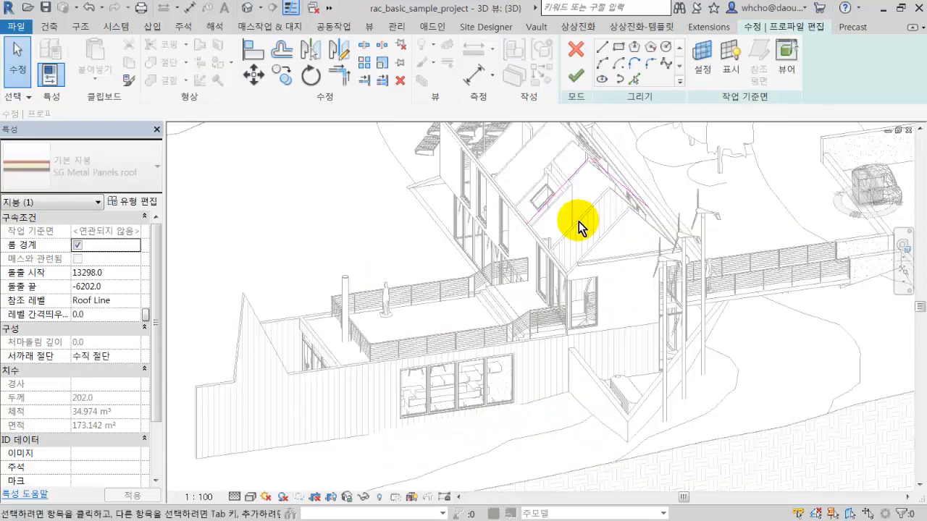
{"action": "scroll", "coordinate": [579, 225], "scroll_direction": "up", "scroll_amount": 3}
{"action": "scroll", "coordinate": [542, 268], "scroll_direction": "down", "scroll_amount": 5}
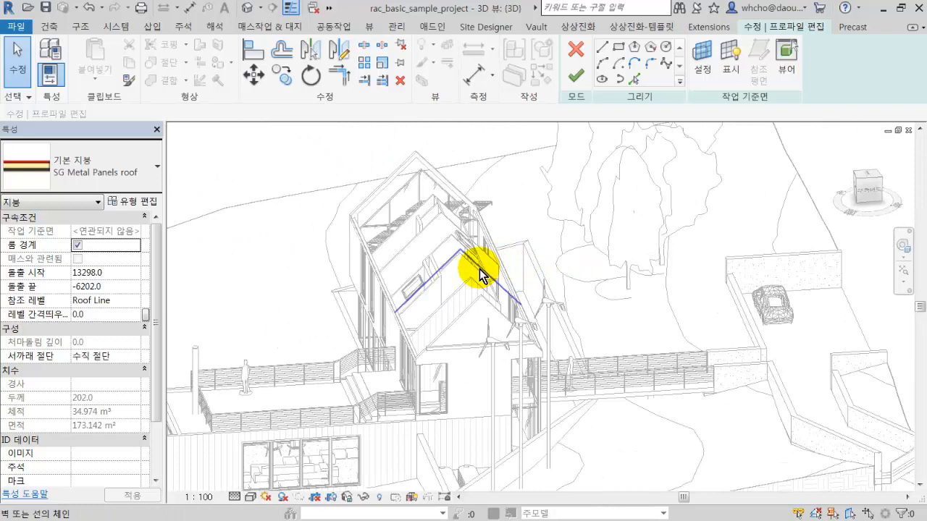
Stretch the left roof profile line outward to about 10400 mm, remove the conflicting constraints and finish the roof edit
{"action": "left_click", "coordinate": [478, 275]}
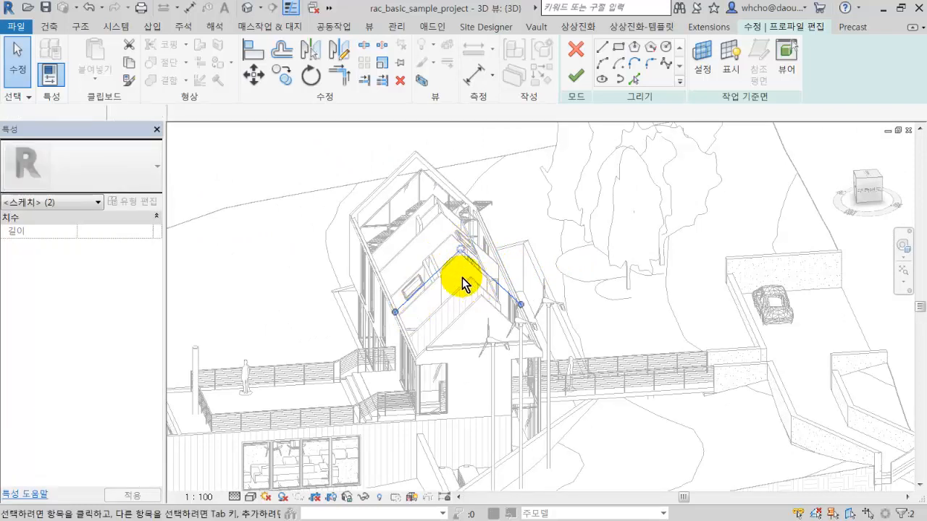
{"action": "key", "text": "Escape"}
{"action": "left_click", "coordinate": [443, 274]}
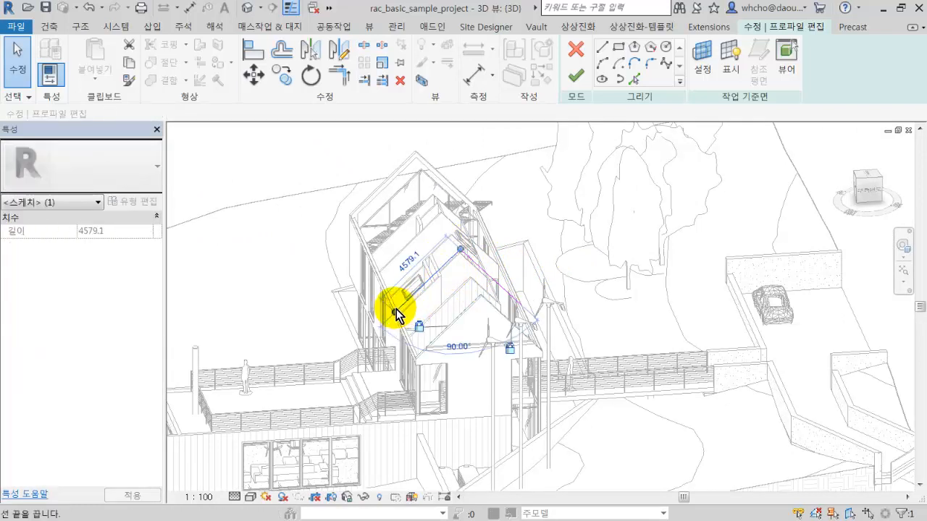
{"action": "mouse_move", "coordinate": [397, 313]}
{"action": "left_mouse_down"}
{"action": "mouse_move", "coordinate": [292, 251]}
{"action": "mouse_move", "coordinate": [253, 306]}
{"action": "mouse_move", "coordinate": [250, 298]}
{"action": "left_mouse_up"}
{"action": "left_click", "coordinate": [547, 383]}
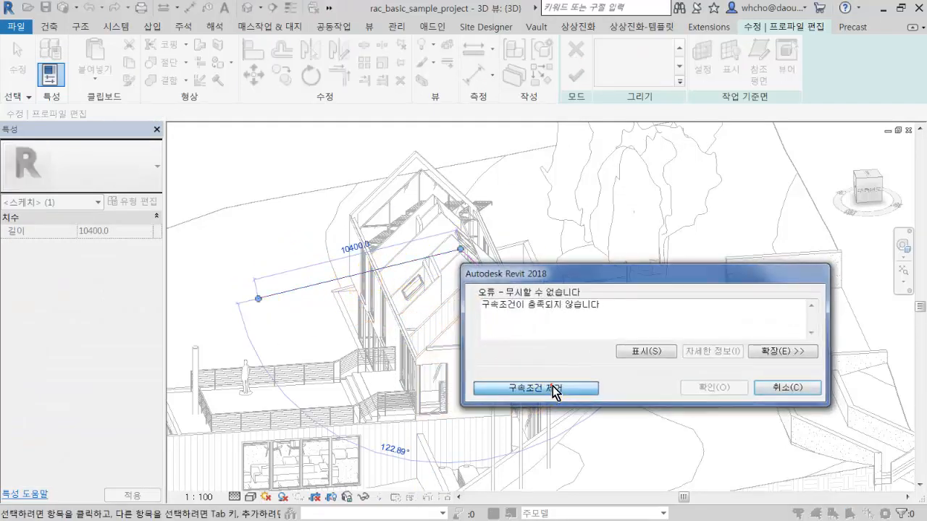
{"action": "left_click", "coordinate": [575, 75]}
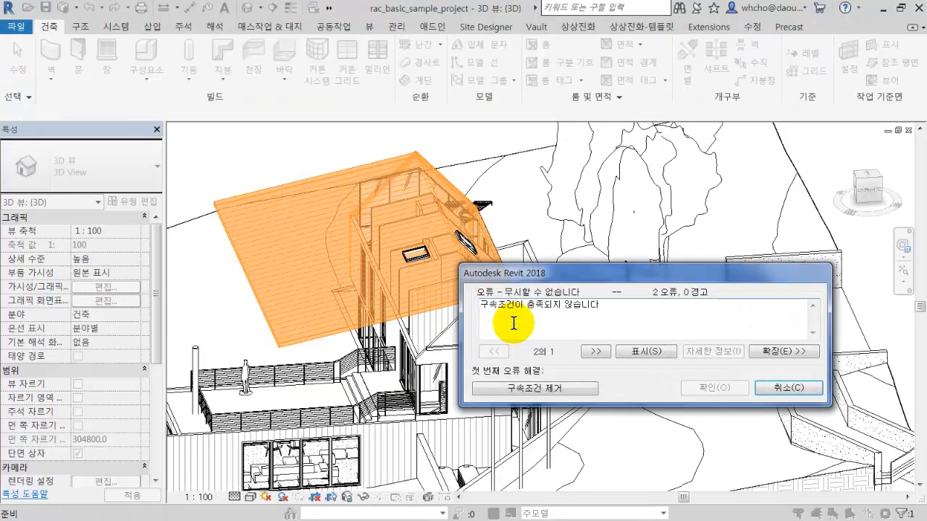
{"action": "left_click", "coordinate": [534, 387]}
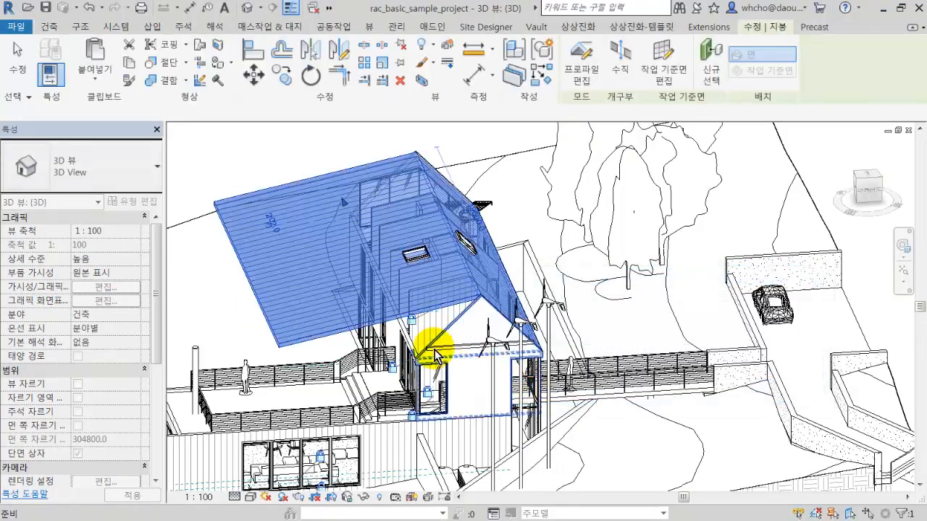
Try to attach the top of the gable's SIP 202mm wall to the SG Metal Panels roof, unjoining the conflicting elements
{"action": "middle_click_drag", "start_coordinate": [409, 350], "coordinate": [485, 238], "text": "shift"}
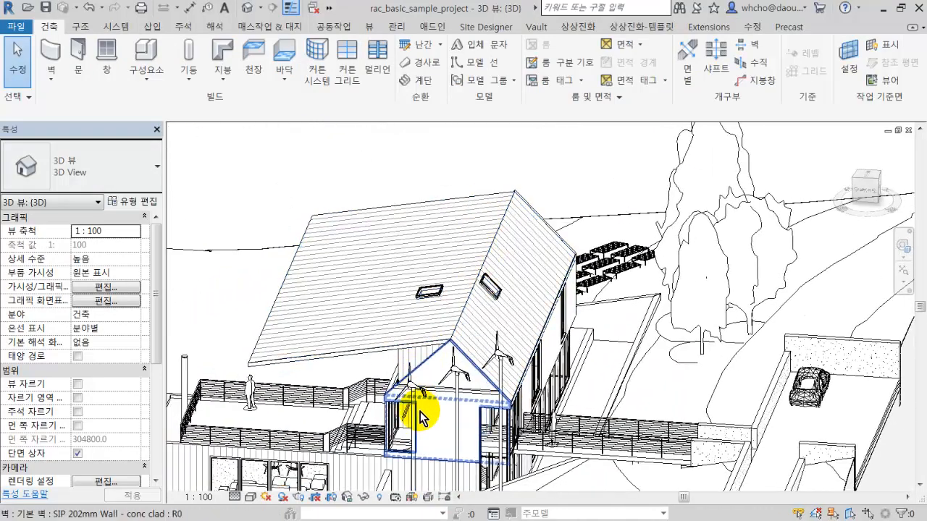
{"action": "left_click", "coordinate": [429, 383]}
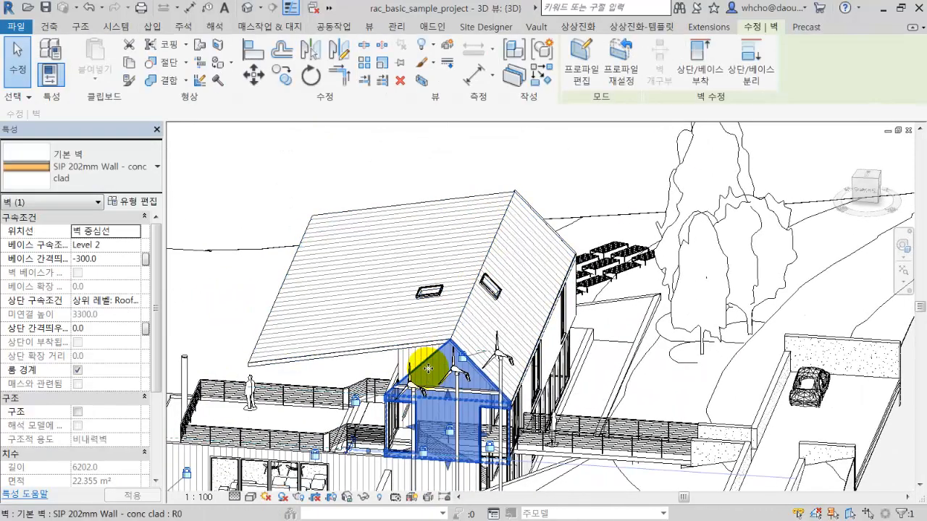
{"action": "left_click", "coordinate": [693, 72]}
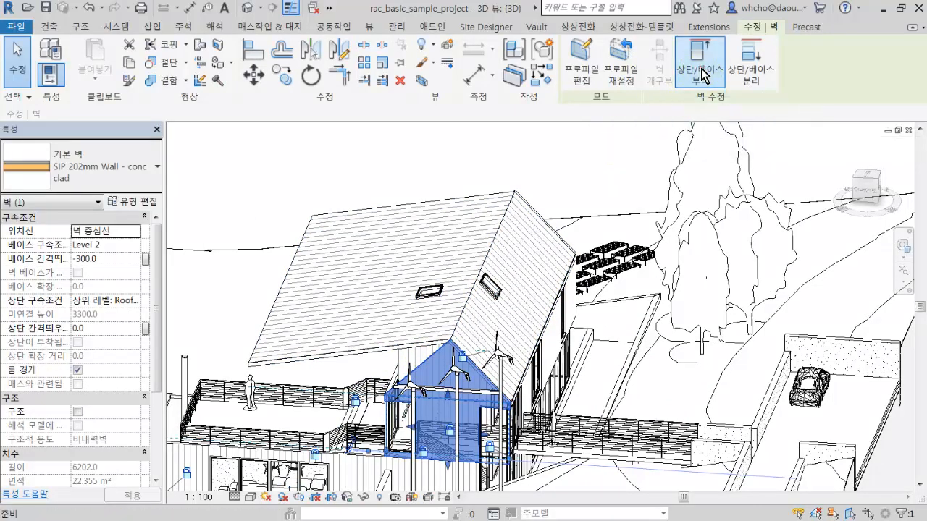
{"action": "left_click", "coordinate": [406, 353]}
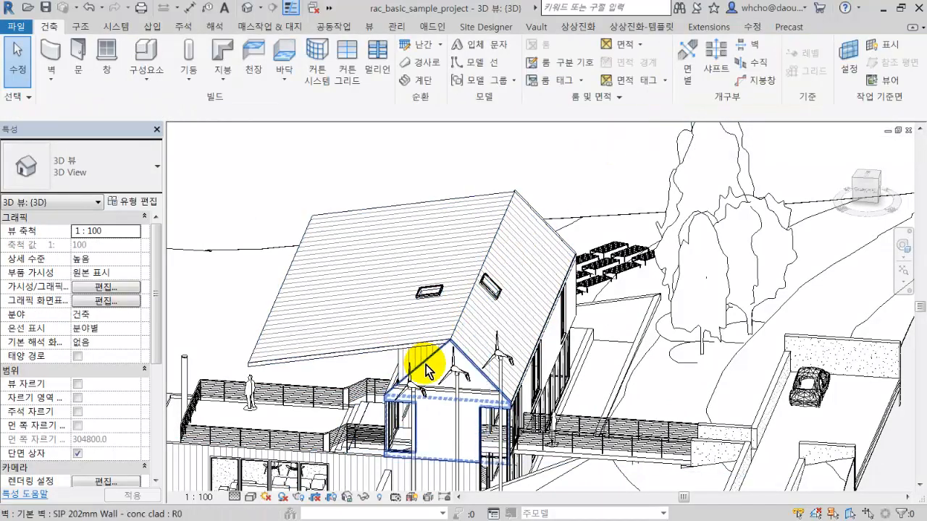
{"action": "left_click", "coordinate": [425, 363]}
{"action": "left_click", "coordinate": [698, 66]}
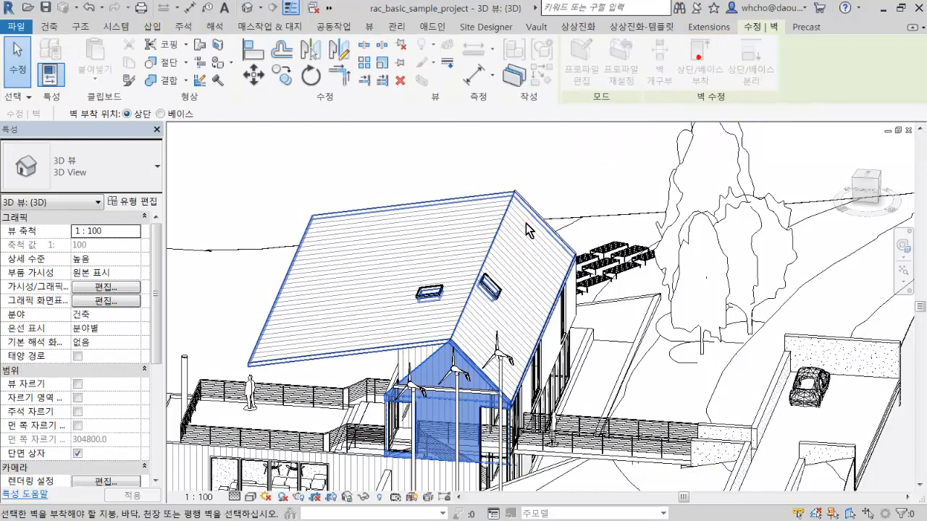
{"action": "left_click", "coordinate": [440, 311]}
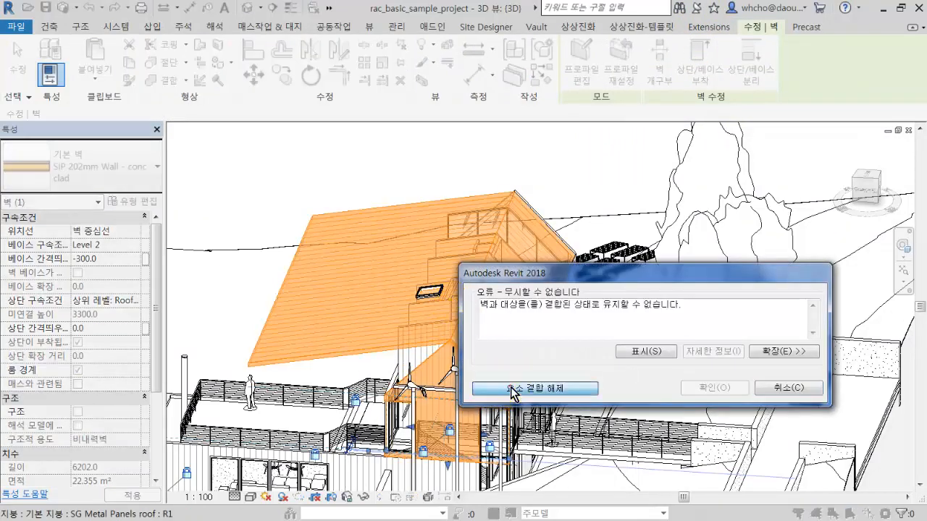
{"action": "left_click", "coordinate": [508, 388]}
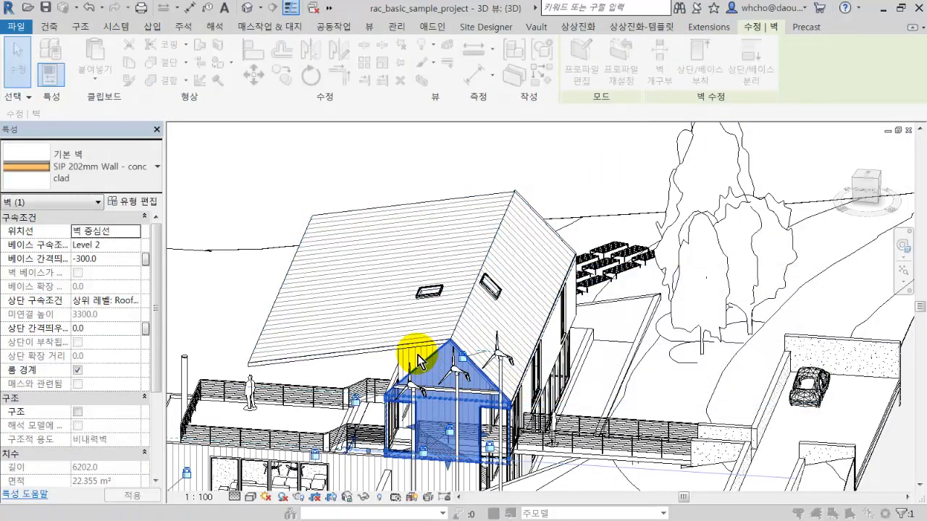
{"action": "left_click", "coordinate": [498, 282]}
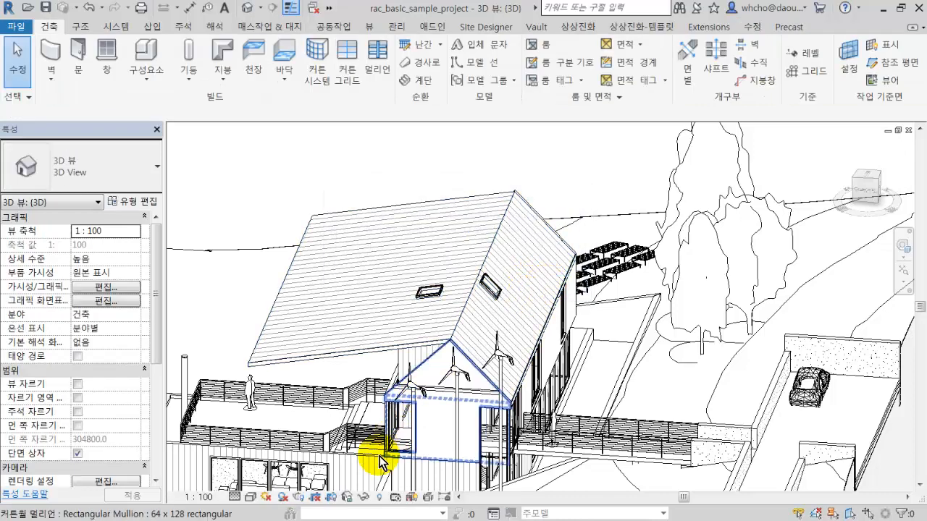
Try to attach the lower Timber Clad wall's top to the SG Metal Panels roof, detaching the target to resolve the conflict
{"action": "left_click", "coordinate": [369, 462]}
{"action": "left_click", "coordinate": [677, 73]}
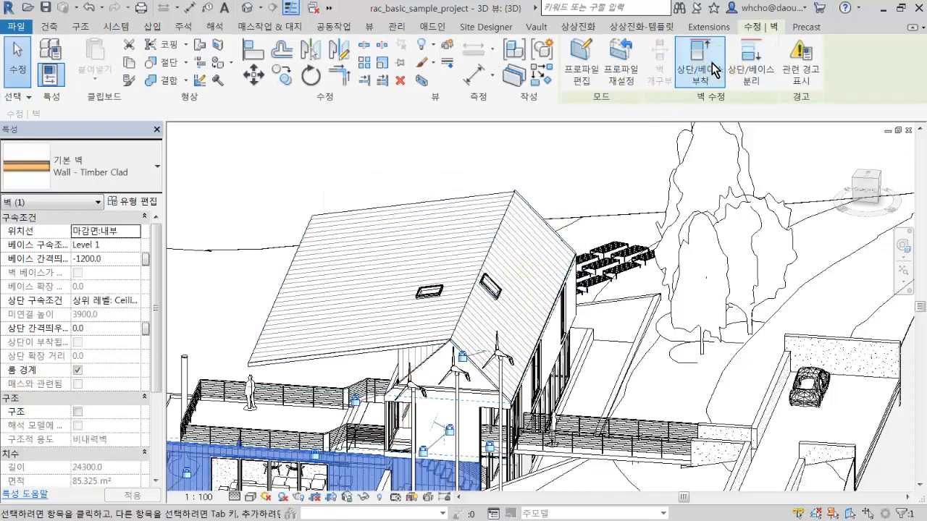
{"action": "left_click", "coordinate": [368, 351]}
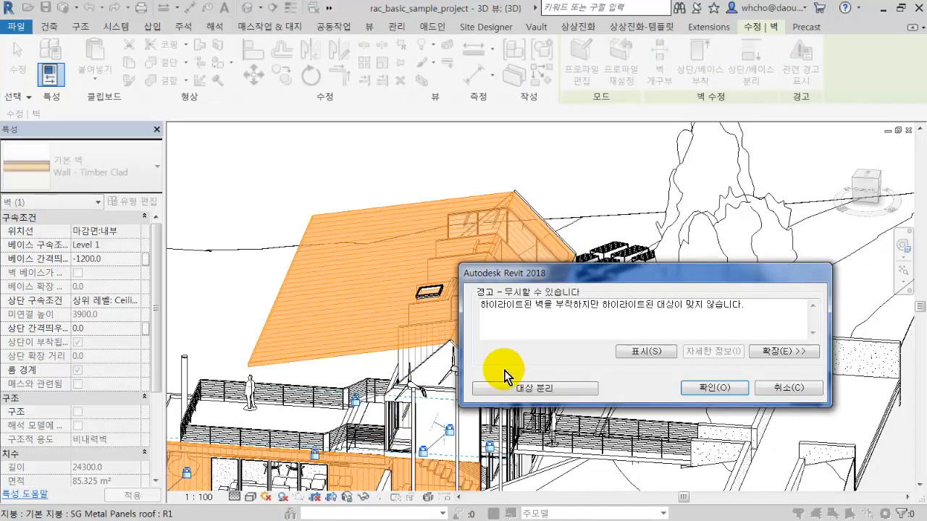
{"action": "left_click", "coordinate": [515, 389]}
{"action": "left_click", "coordinate": [387, 398]}
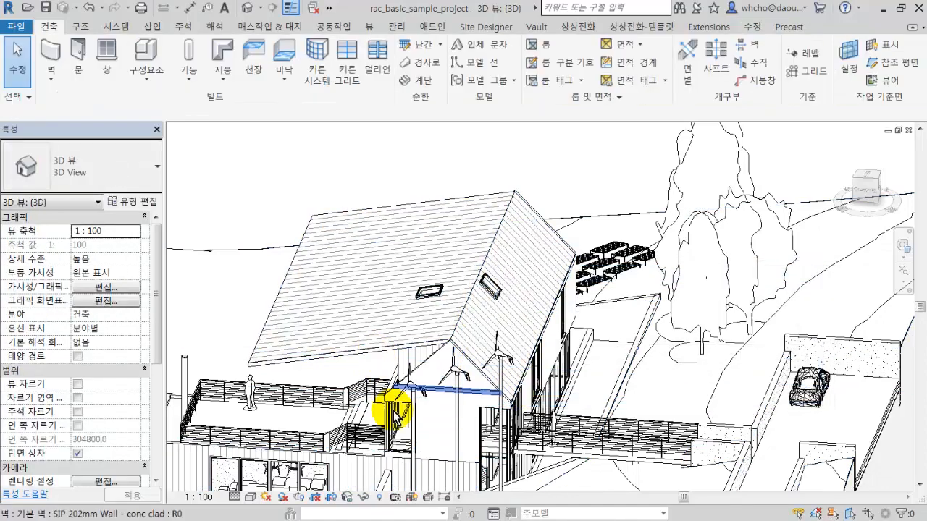
Select the extended SG Metal Panels roof, examine it and the house from several sides, and clear the selection
{"action": "scroll", "coordinate": [384, 385], "scroll_direction": "down", "scroll_amount": 3}
{"action": "middle_click_drag", "start_coordinate": [378, 388], "coordinate": [476, 382], "text": "shift"}
{"action": "scroll", "coordinate": [492, 340], "scroll_direction": "up", "scroll_amount": 3}
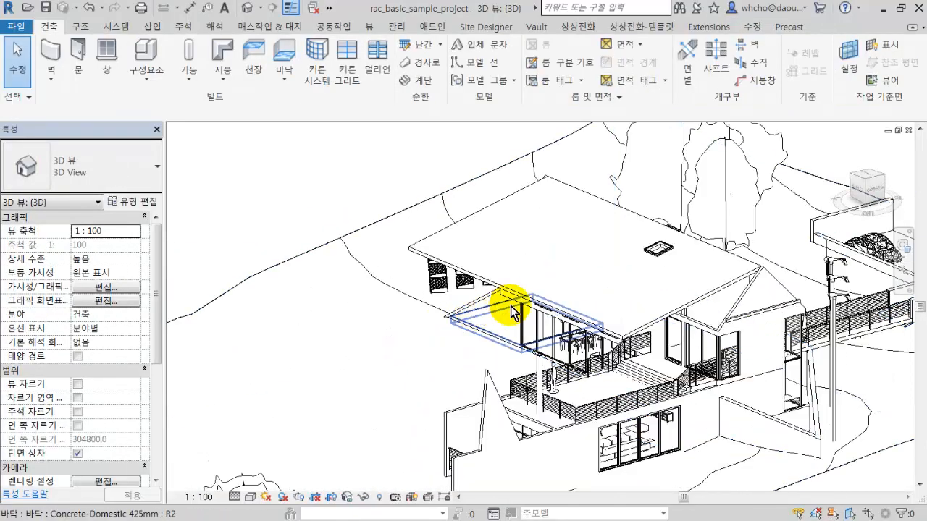
{"action": "scroll", "coordinate": [478, 318], "scroll_direction": "up", "scroll_amount": 3}
{"action": "left_click", "coordinate": [475, 320]}
{"action": "scroll", "coordinate": [478, 318], "scroll_direction": "down", "scroll_amount": 5}
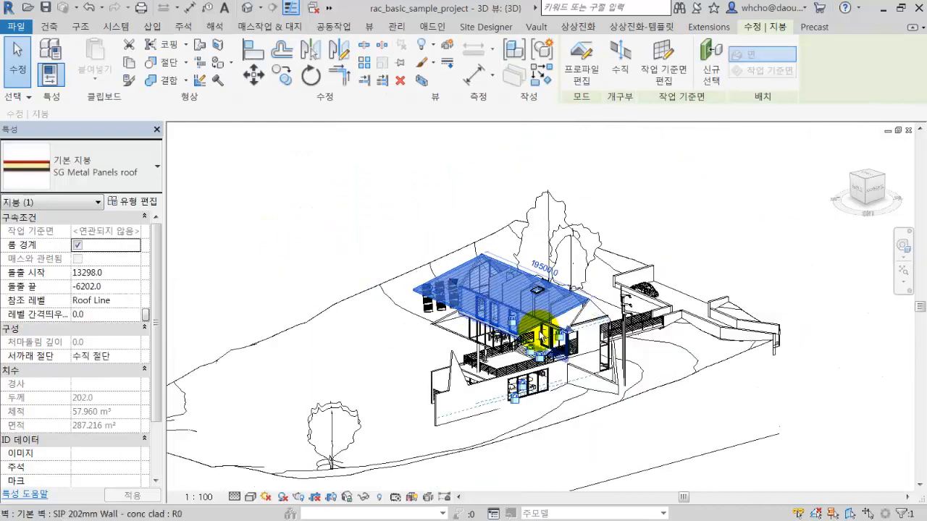
{"action": "scroll", "coordinate": [510, 319], "scroll_direction": "up", "scroll_amount": 5}
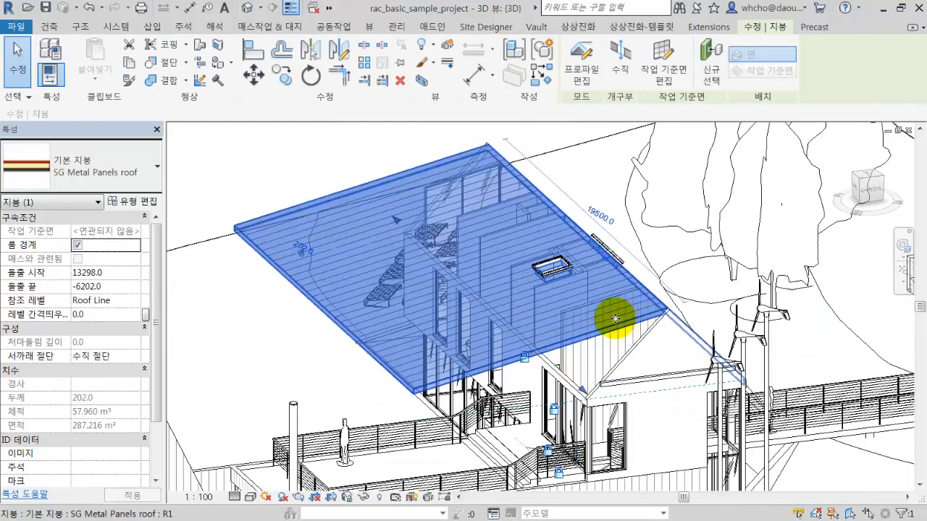
{"action": "scroll", "coordinate": [613, 317], "scroll_direction": "down", "scroll_amount": 5}
{"action": "mouse_move", "coordinate": [610, 311]}
{"action": "middle_mouse_down", "text": "shift"}
{"action": "mouse_move", "coordinate": [600, 315]}
{"action": "mouse_move", "coordinate": [803, 369]}
{"action": "mouse_move", "coordinate": [627, 307]}
{"action": "middle_mouse_up", "text": "shift"}
{"action": "scroll", "coordinate": [506, 300], "scroll_direction": "up", "scroll_amount": 5}
{"action": "middle_click_drag", "start_coordinate": [500, 290], "coordinate": [413, 224], "text": "shift"}
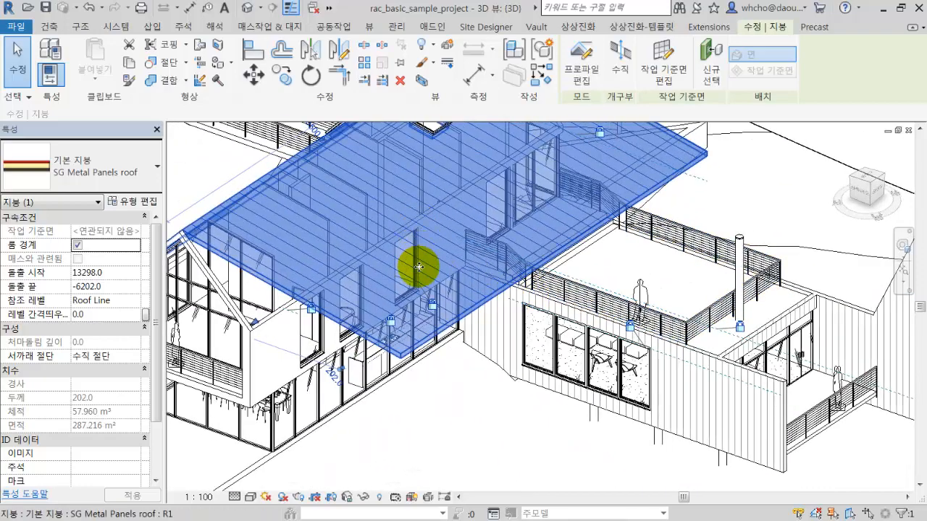
{"action": "scroll", "coordinate": [419, 268], "scroll_direction": "down", "scroll_amount": 4}
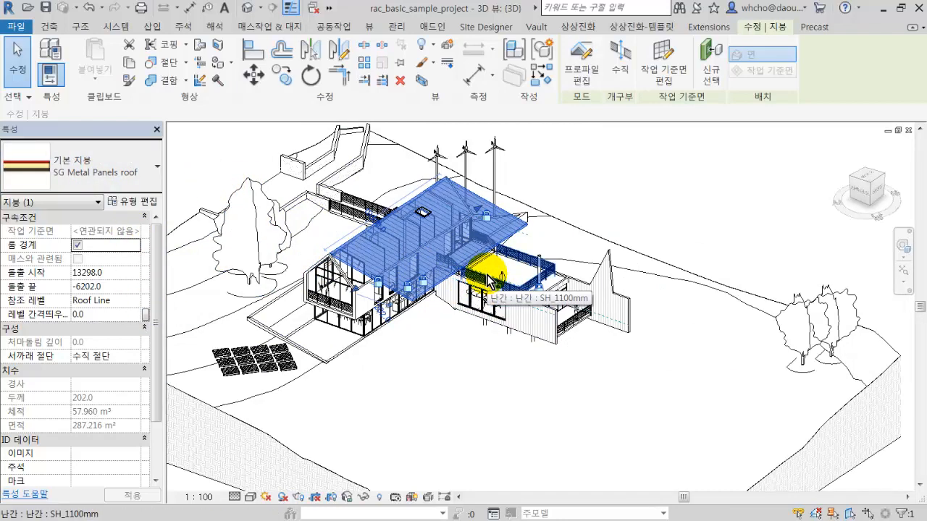
{"action": "scroll", "coordinate": [493, 278], "scroll_direction": "down", "scroll_amount": 5}
{"action": "mouse_move", "coordinate": [496, 268]}
{"action": "middle_mouse_down", "text": "shift"}
{"action": "mouse_move", "coordinate": [413, 331]}
{"action": "mouse_move", "coordinate": [375, 304]}
{"action": "mouse_move", "coordinate": [227, 263]}
{"action": "mouse_move", "coordinate": [425, 325]}
{"action": "mouse_move", "coordinate": [445, 265]}
{"action": "mouse_move", "coordinate": [576, 352]}
{"action": "mouse_move", "coordinate": [548, 193]}
{"action": "mouse_move", "coordinate": [490, 228]}
{"action": "mouse_move", "coordinate": [388, 427]}
{"action": "mouse_move", "coordinate": [489, 365]}
{"action": "mouse_move", "coordinate": [475, 383]}
{"action": "mouse_move", "coordinate": [534, 352]}
{"action": "mouse_move", "coordinate": [600, 296]}
{"action": "mouse_move", "coordinate": [484, 269]}
{"action": "middle_mouse_up", "text": "shift"}
{"action": "left_click", "coordinate": [600, 296]}
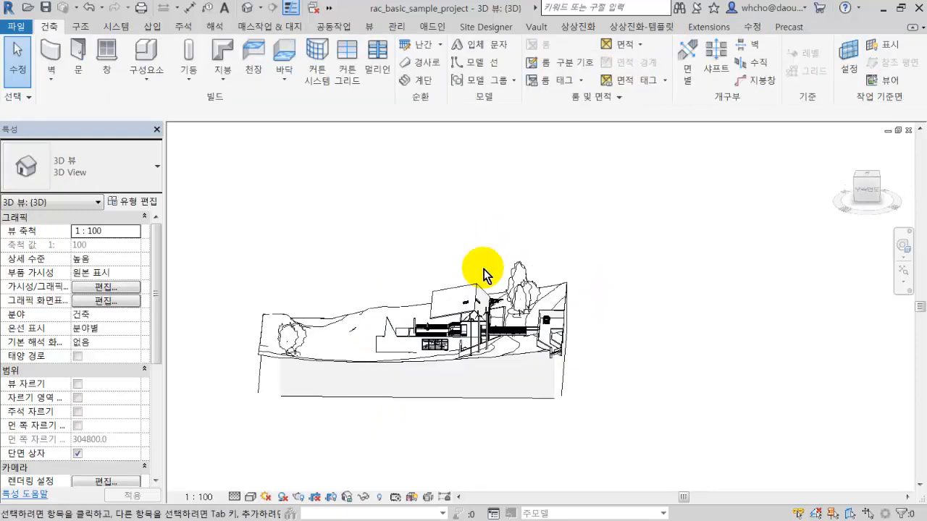
Start an in-place model in the Walls (벽) category and accept the name 벽 1
{"action": "scroll", "coordinate": [484, 270], "scroll_direction": "up", "scroll_amount": 8}
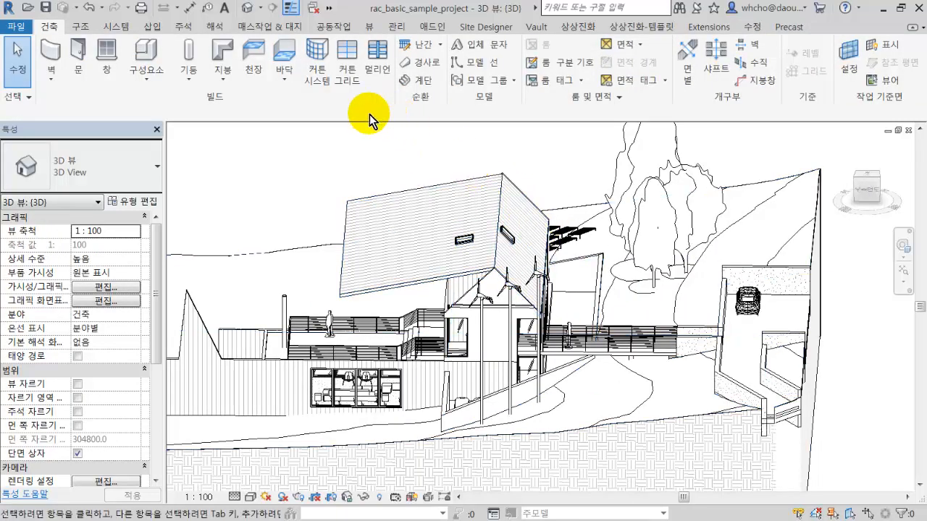
{"action": "middle_click_drag", "start_coordinate": [300, 239], "coordinate": [325, 273], "text": "shift"}
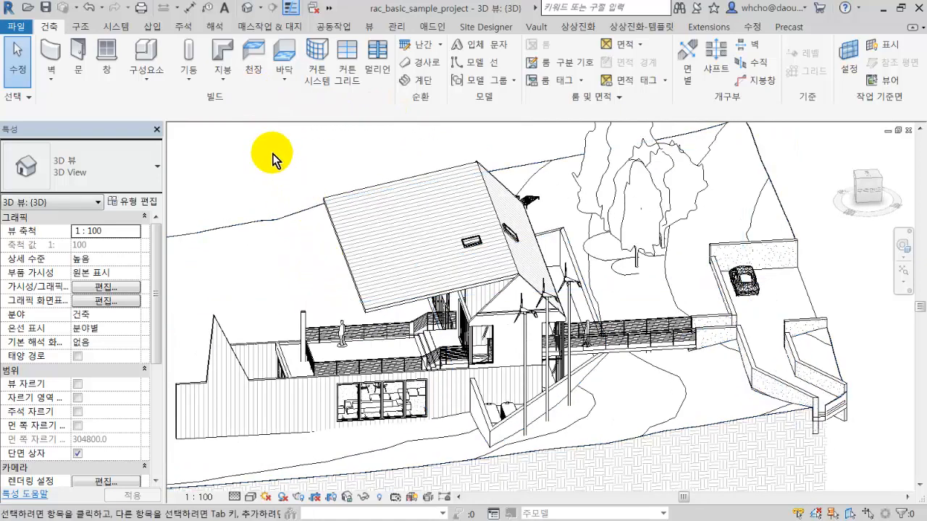
{"action": "left_click", "coordinate": [168, 84]}
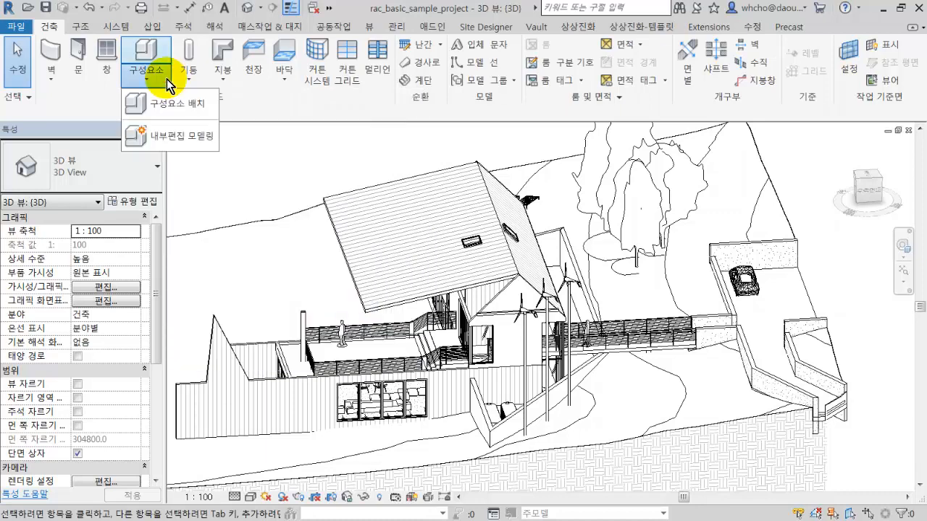
{"action": "left_click", "coordinate": [179, 136]}
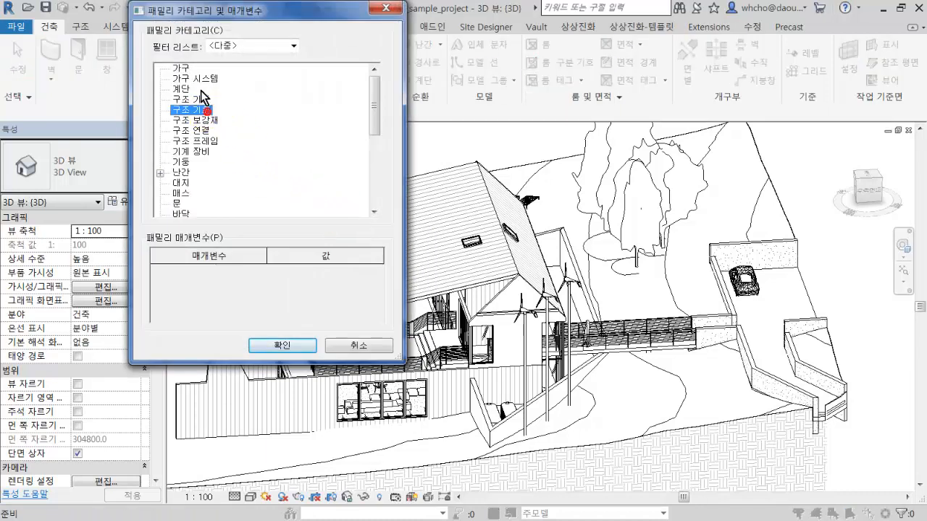
{"action": "scroll", "coordinate": [205, 184], "scroll_direction": "down", "scroll_amount": 2}
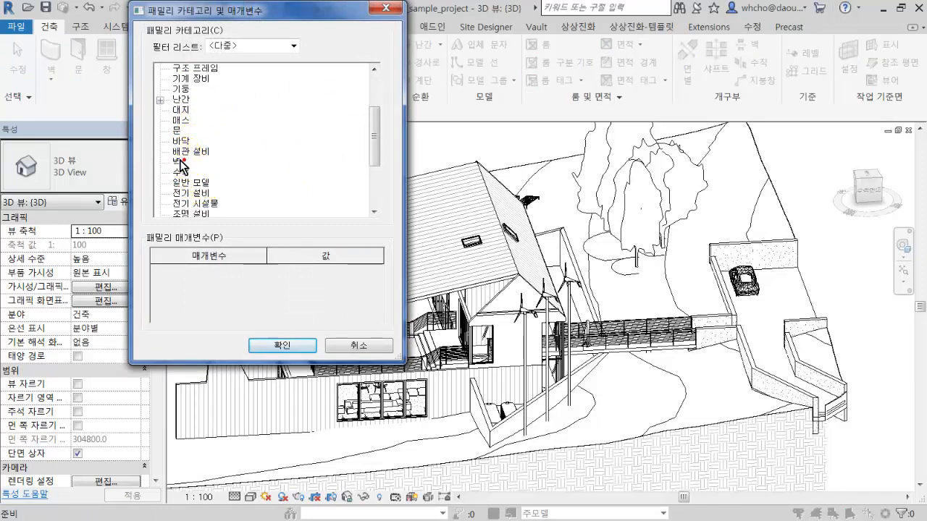
{"action": "left_click", "coordinate": [281, 346]}
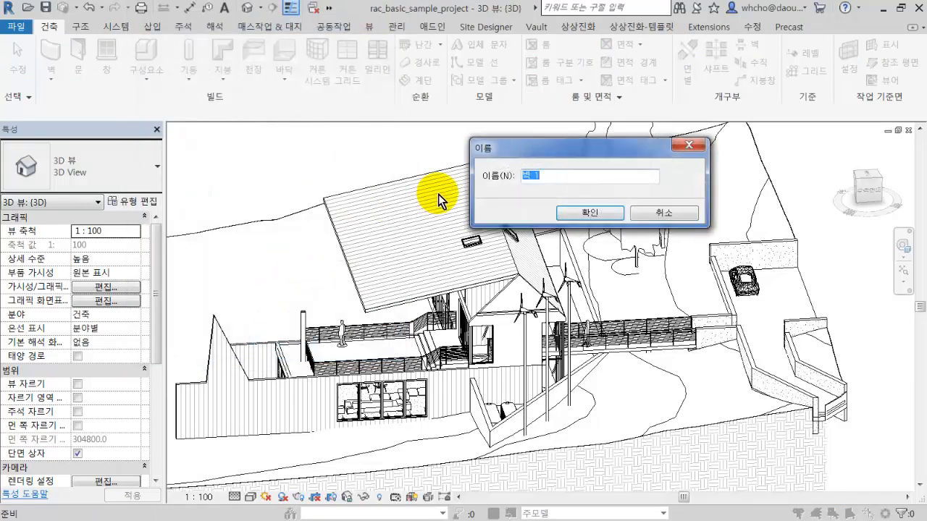
{"action": "left_click", "coordinate": [580, 217]}
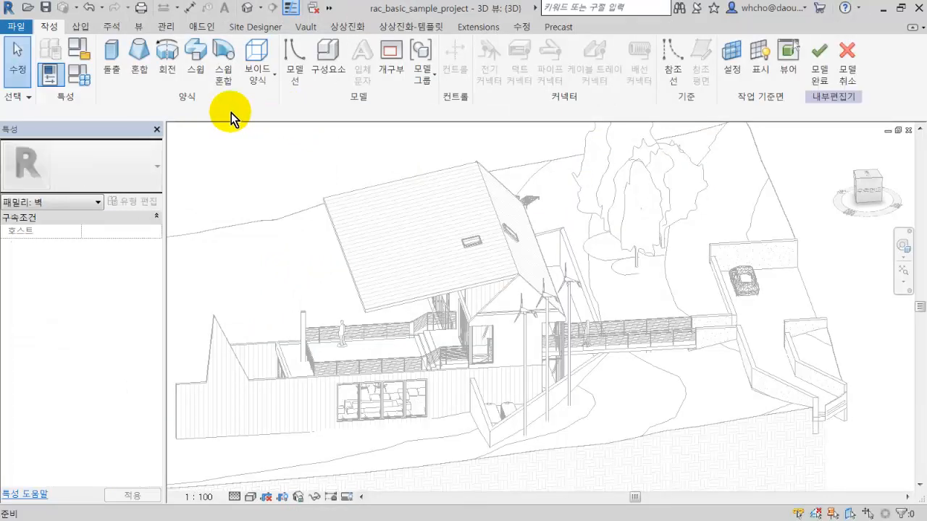
Start a Sweep, pick the large roof slope's eave and both end edges as its path, and finish the path
{"action": "left_click", "coordinate": [194, 58]}
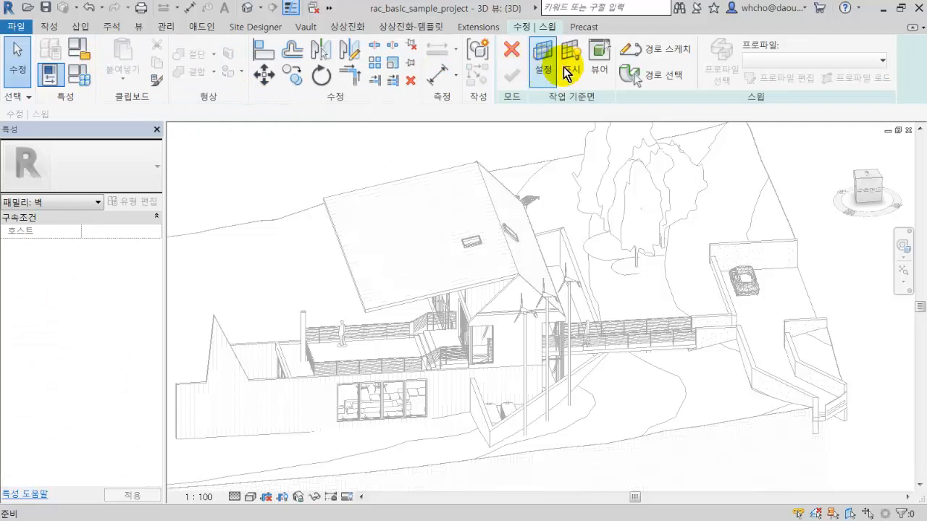
{"action": "left_click", "coordinate": [630, 76]}
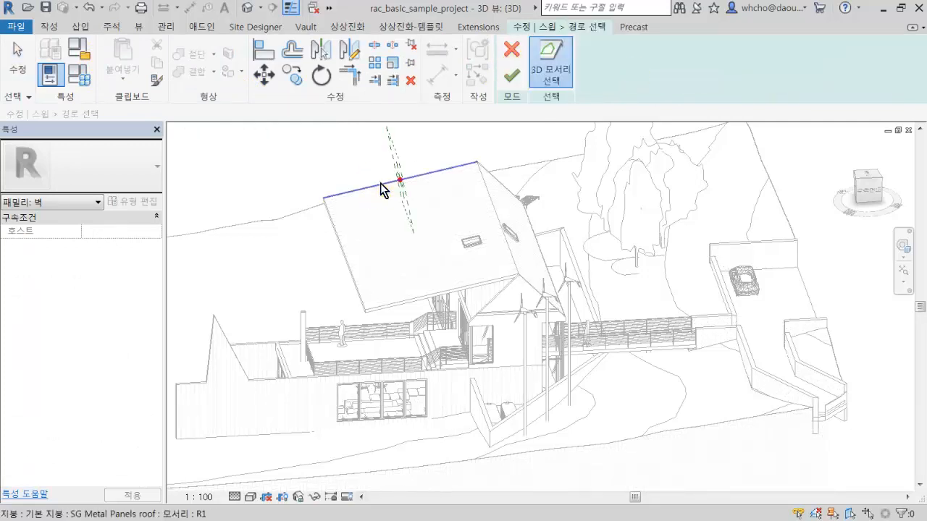
{"action": "left_click", "coordinate": [342, 243]}
{"action": "middle_click_drag", "start_coordinate": [454, 258], "coordinate": [401, 248], "text": "shift"}
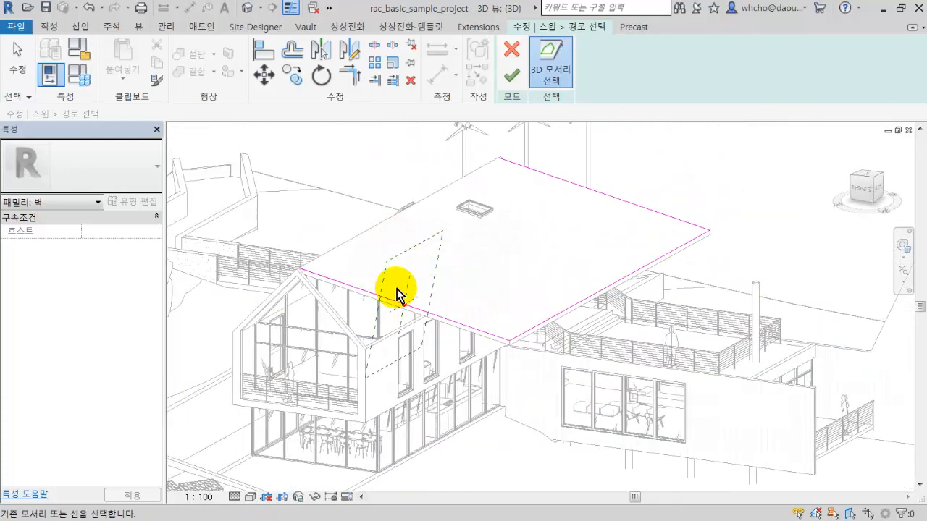
{"action": "left_click", "coordinate": [398, 283]}
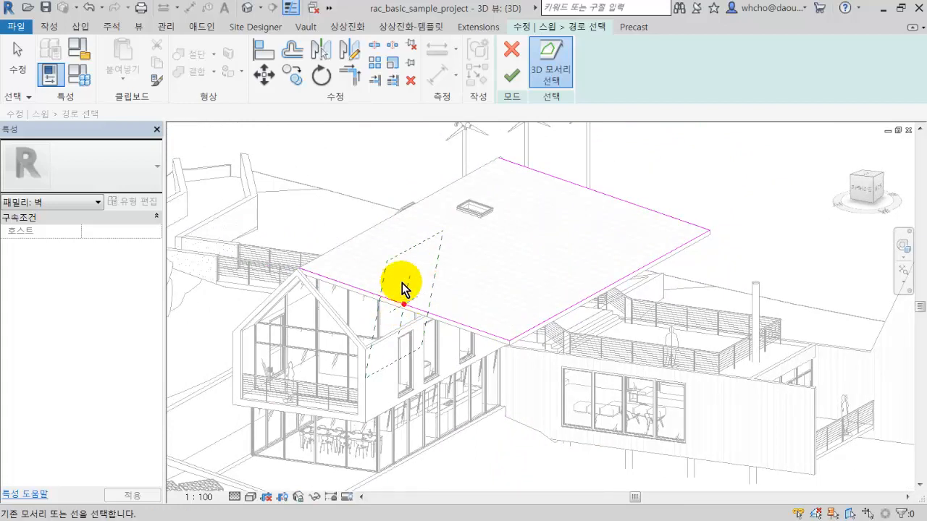
{"action": "left_click", "coordinate": [519, 74]}
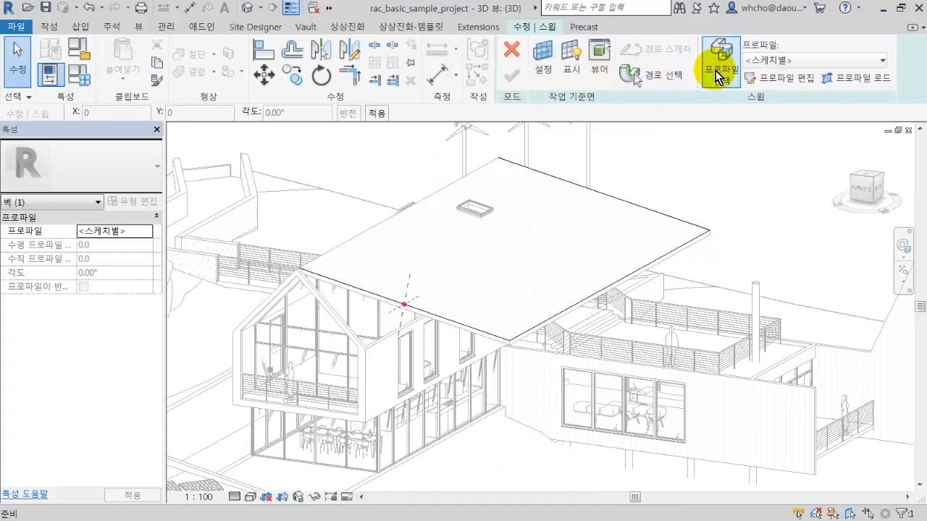
Edit the sweep's profile and sketch a closed hook-shaped outline of straight lines around the path point, about 1580 mm wide and 800 mm high
{"action": "left_click", "coordinate": [766, 82]}
{"action": "scroll", "coordinate": [434, 290], "scroll_direction": "up", "scroll_amount": 4}
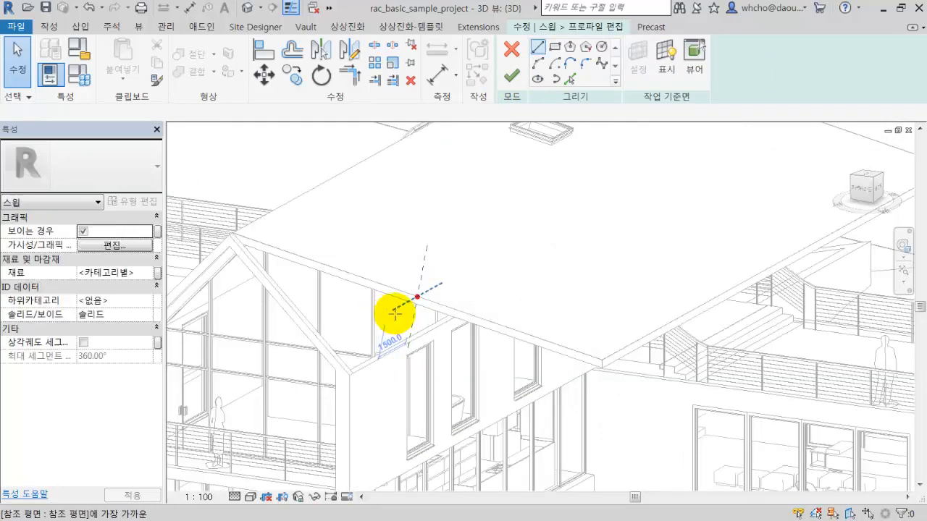
{"action": "scroll", "coordinate": [439, 278], "scroll_direction": "up", "scroll_amount": 5}
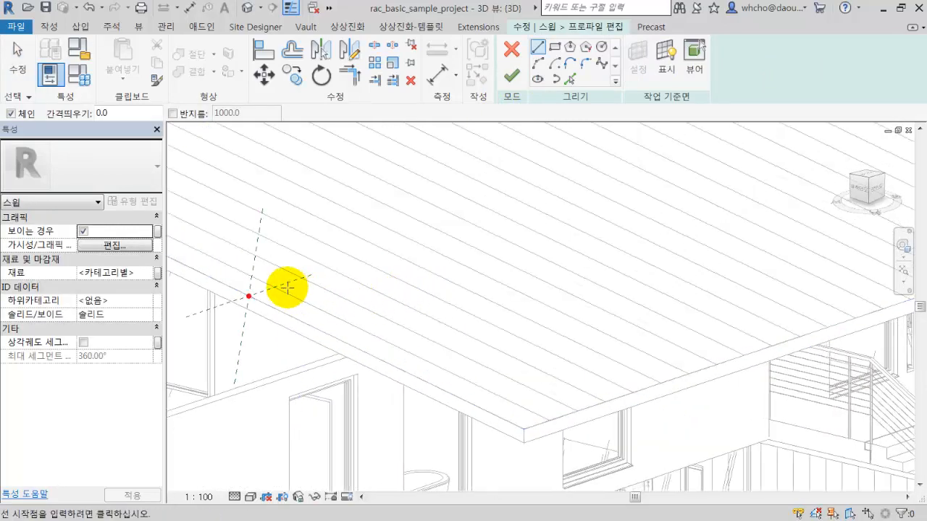
{"action": "left_click", "coordinate": [285, 283]}
{"action": "left_click", "coordinate": [288, 270]}
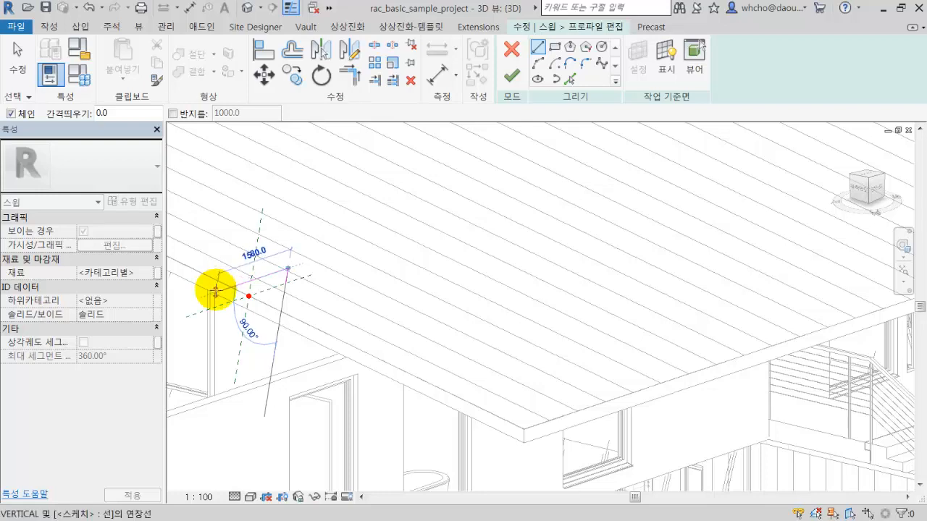
{"action": "left_click", "coordinate": [215, 290]}
{"action": "left_click", "coordinate": [215, 339]}
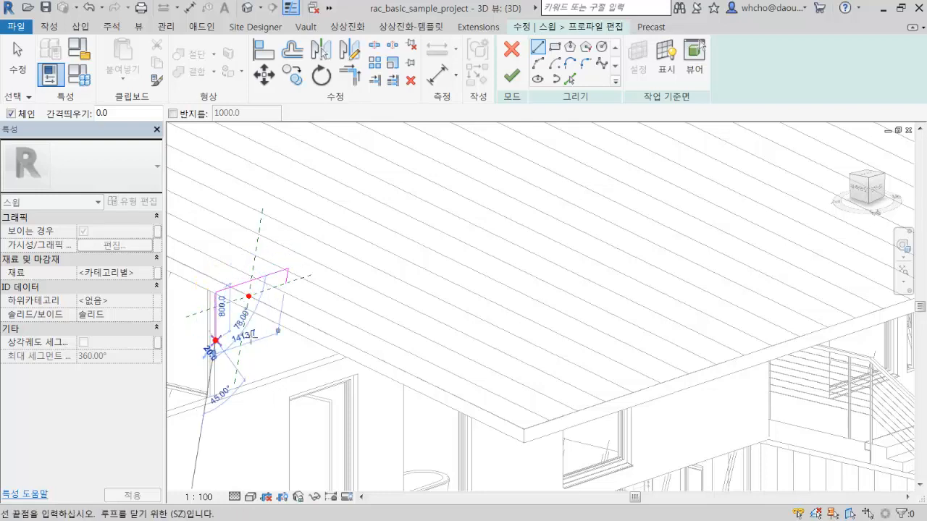
{"action": "left_click", "coordinate": [251, 333]}
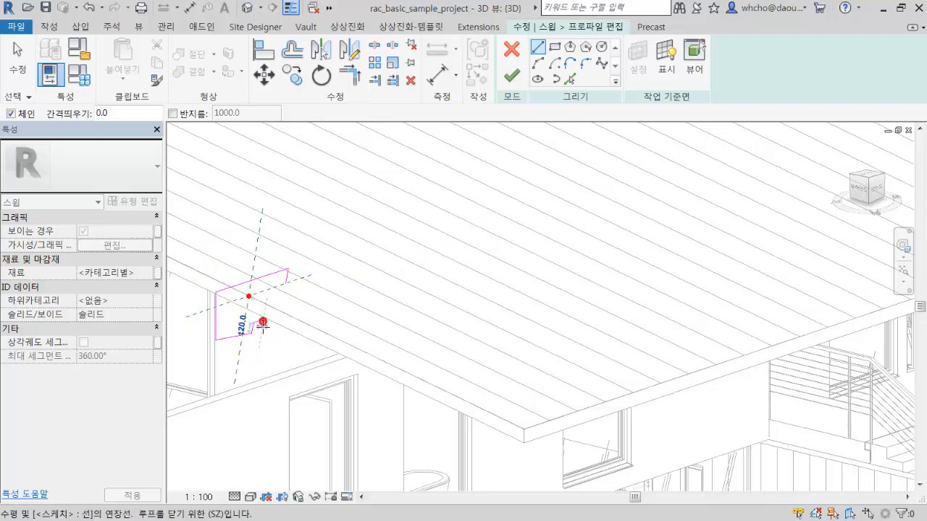
{"action": "left_click", "coordinate": [276, 323]}
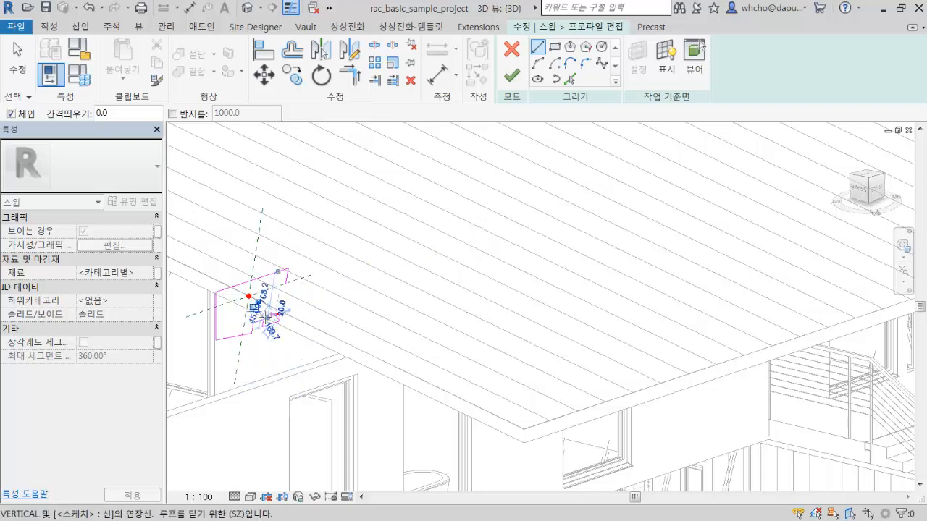
{"action": "left_click", "coordinate": [248, 317]}
{"action": "left_click", "coordinate": [237, 320]}
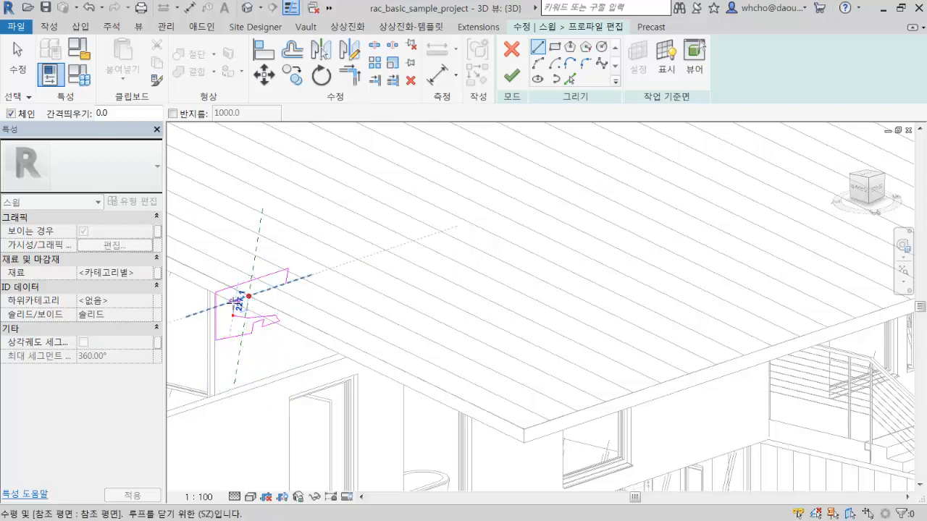
{"action": "left_click", "coordinate": [283, 283]}
{"action": "scroll", "coordinate": [384, 239], "scroll_direction": "down", "scroll_amount": 5}
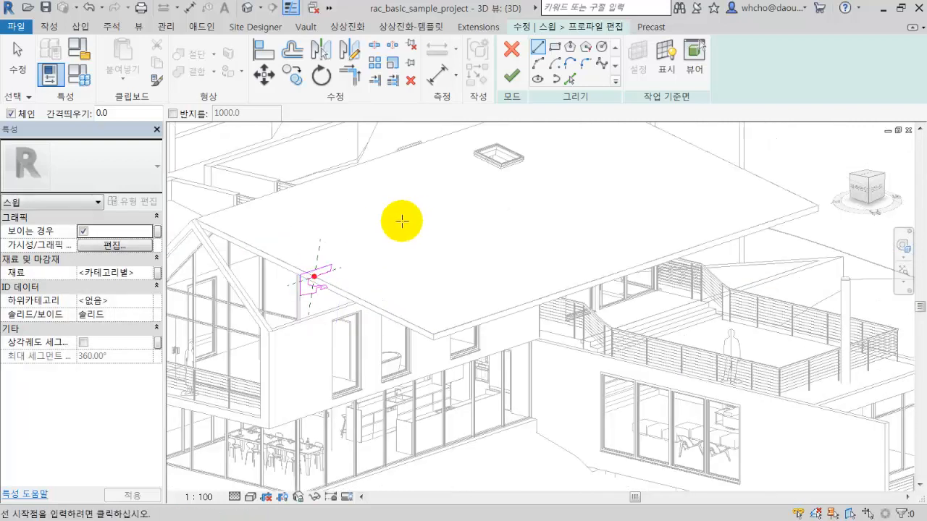
Finish the profile and the sweep, and examine the resulting edging along the roof from the rear
{"action": "left_click", "coordinate": [512, 75]}
{"action": "left_click", "coordinate": [510, 74]}
{"action": "scroll", "coordinate": [518, 288], "scroll_direction": "down", "scroll_amount": 4}
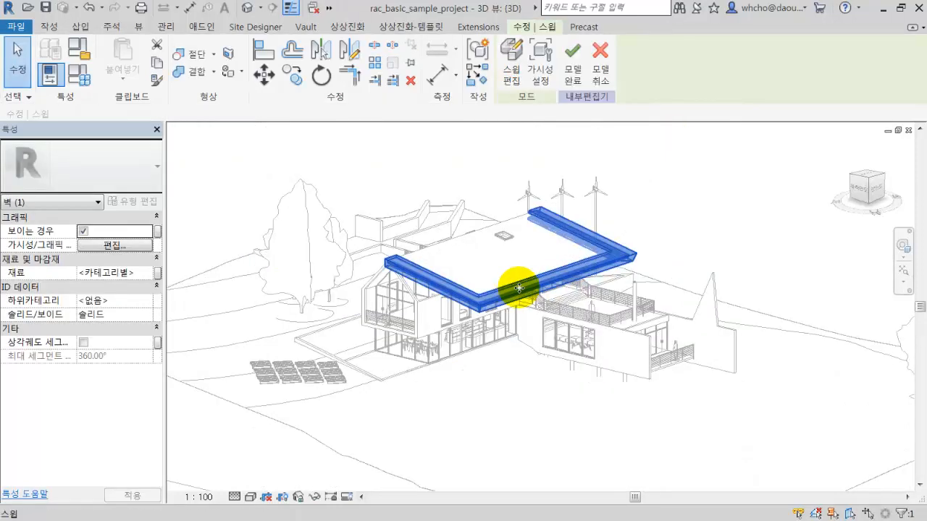
{"action": "middle_click_drag", "start_coordinate": [519, 288], "coordinate": [227, 294], "text": "shift"}
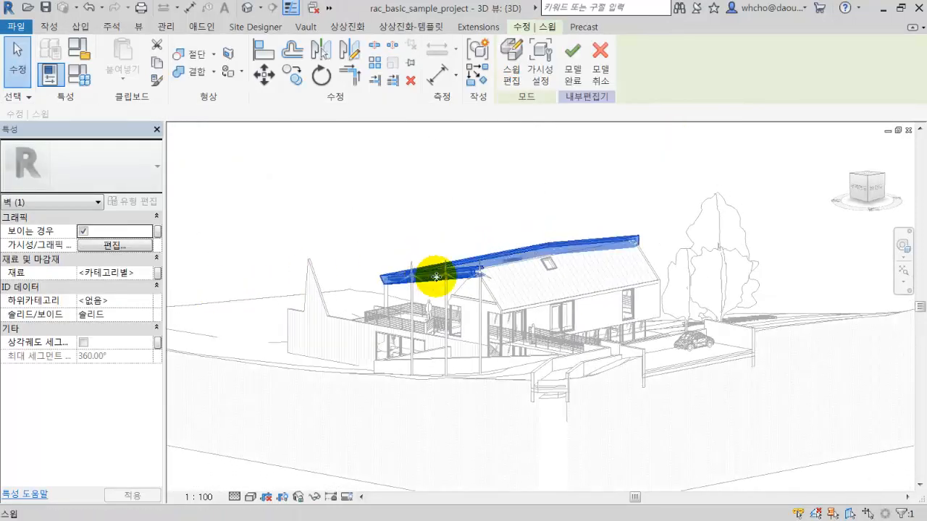
{"action": "scroll", "coordinate": [436, 277], "scroll_direction": "up", "scroll_amount": 8}
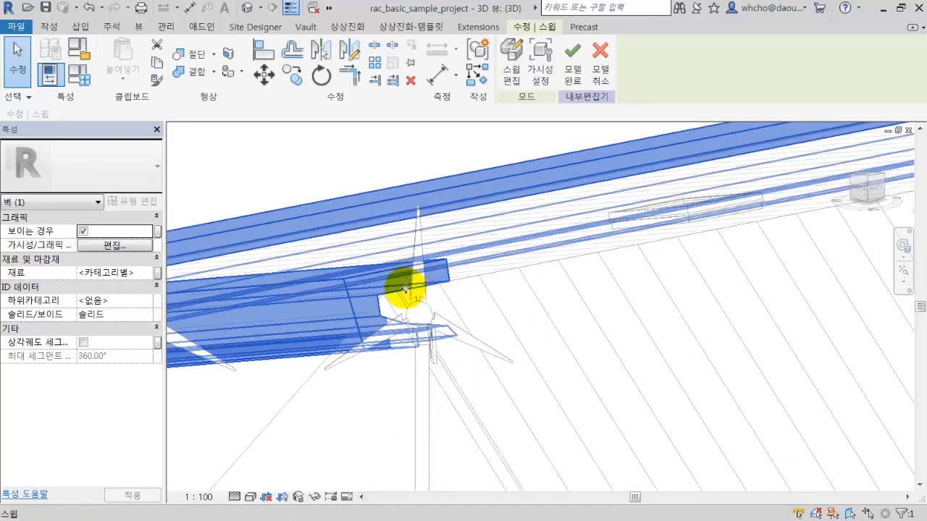
{"action": "scroll", "coordinate": [451, 366], "scroll_direction": "down", "scroll_amount": 3}
{"action": "scroll", "coordinate": [410, 323], "scroll_direction": "down", "scroll_amount": 4}
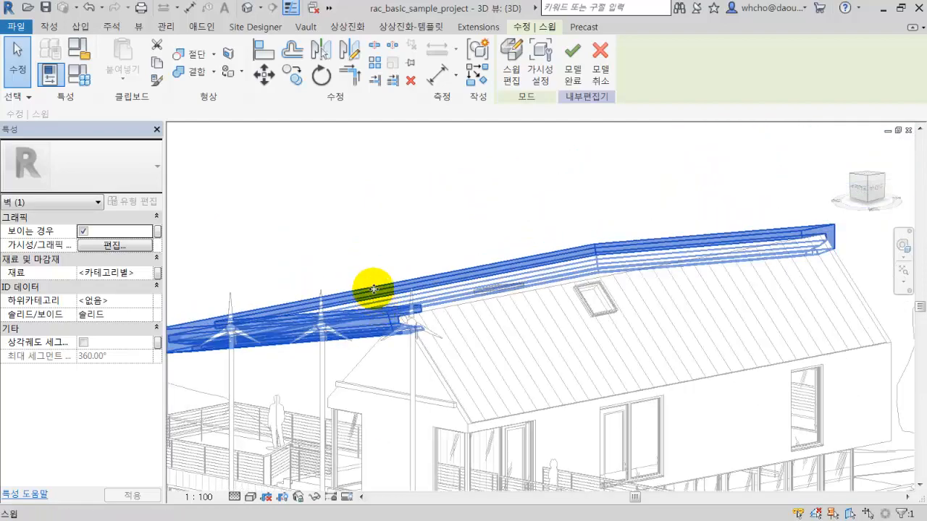
Open the roof-edge sweep for editing and examine its profile and path from several directions
{"action": "double_click", "coordinate": [374, 289]}
{"action": "middle_click_drag", "start_coordinate": [372, 285], "coordinate": [603, 332]}
{"action": "scroll", "coordinate": [313, 265], "scroll_direction": "up", "scroll_amount": 5}
{"action": "middle_click_drag", "start_coordinate": [441, 291], "coordinate": [471, 279], "text": "shift"}
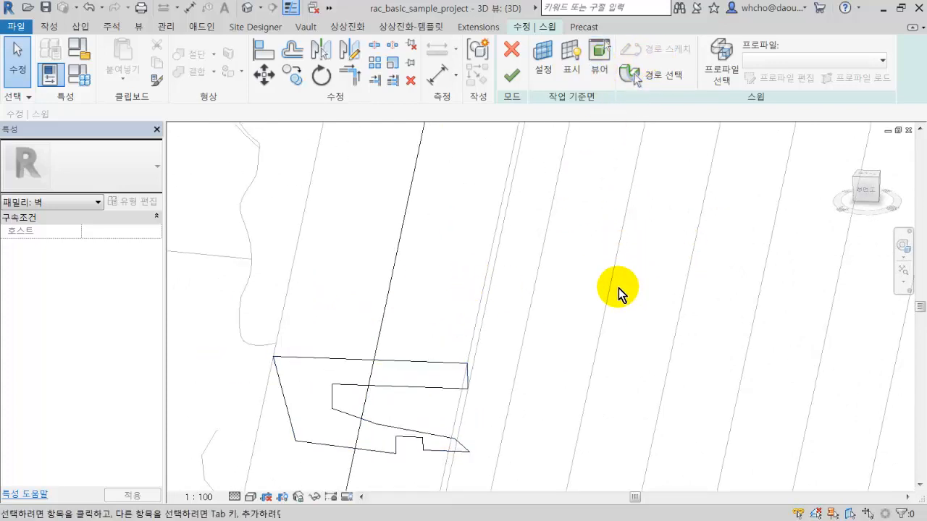
{"action": "scroll", "coordinate": [617, 304], "scroll_direction": "down", "scroll_amount": 6}
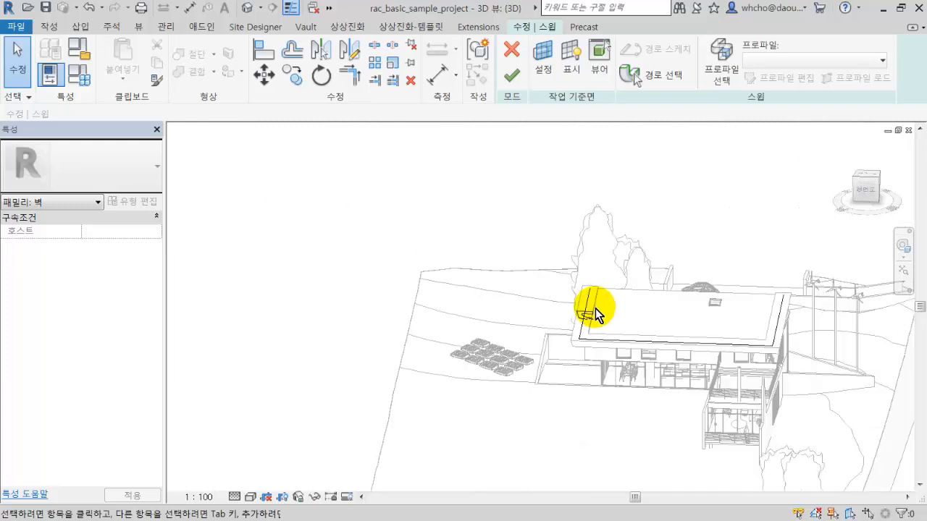
{"action": "middle_click_drag", "start_coordinate": [595, 308], "coordinate": [552, 293], "text": "shift"}
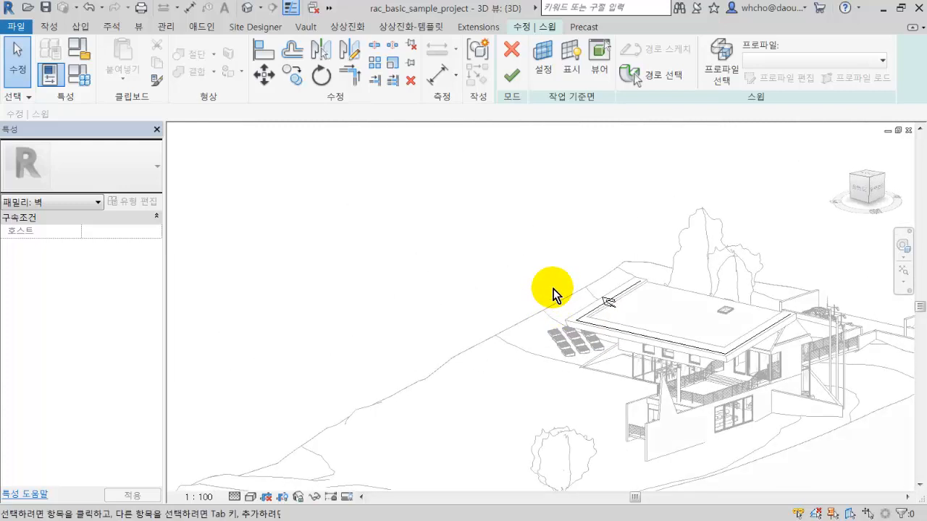
{"action": "scroll", "coordinate": [598, 312], "scroll_direction": "up", "scroll_amount": 6}
{"action": "scroll", "coordinate": [627, 312], "scroll_direction": "down", "scroll_amount": 5}
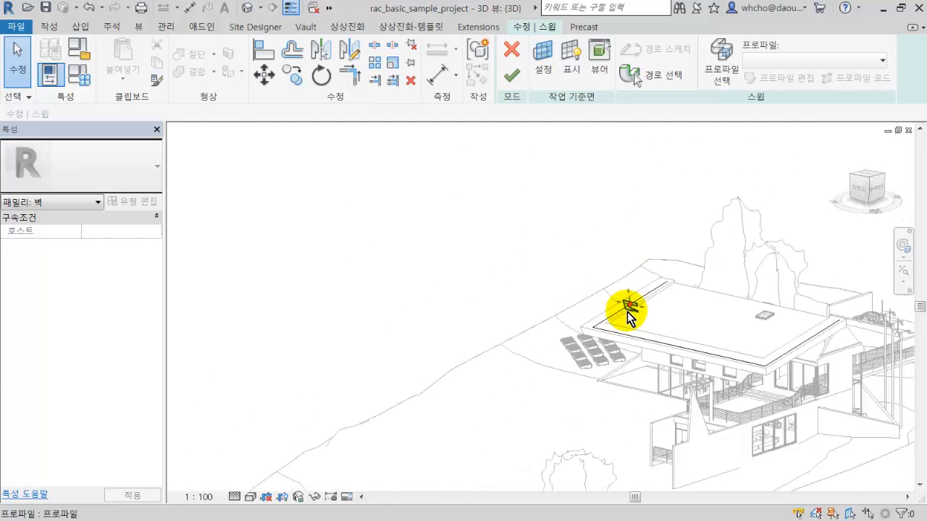
{"action": "scroll", "coordinate": [666, 307], "scroll_direction": "up", "scroll_amount": 5}
{"action": "middle_click_drag", "start_coordinate": [645, 295], "coordinate": [574, 320], "text": "shift"}
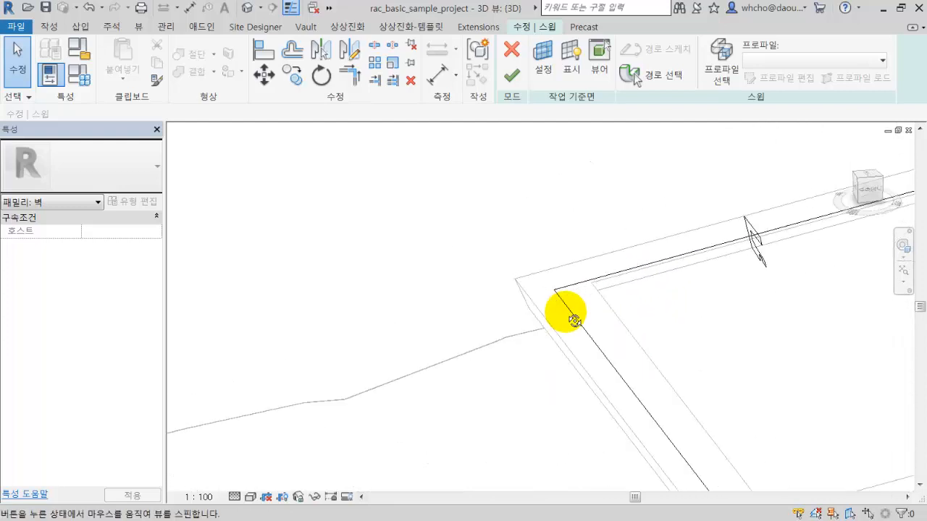
{"action": "middle_click_drag", "start_coordinate": [652, 314], "coordinate": [533, 347]}
{"action": "scroll", "coordinate": [639, 287], "scroll_direction": "up", "scroll_amount": 2}
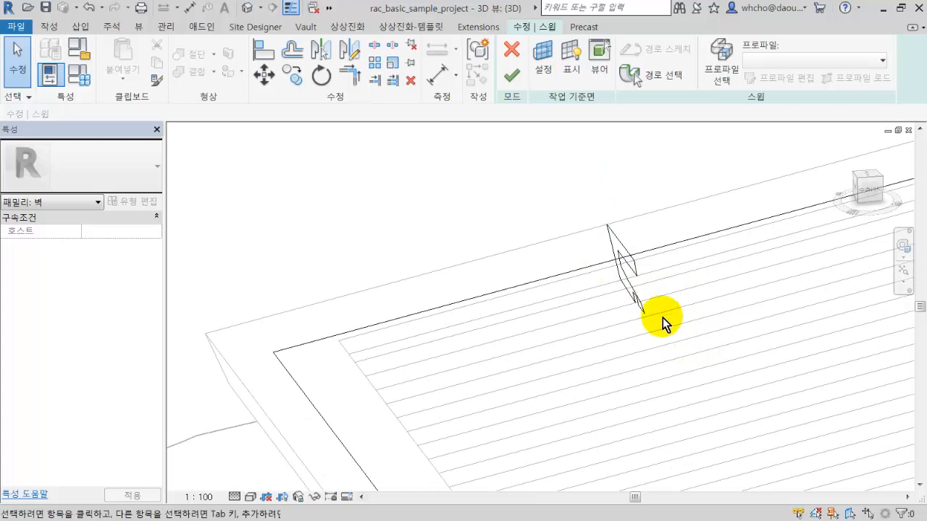
{"action": "scroll", "coordinate": [654, 326], "scroll_direction": "down", "scroll_amount": 6}
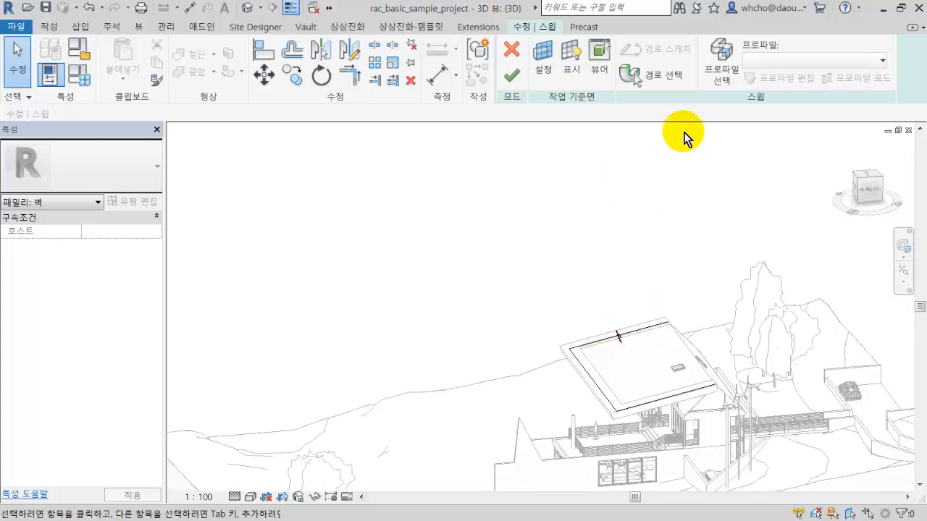
Finish the sweep and the in-place wall model, and review the roof edging from several sides of the house
{"action": "left_click", "coordinate": [524, 74]}
{"action": "left_click", "coordinate": [571, 72]}
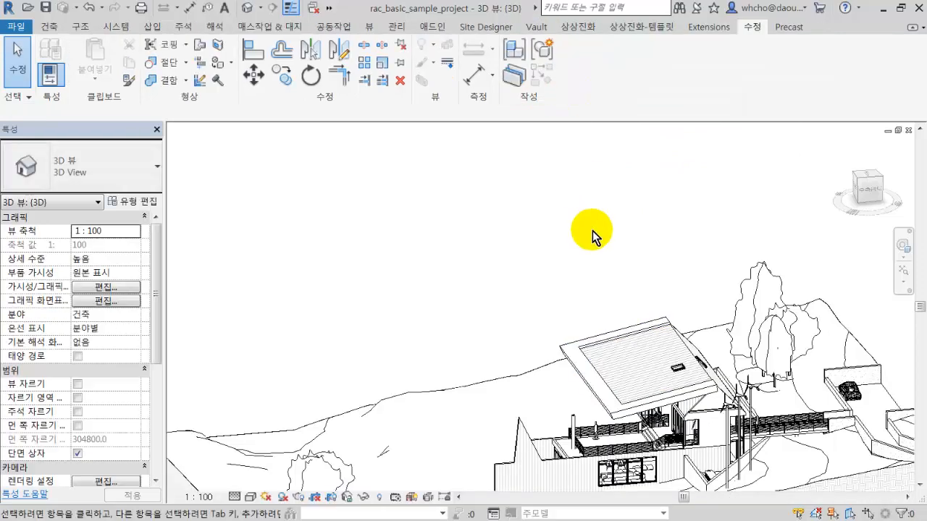
{"action": "middle_click_drag", "start_coordinate": [615, 362], "coordinate": [554, 407], "text": "shift"}
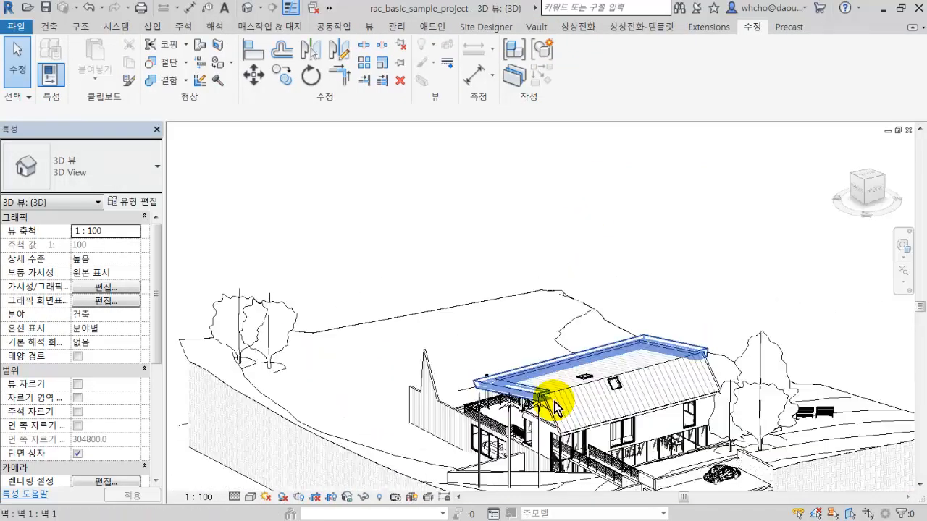
{"action": "scroll", "coordinate": [583, 403], "scroll_direction": "up", "scroll_amount": 8}
{"action": "scroll", "coordinate": [598, 369], "scroll_direction": "down", "scroll_amount": 4}
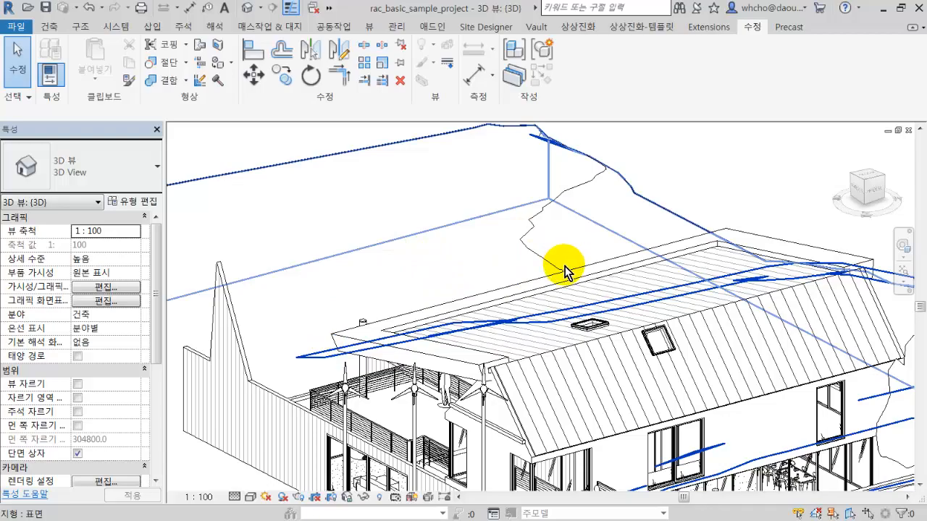
{"action": "scroll", "coordinate": [565, 266], "scroll_direction": "down", "scroll_amount": 5}
{"action": "middle_click_drag", "start_coordinate": [611, 306], "coordinate": [554, 338], "text": "shift"}
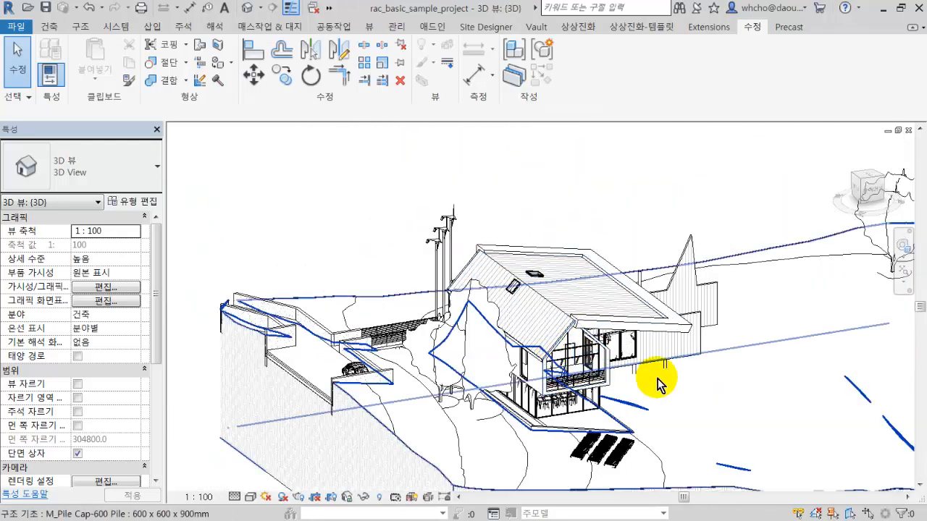
{"action": "scroll", "coordinate": [697, 374], "scroll_direction": "down", "scroll_amount": 5}
{"action": "middle_click_drag", "start_coordinate": [740, 372], "coordinate": [746, 377], "text": "shift"}
{"action": "scroll", "coordinate": [684, 371], "scroll_direction": "up", "scroll_amount": 5}
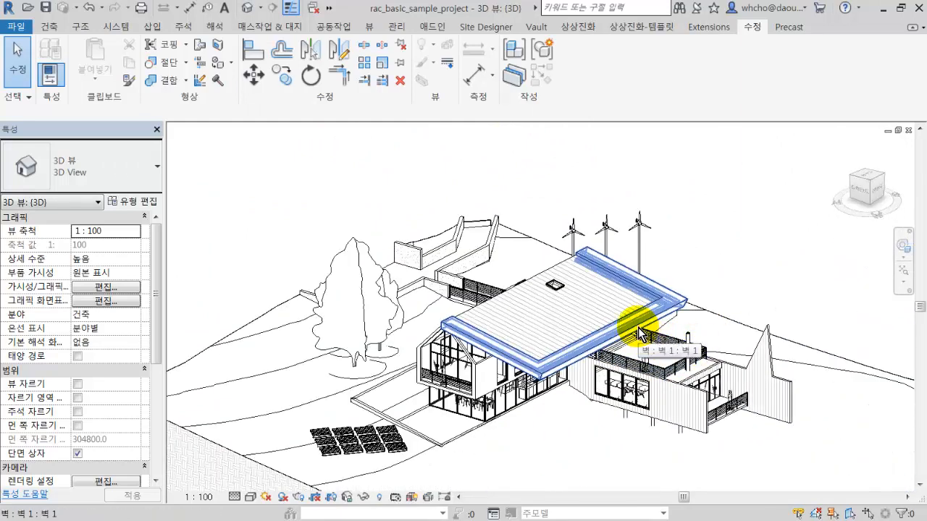
Select the in-place wall 벽 1 along the roof edges, check its properties, and clear the selection
{"action": "left_click", "coordinate": [606, 325]}
{"action": "scroll", "coordinate": [605, 330], "scroll_direction": "up", "scroll_amount": 5}
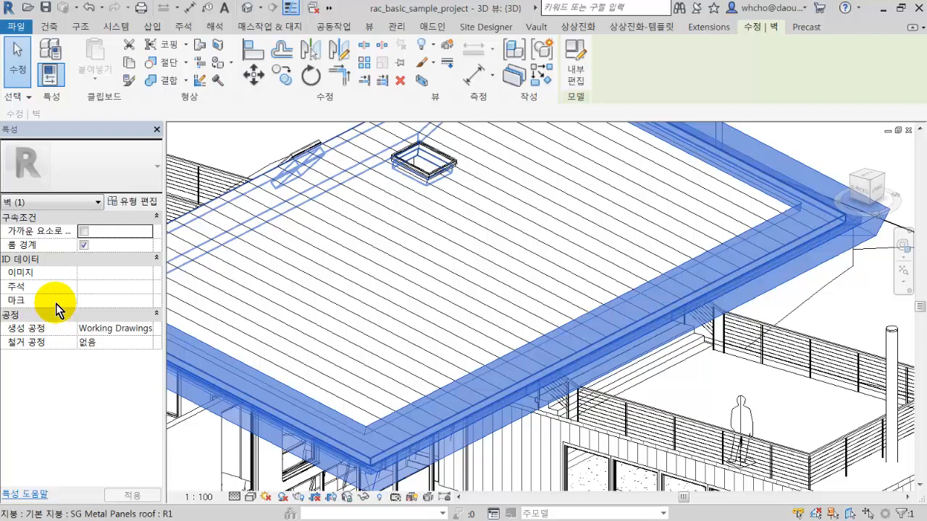
{"action": "scroll", "coordinate": [55, 304], "scroll_direction": "down", "scroll_amount": 3}
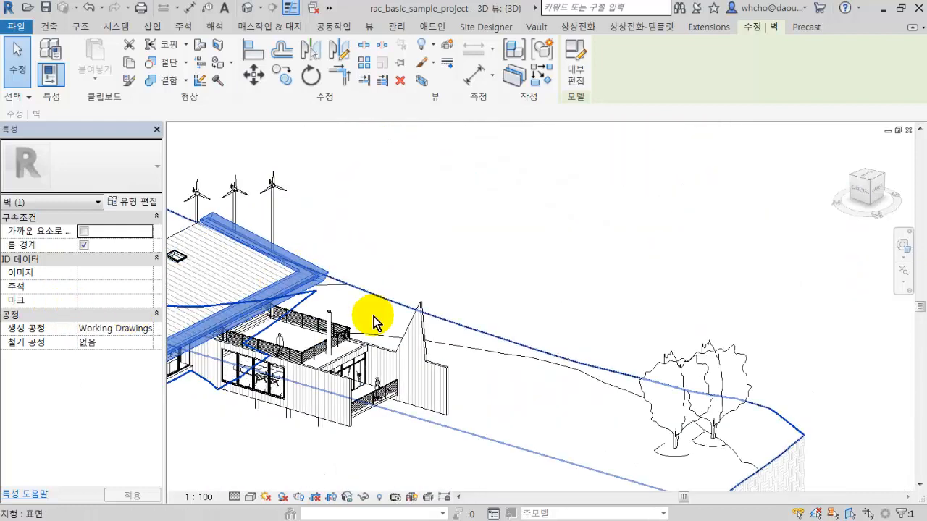
{"action": "middle_click_drag", "start_coordinate": [374, 316], "coordinate": [527, 314]}
{"action": "middle_click_drag", "start_coordinate": [463, 332], "coordinate": [527, 339]}
{"action": "key", "text": "Escape"}
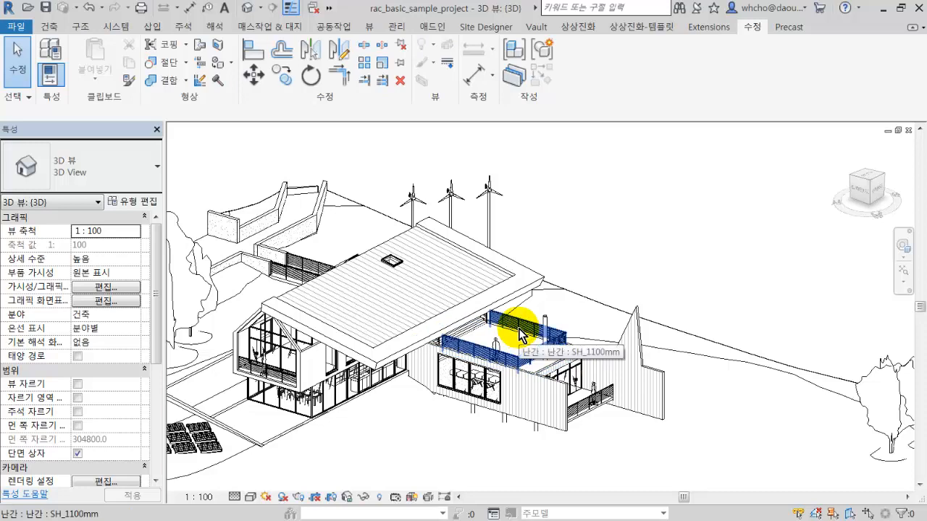
Select the in-place roof edging again and examine its eave corner and open ends from several sides
{"action": "scroll", "coordinate": [507, 322], "scroll_direction": "down", "scroll_amount": 2}
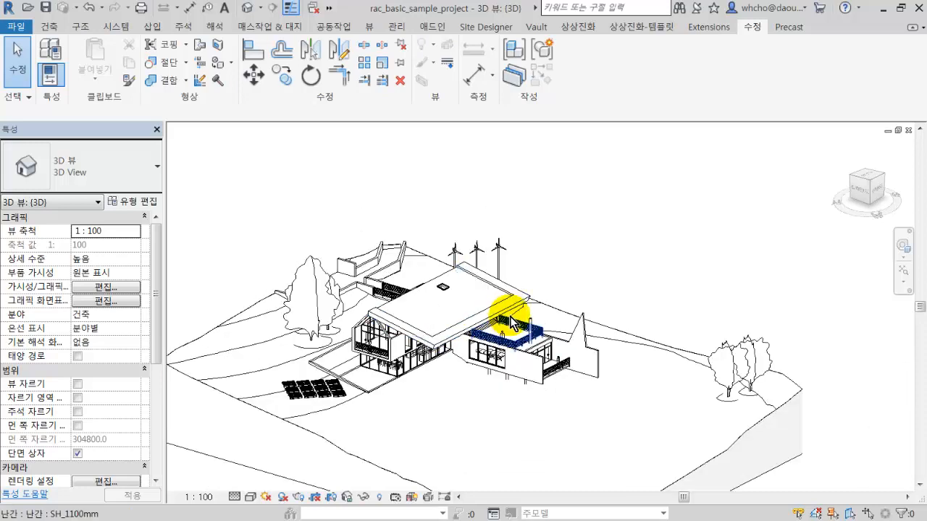
{"action": "scroll", "coordinate": [507, 320], "scroll_direction": "up", "scroll_amount": 3}
{"action": "left_click", "coordinate": [508, 320]}
{"action": "scroll", "coordinate": [490, 312], "scroll_direction": "up", "scroll_amount": 4}
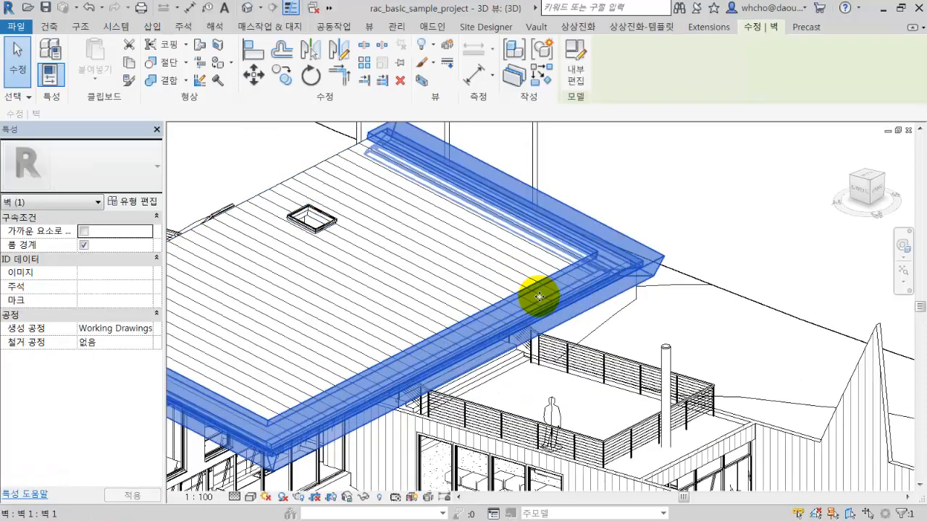
{"action": "scroll", "coordinate": [535, 297], "scroll_direction": "down", "scroll_amount": 5}
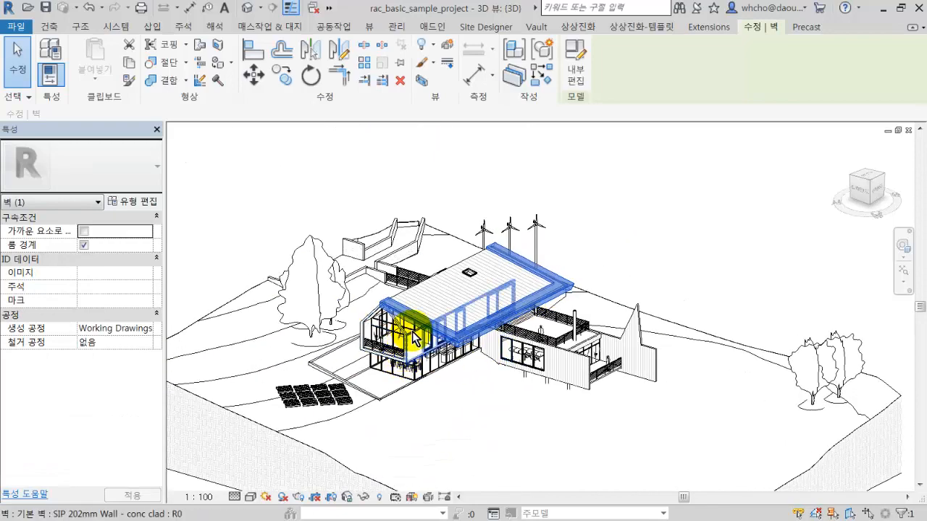
{"action": "scroll", "coordinate": [435, 327], "scroll_direction": "up", "scroll_amount": 5}
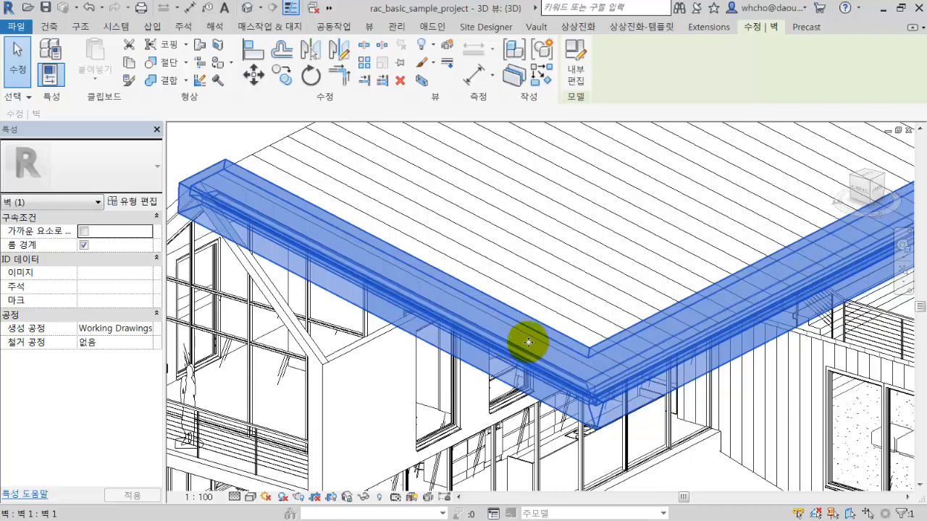
{"action": "scroll", "coordinate": [529, 342], "scroll_direction": "down", "scroll_amount": 5}
{"action": "middle_click_drag", "start_coordinate": [558, 355], "coordinate": [595, 337], "text": "shift"}
{"action": "scroll", "coordinate": [666, 365], "scroll_direction": "up", "scroll_amount": 4}
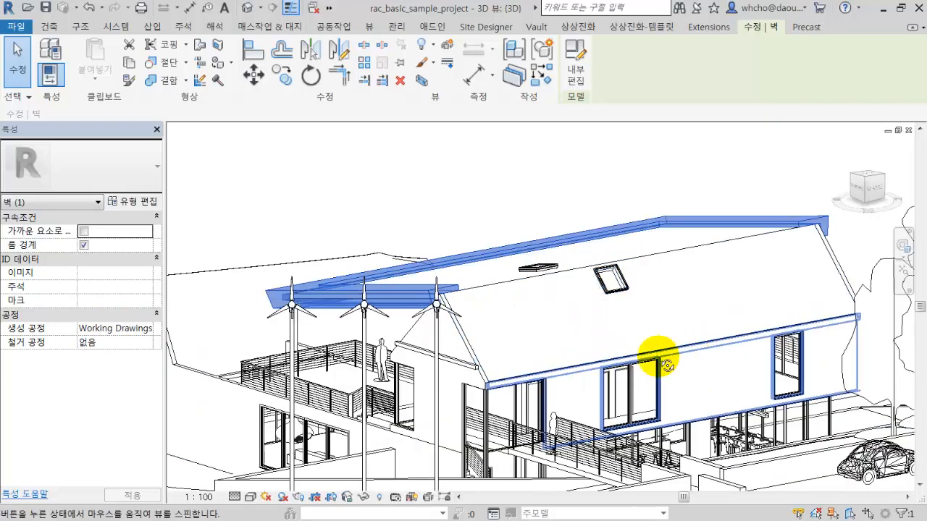
{"action": "middle_click_drag", "start_coordinate": [666, 366], "coordinate": [559, 347], "text": "shift"}
{"action": "scroll", "coordinate": [555, 352], "scroll_direction": "down", "scroll_amount": 6}
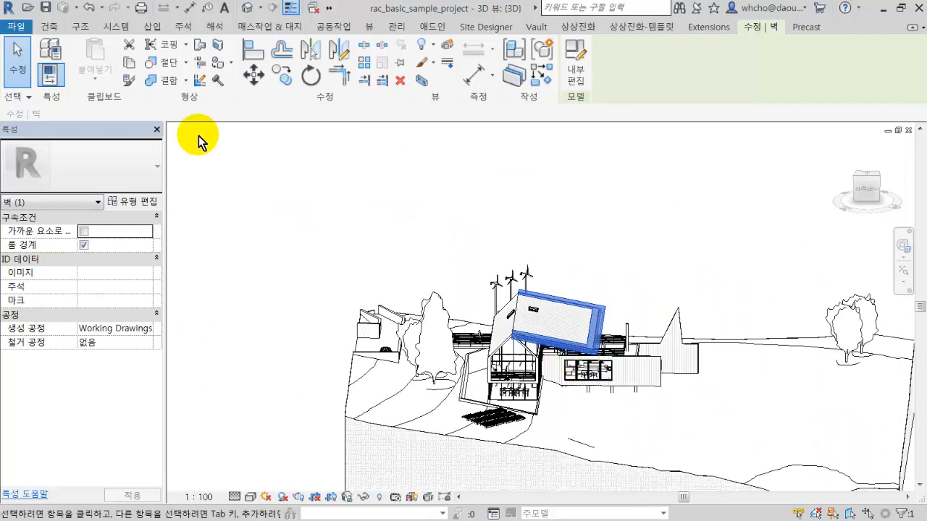
Close the Properties (특성) palette, clear the selection, and turn the 3D view to the long eave side
{"action": "left_click", "coordinate": [157, 130]}
{"action": "left_click", "coordinate": [160, 132]}
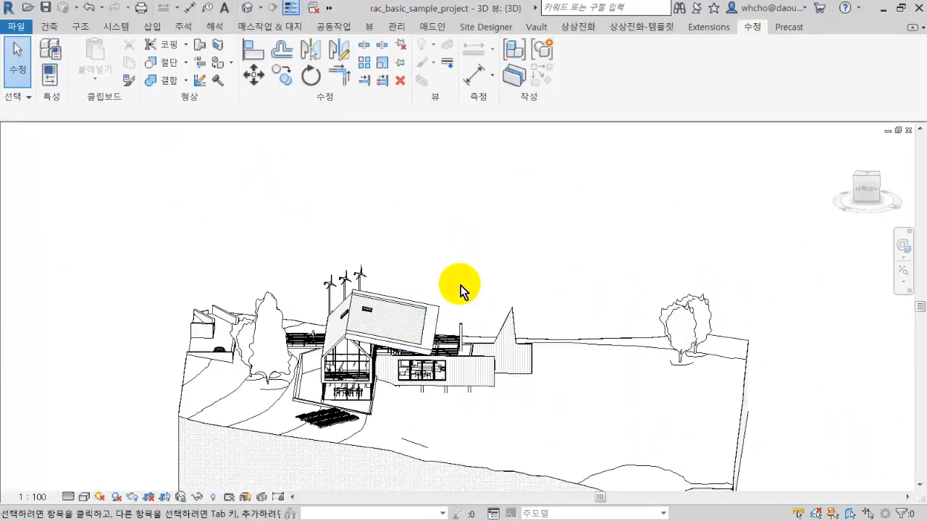
{"action": "middle_click_drag", "start_coordinate": [460, 286], "coordinate": [316, 369], "text": "shift"}
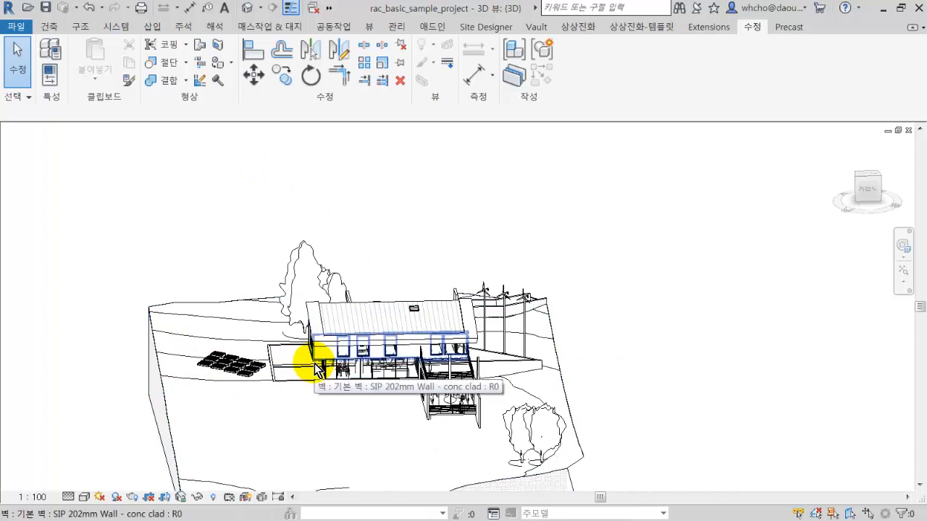
Centre the house in the 3D view and reopen the Properties (특성) palette for the view
{"action": "mouse_move", "coordinate": [612, 242]}
{"action": "middle_mouse_down", "text": "shift"}
{"action": "mouse_move", "coordinate": [683, 172]}
{"action": "mouse_move", "coordinate": [606, 232]}
{"action": "mouse_move", "coordinate": [604, 245]}
{"action": "middle_mouse_up", "text": "shift"}
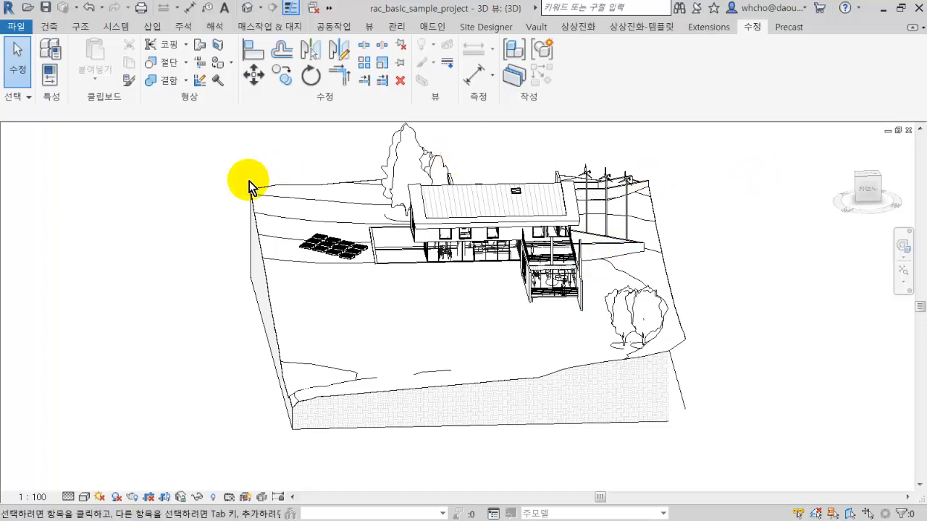
{"action": "right_click", "coordinate": [179, 165]}
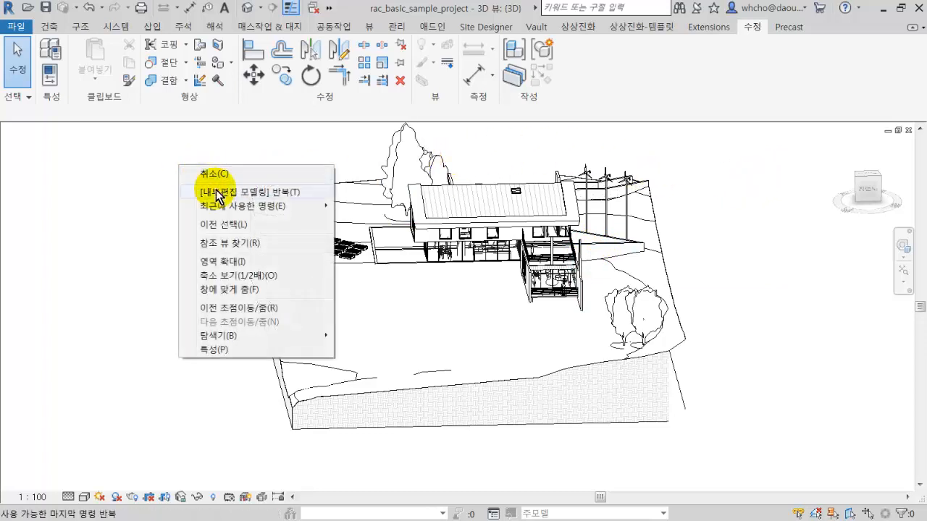
{"action": "left_click", "coordinate": [262, 348]}
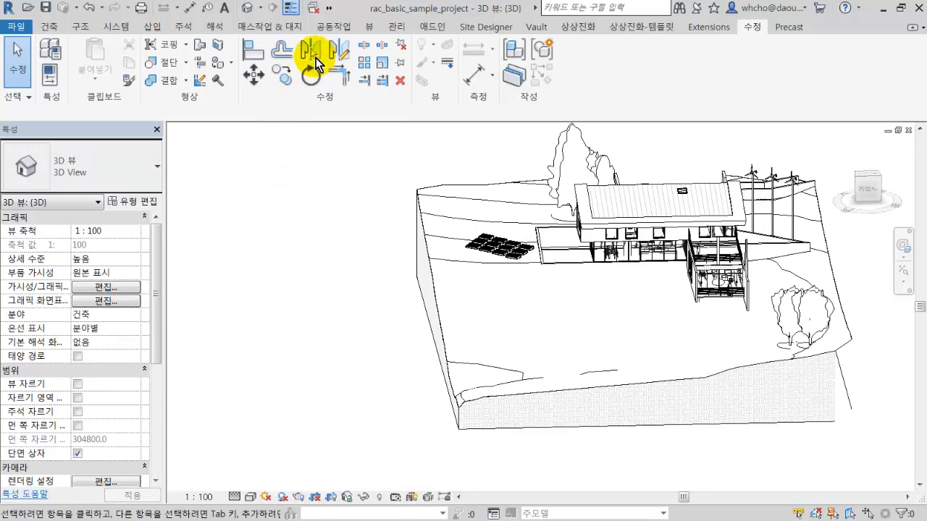
Hide the Properties (특성) palette and show it again through the user interface (사용자 인터페이스) visibility options
{"action": "left_click", "coordinate": [370, 26]}
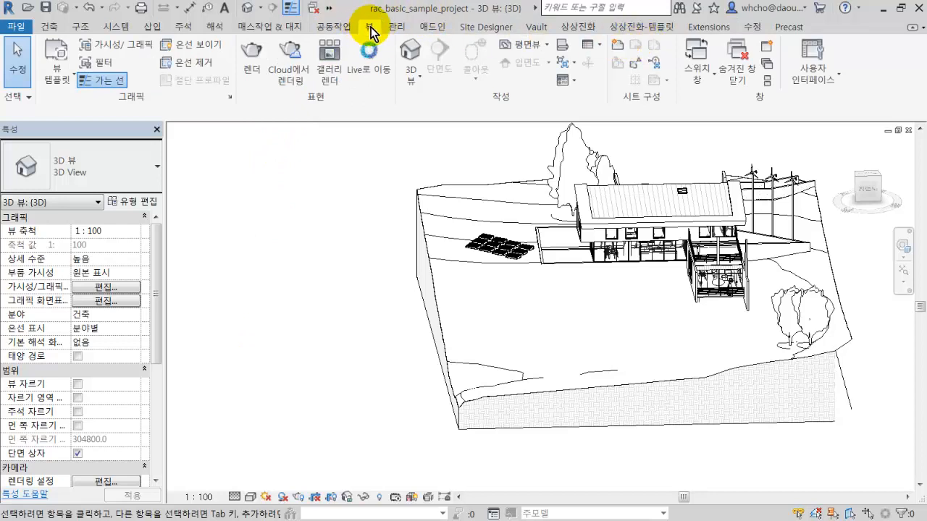
{"action": "left_click", "coordinate": [803, 77]}
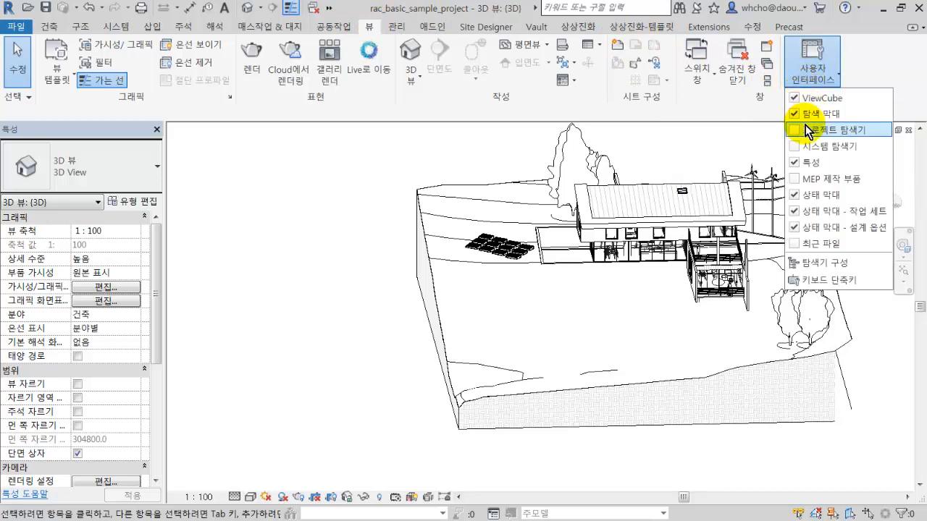
{"action": "left_click", "coordinate": [830, 164]}
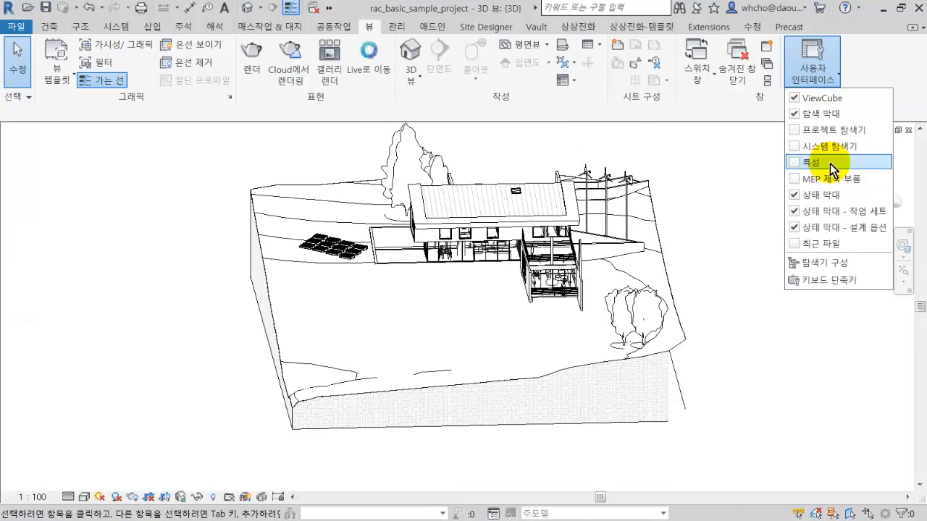
{"action": "left_click", "coordinate": [830, 162]}
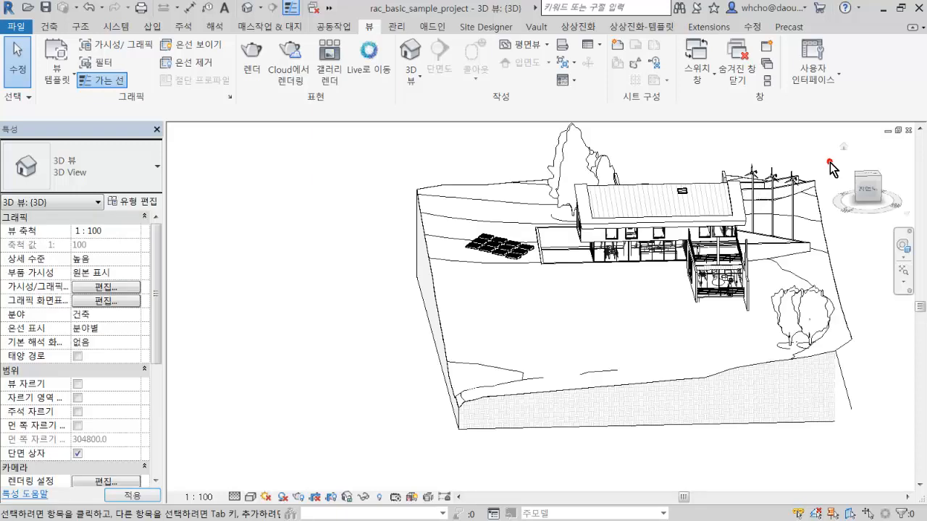
Show the Project Browser (프로젝트 탐색기) through the user interface visibility options and hide it again
{"action": "left_click", "coordinate": [820, 75]}
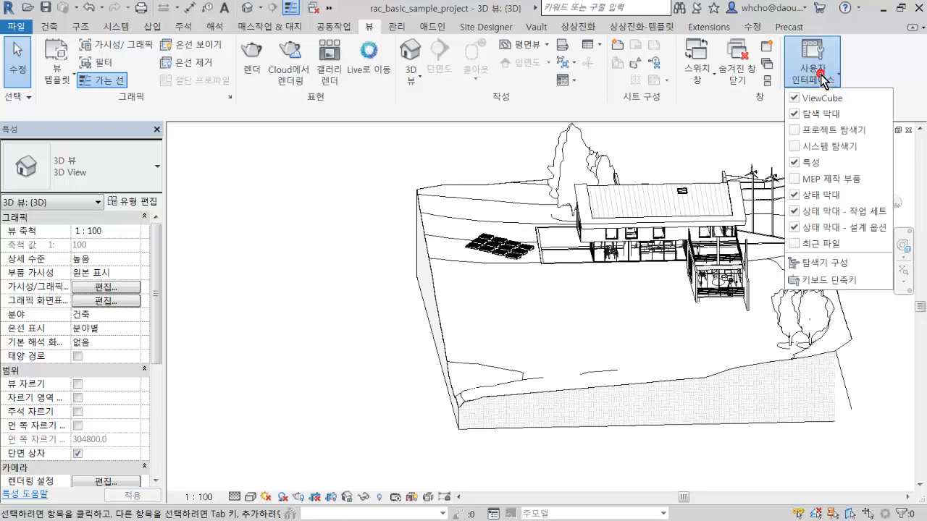
{"action": "left_click", "coordinate": [843, 132]}
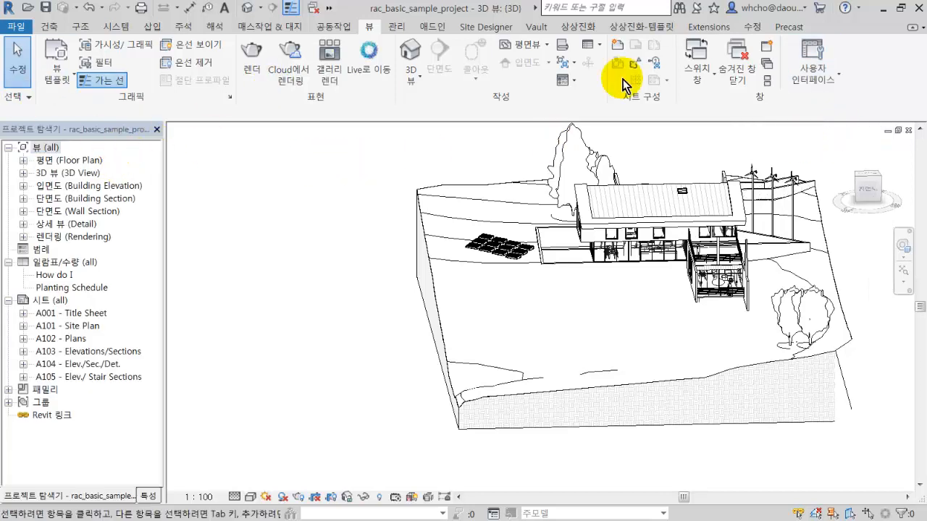
{"action": "left_click", "coordinate": [811, 75]}
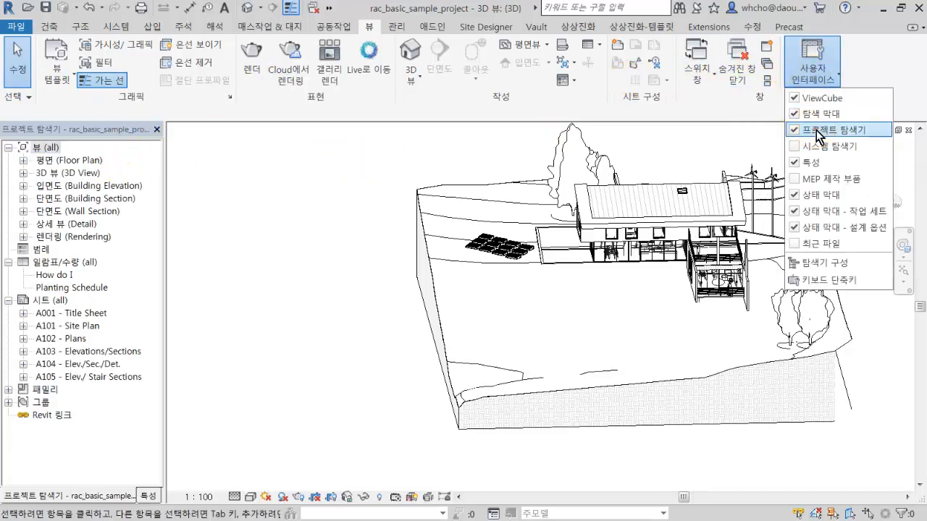
{"action": "left_click", "coordinate": [818, 135]}
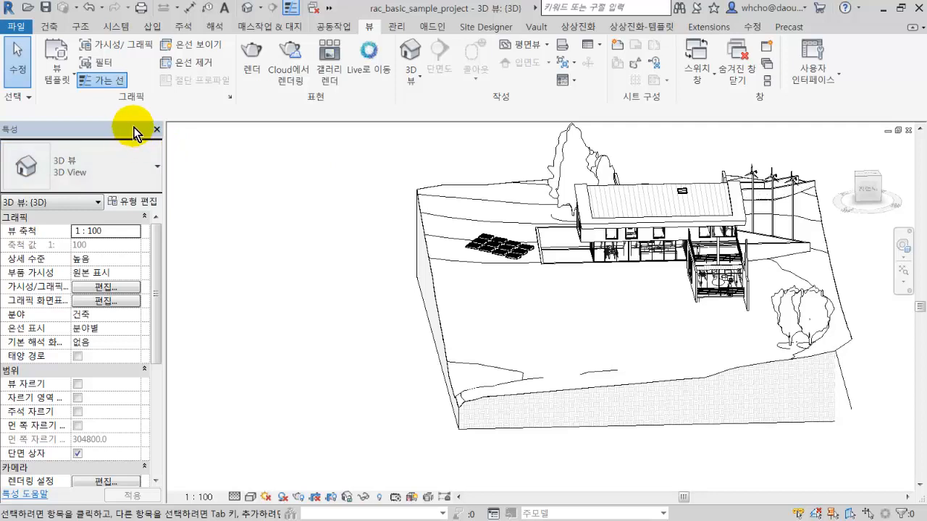
Undock the Properties (특성) palette so that it floats over the 3D view, and shift the model beneath it
{"action": "left_click_drag", "start_coordinate": [134, 130], "coordinate": [292, 162]}
{"action": "left_click_drag", "start_coordinate": [110, 139], "coordinate": [291, 139]}
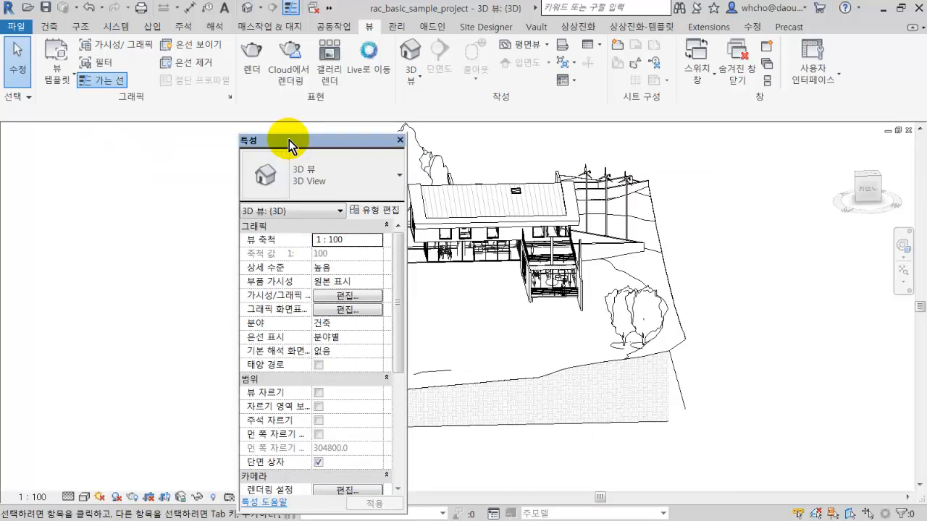
{"action": "middle_click_drag", "start_coordinate": [424, 215], "coordinate": [342, 267], "text": "shift"}
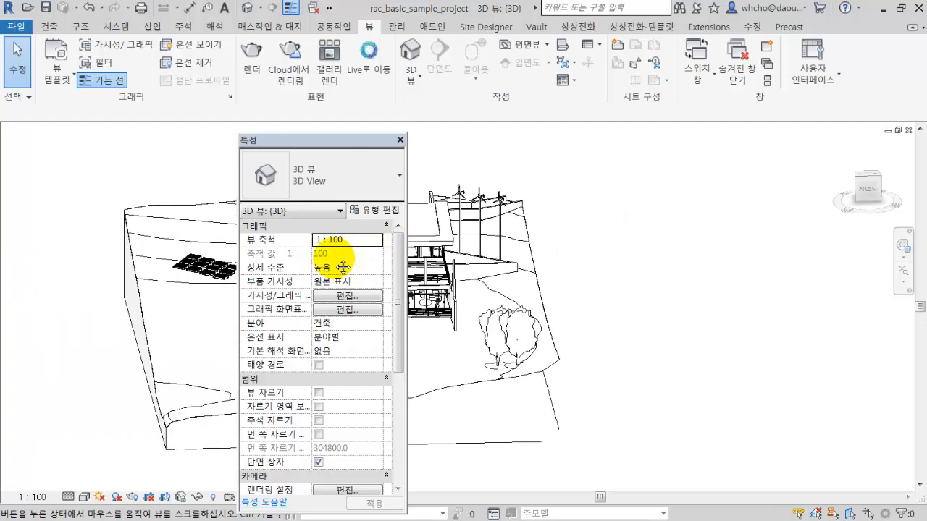
Dock the floating Properties palette along the upper edge of the drawing area and pull it free over the model again
{"action": "mouse_move", "coordinate": [305, 142]}
{"action": "left_mouse_down"}
{"action": "mouse_move", "coordinate": [270, 142]}
{"action": "mouse_move", "coordinate": [272, 125]}
{"action": "left_mouse_up"}
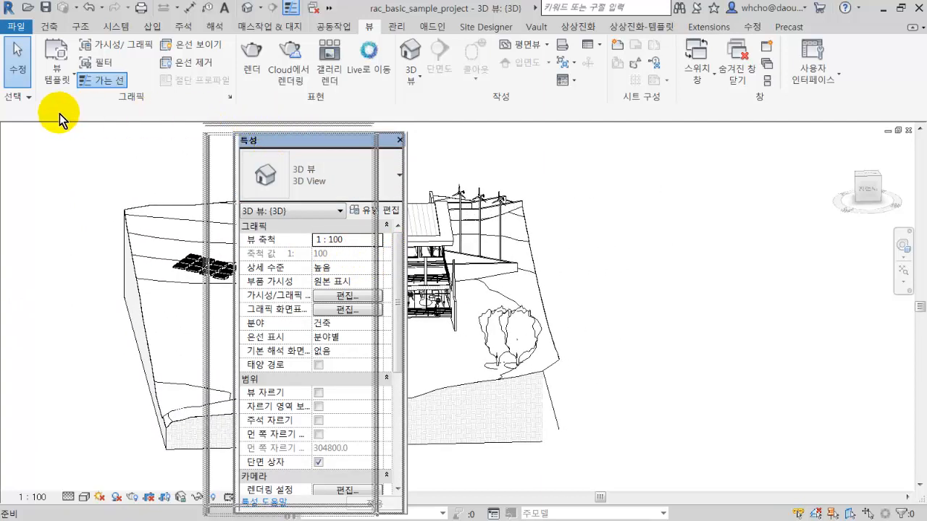
{"action": "left_click_drag", "start_coordinate": [59, 114], "coordinate": [4, 162]}
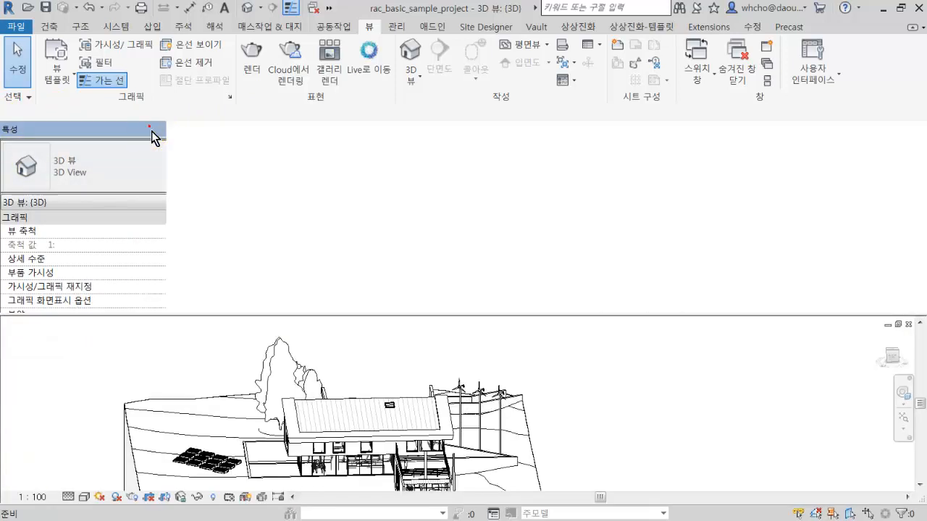
{"action": "left_click_drag", "start_coordinate": [151, 130], "coordinate": [367, 343]}
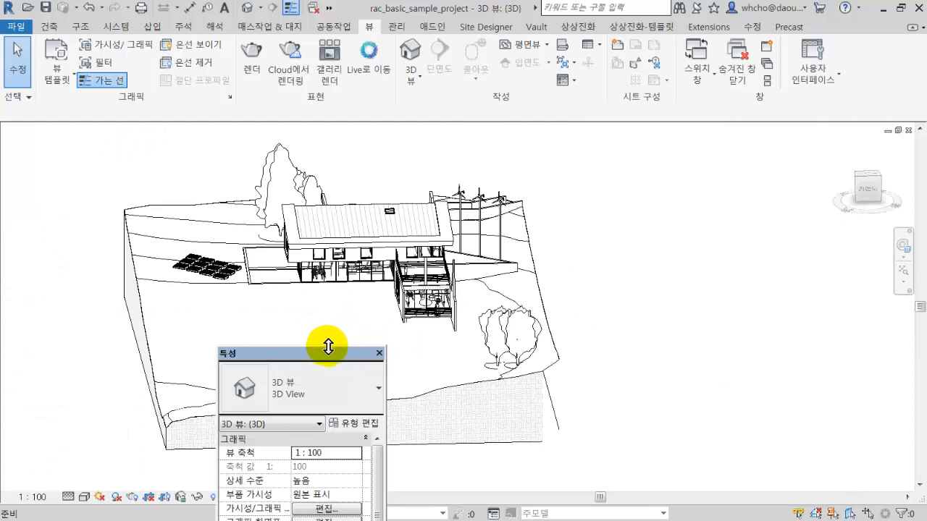
{"action": "left_click_drag", "start_coordinate": [247, 189], "coordinate": [340, 152]}
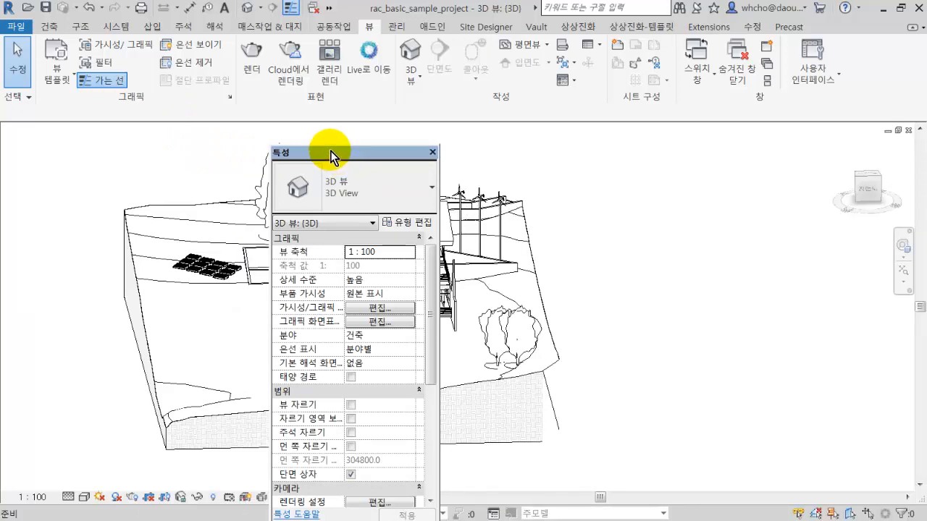
Try the Properties palette across the full width above the 3D view, release it, and dock it along the drawing area's left edge
{"action": "left_click_drag", "start_coordinate": [330, 150], "coordinate": [172, 142]}
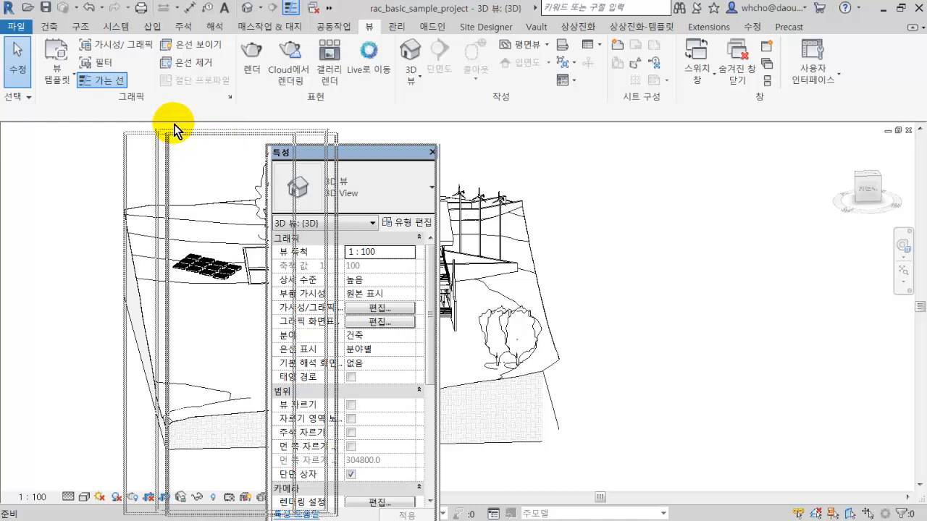
{"action": "left_click_drag", "start_coordinate": [173, 130], "coordinate": [174, 128]}
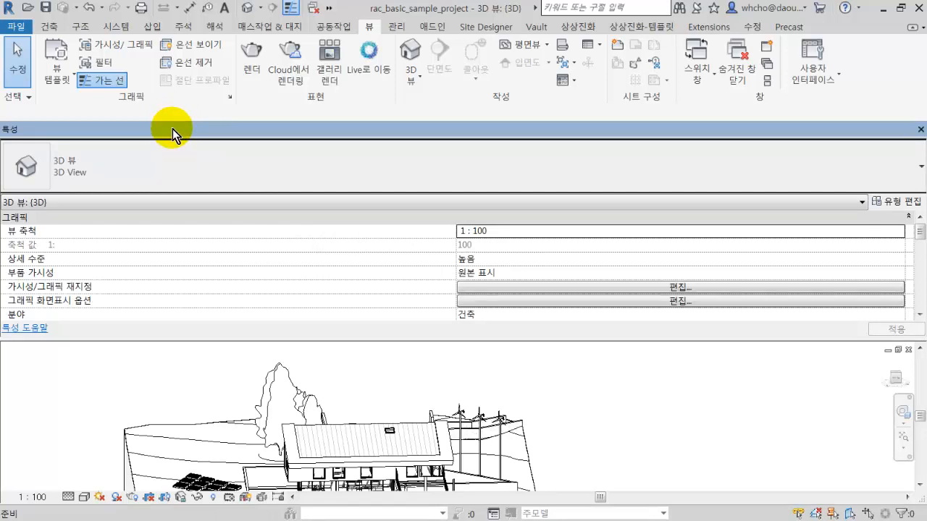
{"action": "left_click_drag", "start_coordinate": [173, 129], "coordinate": [244, 244]}
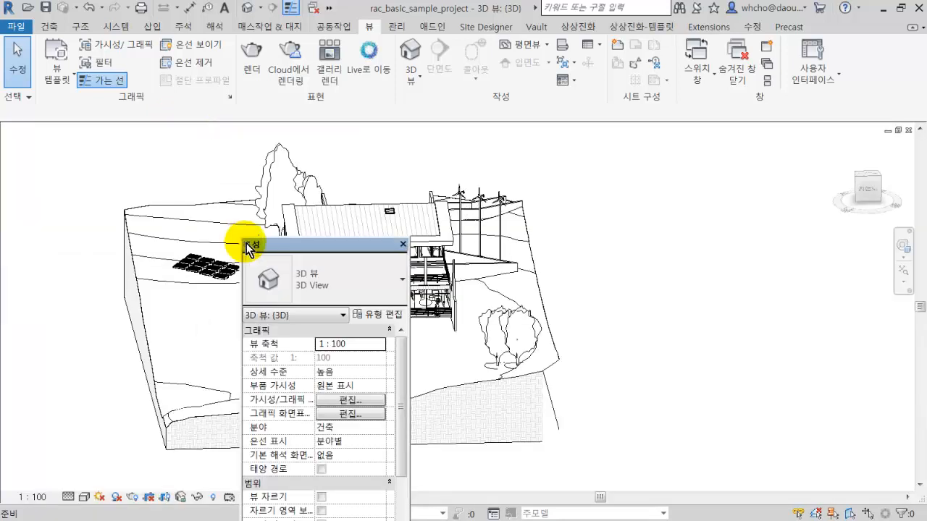
{"action": "left_click", "coordinate": [270, 242]}
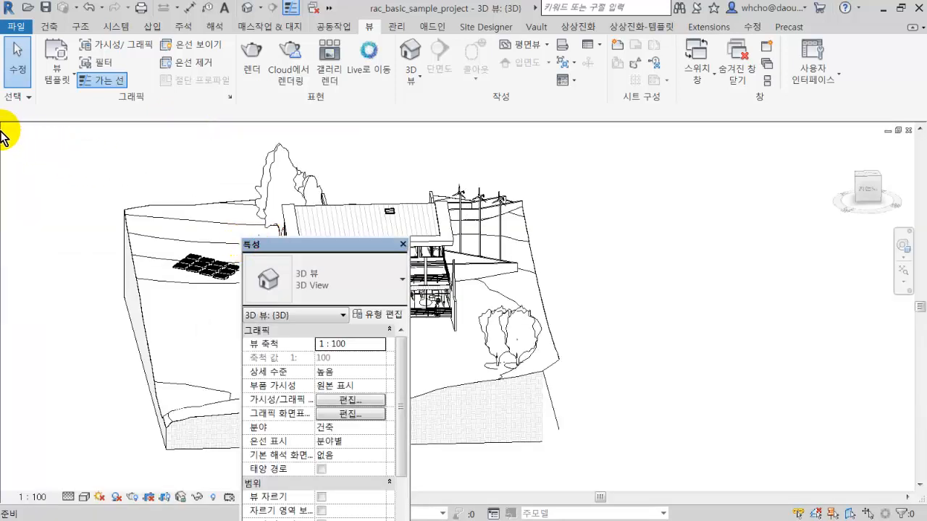
{"action": "left_click_drag", "start_coordinate": [3, 136], "coordinate": [5, 153]}
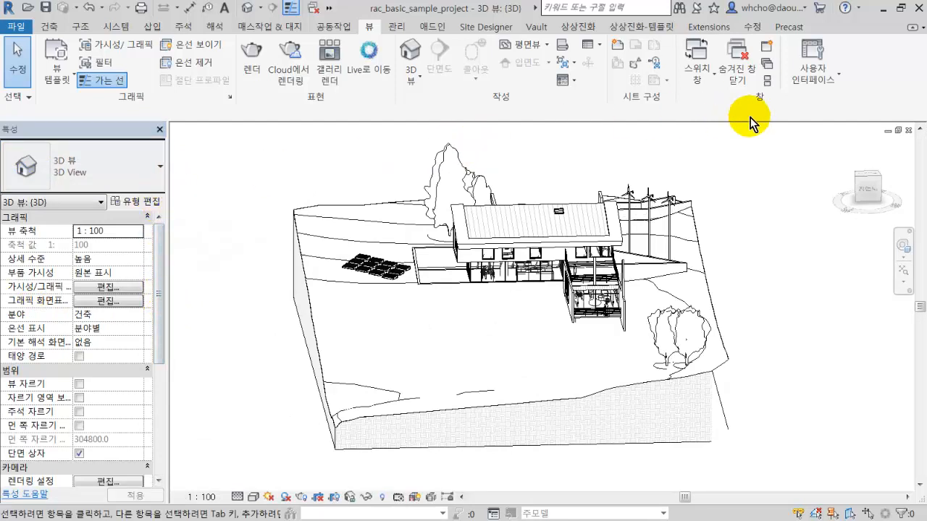
Show the Project Browser (프로젝트 탐색기) and switch between it and Properties (특성) in their shared tabbed pane
{"action": "left_click", "coordinate": [800, 73]}
{"action": "left_click", "coordinate": [823, 131]}
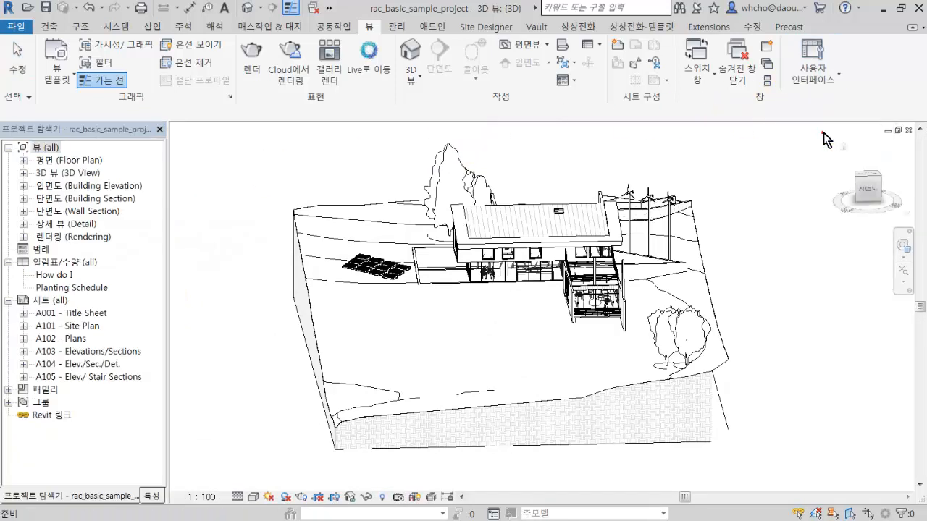
{"action": "left_click", "coordinate": [152, 496]}
{"action": "left_click", "coordinate": [128, 496]}
{"action": "left_click", "coordinate": [152, 496]}
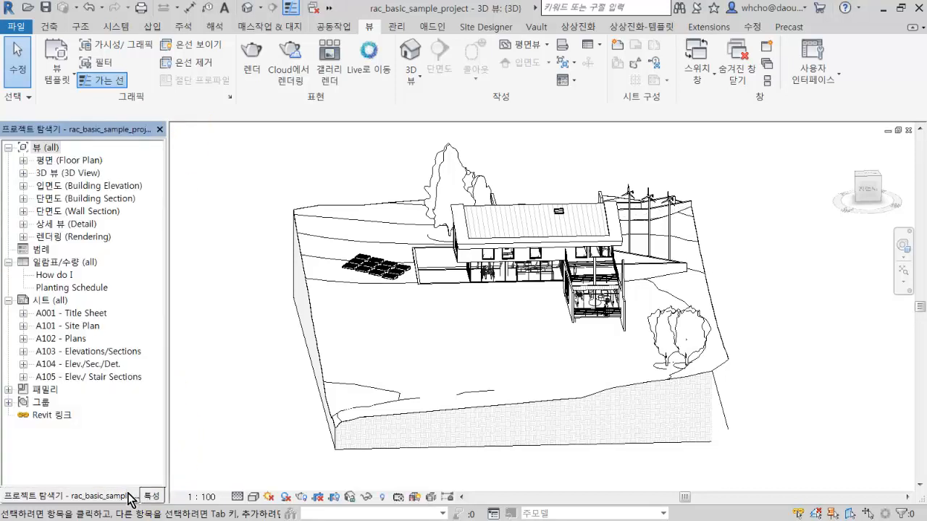
Separate the Project Browser from the Properties pane, dock it above the 3D view, and move it to the drawing area's right edge
{"action": "left_click_drag", "start_coordinate": [118, 497], "coordinate": [378, 159]}
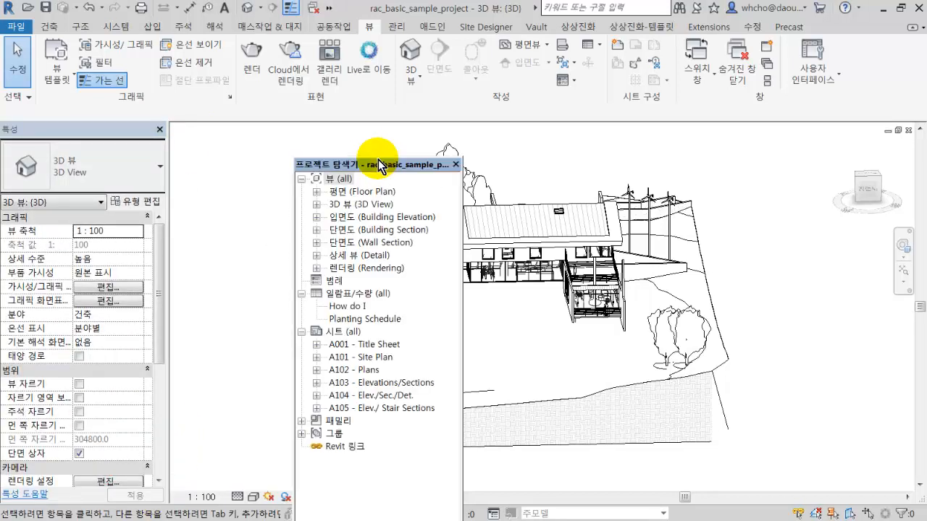
{"action": "left_click", "coordinate": [186, 121]}
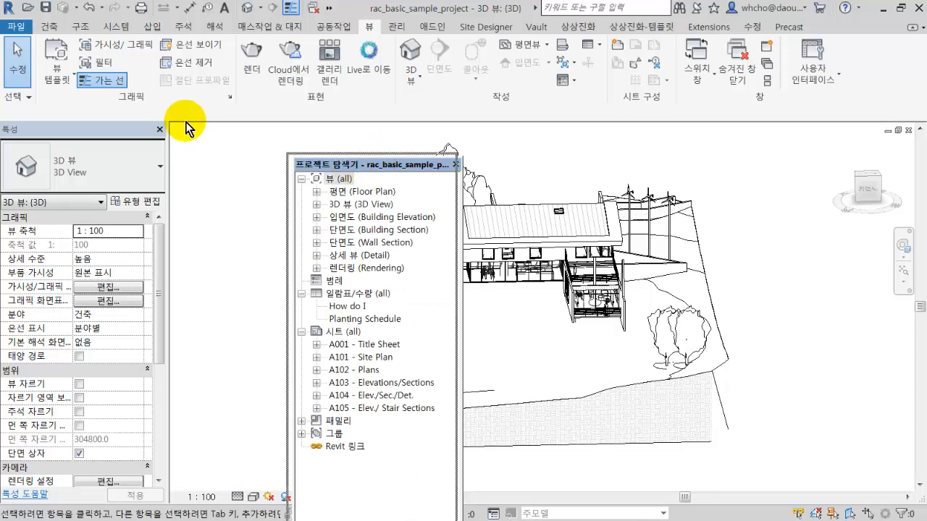
{"action": "left_click_drag", "start_coordinate": [171, 132], "coordinate": [430, 125]}
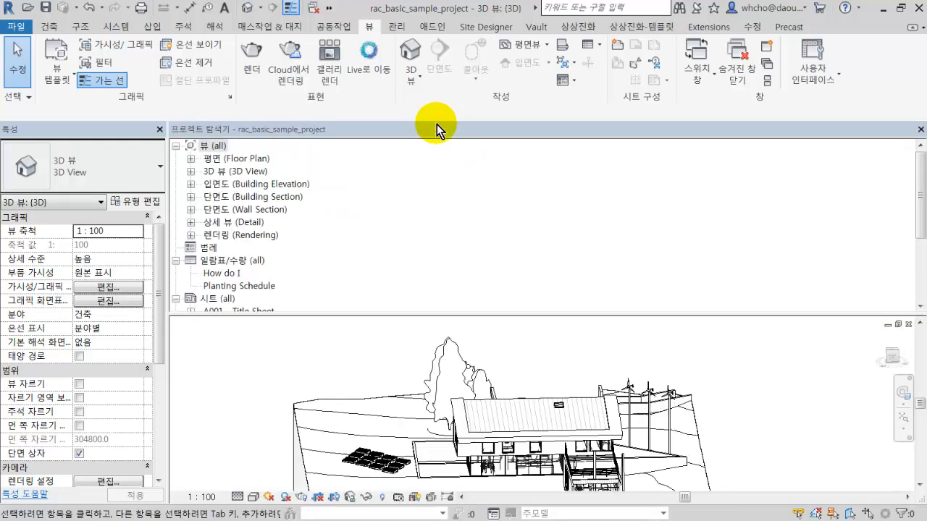
{"action": "left_click_drag", "start_coordinate": [404, 131], "coordinate": [916, 132]}
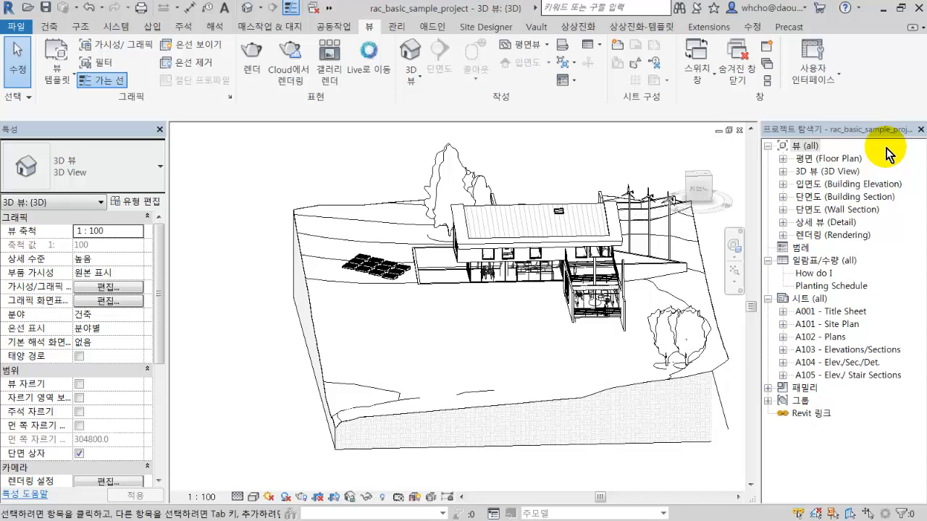
Restore the 3D view to a floating window, move it around the drawing area, maximize it again, and recentre the model
{"action": "left_click", "coordinate": [728, 130]}
{"action": "left_click_drag", "start_coordinate": [630, 231], "coordinate": [514, 181]}
{"action": "left_click_drag", "start_coordinate": [441, 190], "coordinate": [331, 190]}
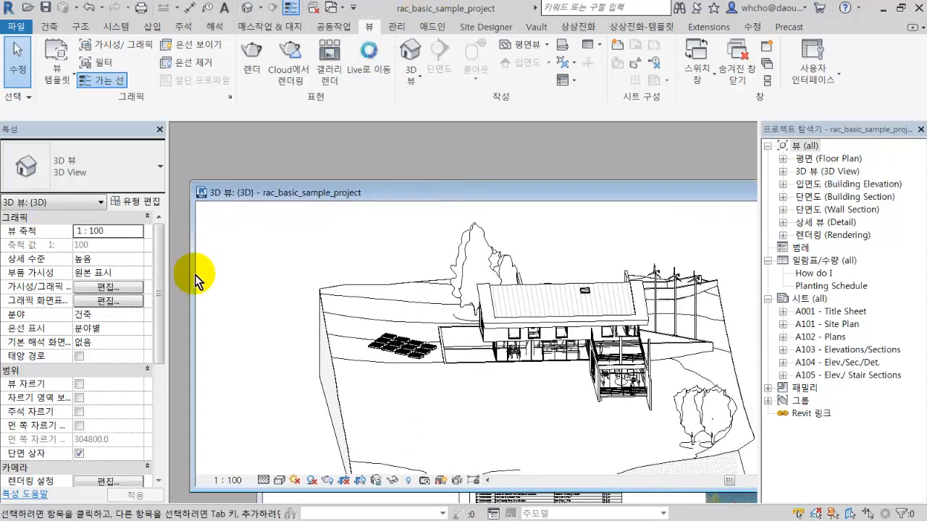
{"action": "mouse_move", "coordinate": [259, 189]}
{"action": "left_mouse_down"}
{"action": "mouse_move", "coordinate": [756, 173]}
{"action": "mouse_move", "coordinate": [753, 245]}
{"action": "mouse_move", "coordinate": [676, 128]}
{"action": "mouse_move", "coordinate": [407, 128]}
{"action": "mouse_move", "coordinate": [172, 186]}
{"action": "mouse_move", "coordinate": [171, 459]}
{"action": "mouse_move", "coordinate": [351, 488]}
{"action": "mouse_move", "coordinate": [740, 125]}
{"action": "mouse_move", "coordinate": [419, 137]}
{"action": "mouse_move", "coordinate": [265, 507]}
{"action": "mouse_move", "coordinate": [171, 128]}
{"action": "mouse_move", "coordinate": [756, 124]}
{"action": "mouse_move", "coordinate": [181, 510]}
{"action": "mouse_move", "coordinate": [765, 378]}
{"action": "mouse_move", "coordinate": [471, 224]}
{"action": "mouse_move", "coordinate": [383, 138]}
{"action": "mouse_move", "coordinate": [226, 172]}
{"action": "mouse_move", "coordinate": [242, 165]}
{"action": "mouse_move", "coordinate": [254, 177]}
{"action": "left_mouse_up"}
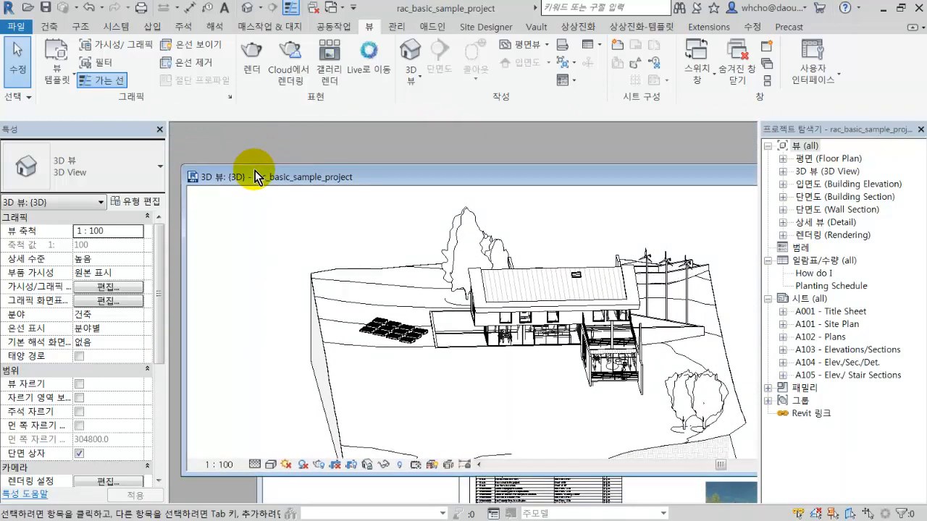
{"action": "double_click", "coordinate": [255, 172]}
{"action": "middle_click_drag", "start_coordinate": [464, 329], "coordinate": [384, 327]}
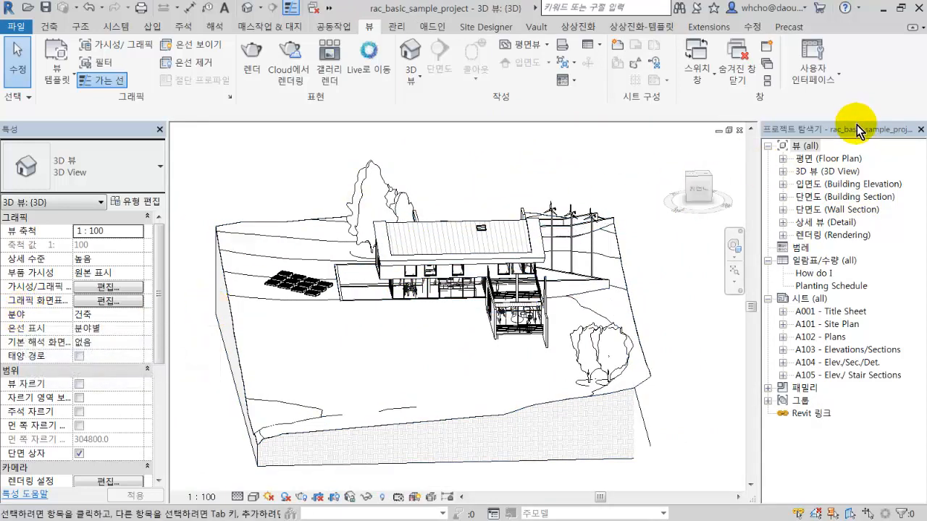
Undock the Project Browser and dock it as a separate column to the left of the Properties palette, repeating the placement once
{"action": "left_click_drag", "start_coordinate": [469, 152], "coordinate": [3, 214]}
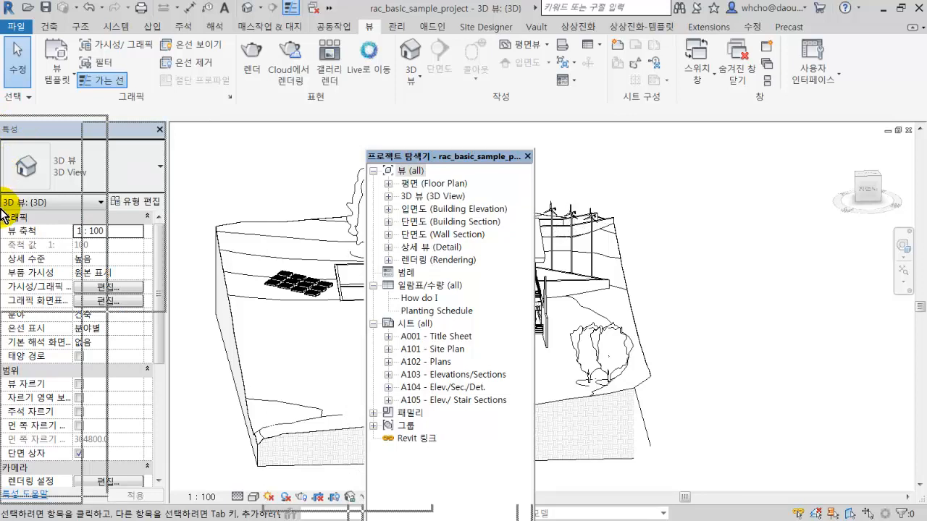
{"action": "left_click_drag", "start_coordinate": [1, 208], "coordinate": [5, 205]}
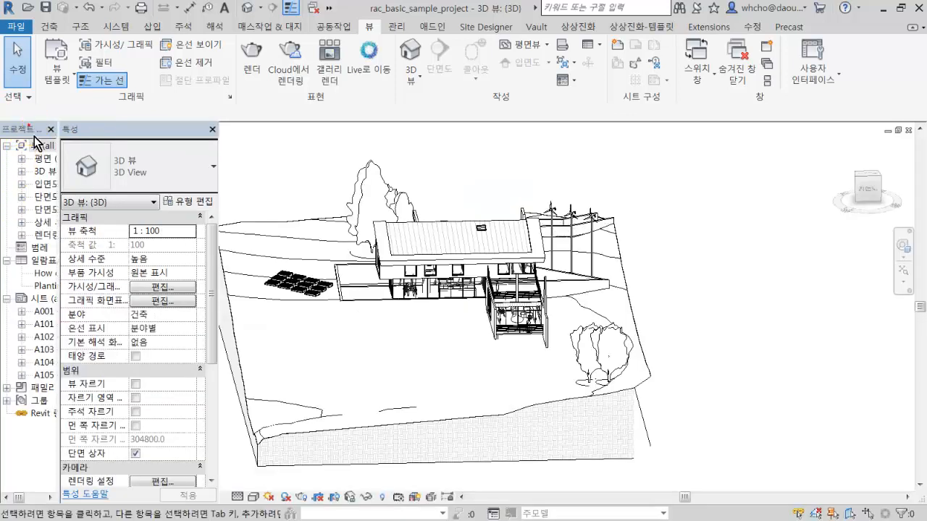
{"action": "left_click_drag", "start_coordinate": [34, 141], "coordinate": [239, 170]}
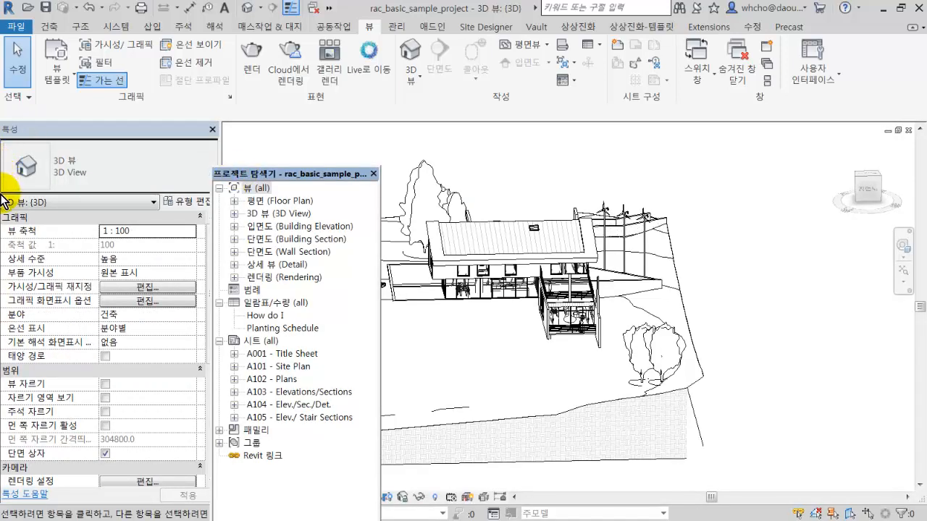
{"action": "left_click_drag", "start_coordinate": [3, 224], "coordinate": [8, 209]}
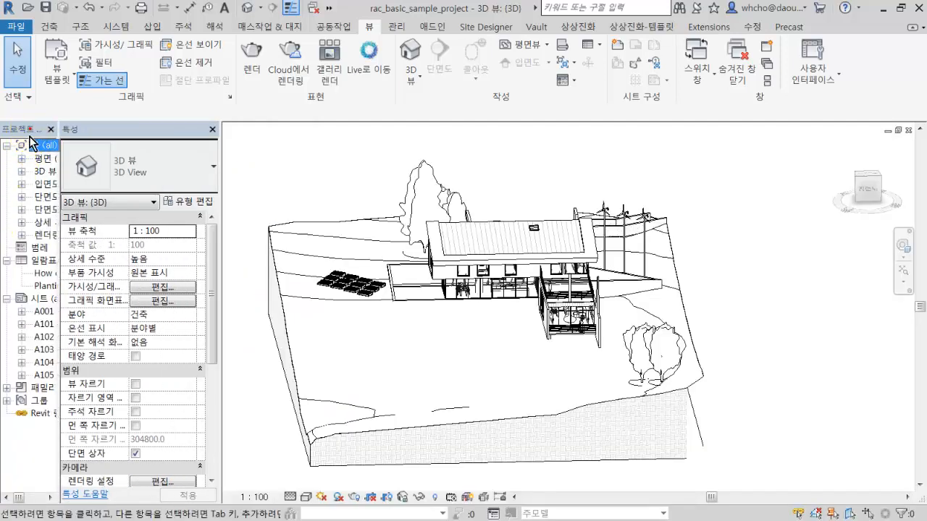
Undock the Project Browser from its separate column, float it over the drawing area, and dock it above the Properties palette
{"action": "left_click_drag", "start_coordinate": [32, 142], "coordinate": [165, 165]}
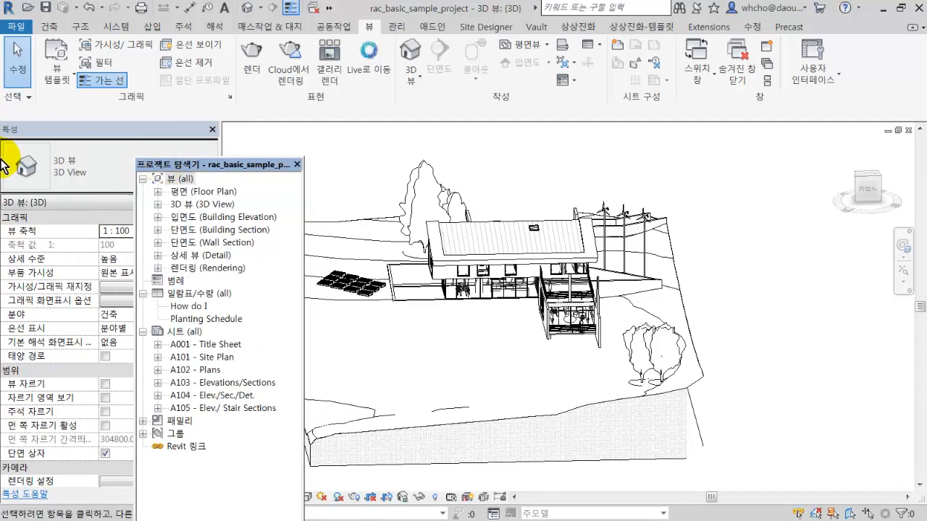
{"action": "left_click_drag", "start_coordinate": [2, 165], "coordinate": [6, 156]}
{"action": "left_click_drag", "start_coordinate": [37, 128], "coordinate": [387, 175]}
{"action": "left_click_drag", "start_coordinate": [419, 3], "coordinate": [926, 510]}
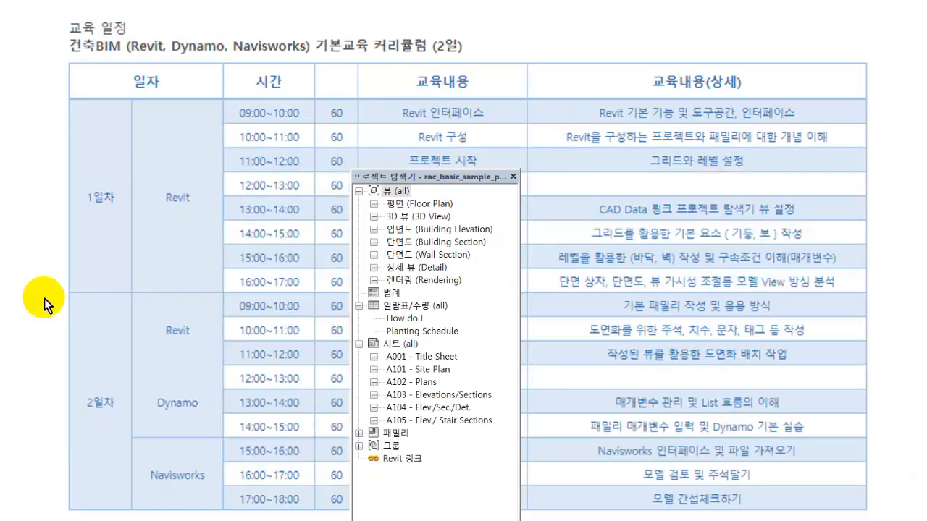
{"action": "left_click", "coordinate": [409, 176]}
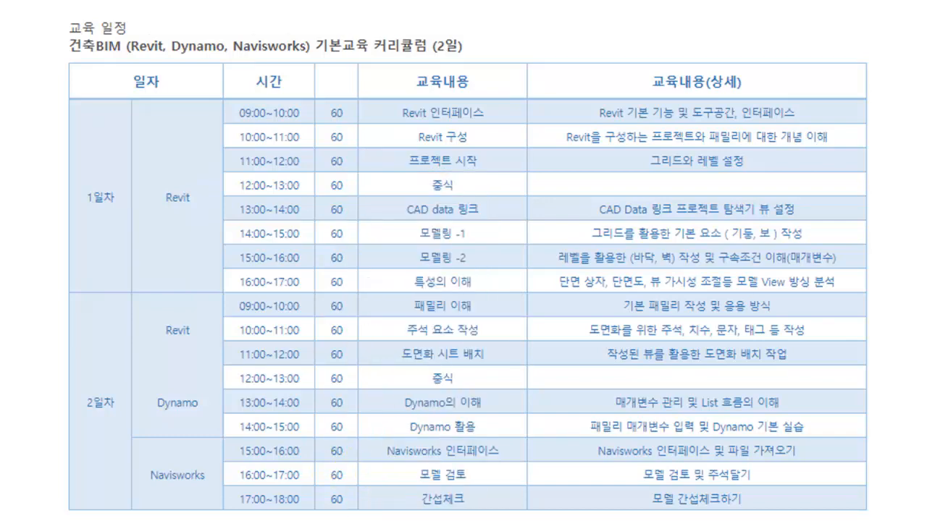
{"action": "left_click_drag", "start_coordinate": [114, 152], "coordinate": [230, 114]}
{"action": "double_click", "coordinate": [230, 114]}
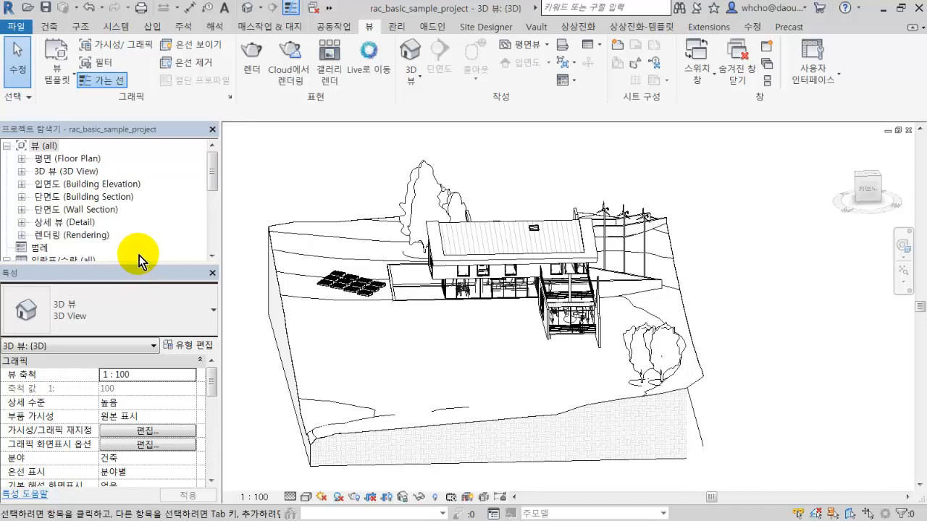
Give the Project Browser more height in the shared column, and undock the Properties palette to dock it above the browser
{"action": "left_click_drag", "start_coordinate": [140, 263], "coordinate": [144, 321]}
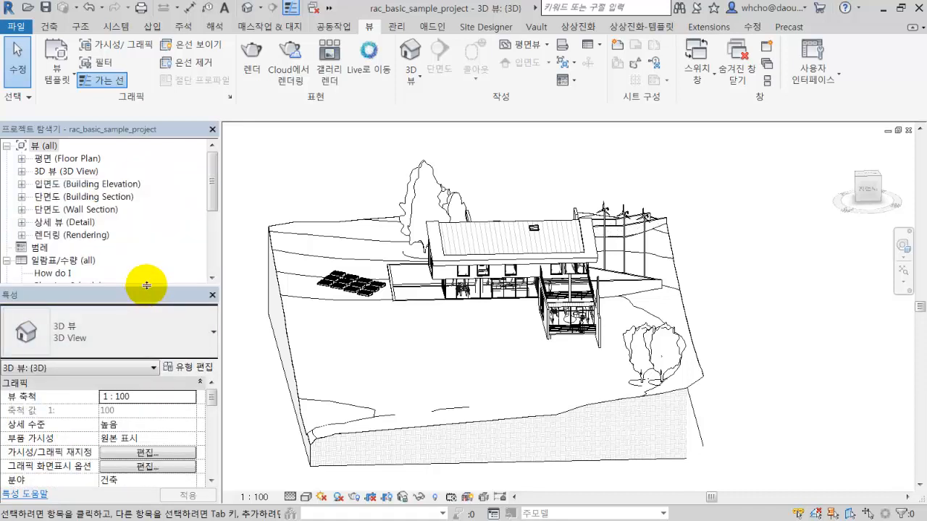
{"action": "left_click_drag", "start_coordinate": [417, 244], "coordinate": [399, 234]}
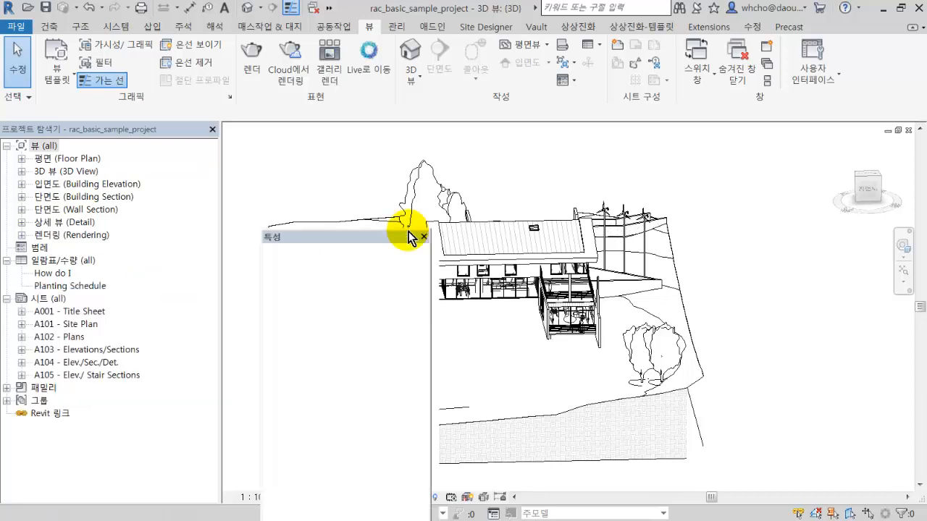
{"action": "left_click_drag", "start_coordinate": [3, 152], "coordinate": [4, 152]}
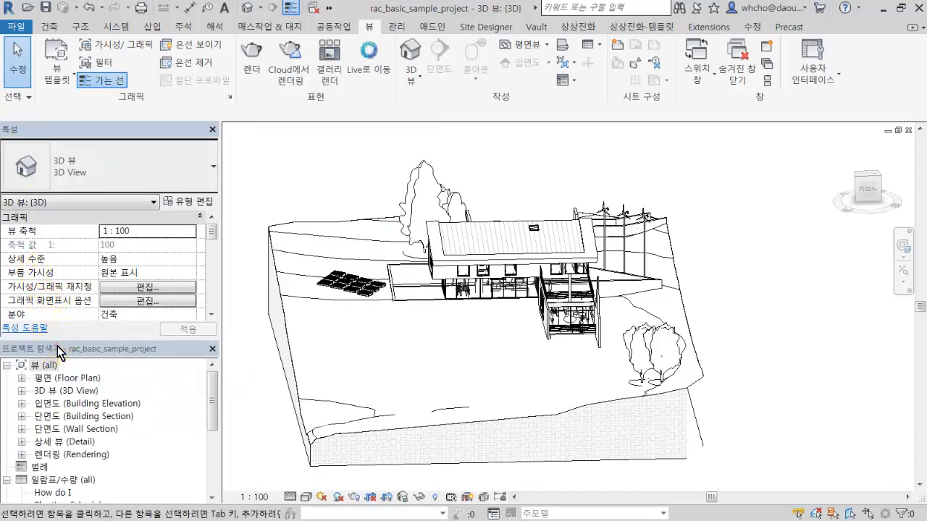
Undock the Project Browser and dock it onto the Properties palette so both share one tabbed pane
{"action": "left_click_drag", "start_coordinate": [58, 347], "coordinate": [346, 174]}
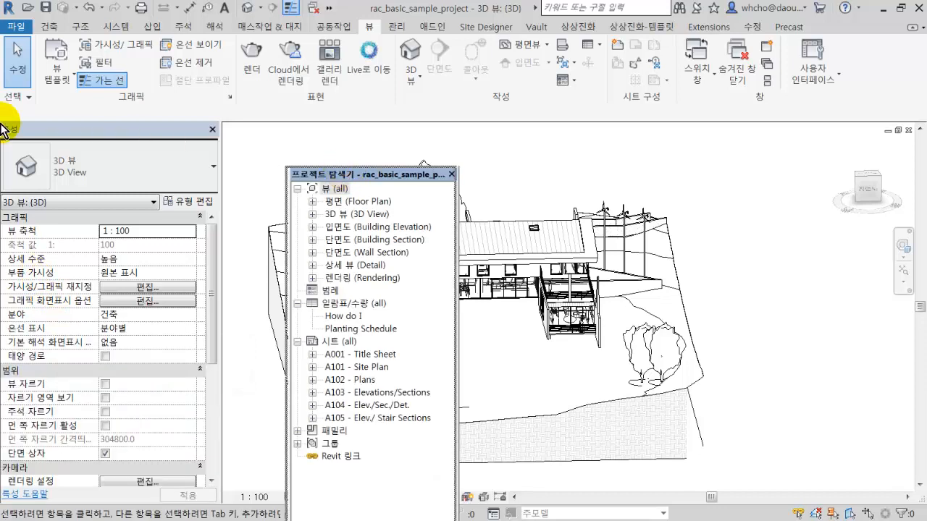
{"action": "left_click_drag", "start_coordinate": [1, 129], "coordinate": [5, 125]}
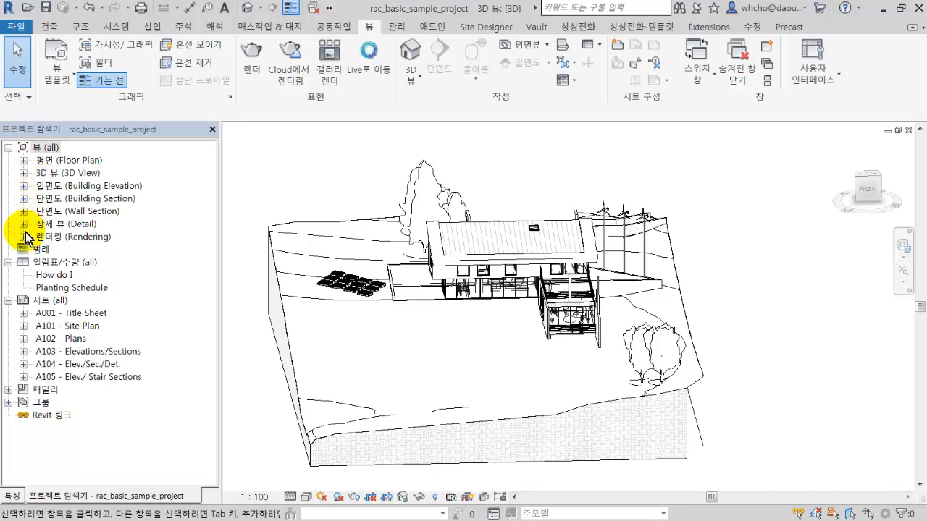
Collapse the schedules (일람표/수량) and sheets (시트) groups in the Project Browser
{"action": "left_click", "coordinate": [8, 262]}
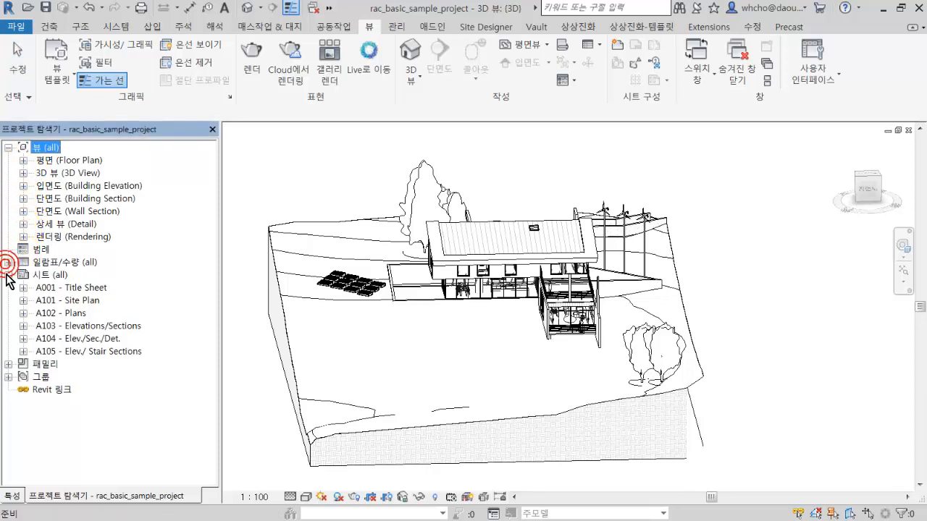
{"action": "left_click", "coordinate": [8, 275]}
{"action": "left_click", "coordinate": [48, 276]}
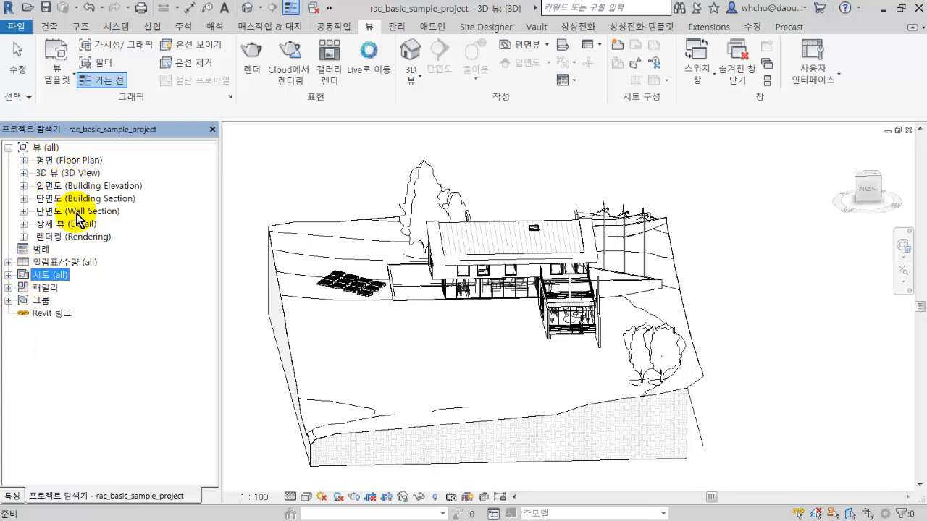
Expand the Floor Plan (평면) views, open Level 1, and examine its rooms, grids and room legend
{"action": "left_click", "coordinate": [24, 160]}
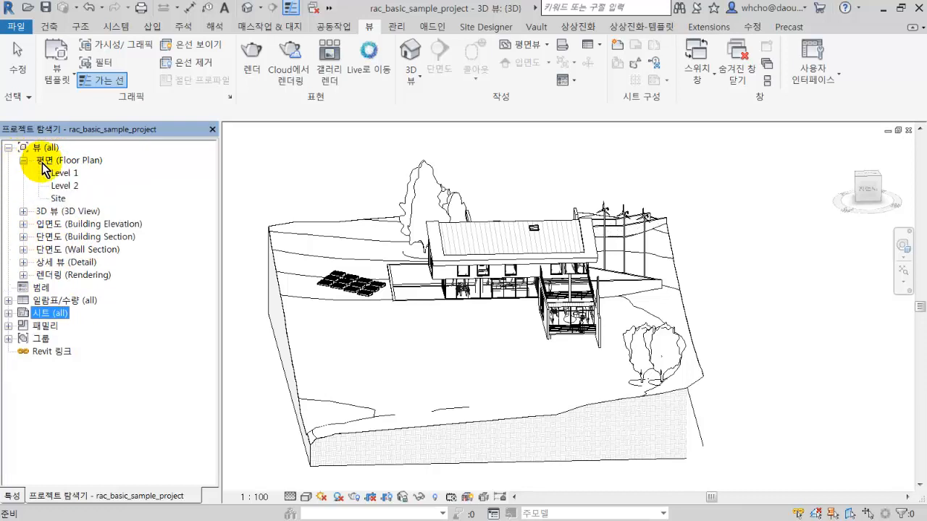
{"action": "left_click", "coordinate": [62, 173]}
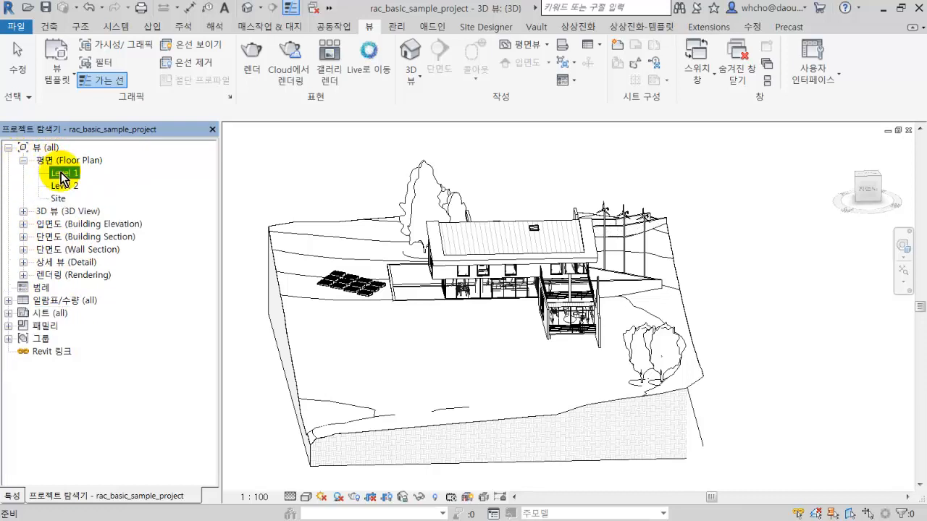
{"action": "double_click", "coordinate": [63, 175]}
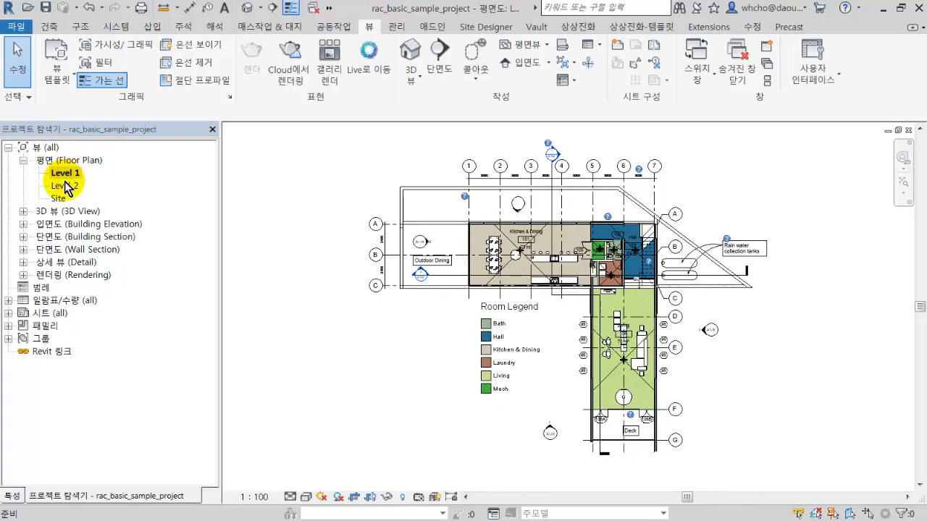
{"action": "scroll", "coordinate": [550, 307], "scroll_direction": "up", "scroll_amount": 5}
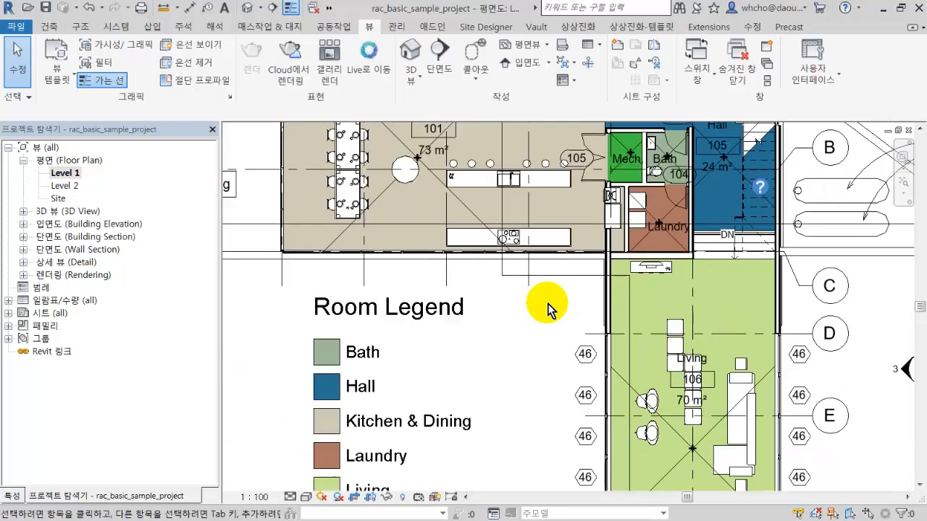
{"action": "scroll", "coordinate": [550, 307], "scroll_direction": "down", "scroll_amount": 3}
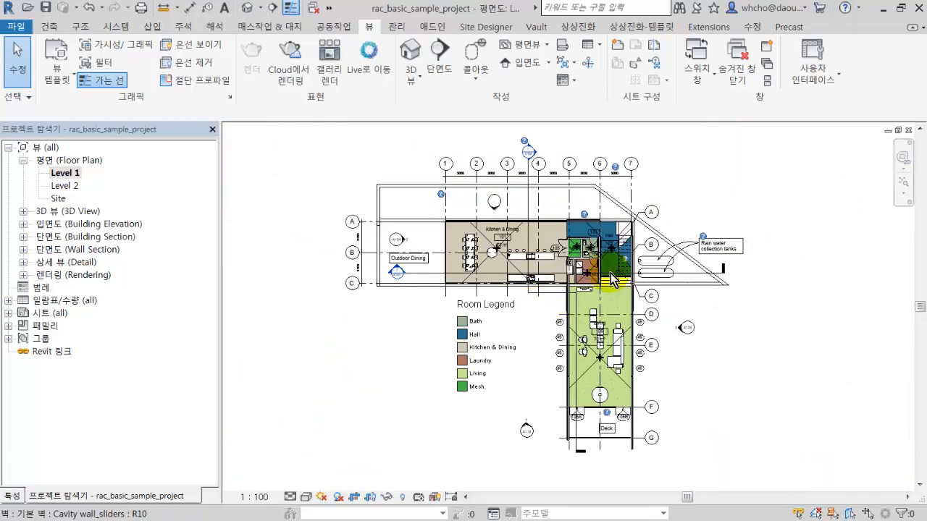
{"action": "middle_click_drag", "start_coordinate": [646, 267], "coordinate": [708, 261]}
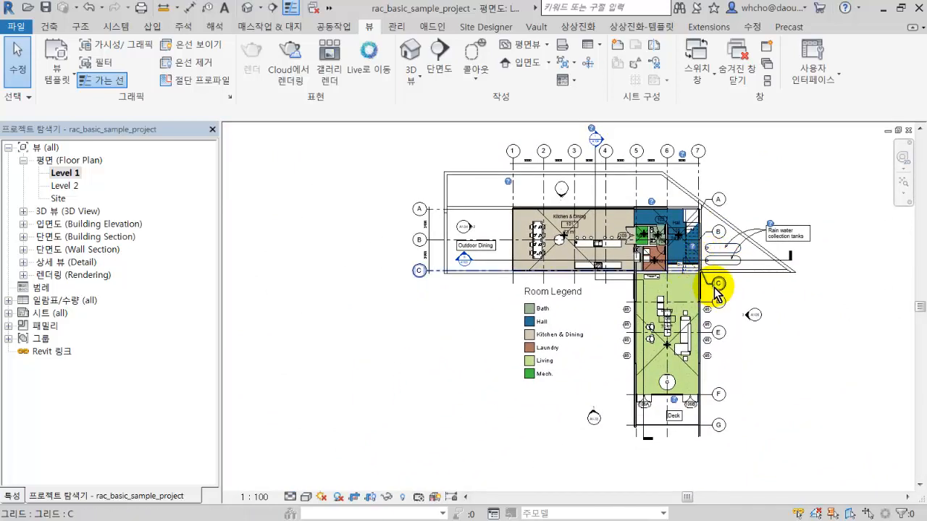
{"action": "middle_click_drag", "start_coordinate": [572, 337], "coordinate": [600, 308]}
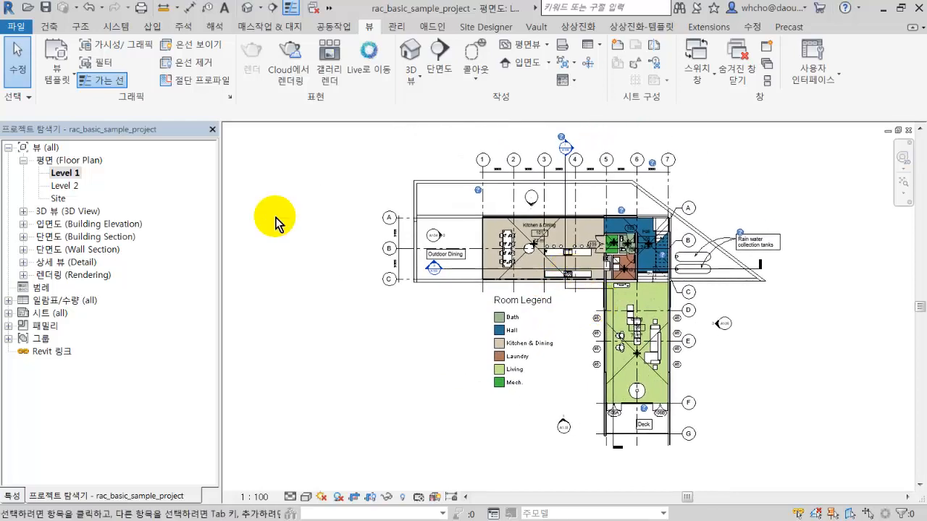
Open the Level 2 floor plan, and from the Building Section group open the Building Section and Longitudinal Section views
{"action": "left_click", "coordinate": [61, 186]}
{"action": "double_click", "coordinate": [58, 187]}
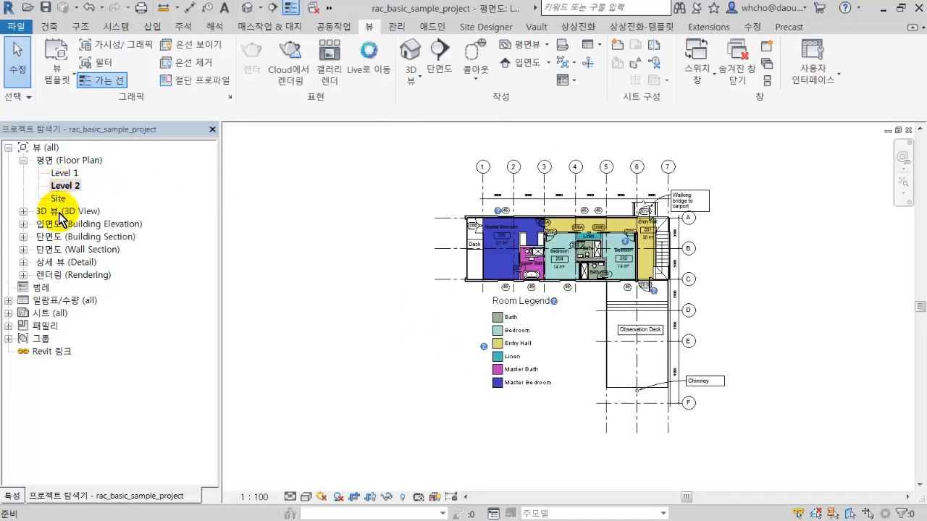
{"action": "double_click", "coordinate": [61, 237]}
{"action": "left_click", "coordinate": [78, 252]}
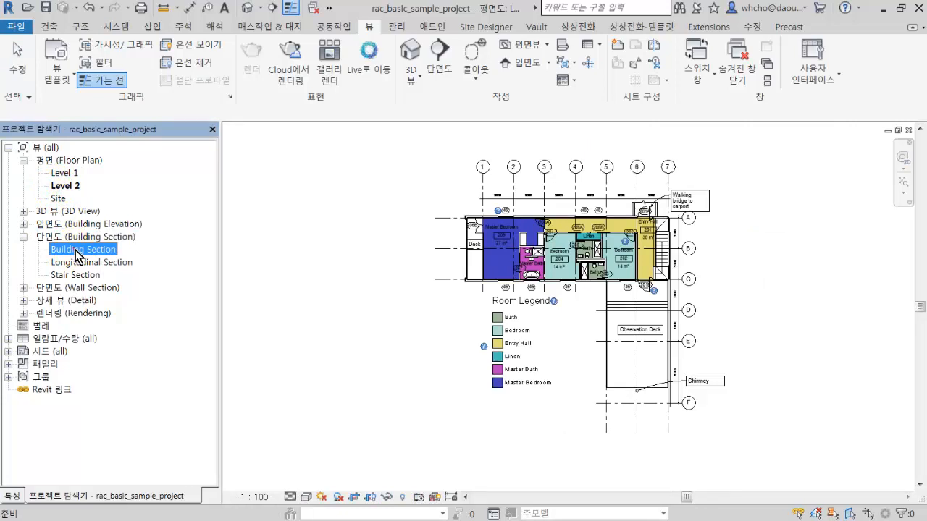
{"action": "double_click", "coordinate": [79, 251]}
{"action": "double_click", "coordinate": [81, 263]}
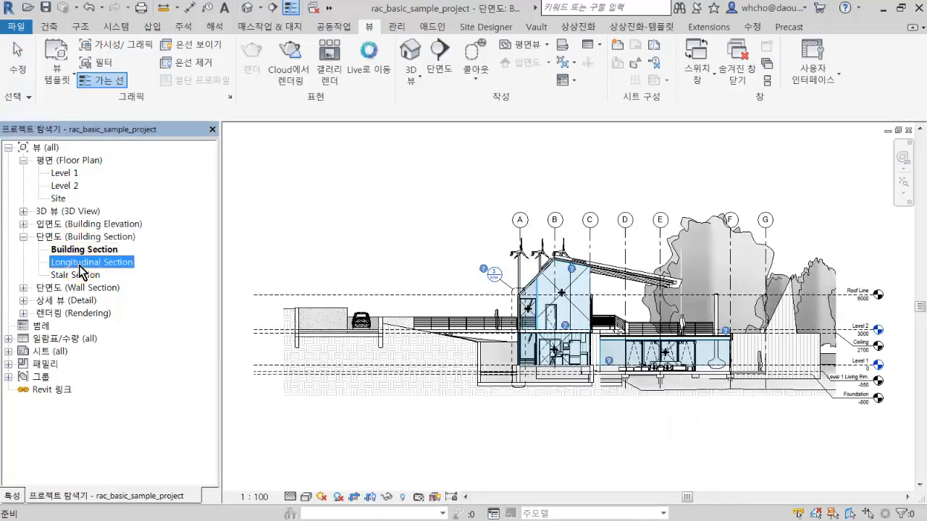
Return to the Level 1 floor plan and show its view properties in the Properties (특성) palette
{"action": "double_click", "coordinate": [65, 173]}
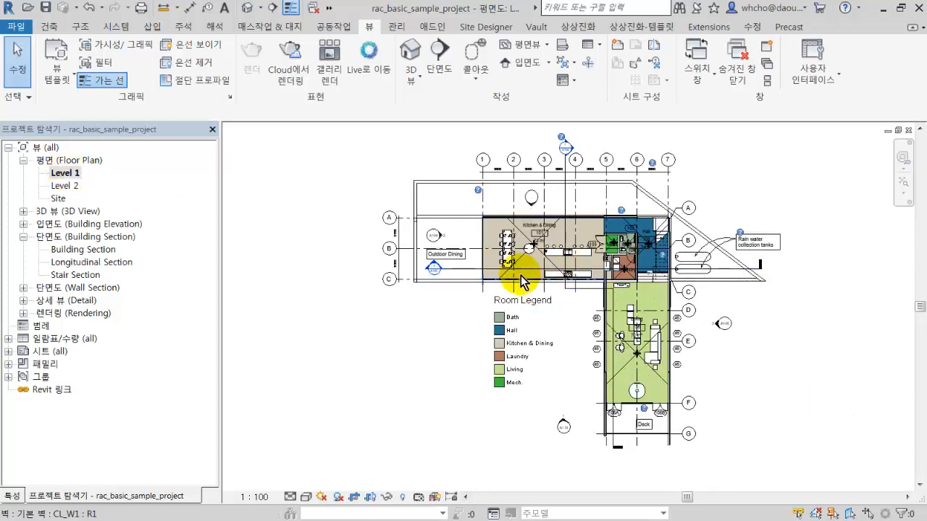
{"action": "left_click", "coordinate": [12, 496]}
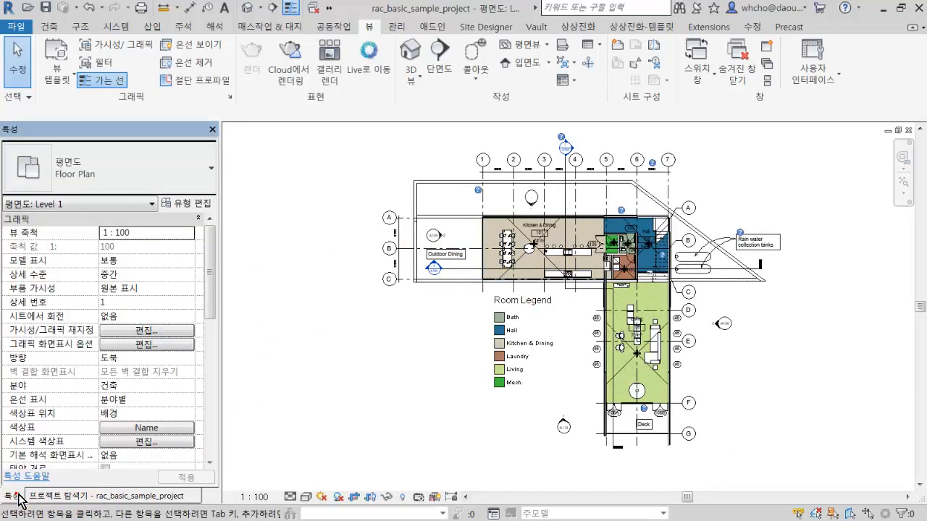
Select the A103 section line in the Outdoor Dining area of the Level 1 plan to inspect its properties
{"action": "scroll", "coordinate": [487, 271], "scroll_direction": "up", "scroll_amount": 5}
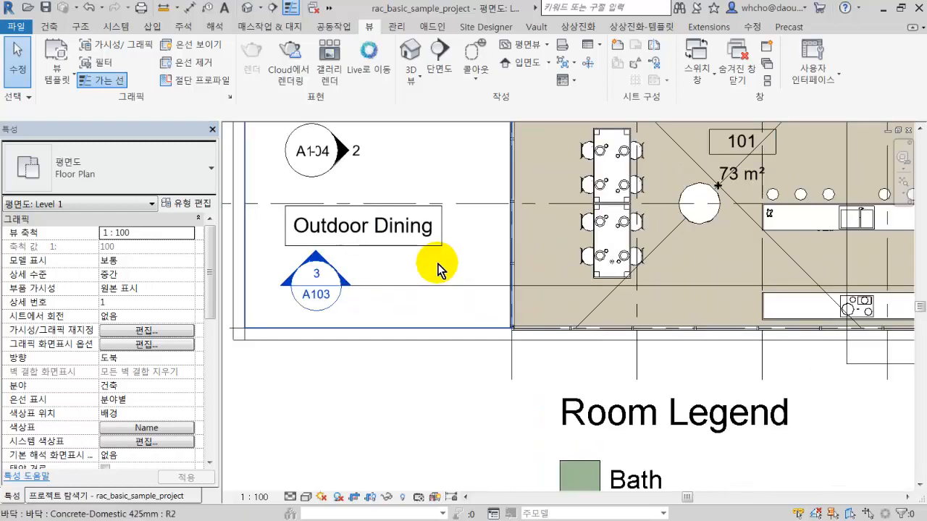
{"action": "left_click", "coordinate": [387, 284]}
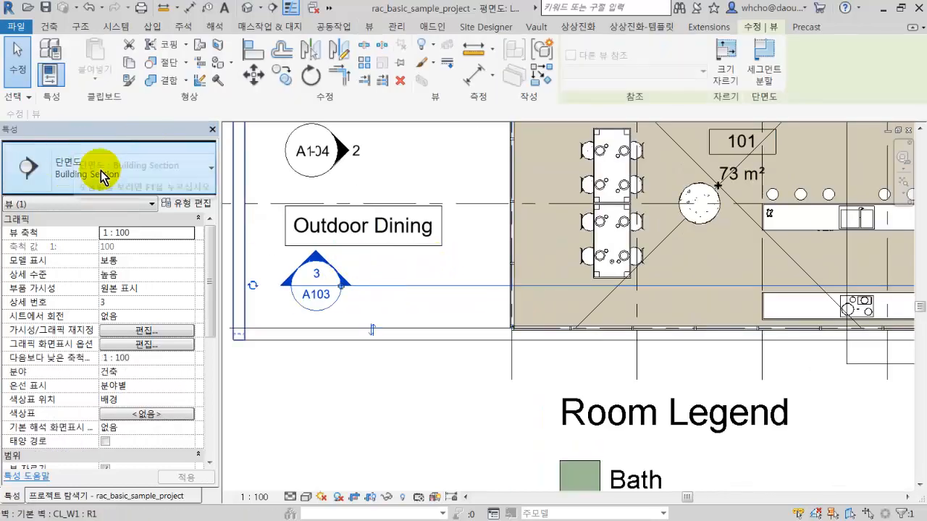
{"action": "scroll", "coordinate": [352, 355], "scroll_direction": "down", "scroll_amount": 4}
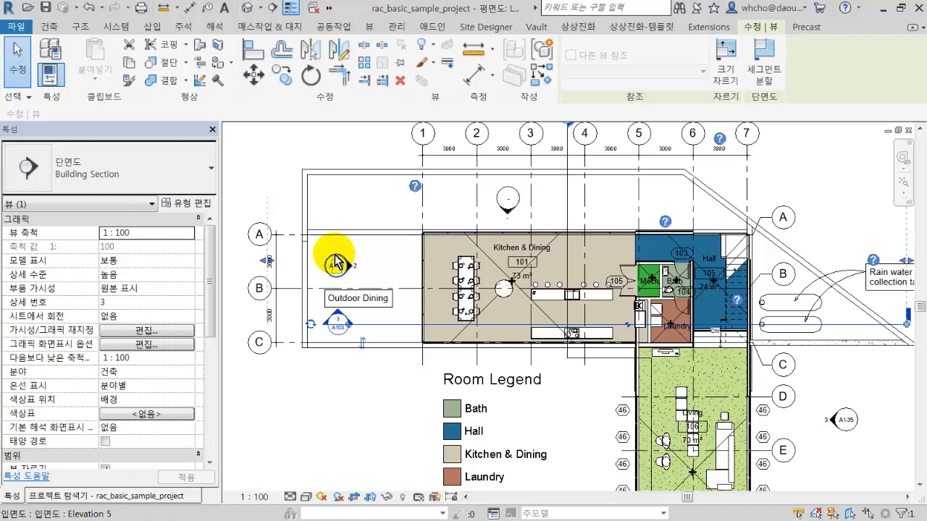
Select the A104 elevation marker above the Outdoor Dining label to inspect its view direction controls
{"action": "scroll", "coordinate": [335, 261], "scroll_direction": "up", "scroll_amount": 5}
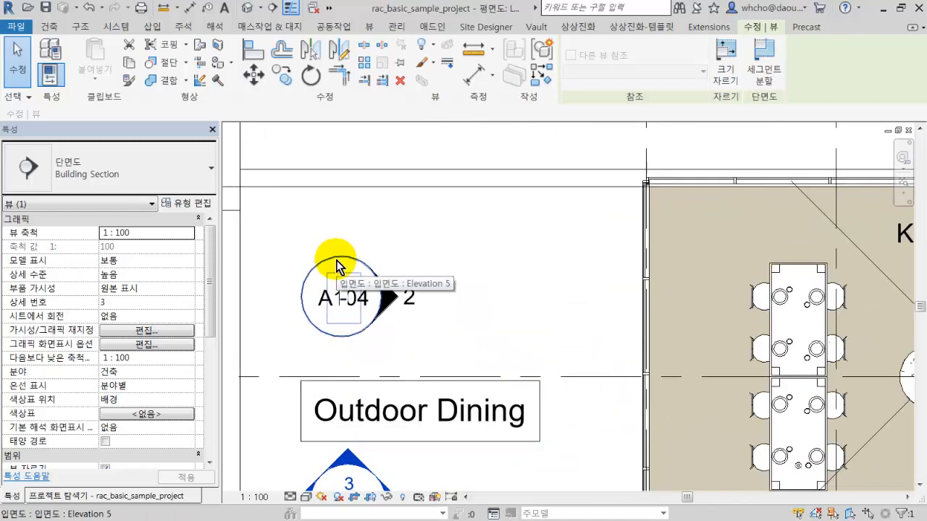
{"action": "left_click", "coordinate": [337, 266]}
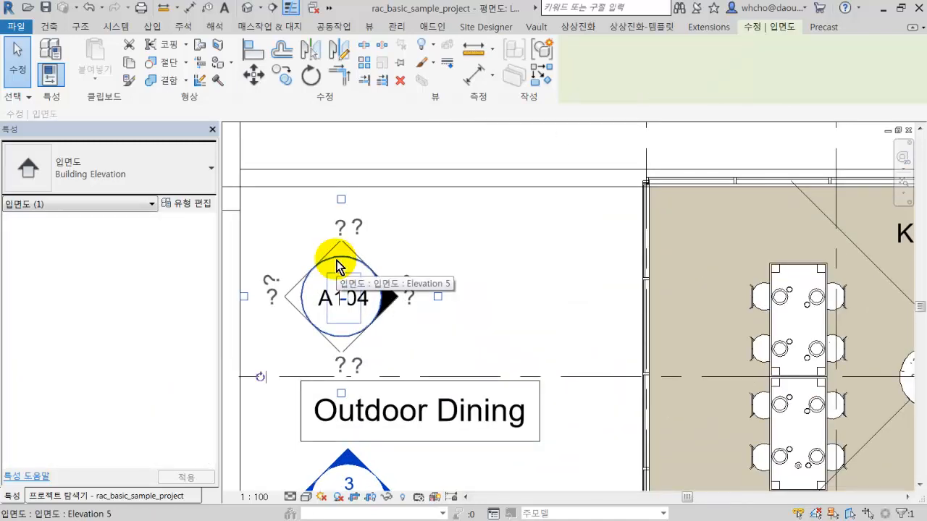
{"action": "middle_click_drag", "start_coordinate": [383, 290], "coordinate": [465, 283]}
{"action": "scroll", "coordinate": [460, 281], "scroll_direction": "down", "scroll_amount": 1}
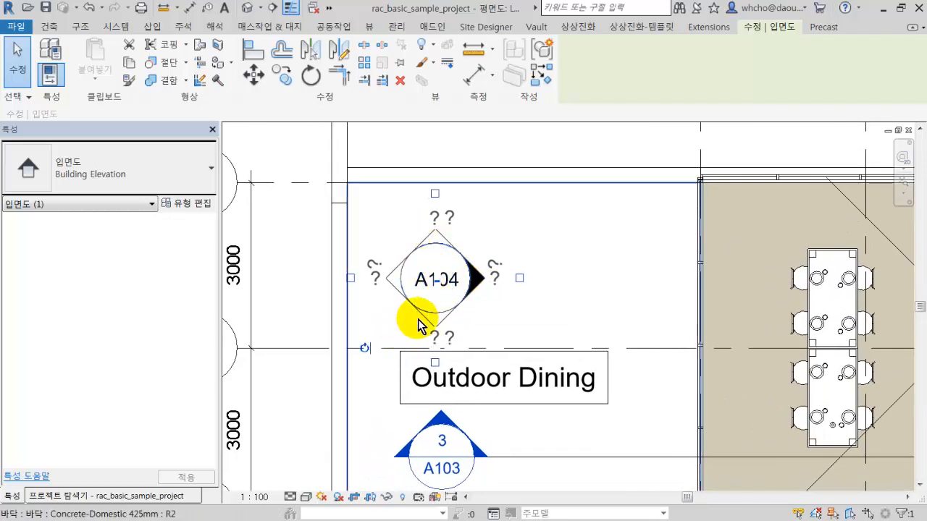
{"action": "scroll", "coordinate": [417, 325], "scroll_direction": "down", "scroll_amount": 2}
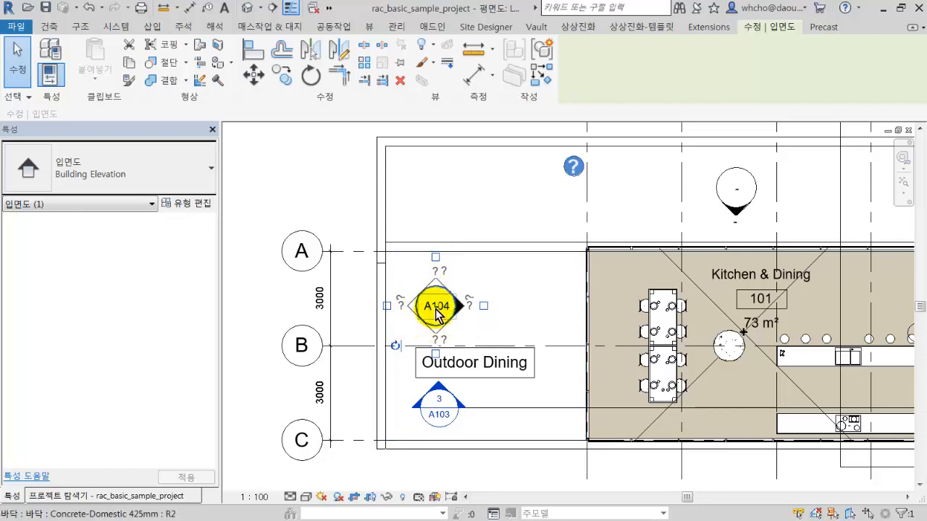
Examine the text settings of the dimension between grids A and B, and close them without changes
{"action": "left_click", "coordinate": [330, 276]}
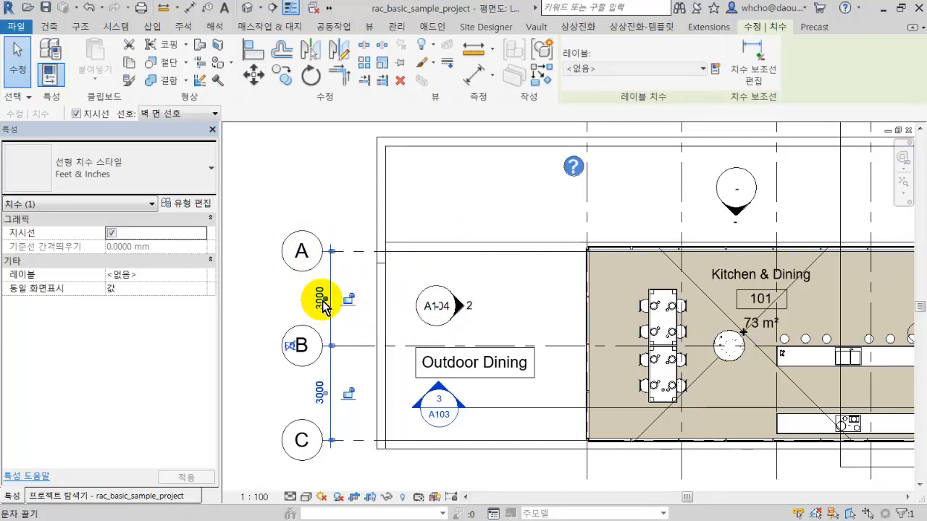
{"action": "scroll", "coordinate": [322, 308], "scroll_direction": "up", "scroll_amount": 2}
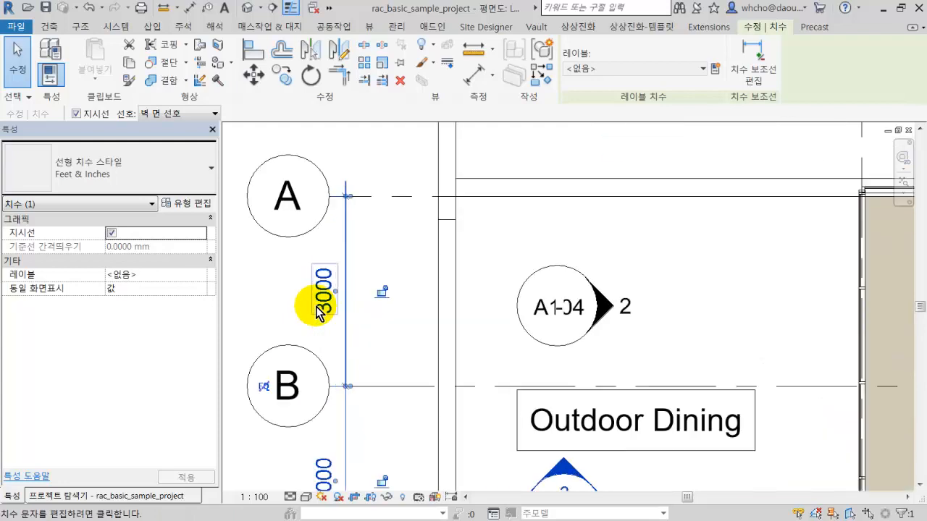
{"action": "left_click", "coordinate": [318, 311]}
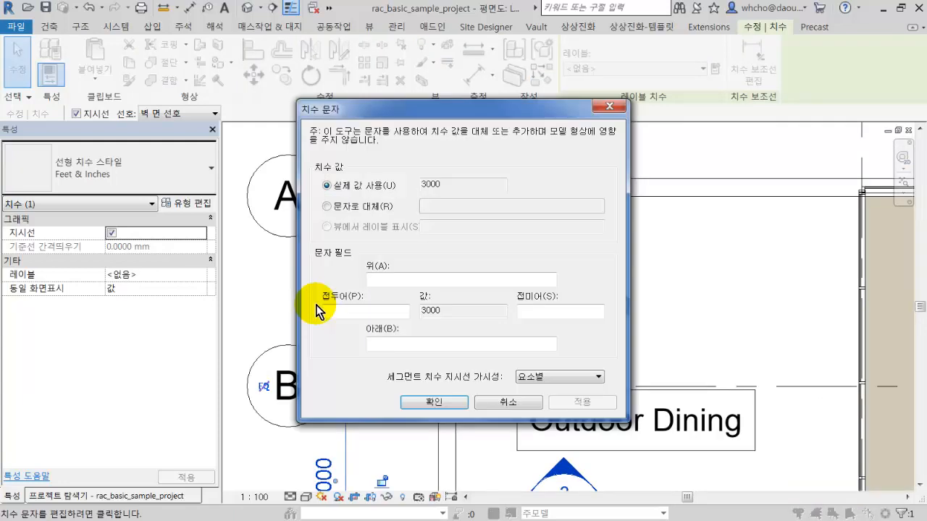
{"action": "left_click", "coordinate": [489, 404]}
{"action": "scroll", "coordinate": [431, 376], "scroll_direction": "down", "scroll_amount": 2}
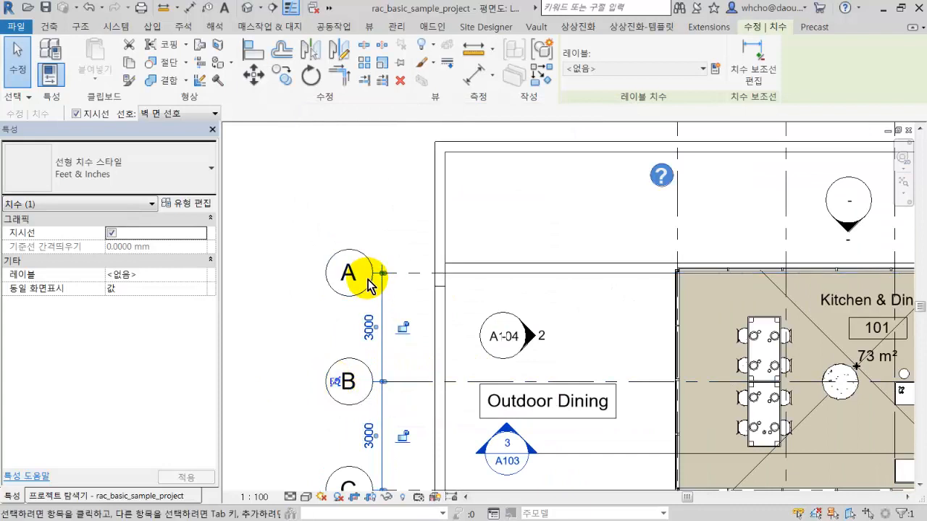
Select grid A, switch its bubble off and on again, and check its alignment lock
{"action": "left_click", "coordinate": [367, 281]}
{"action": "left_click", "coordinate": [367, 281]}
{"action": "scroll", "coordinate": [365, 279], "scroll_direction": "up", "scroll_amount": 3}
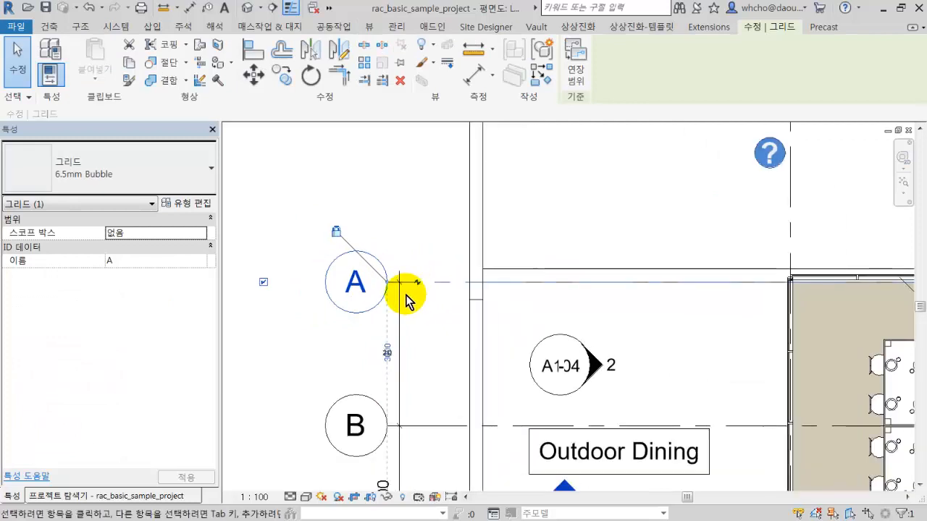
{"action": "scroll", "coordinate": [406, 289], "scroll_direction": "down", "scroll_amount": 2}
{"action": "left_click", "coordinate": [263, 282]}
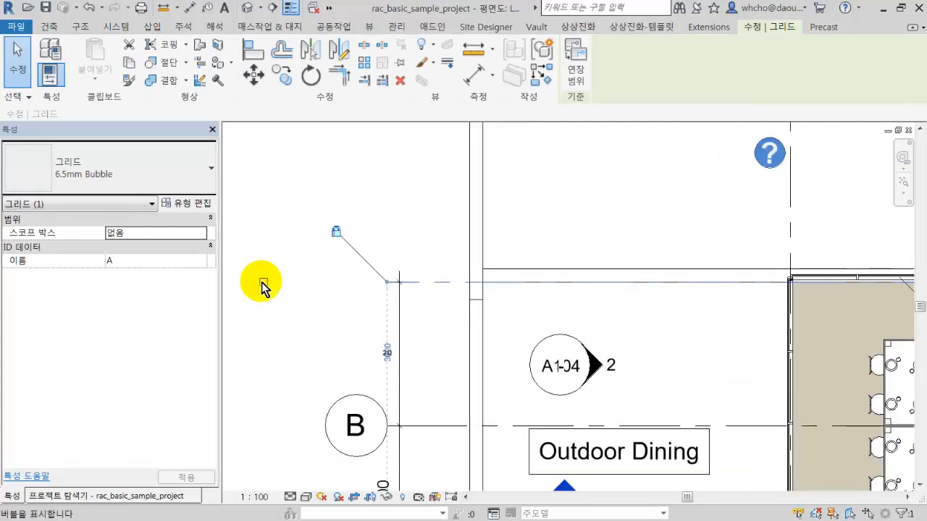
{"action": "left_click", "coordinate": [263, 282]}
{"action": "left_click", "coordinate": [263, 282]}
{"action": "left_click", "coordinate": [263, 282]}
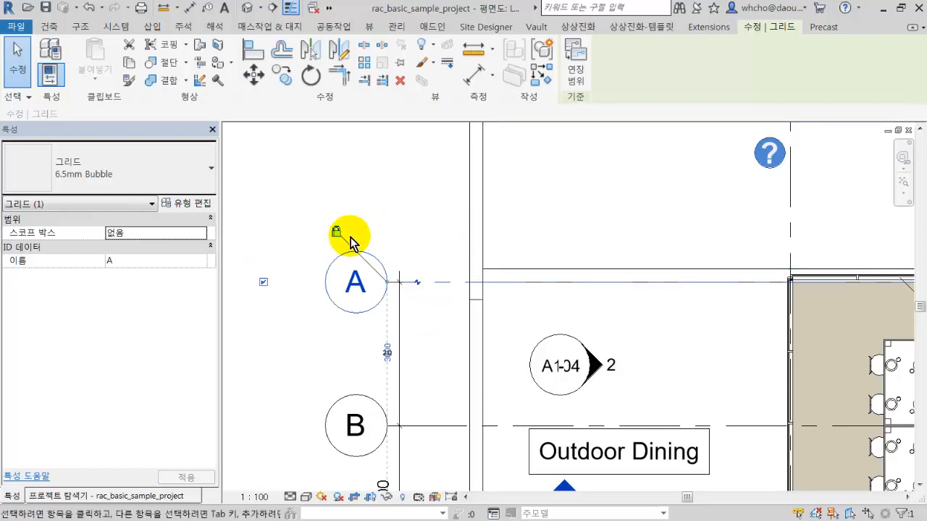
{"action": "left_click", "coordinate": [342, 234]}
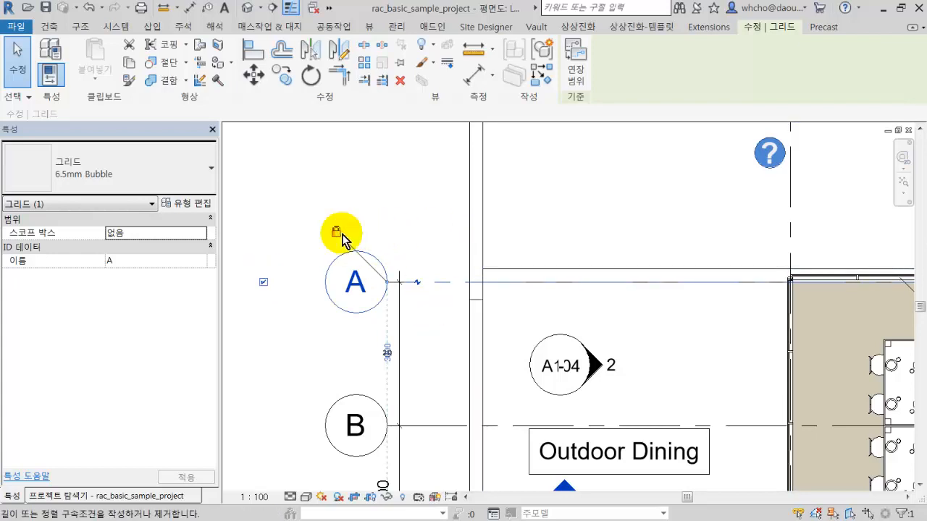
Select the Outdoor Dining floor slab to inspect its properties
{"action": "left_click", "coordinate": [575, 300]}
{"action": "scroll", "coordinate": [575, 304], "scroll_direction": "down", "scroll_amount": 3}
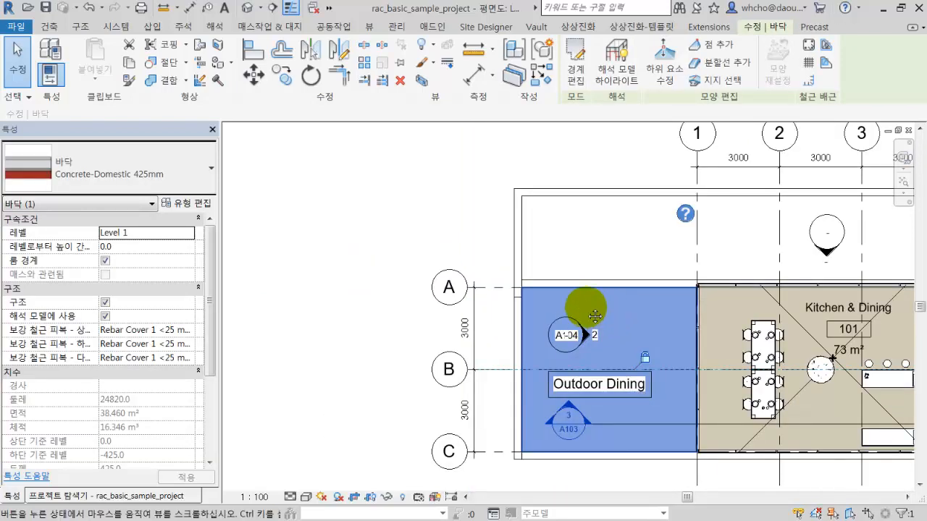
{"action": "middle_click_drag", "start_coordinate": [595, 316], "coordinate": [471, 275]}
{"action": "scroll", "coordinate": [472, 275], "scroll_direction": "up", "scroll_amount": 2}
{"action": "scroll", "coordinate": [434, 198], "scroll_direction": "down", "scroll_amount": 3}
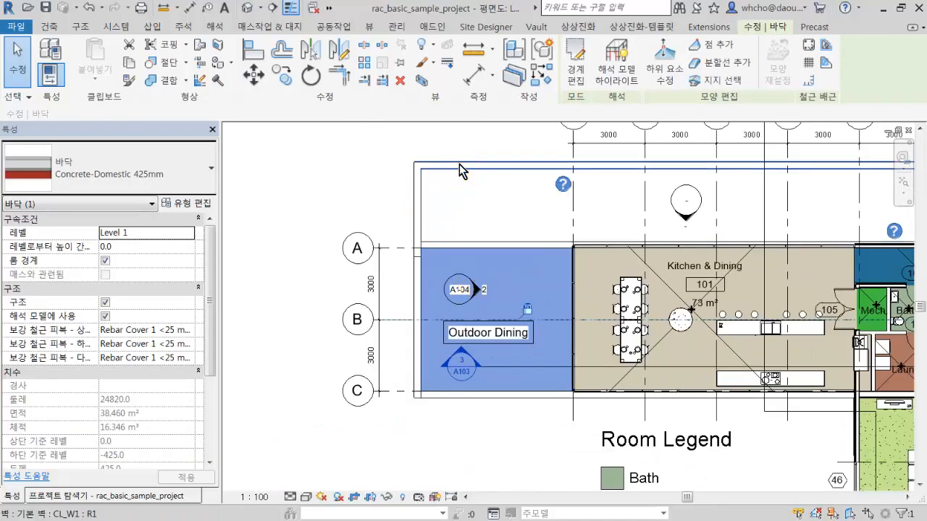
Select the long CL_W1 wall above the Kitchen & Dining room to inspect its properties, and clear the selection
{"action": "left_click", "coordinate": [460, 168]}
{"action": "scroll", "coordinate": [555, 165], "scroll_direction": "up", "scroll_amount": 5}
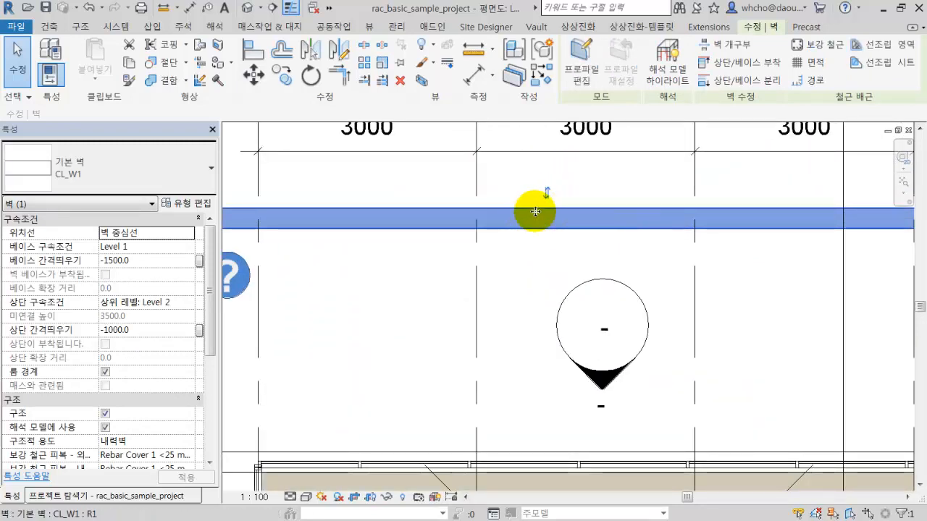
{"action": "scroll", "coordinate": [536, 210], "scroll_direction": "down", "scroll_amount": 4}
{"action": "middle_click_drag", "start_coordinate": [459, 341], "coordinate": [551, 318]}
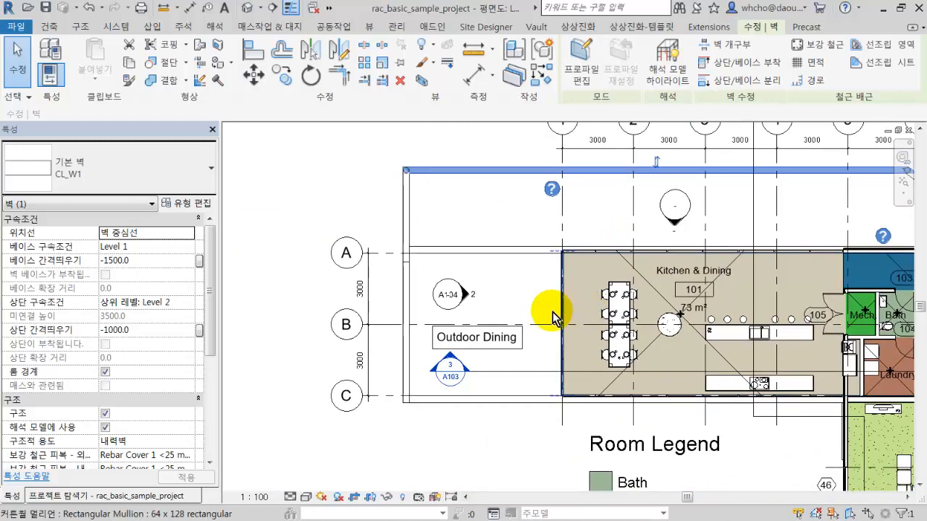
{"action": "left_click", "coordinate": [470, 403]}
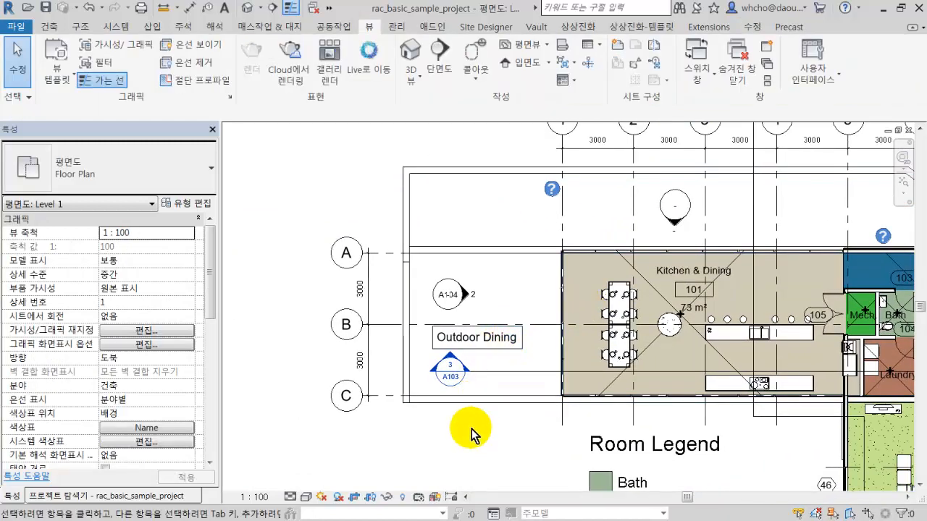
Open the Longitudinal Section view from the A103 section head beside the Outdoor Dining label
{"action": "scroll", "coordinate": [471, 429], "scroll_direction": "up", "scroll_amount": 1}
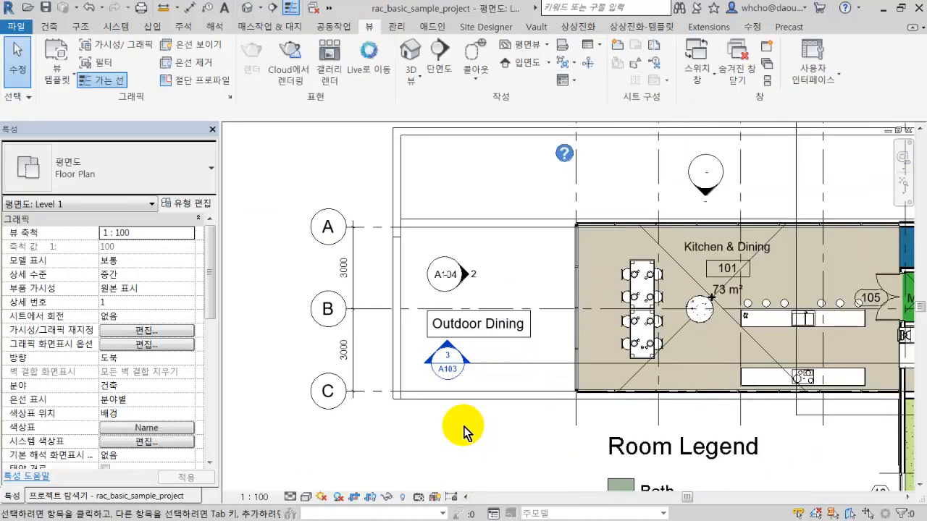
{"action": "scroll", "coordinate": [446, 351], "scroll_direction": "up", "scroll_amount": 4}
{"action": "scroll", "coordinate": [557, 365], "scroll_direction": "down", "scroll_amount": 3}
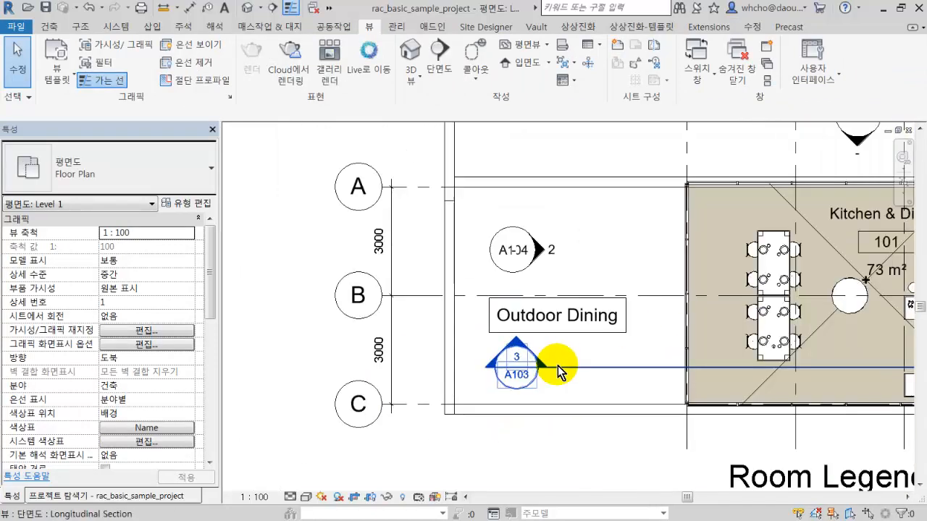
{"action": "scroll", "coordinate": [558, 366], "scroll_direction": "down", "scroll_amount": 3}
{"action": "scroll", "coordinate": [560, 377], "scroll_direction": "up", "scroll_amount": 6}
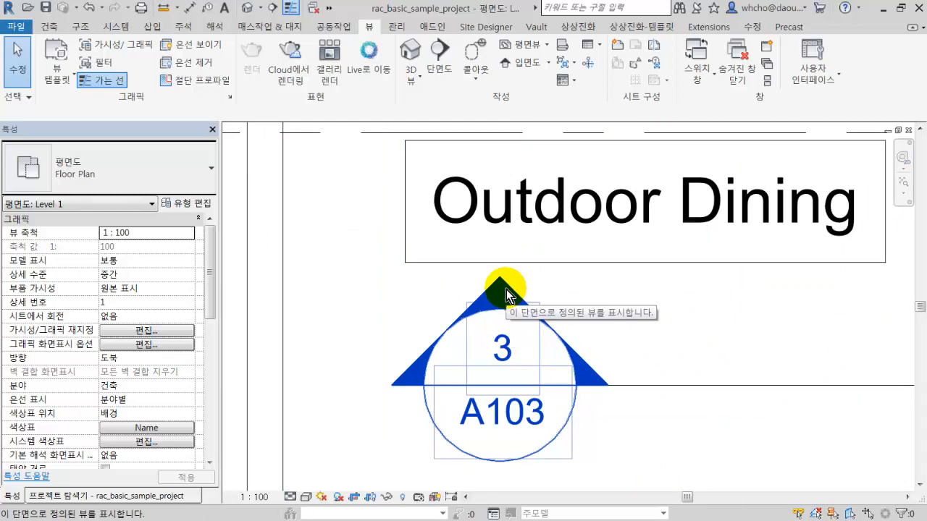
{"action": "double_click", "coordinate": [505, 288]}
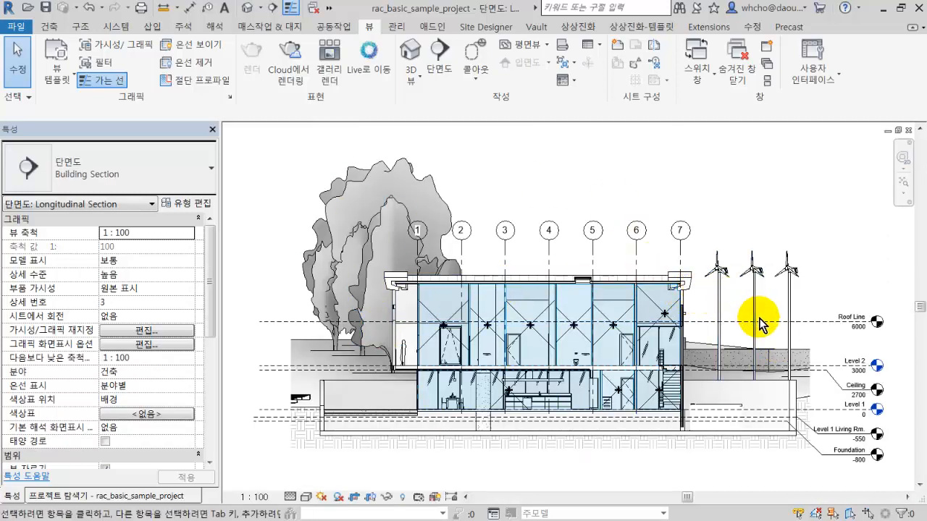
Go to the Level 1 floor plan from its level head in the Longitudinal Section
{"action": "middle_click_drag", "start_coordinate": [782, 344], "coordinate": [592, 282]}
{"action": "scroll", "coordinate": [706, 327], "scroll_direction": "up", "scroll_amount": 1}
{"action": "scroll", "coordinate": [706, 330], "scroll_direction": "up", "scroll_amount": 2}
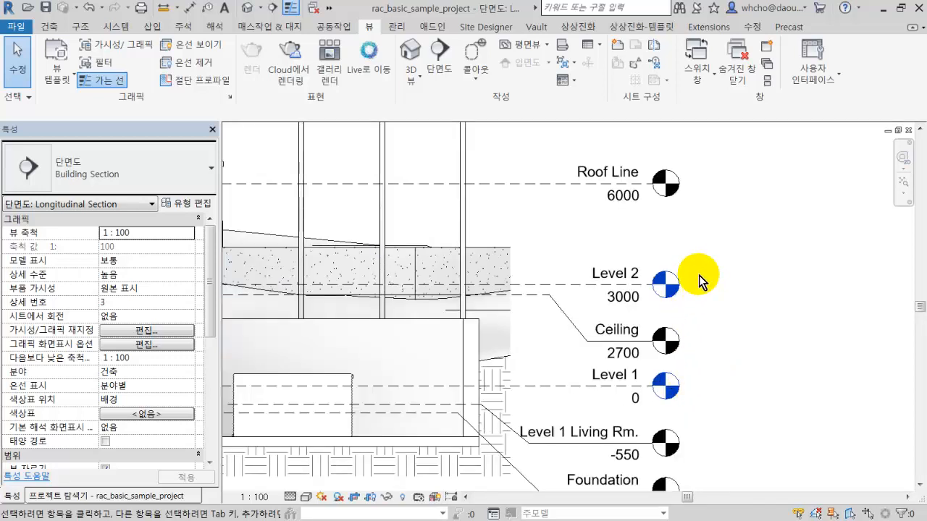
{"action": "double_click", "coordinate": [678, 388]}
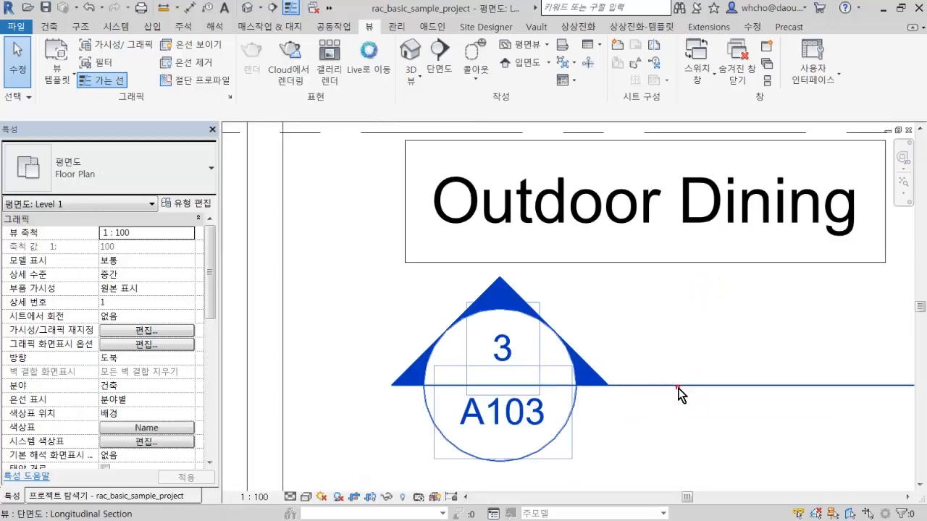
Return to the Longitudinal Section through the A103 section head and open the Level 2 floor plan from its level head
{"action": "scroll", "coordinate": [678, 388], "scroll_direction": "down", "scroll_amount": 8}
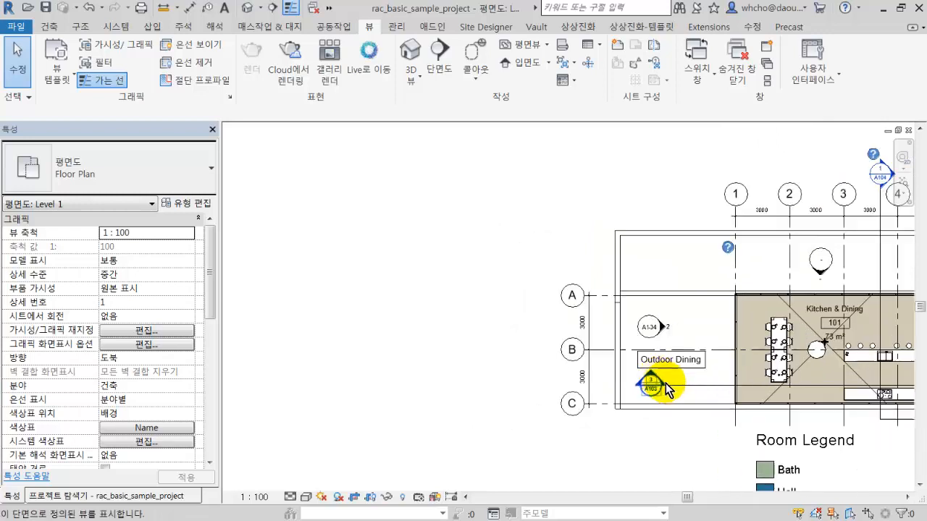
{"action": "scroll", "coordinate": [658, 380], "scroll_direction": "up", "scroll_amount": 3}
{"action": "double_click", "coordinate": [652, 374]}
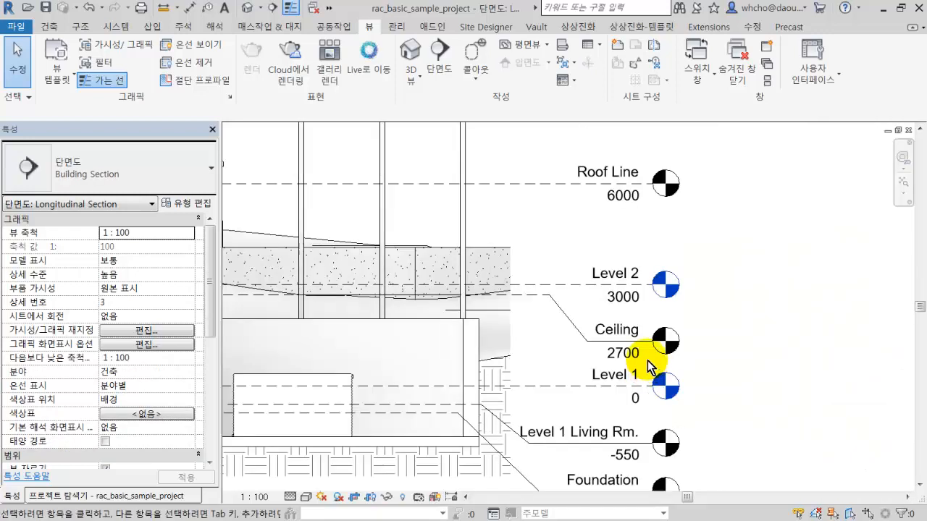
{"action": "double_click", "coordinate": [669, 288]}
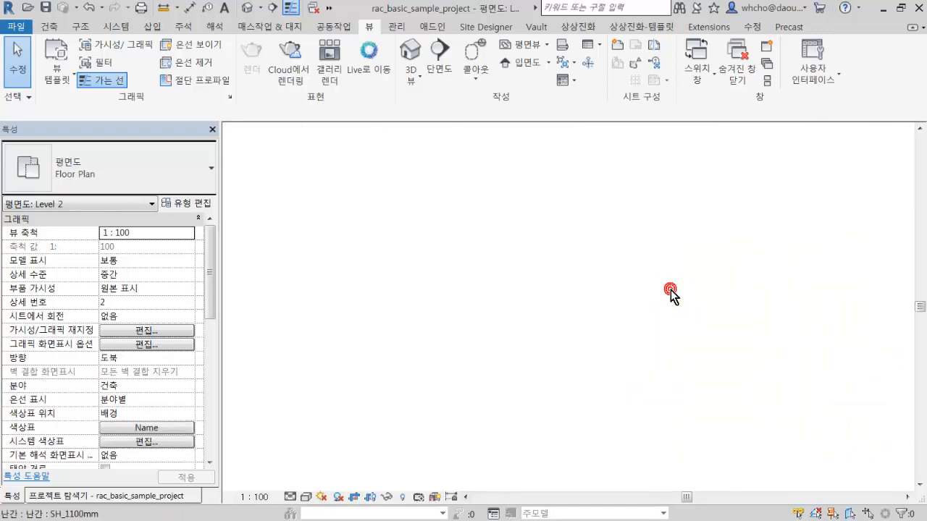
{"action": "scroll", "coordinate": [625, 268], "scroll_direction": "up", "scroll_amount": 2}
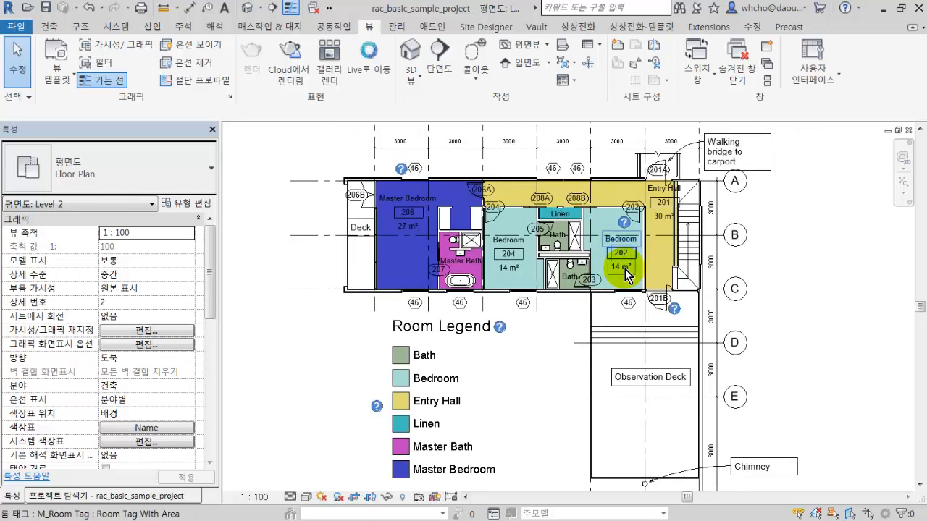
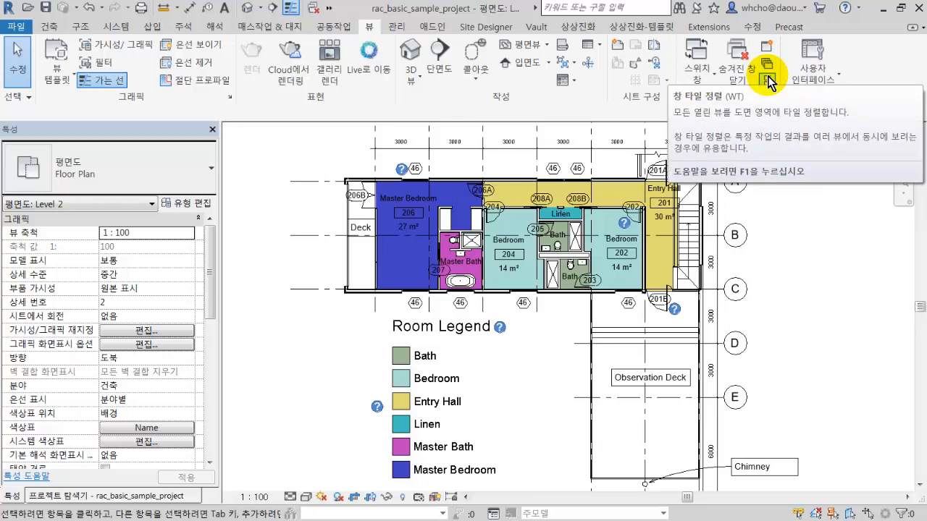
Alternate all open view windows between the tiled and cascaded arrangements, finishing with them cascaded
{"action": "left_click", "coordinate": [767, 80]}
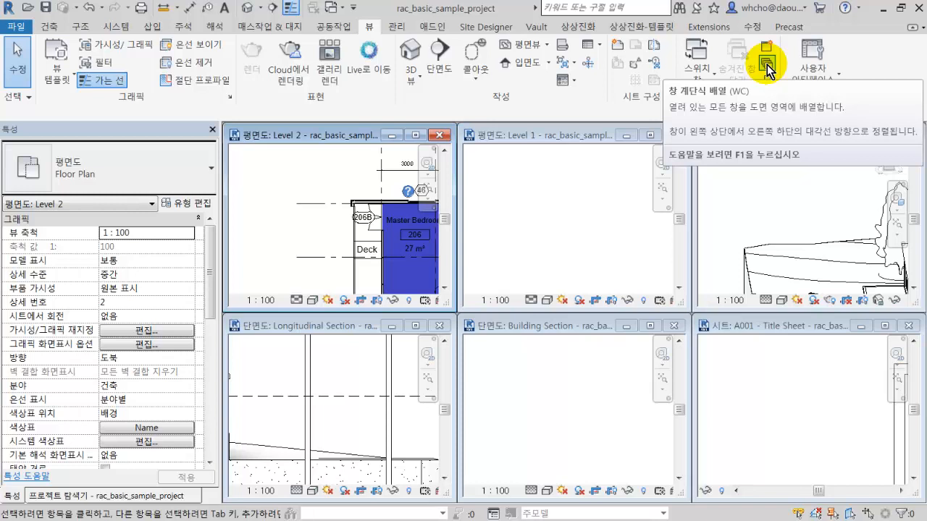
{"action": "left_click", "coordinate": [766, 71]}
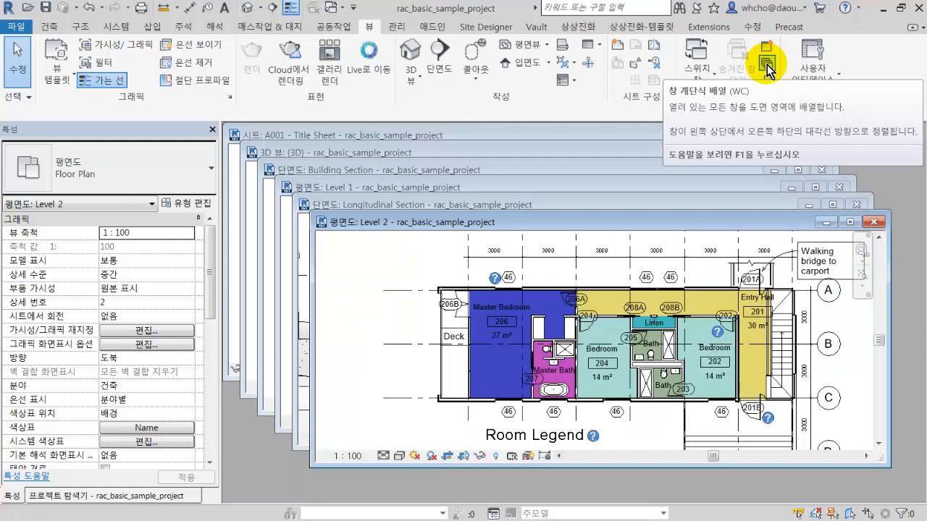
{"action": "key", "text": "w"}
{"action": "key", "text": "t"}
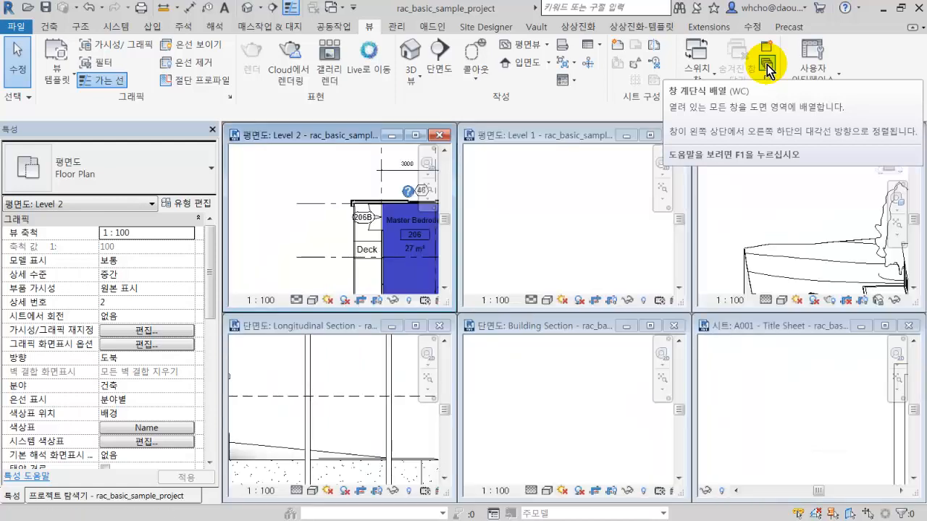
{"action": "left_click", "coordinate": [766, 70]}
{"action": "key", "text": "w"}
{"action": "key", "text": "t"}
{"action": "left_click", "coordinate": [766, 70]}
{"action": "key", "text": "w"}
{"action": "key", "text": "t"}
{"action": "left_click", "coordinate": [766, 70]}
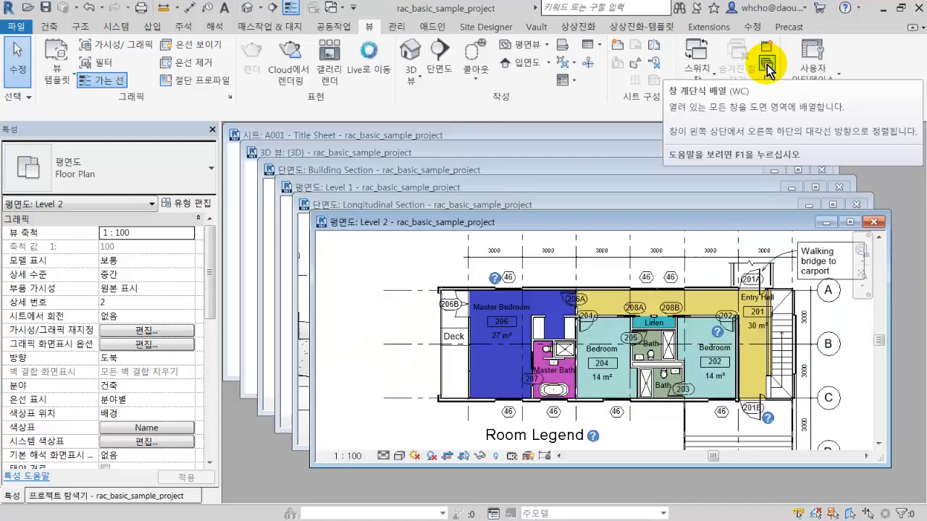
Switch the six open view windows repeatedly between tiled and cascaded, ending with the Level 2 floor plan foremost in the cascade
{"action": "key", "text": "w"}
{"action": "key", "text": "t"}
{"action": "left_click", "coordinate": [767, 71]}
{"action": "key", "text": "w"}
{"action": "key", "text": "t"}
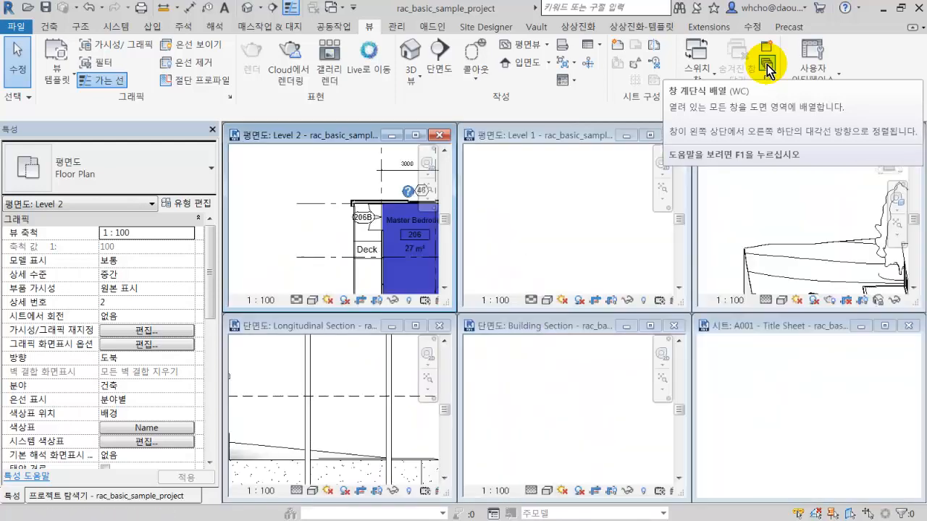
{"action": "left_click", "coordinate": [766, 70]}
{"action": "key", "text": "w"}
{"action": "key", "text": "t"}
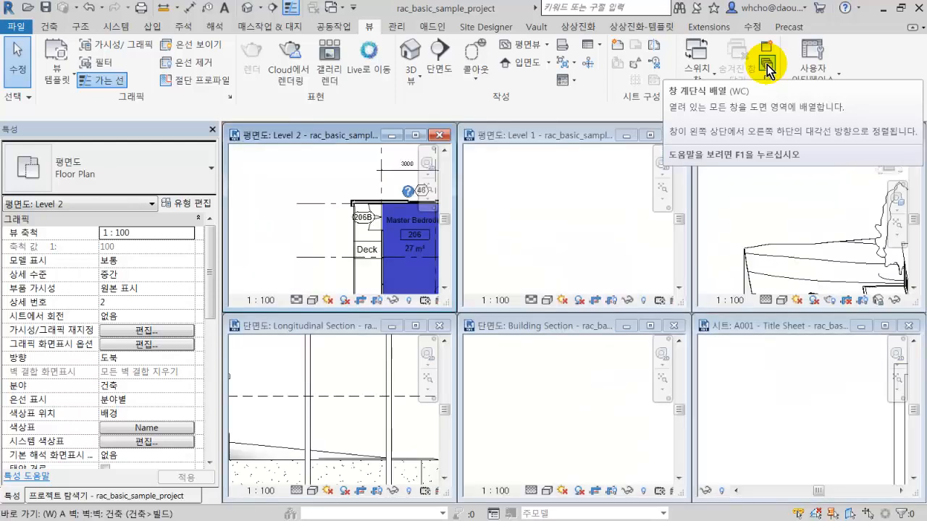
{"action": "left_click", "coordinate": [766, 71]}
{"action": "key", "text": "w"}
{"action": "key", "text": "t"}
{"action": "left_click", "coordinate": [767, 70]}
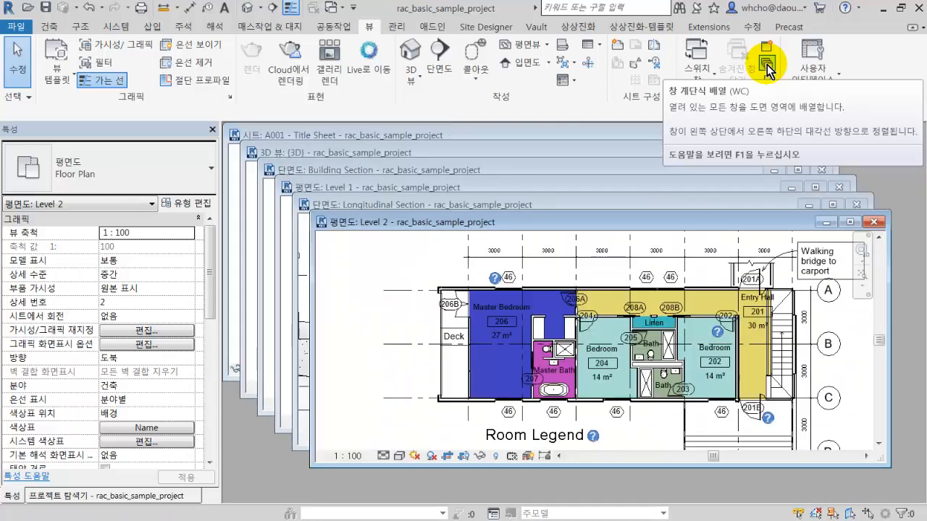
{"action": "key", "text": "w"}
{"action": "key", "text": "t"}
{"action": "left_click", "coordinate": [766, 70]}
{"action": "key", "text": "w"}
{"action": "key", "text": "t"}
{"action": "left_click", "coordinate": [766, 71]}
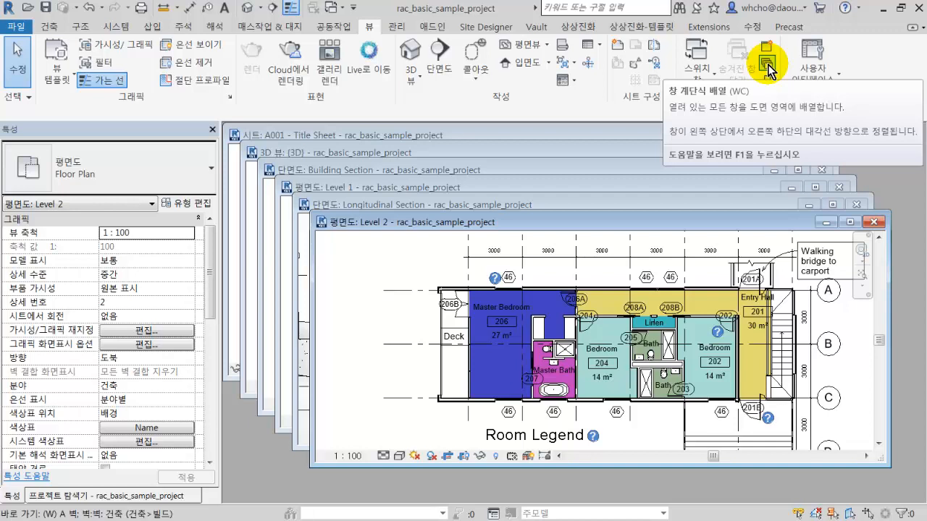
Tile the six open view windows and fit every view's contents to its own window
{"action": "key", "text": "t"}
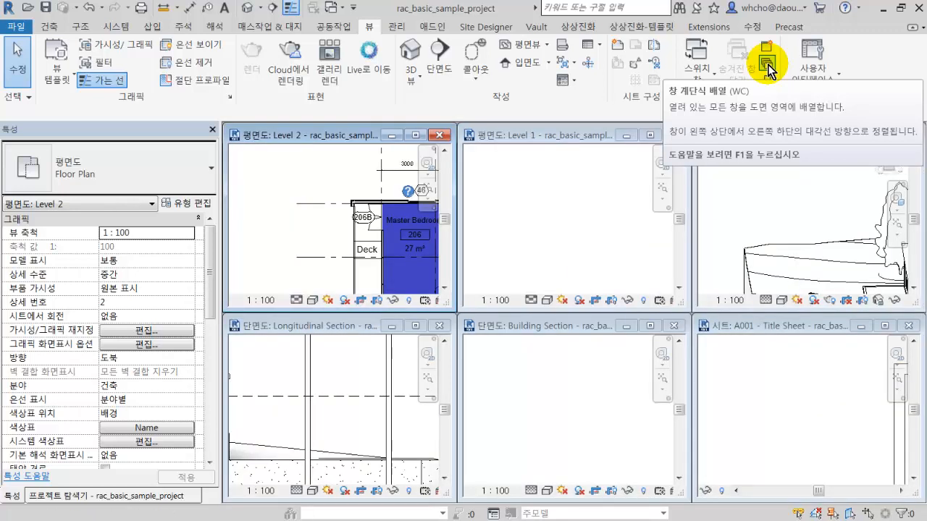
{"action": "key", "text": "z"}
{"action": "key", "text": "a"}
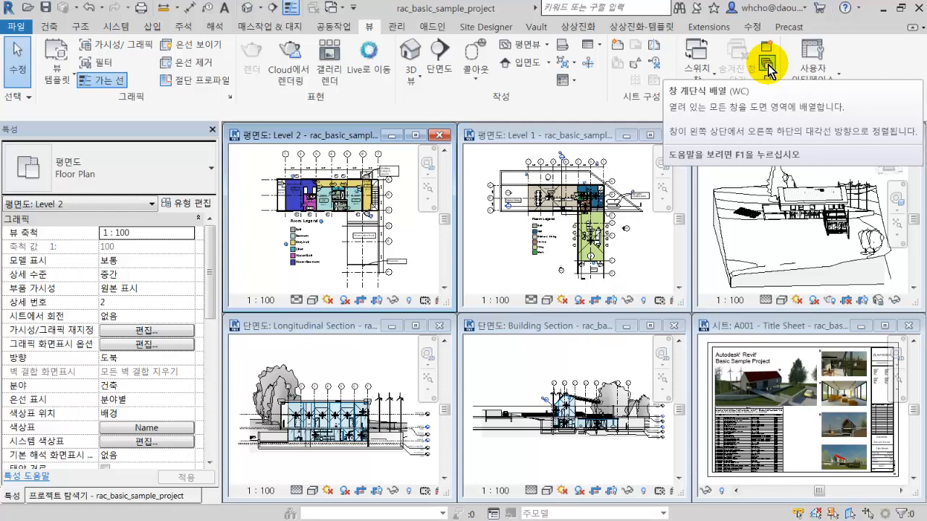
Close the {3D} view and the Level 1 floor plan, retiling the remaining windows after each closure with their contents fitted
{"action": "left_click", "coordinate": [907, 137]}
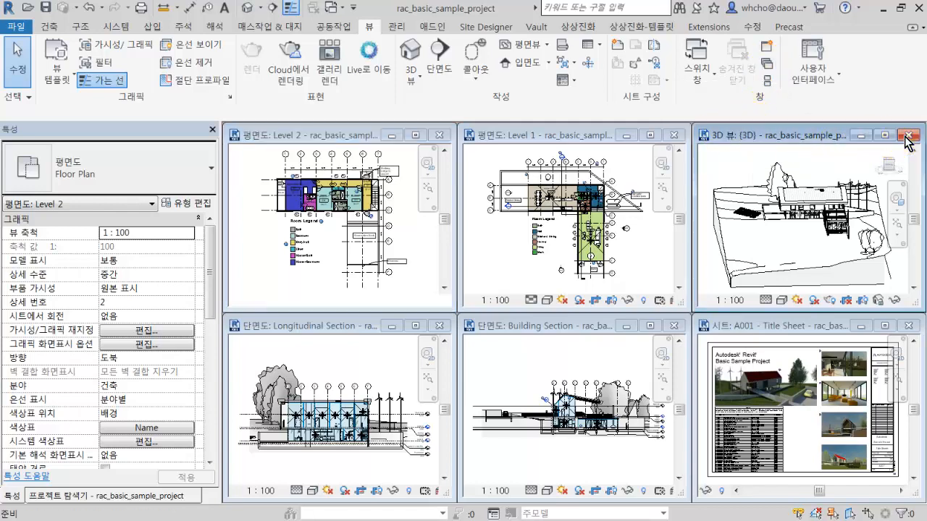
{"action": "key", "text": "w"}
{"action": "key", "text": "t"}
{"action": "key", "text": "z"}
{"action": "key", "text": "a"}
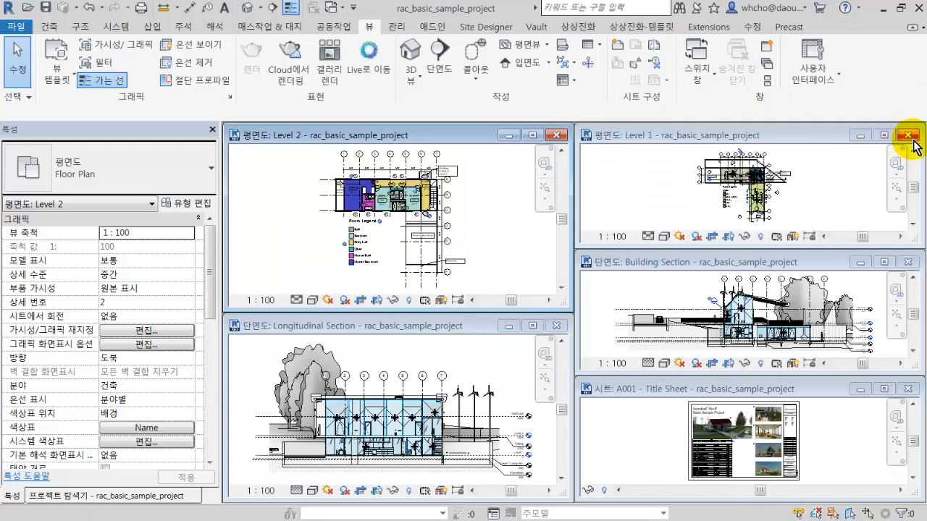
{"action": "left_click", "coordinate": [908, 136]}
{"action": "key", "text": "w"}
{"action": "key", "text": "t"}
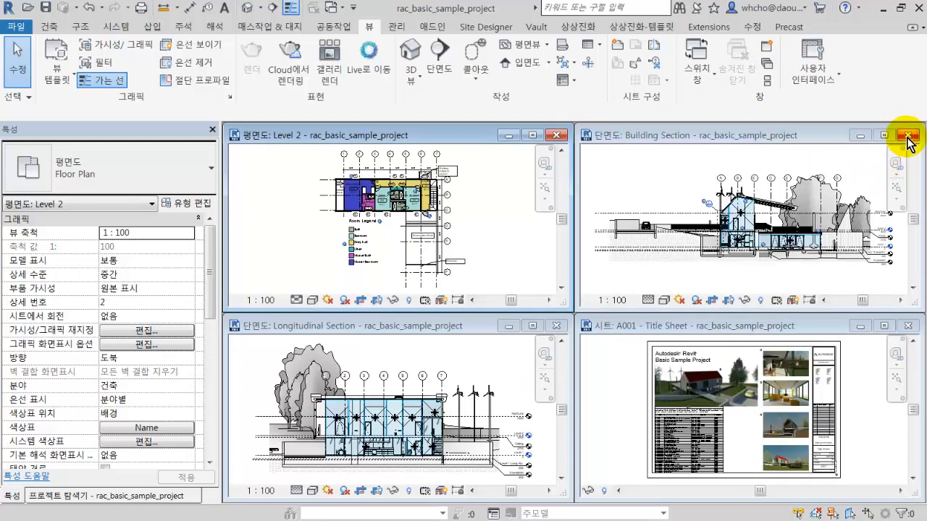
Close the Building Section and A001 Title Sheet windows, and tile Level 2 and Longitudinal Section side by side with both views fitted
{"action": "left_click", "coordinate": [908, 135]}
{"action": "left_click", "coordinate": [907, 326]}
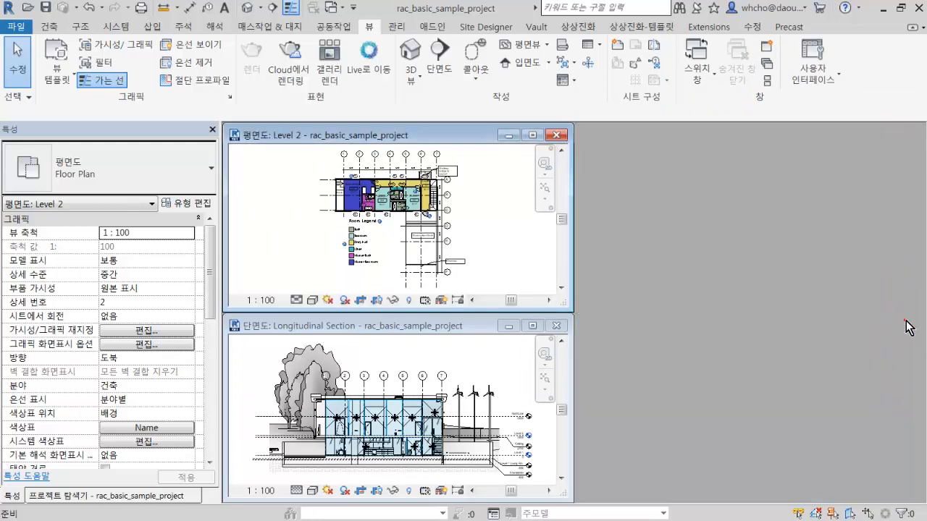
{"action": "key", "text": "w"}
{"action": "key", "text": "t"}
{"action": "key", "text": "z"}
{"action": "key", "text": "a"}
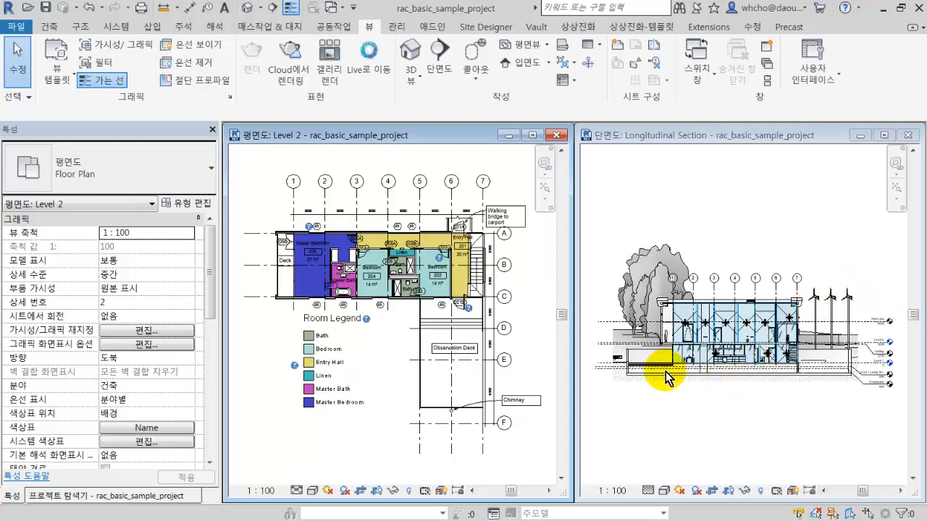
Select the exterior wall along the upper edge of the Master Bedroom in the Level 2 plan and inspect its highlight in the Longitudinal Section
{"action": "scroll", "coordinate": [665, 326], "scroll_direction": "up", "scroll_amount": 2}
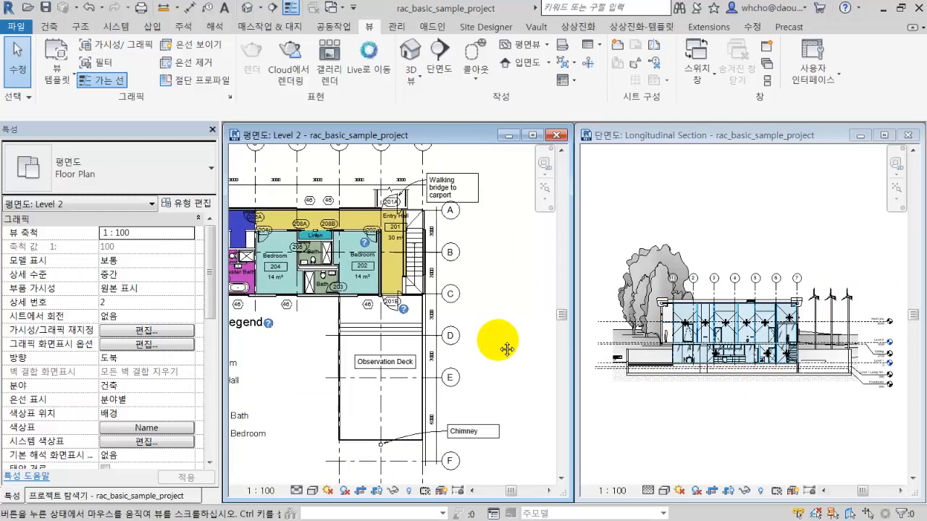
{"action": "scroll", "coordinate": [678, 330], "scroll_direction": "down", "scroll_amount": 1}
{"action": "left_click", "coordinate": [492, 318]}
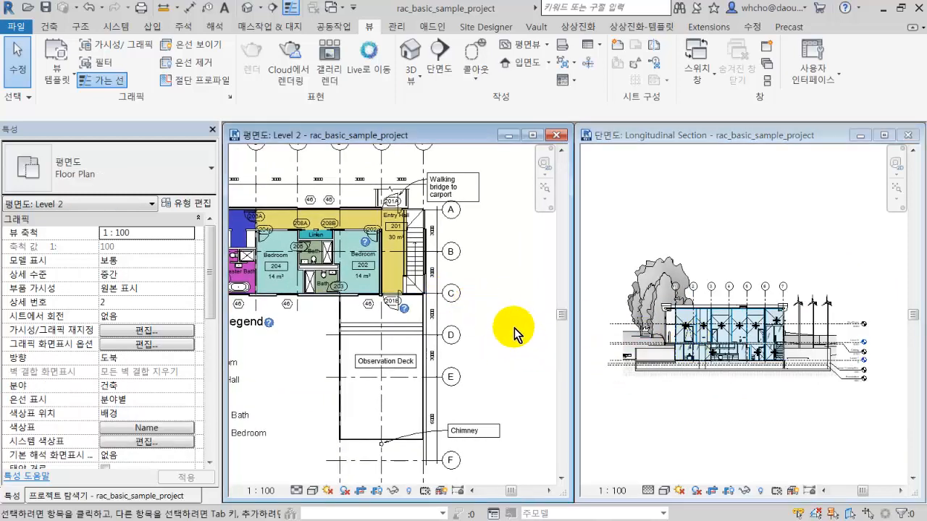
{"action": "middle_click_drag", "start_coordinate": [289, 250], "coordinate": [424, 297]}
{"action": "scroll", "coordinate": [403, 293], "scroll_direction": "up", "scroll_amount": 2}
{"action": "scroll", "coordinate": [379, 289], "scroll_direction": "up", "scroll_amount": 1}
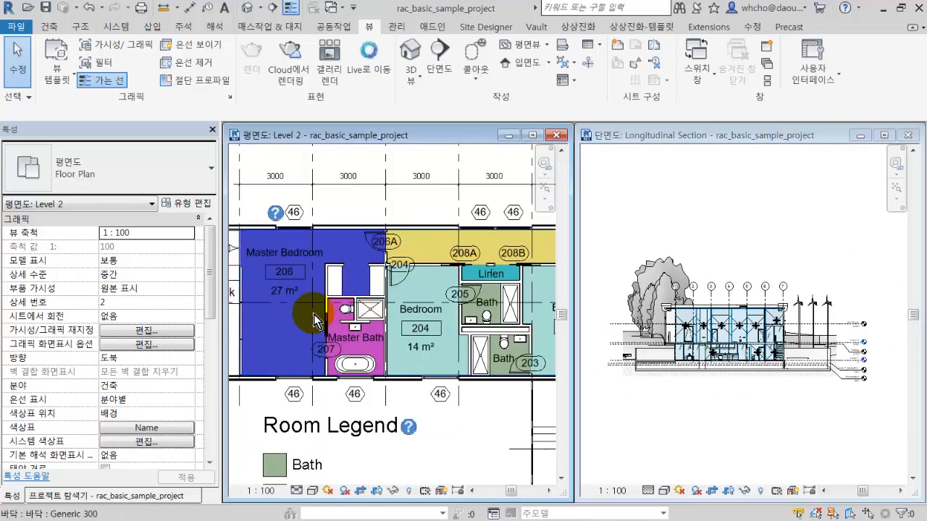
{"action": "middle_click_drag", "start_coordinate": [316, 317], "coordinate": [379, 340]}
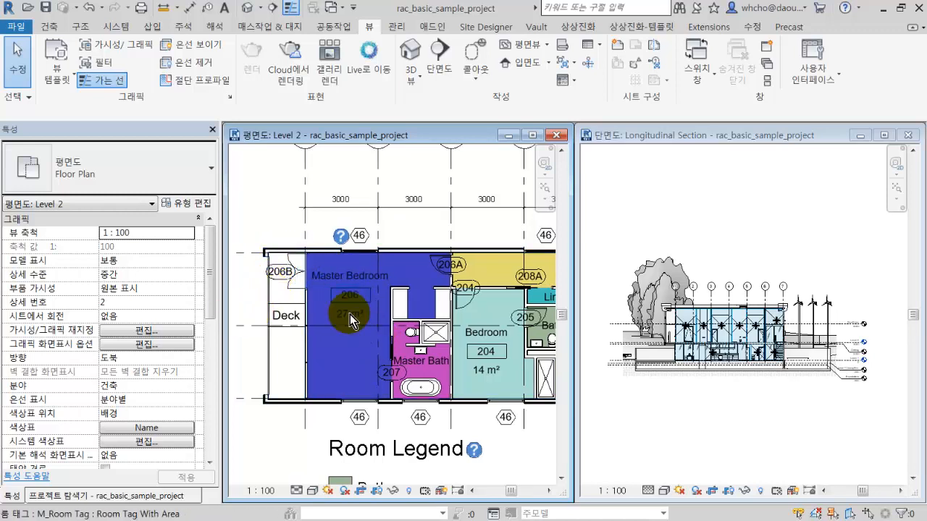
{"action": "scroll", "coordinate": [350, 317], "scroll_direction": "up", "scroll_amount": 1}
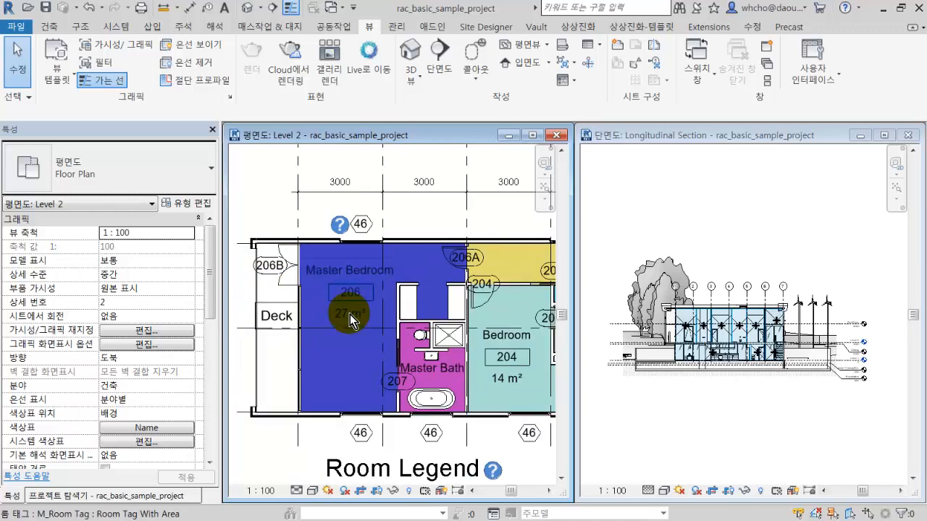
{"action": "left_click", "coordinate": [281, 246]}
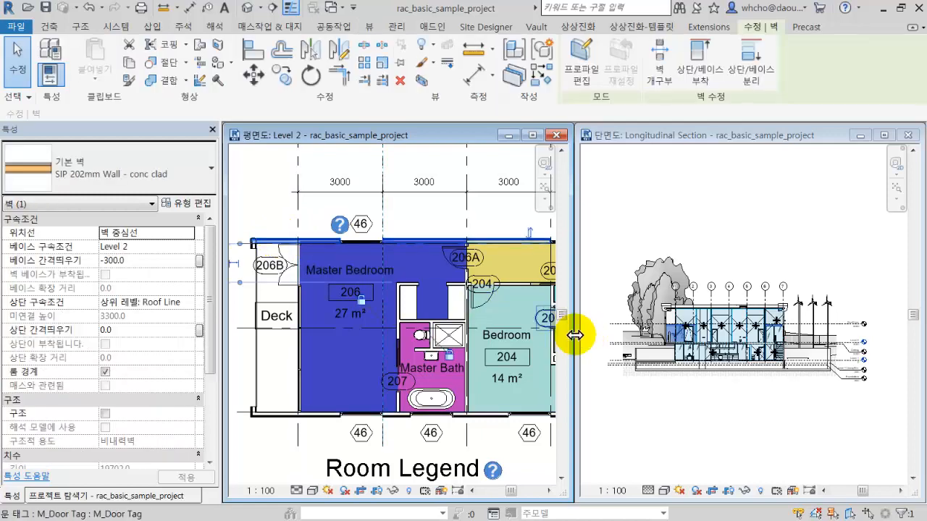
{"action": "left_click", "coordinate": [644, 373]}
{"action": "scroll", "coordinate": [644, 373], "scroll_direction": "up", "scroll_amount": 6}
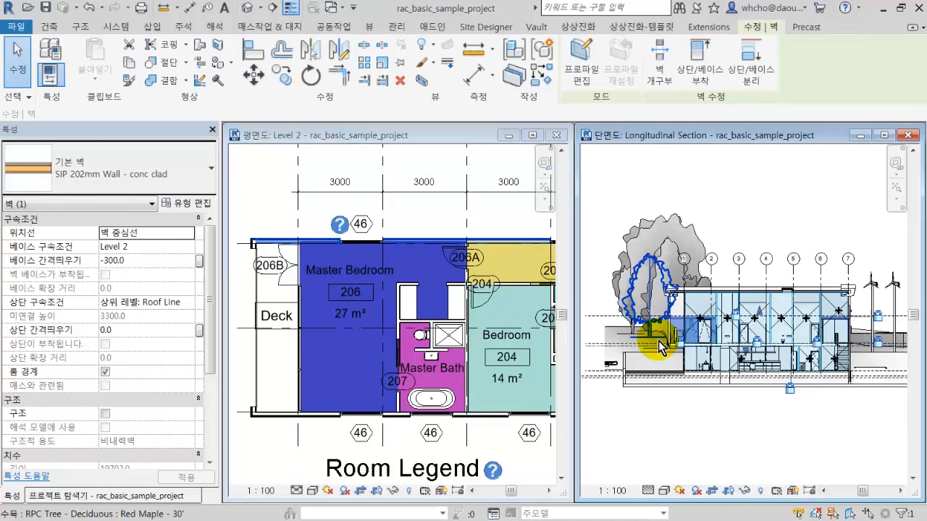
{"action": "mouse_move", "coordinate": [713, 272]}
{"action": "middle_mouse_down"}
{"action": "mouse_move", "coordinate": [786, 290]}
{"action": "mouse_move", "coordinate": [700, 281]}
{"action": "middle_mouse_up"}
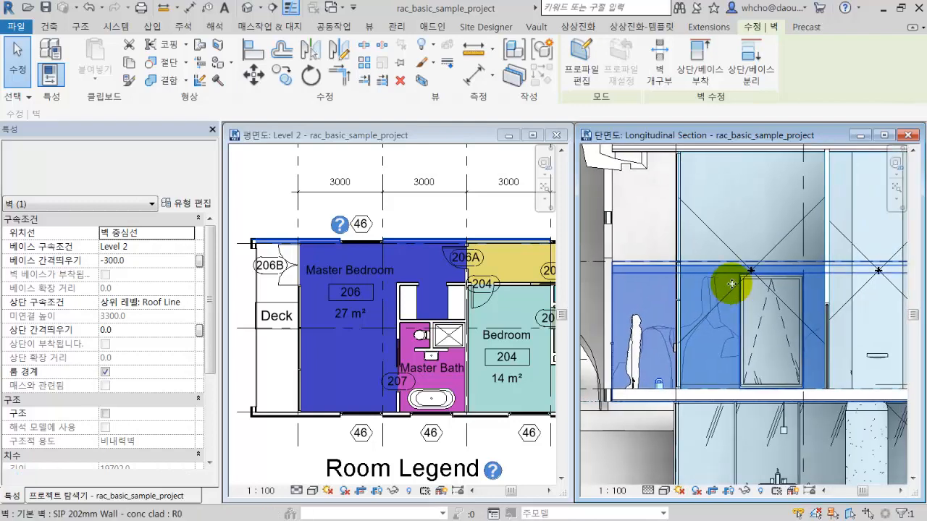
Deselect and reselect the Master Bedroom's upper exterior wall in Level 2, and try to edit its profile from the plan
{"action": "left_click", "coordinate": [284, 218]}
{"action": "left_click", "coordinate": [283, 211]}
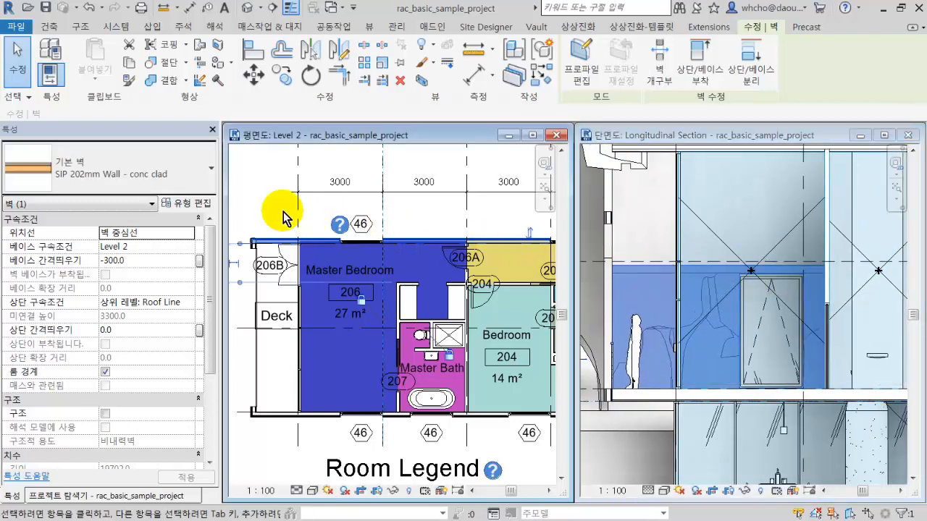
{"action": "left_click", "coordinate": [281, 230]}
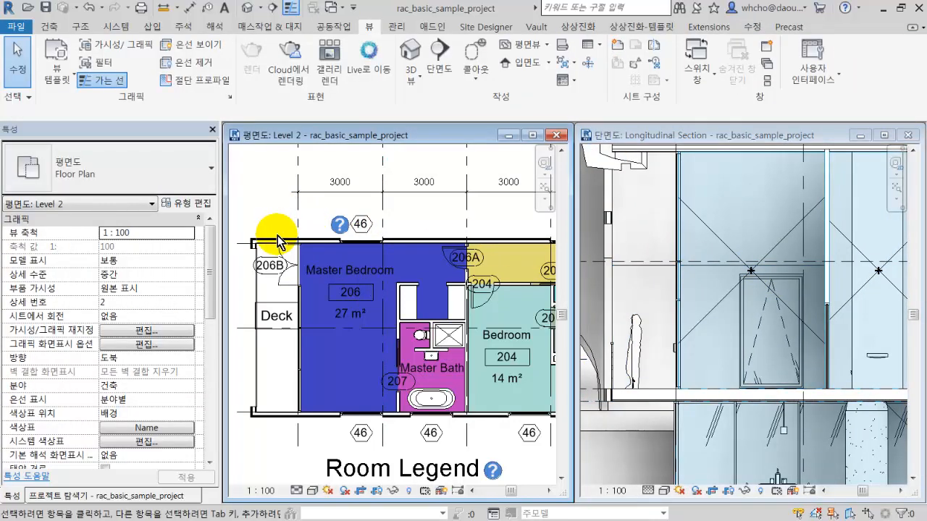
{"action": "left_click", "coordinate": [279, 241]}
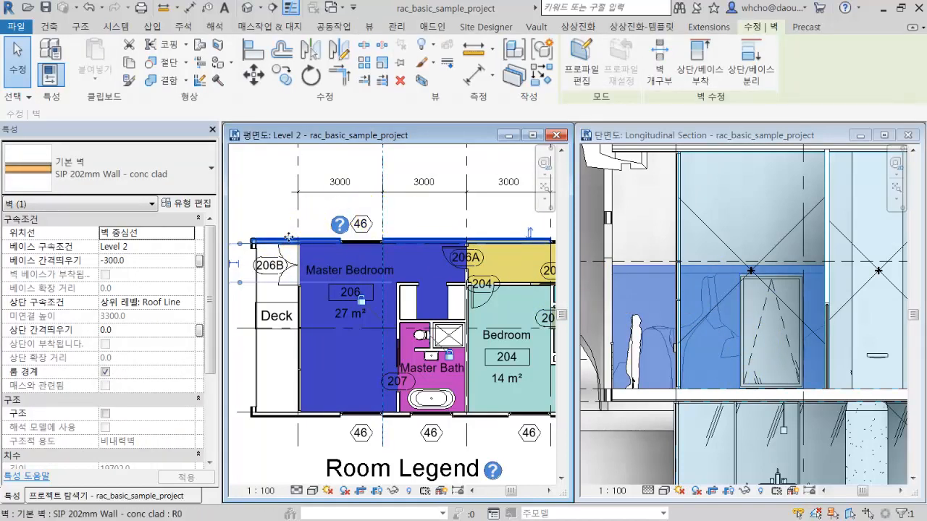
{"action": "double_click", "coordinate": [288, 238]}
{"action": "key", "text": "Escape"}
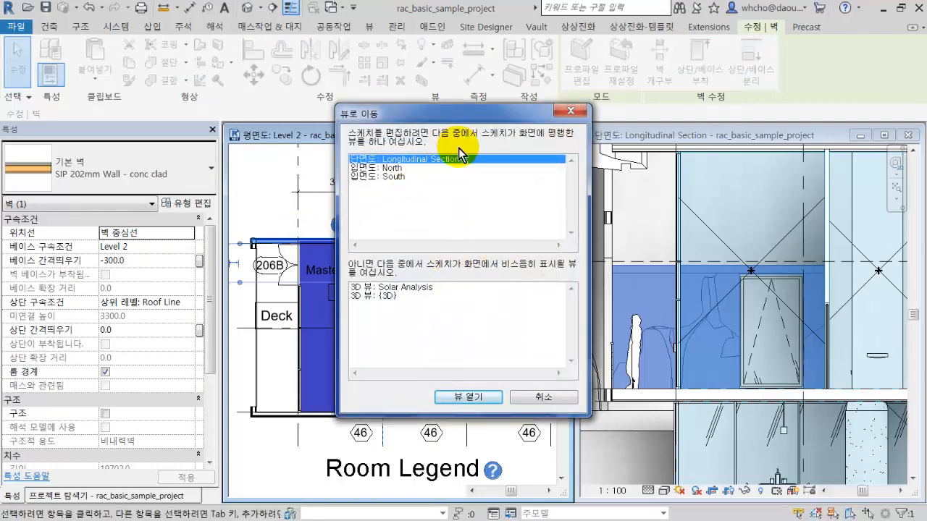
Edit the selected wall's profile in the Longitudinal Section, adding a rectangular opening about 1600 mm wide and 2700 mm high around the standing figure
{"action": "left_click", "coordinate": [636, 286]}
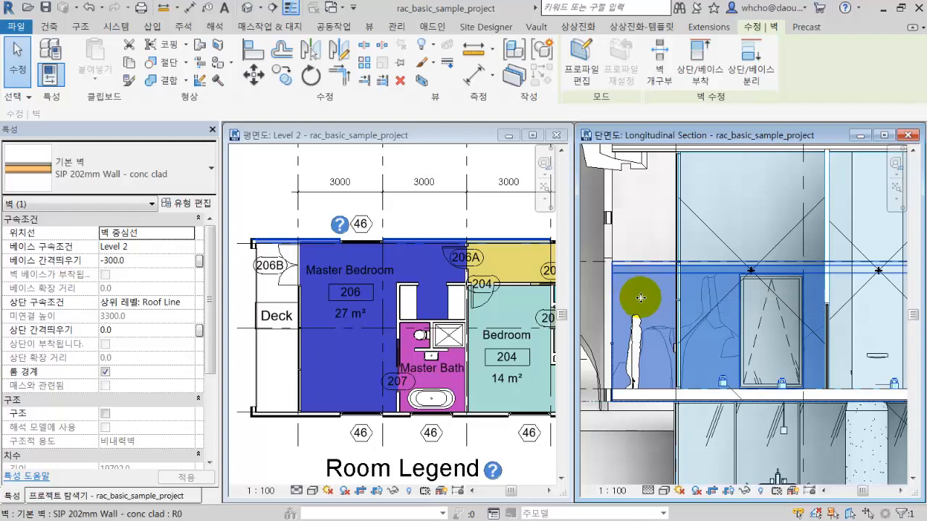
{"action": "middle_click_drag", "start_coordinate": [641, 297], "coordinate": [682, 297]}
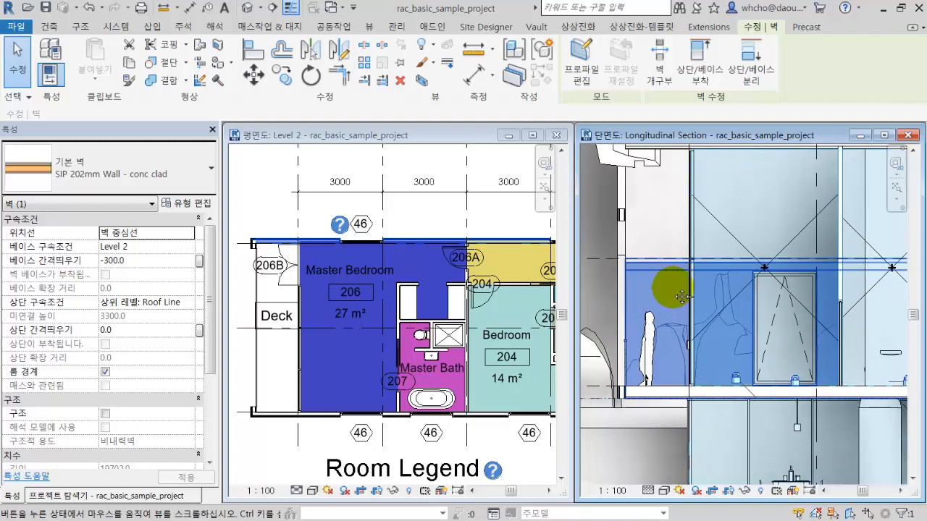
{"action": "scroll", "coordinate": [673, 288], "scroll_direction": "up", "scroll_amount": 2}
{"action": "scroll", "coordinate": [672, 288], "scroll_direction": "down", "scroll_amount": 1}
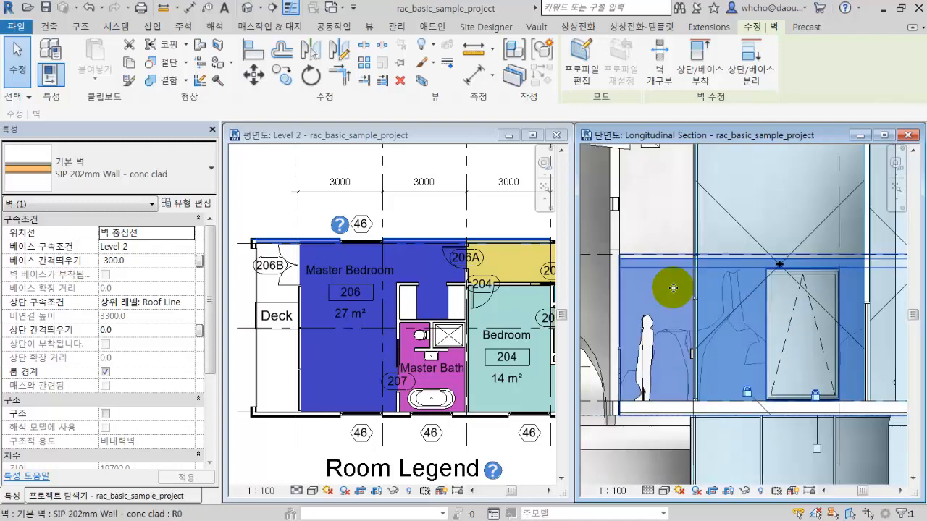
{"action": "left_click", "coordinate": [585, 90]}
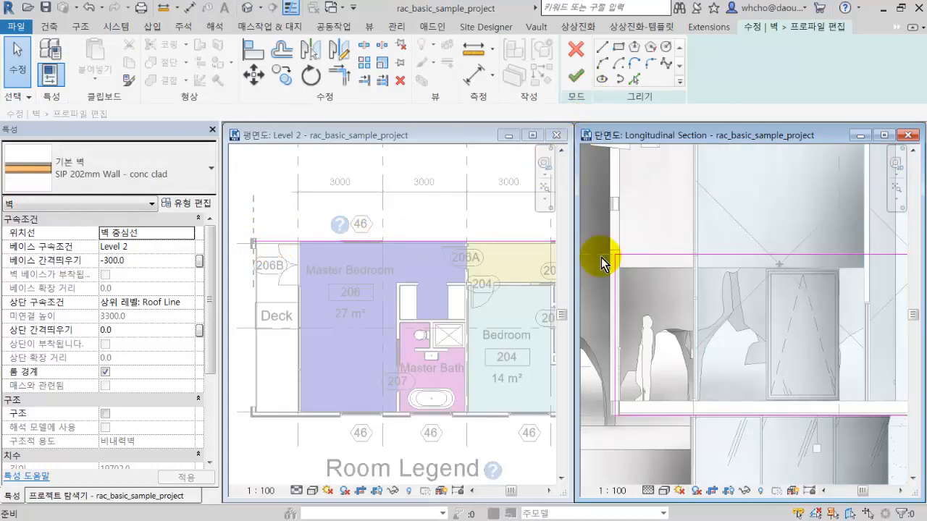
{"action": "scroll", "coordinate": [697, 288], "scroll_direction": "down", "scroll_amount": 5}
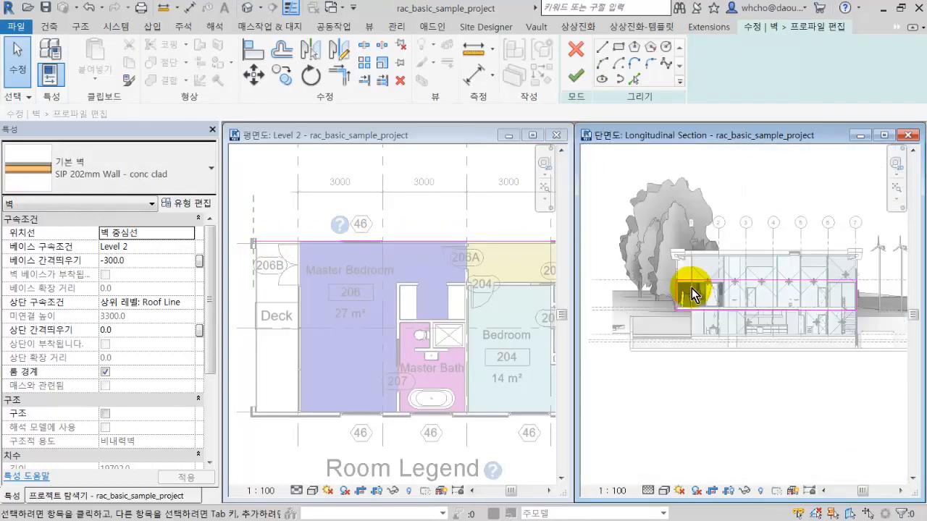
{"action": "scroll", "coordinate": [691, 293], "scroll_direction": "up", "scroll_amount": 5}
{"action": "left_click", "coordinate": [617, 49]}
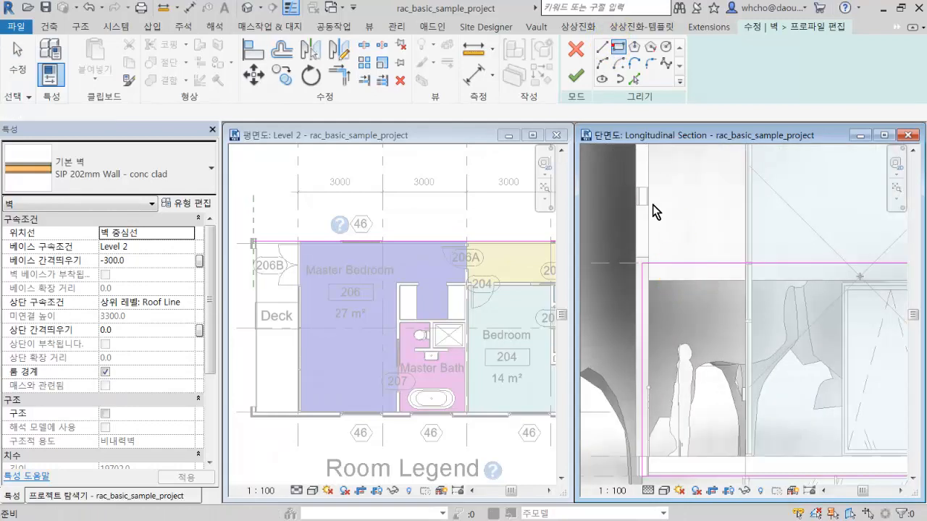
{"action": "left_click", "coordinate": [664, 281]}
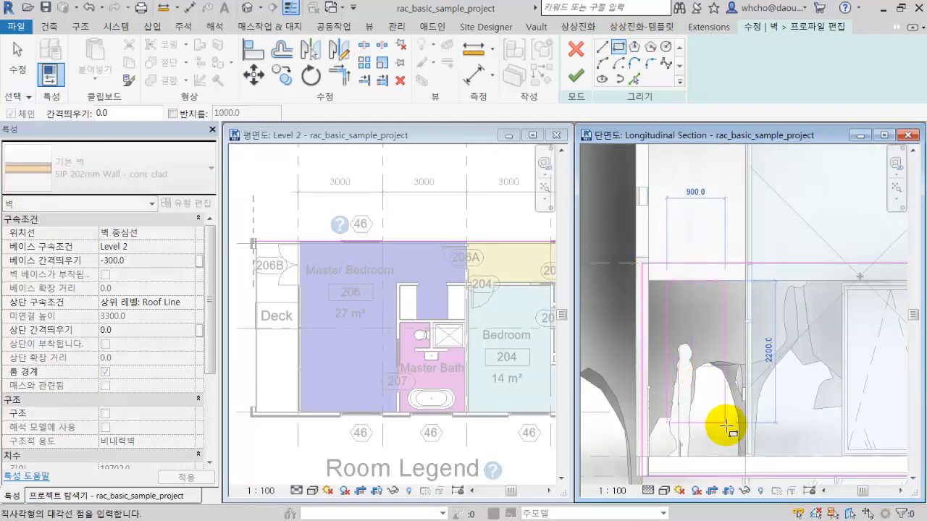
{"action": "left_click", "coordinate": [769, 454]}
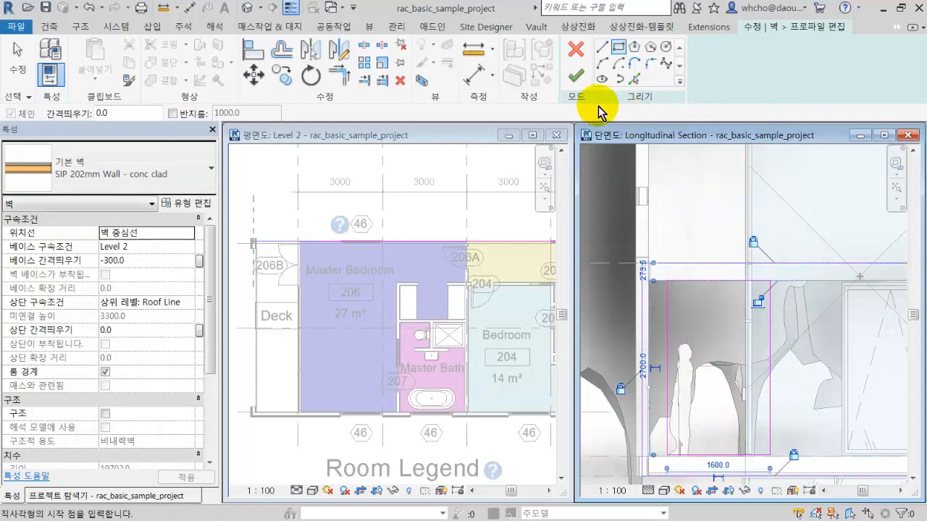
{"action": "left_click", "coordinate": [575, 75]}
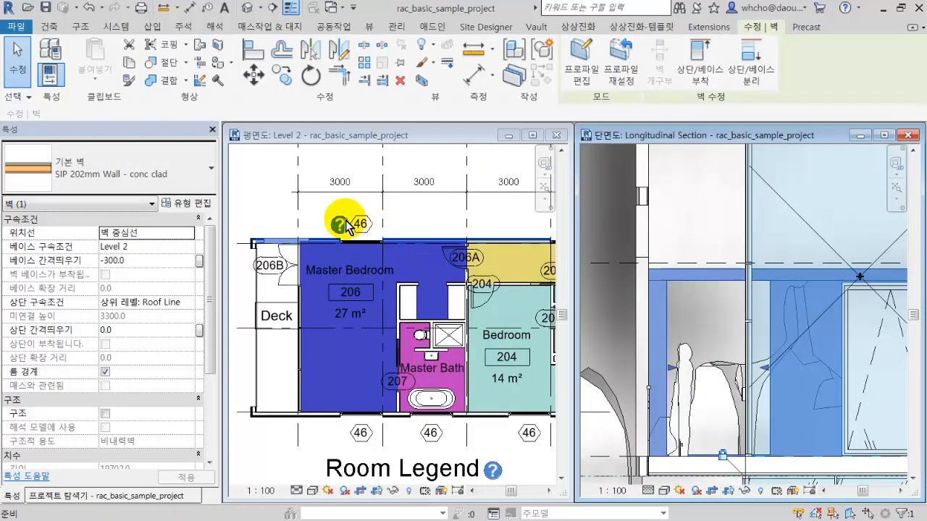
Deselect the wall and examine the new opening beside door 206B in the Level 2 plan and in the Longitudinal Section
{"action": "scroll", "coordinate": [333, 230], "scroll_direction": "up", "scroll_amount": 5}
{"action": "middle_click_drag", "start_coordinate": [299, 242], "coordinate": [414, 217]}
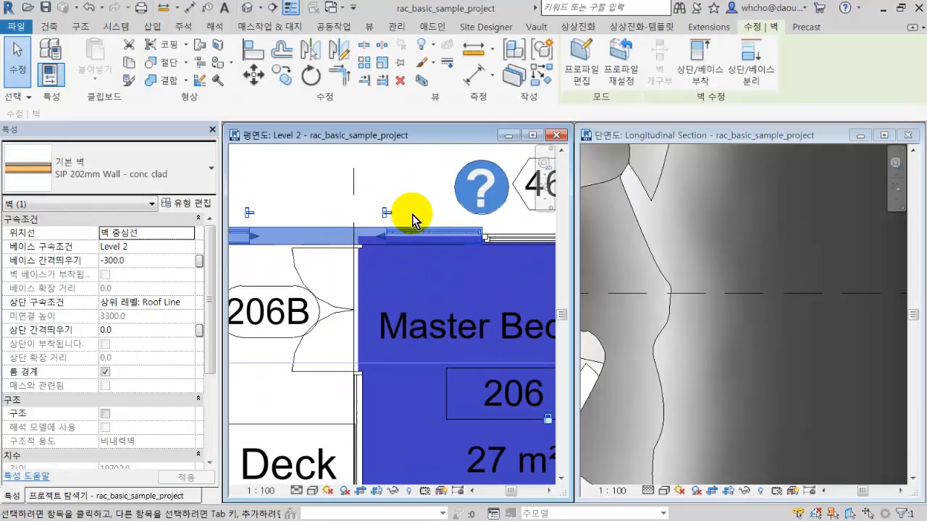
{"action": "left_click", "coordinate": [311, 192]}
{"action": "middle_click_drag", "start_coordinate": [312, 193], "coordinate": [369, 222]}
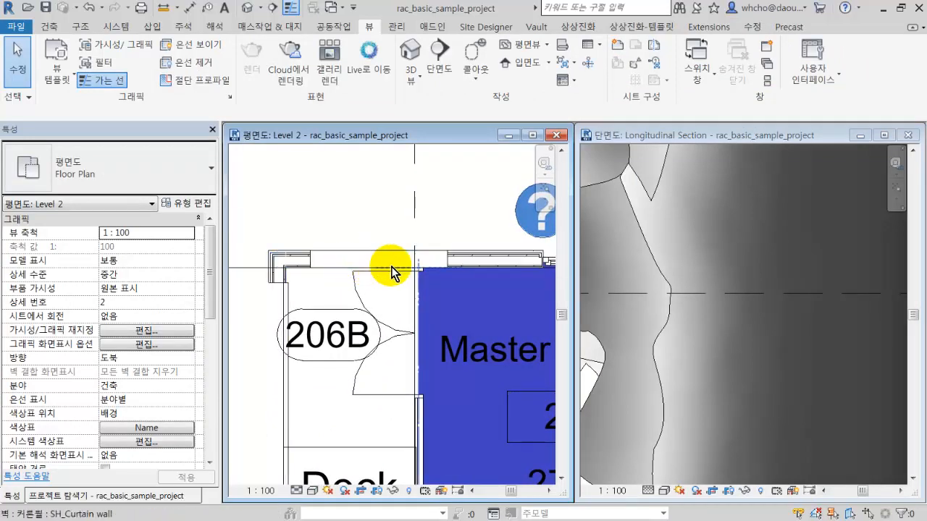
{"action": "left_click", "coordinate": [716, 294]}
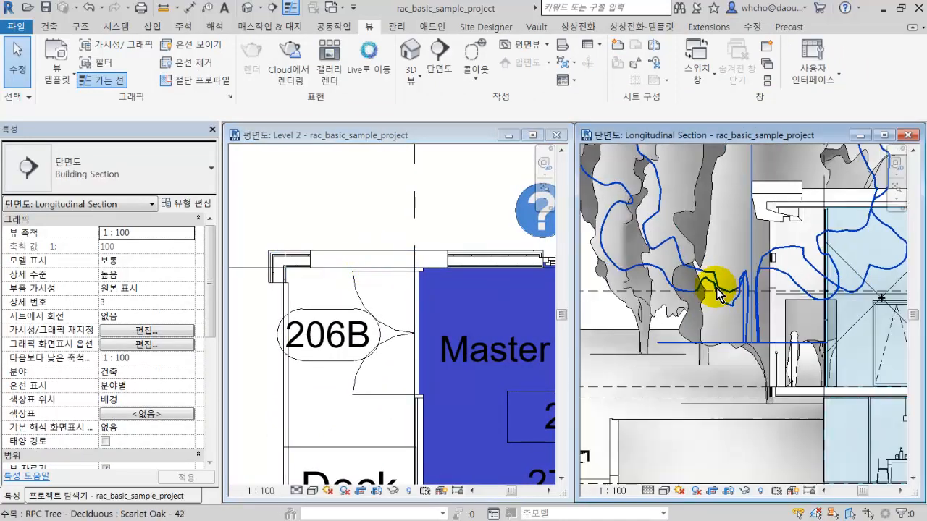
Open the default 3D view and tile it with the Level 2 plan and the Longitudinal Section
{"action": "scroll", "coordinate": [767, 314], "scroll_direction": "up", "scroll_amount": 2}
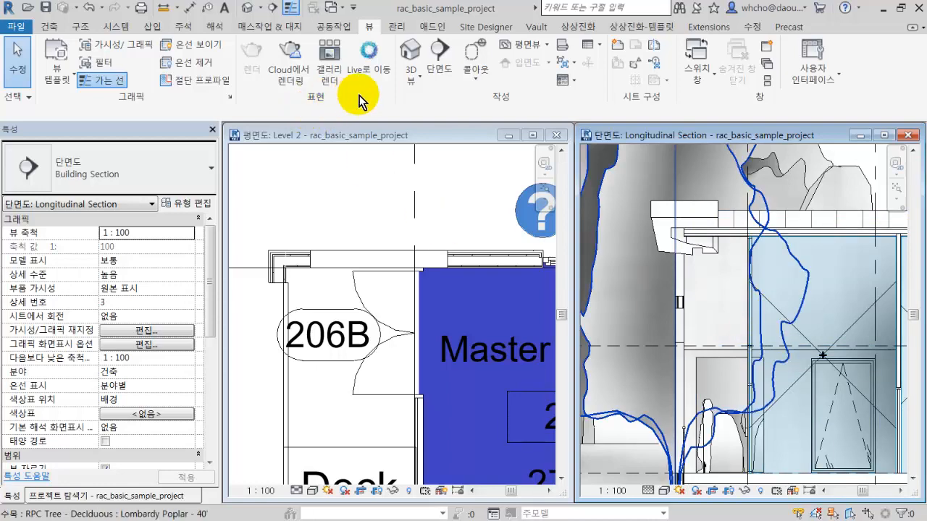
{"action": "left_click", "coordinate": [409, 56]}
{"action": "key", "text": "w"}
{"action": "key", "text": "t"}
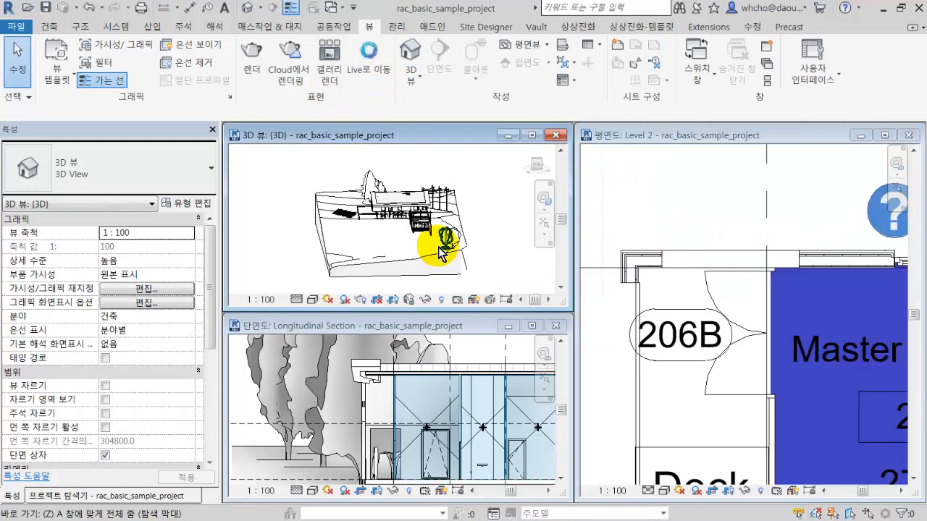
Select the long SIP 202mm exterior wall of Level 2 beside the balcony in the 3D view
{"action": "middle_click_drag", "start_coordinate": [456, 250], "coordinate": [363, 173], "text": "shift"}
{"action": "scroll", "coordinate": [392, 262], "scroll_direction": "up", "scroll_amount": 4}
{"action": "scroll", "coordinate": [346, 257], "scroll_direction": "up", "scroll_amount": 5}
{"action": "scroll", "coordinate": [383, 210], "scroll_direction": "down", "scroll_amount": 3}
{"action": "middle_click_drag", "start_coordinate": [387, 218], "coordinate": [410, 294], "text": "shift"}
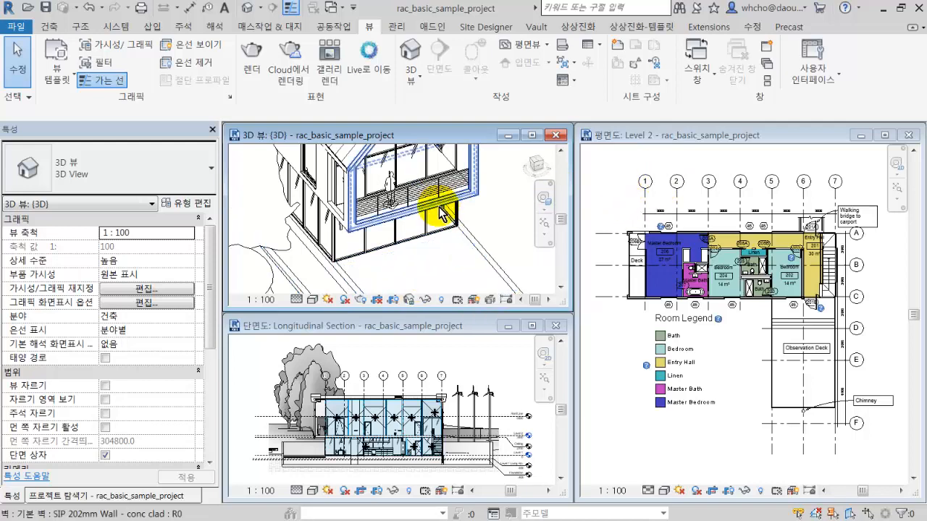
{"action": "middle_click_drag", "start_coordinate": [361, 191], "coordinate": [328, 191], "text": "shift"}
{"action": "left_click", "coordinate": [327, 191]}
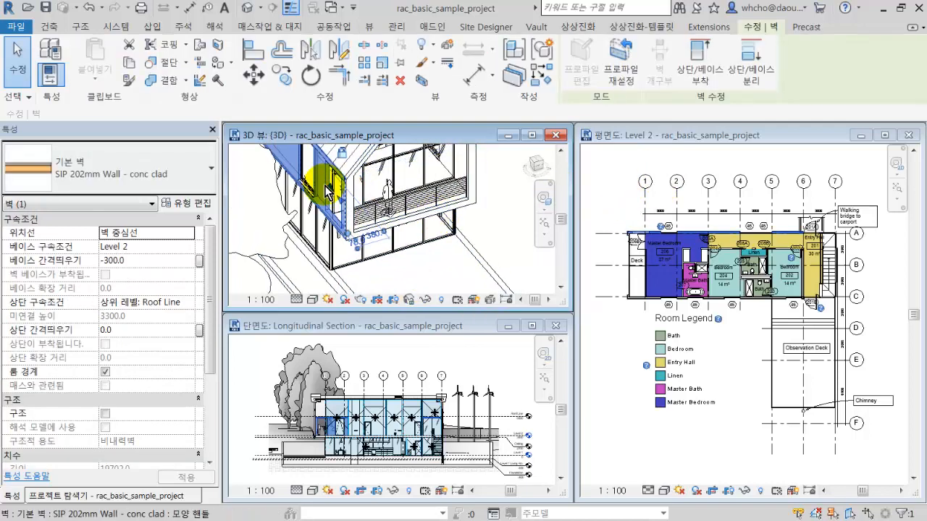
{"action": "middle_click_drag", "start_coordinate": [327, 192], "coordinate": [336, 252], "text": "shift"}
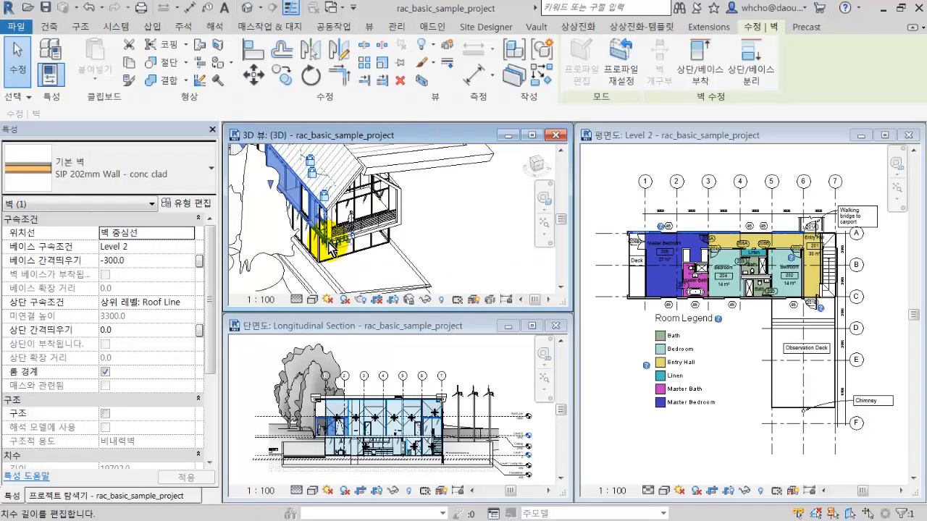
{"action": "left_click", "coordinate": [330, 245]}
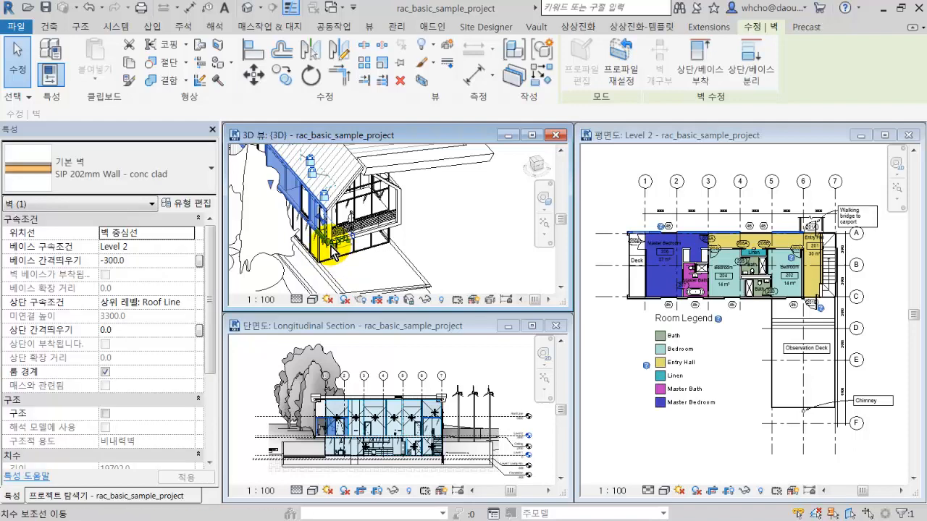
Edit the wall's profile in the 3D view, stretching its end edge outward past the balcony by about 10 m and removing the blocking constraints
{"action": "left_click", "coordinate": [581, 58]}
{"action": "left_click", "coordinate": [326, 229]}
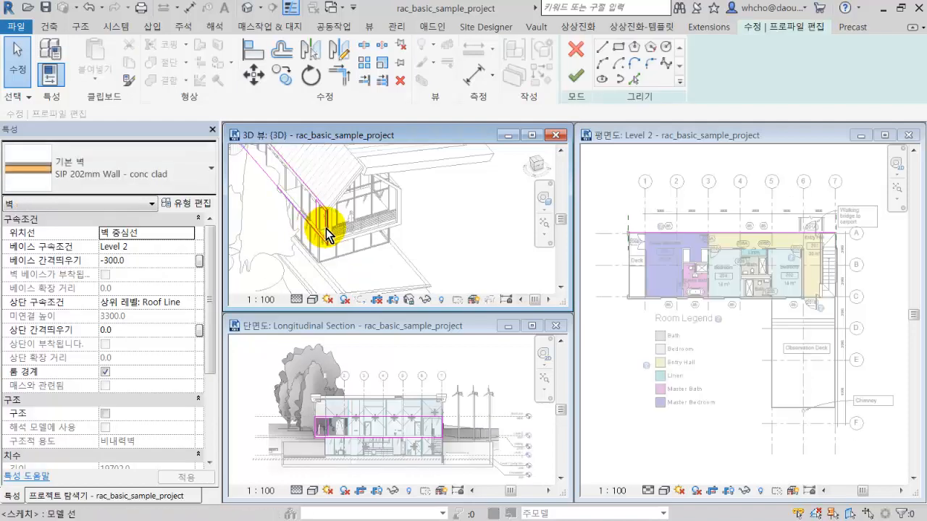
{"action": "mouse_move", "coordinate": [327, 229]}
{"action": "left_mouse_down"}
{"action": "mouse_move", "coordinate": [346, 275]}
{"action": "mouse_move", "coordinate": [369, 268]}
{"action": "mouse_move", "coordinate": [372, 277]}
{"action": "left_mouse_up"}
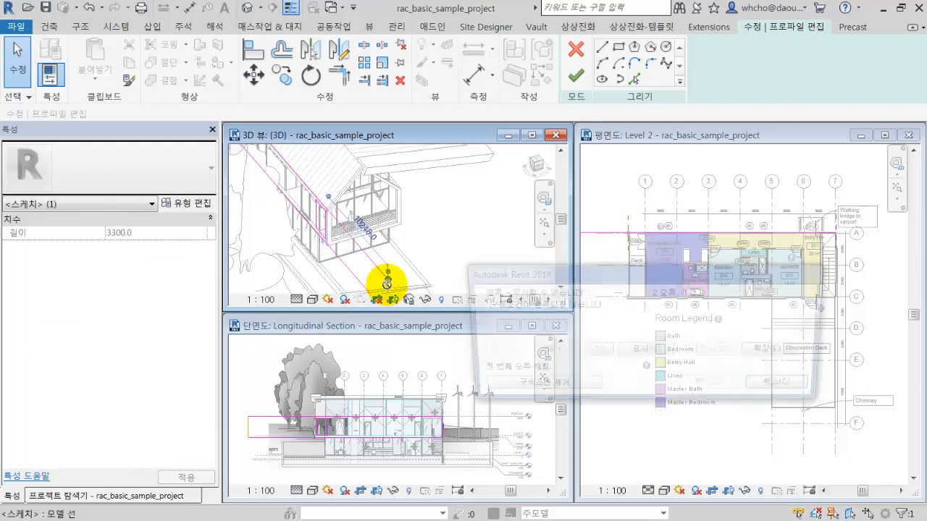
{"action": "left_click", "coordinate": [512, 384]}
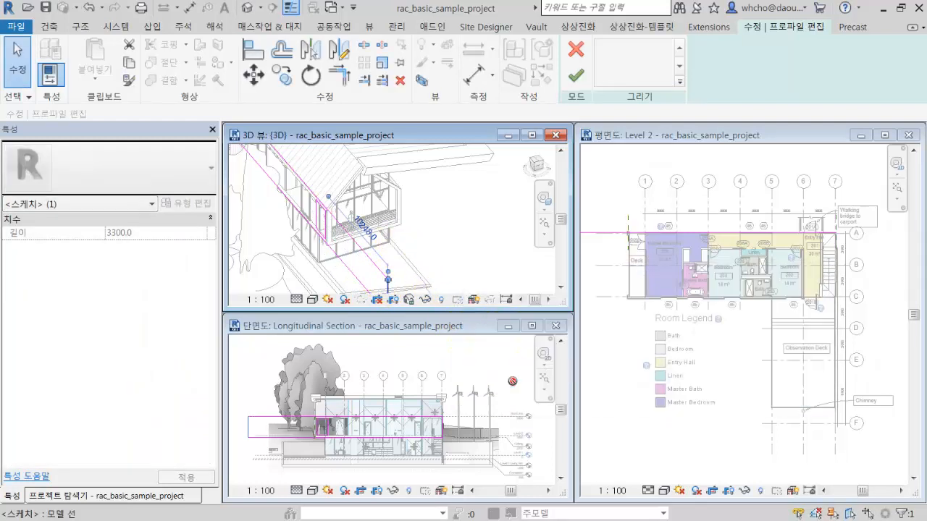
Check the stretched profile in the Level 2 plan and the 3D view, and finish the wall's profile edit
{"action": "left_click", "coordinate": [673, 296]}
{"action": "key", "text": "z"}
{"action": "key", "text": "a"}
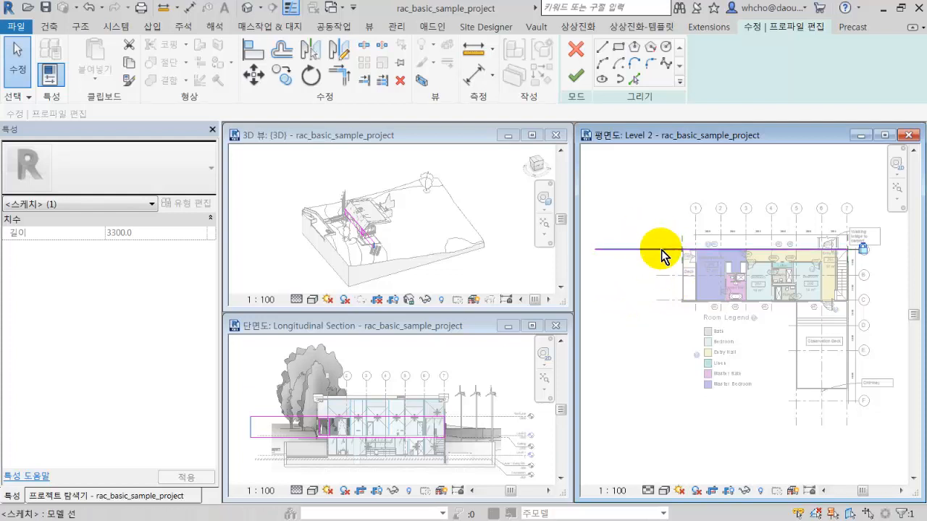
{"action": "left_click", "coordinate": [380, 255]}
{"action": "scroll", "coordinate": [380, 255], "scroll_direction": "up", "scroll_amount": 3}
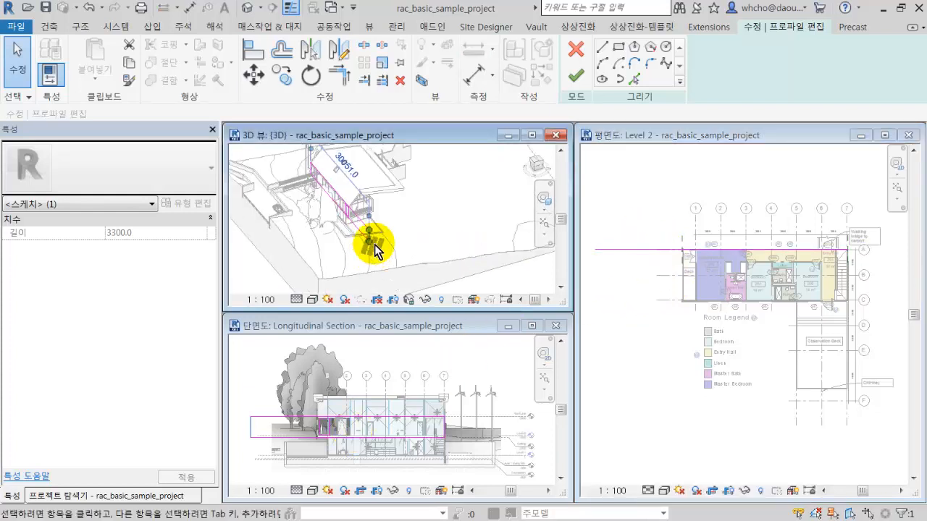
{"action": "left_click", "coordinate": [571, 79]}
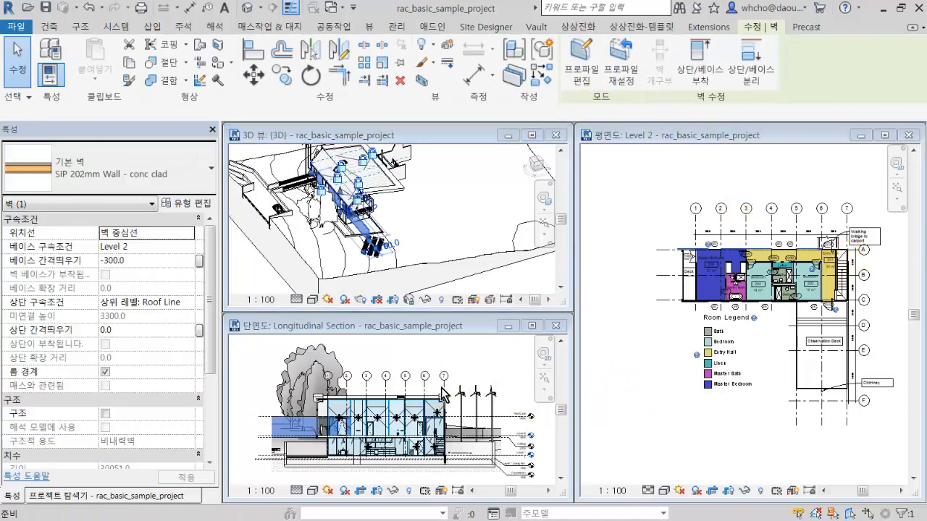
Examine the extended wall in the Longitudinal Section and beside door 206B in the Level 2 plan
{"action": "scroll", "coordinate": [312, 434], "scroll_direction": "up", "scroll_amount": 3}
{"action": "scroll", "coordinate": [311, 435], "scroll_direction": "up", "scroll_amount": 5}
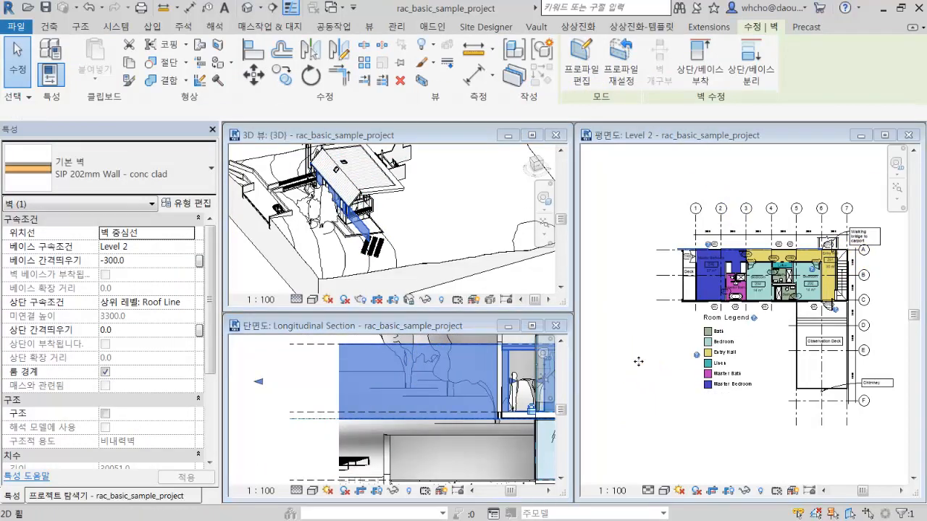
{"action": "left_click", "coordinate": [638, 362]}
{"action": "scroll", "coordinate": [688, 282], "scroll_direction": "up", "scroll_amount": 6}
{"action": "scroll", "coordinate": [645, 347], "scroll_direction": "down", "scroll_amount": 4}
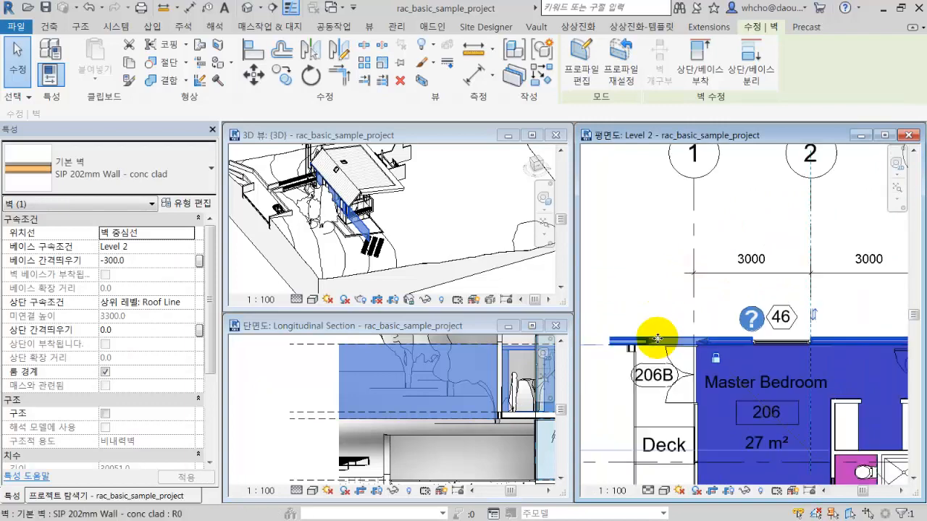
{"action": "scroll", "coordinate": [673, 326], "scroll_direction": "up", "scroll_amount": 4}
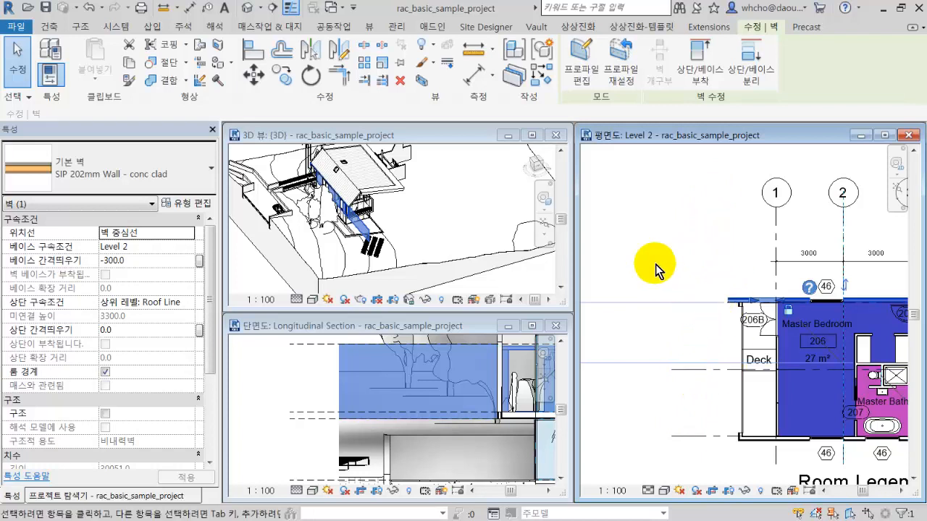
Deselect and reselect the extended wall in the 3D view to compare its highlight across the tiled views
{"action": "left_click", "coordinate": [498, 264]}
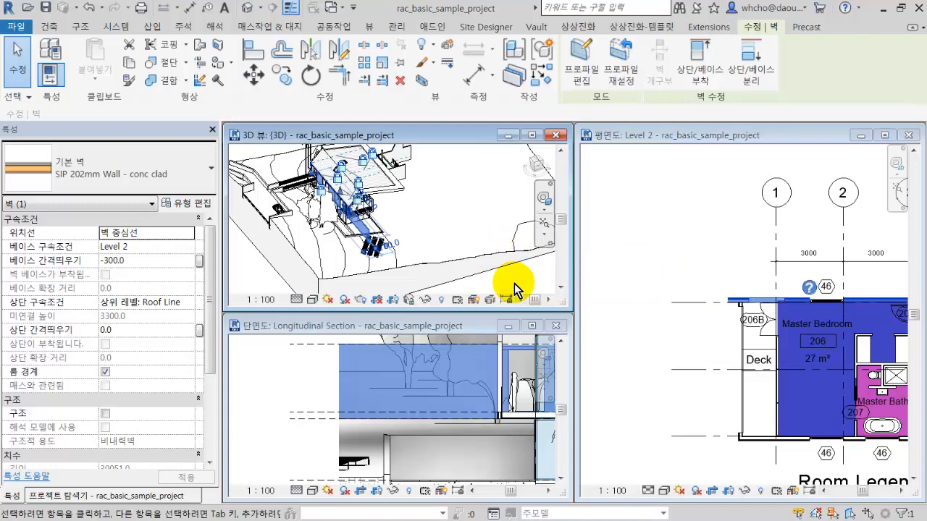
{"action": "left_click", "coordinate": [514, 283]}
{"action": "scroll", "coordinate": [361, 239], "scroll_direction": "up", "scroll_amount": 3}
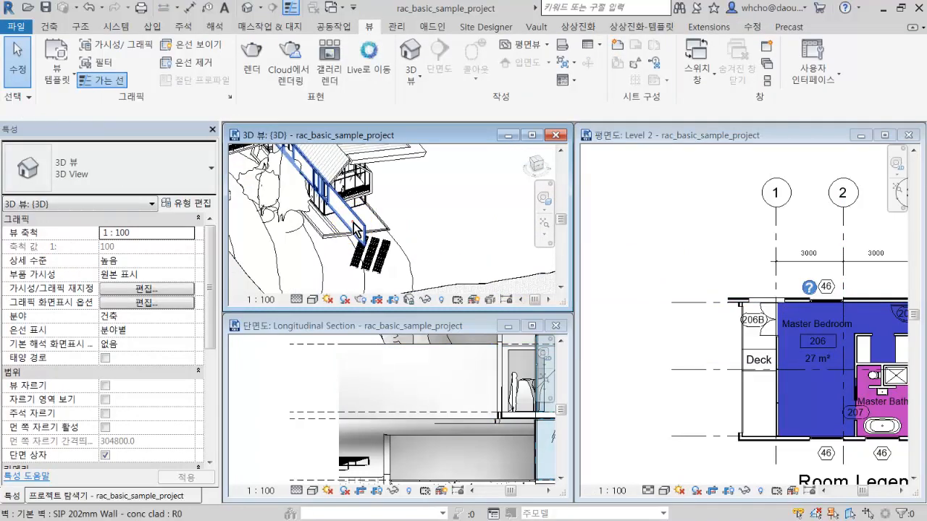
{"action": "left_click", "coordinate": [354, 230]}
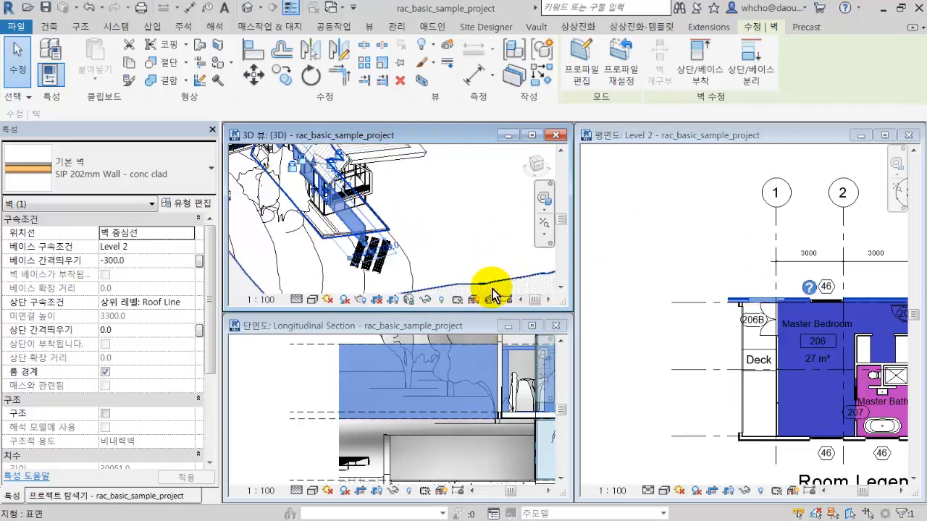
{"action": "left_click", "coordinate": [603, 263]}
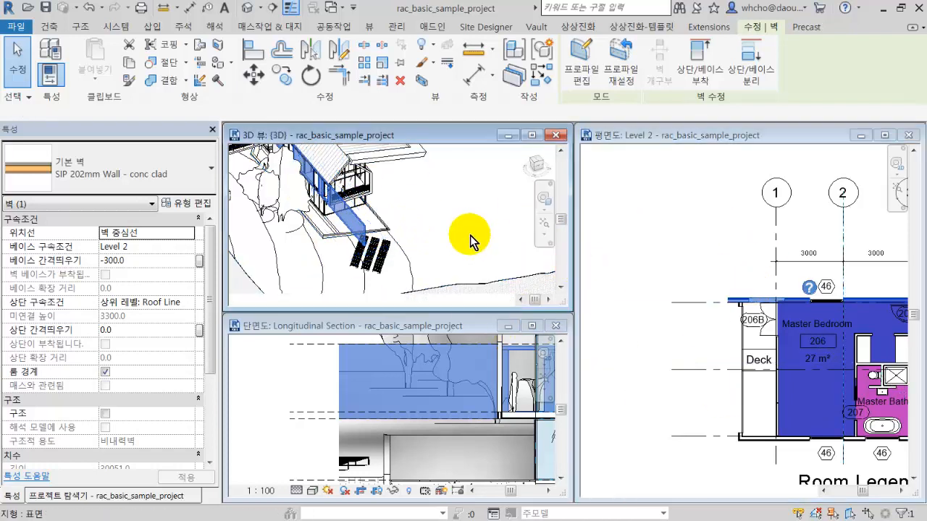
Deselect the wall and examine the whole building and its site from several angles in the 3D view
{"action": "scroll", "coordinate": [472, 238], "scroll_direction": "down", "scroll_amount": 5}
{"action": "key", "text": "Escape"}
{"action": "middle_click_drag", "start_coordinate": [472, 240], "coordinate": [379, 223], "text": "shift"}
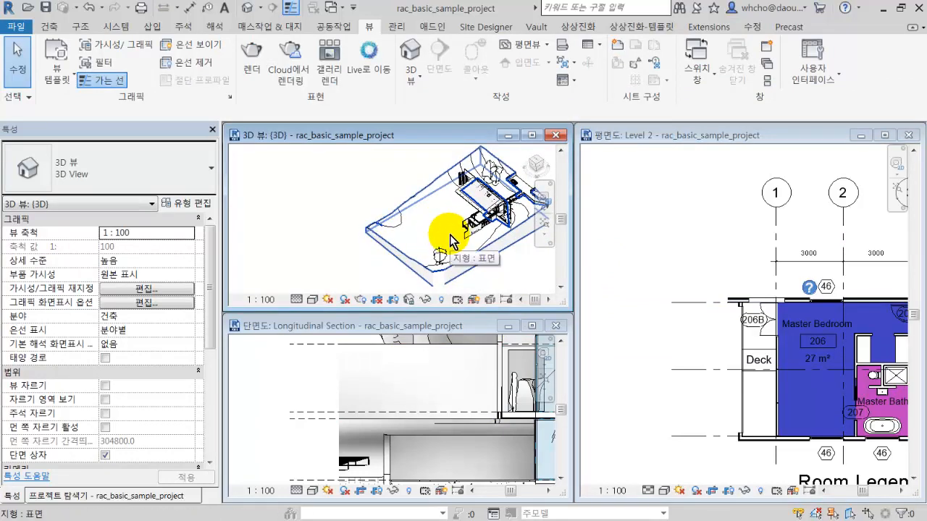
{"action": "scroll", "coordinate": [450, 242], "scroll_direction": "up", "scroll_amount": 10}
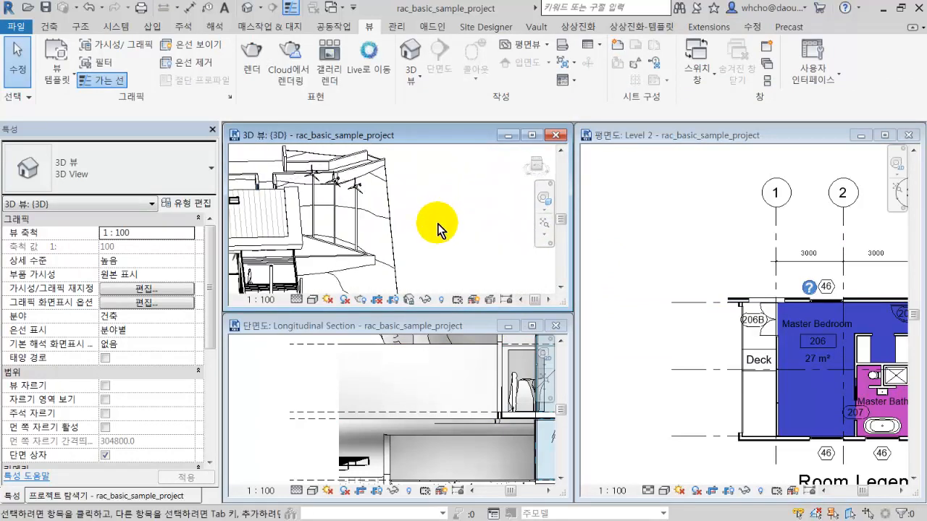
{"action": "scroll", "coordinate": [442, 224], "scroll_direction": "down", "scroll_amount": 10}
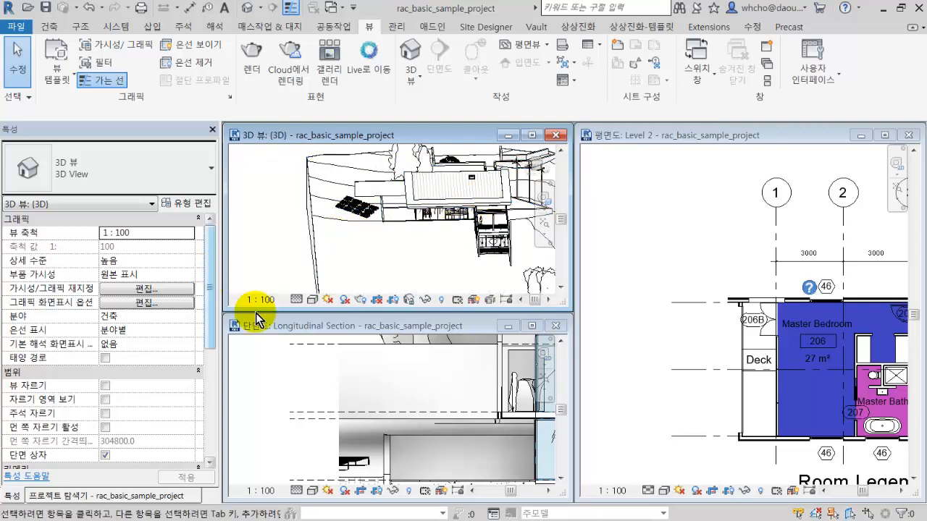
Maximize the Longitudinal Section and open the Level 1 floor plan from its level head
{"action": "left_click", "coordinate": [345, 325]}
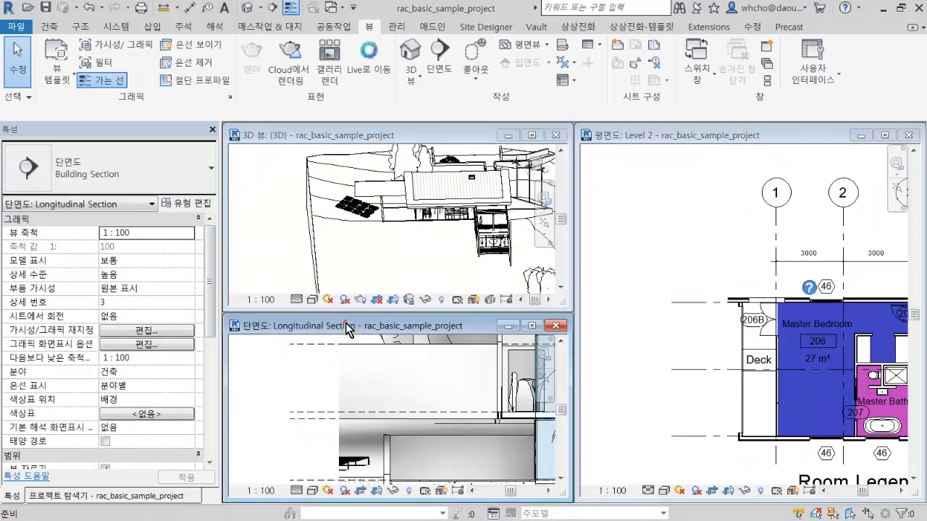
{"action": "double_click", "coordinate": [345, 323]}
{"action": "scroll", "coordinate": [459, 325], "scroll_direction": "down", "scroll_amount": 4}
{"action": "scroll", "coordinate": [362, 343], "scroll_direction": "up", "scroll_amount": 2}
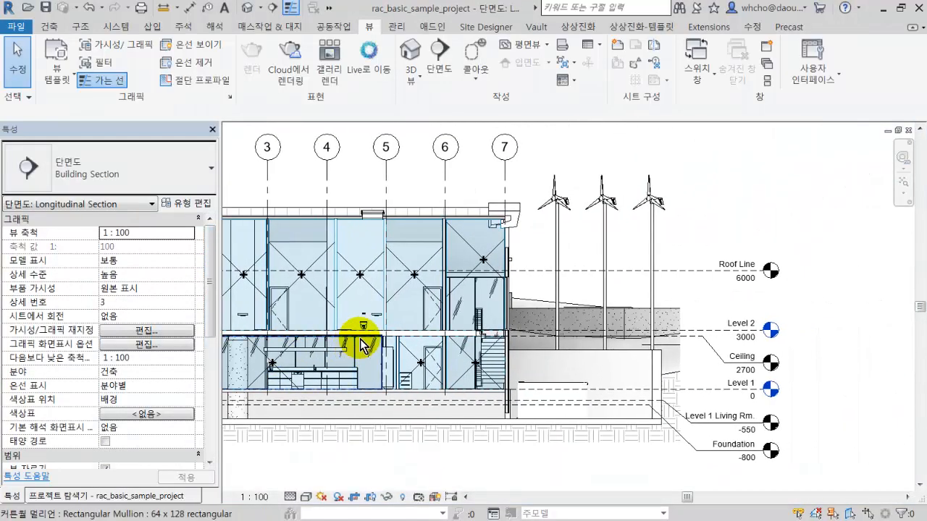
{"action": "middle_click_drag", "start_coordinate": [544, 322], "coordinate": [434, 305]}
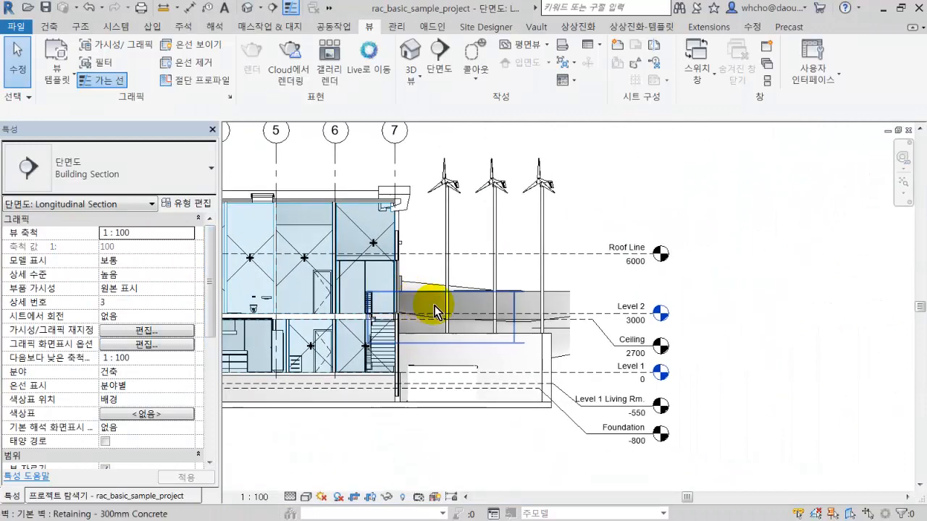
{"action": "double_click", "coordinate": [661, 372]}
{"action": "scroll", "coordinate": [658, 345], "scroll_direction": "down", "scroll_amount": 1}
{"action": "middle_click_drag", "start_coordinate": [658, 345], "coordinate": [548, 366]}
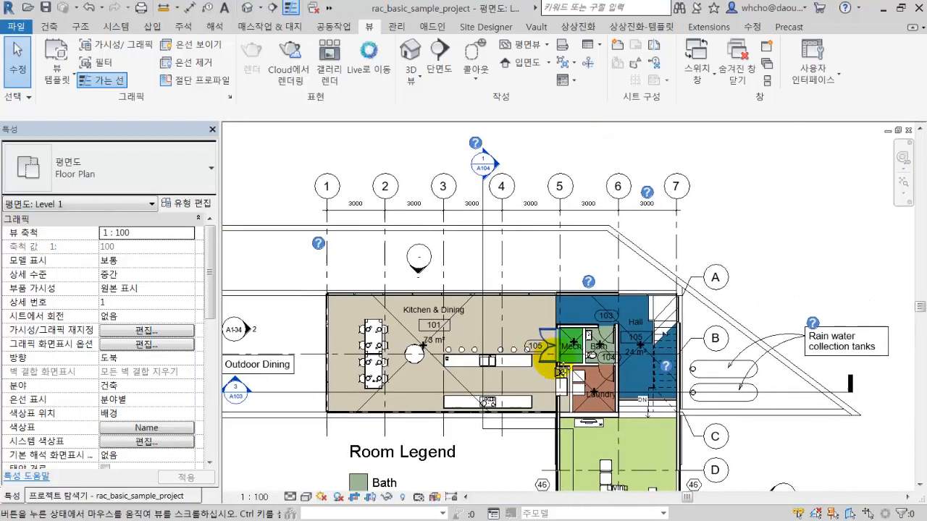
Open the Building Section from section mark 1/A104 in Level 1, and the Typ. Wall Section from its callout 3/A104
{"action": "double_click", "coordinate": [493, 164]}
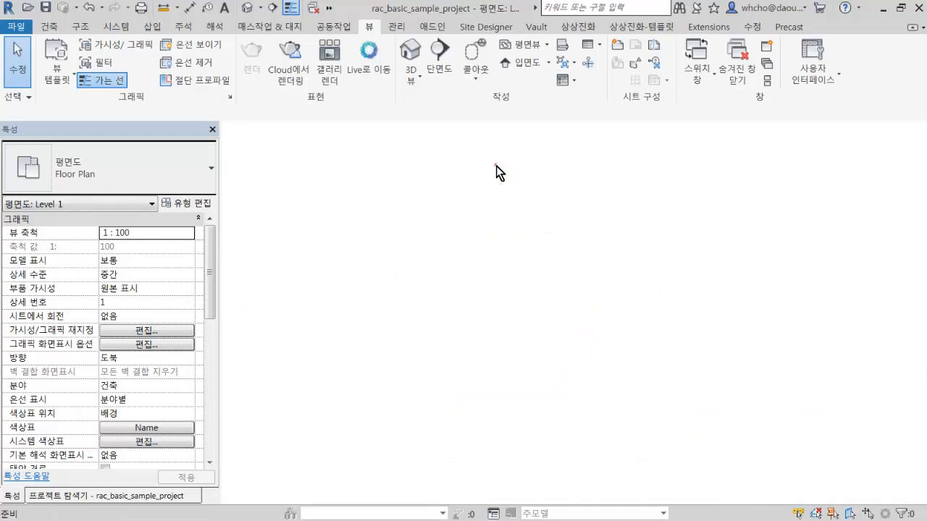
{"action": "scroll", "coordinate": [485, 296], "scroll_direction": "up", "scroll_amount": 3}
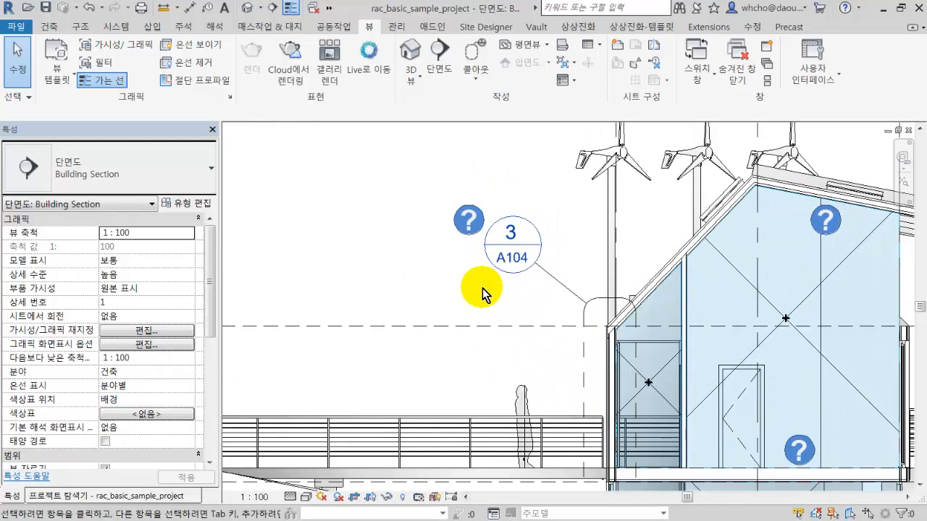
{"action": "middle_click_drag", "start_coordinate": [482, 293], "coordinate": [368, 265]}
{"action": "double_click", "coordinate": [434, 225]}
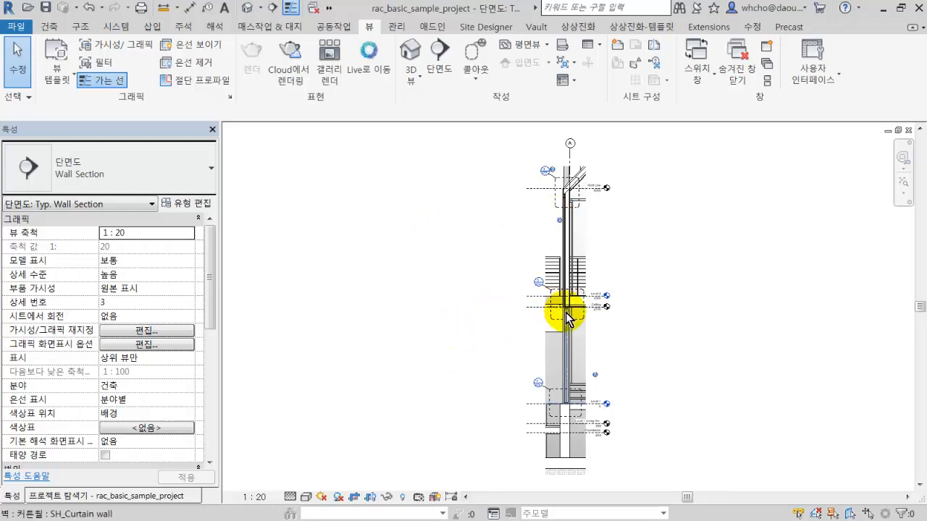
Open the floor and wall connection detail from callout 5/A104 in the wall section and inspect it
{"action": "scroll", "coordinate": [609, 307], "scroll_direction": "up", "scroll_amount": 6}
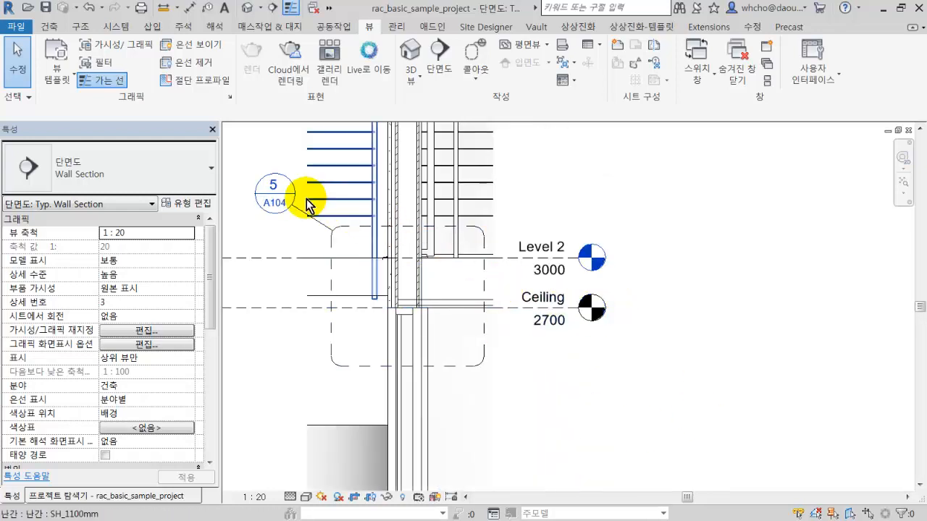
{"action": "double_click", "coordinate": [273, 194]}
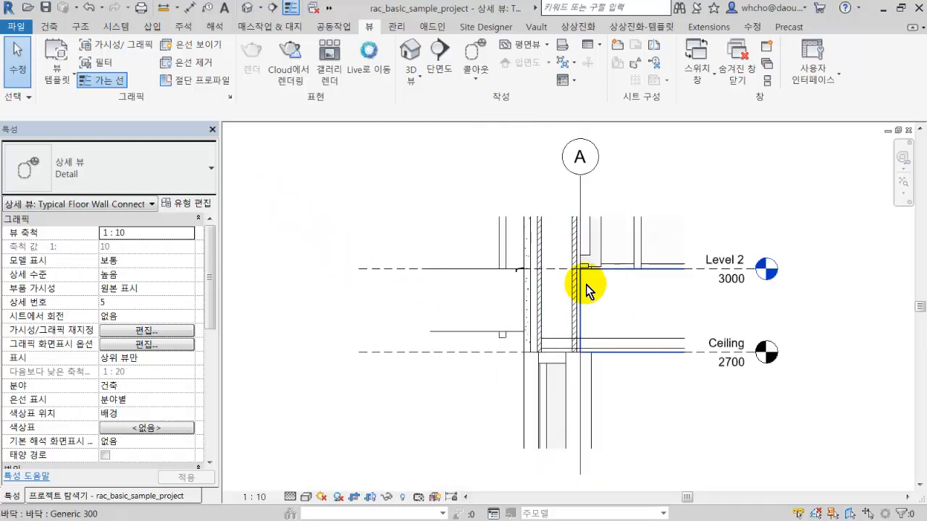
{"action": "scroll", "coordinate": [710, 311], "scroll_direction": "up", "scroll_amount": 2}
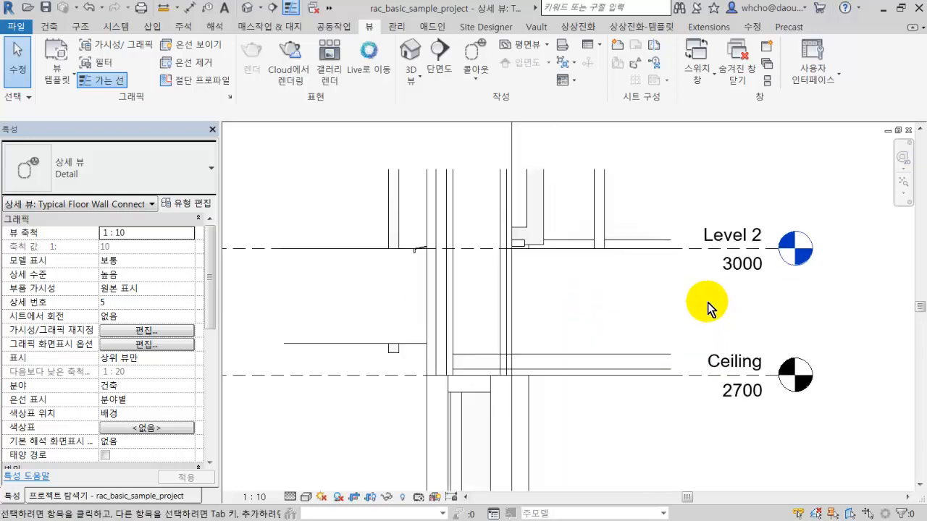
Open the Level 2 floor plan from the level head in the detail view and tile all open views
{"action": "double_click", "coordinate": [797, 252]}
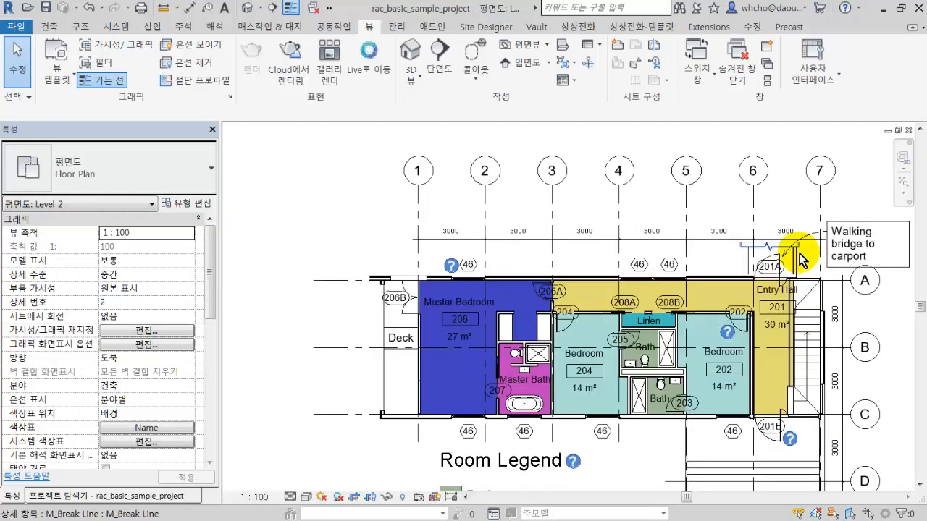
{"action": "middle_click_drag", "start_coordinate": [783, 340], "coordinate": [663, 290]}
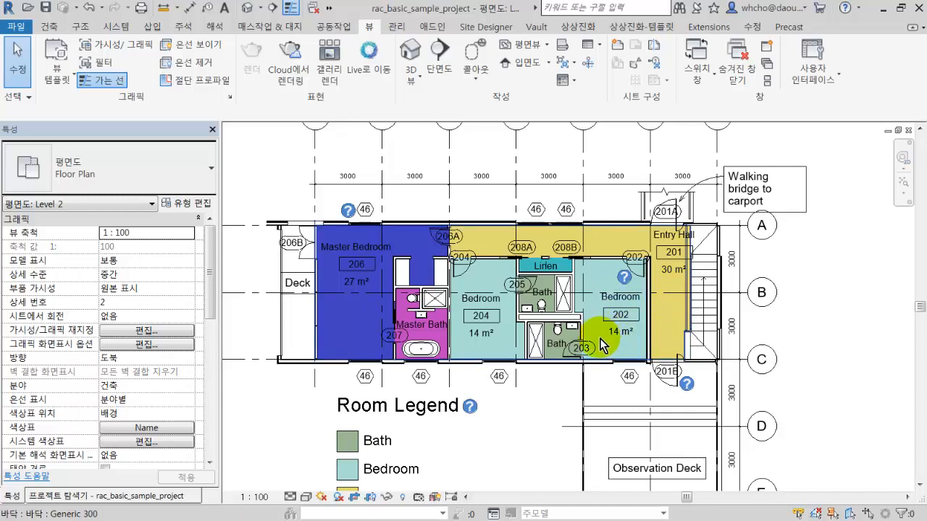
{"action": "key", "text": "w"}
{"action": "key", "text": "t"}
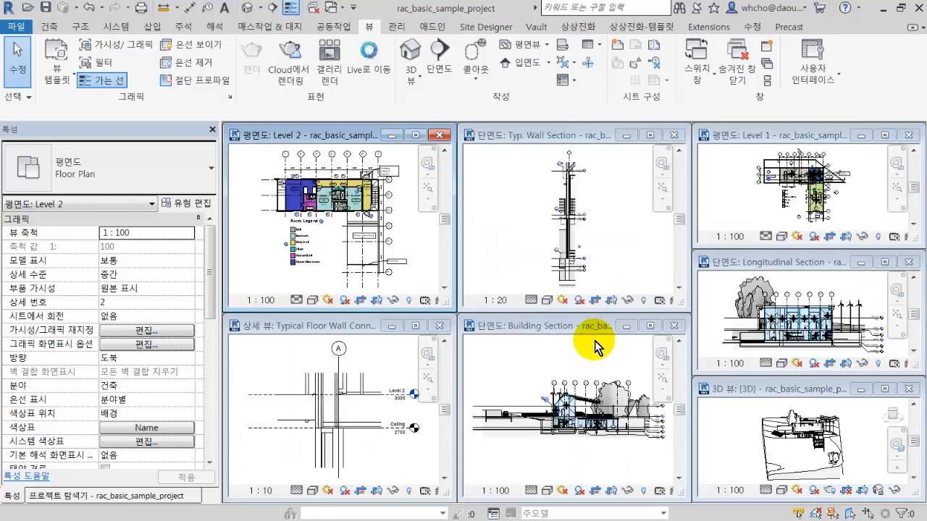
Maximize the 3D view, orbit the model to an angled view of the house, and cascade all open view windows
{"action": "double_click", "coordinate": [744, 391]}
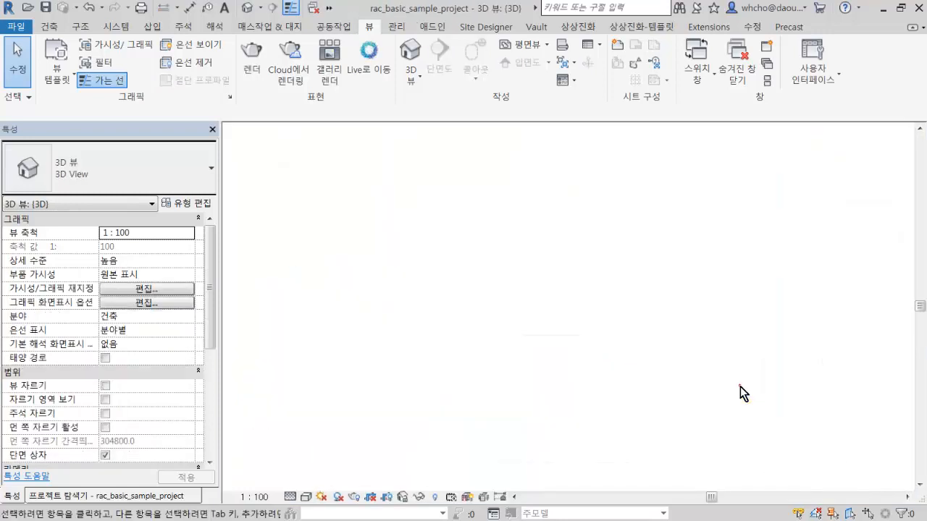
{"action": "key", "text": "z"}
{"action": "key", "text": "a"}
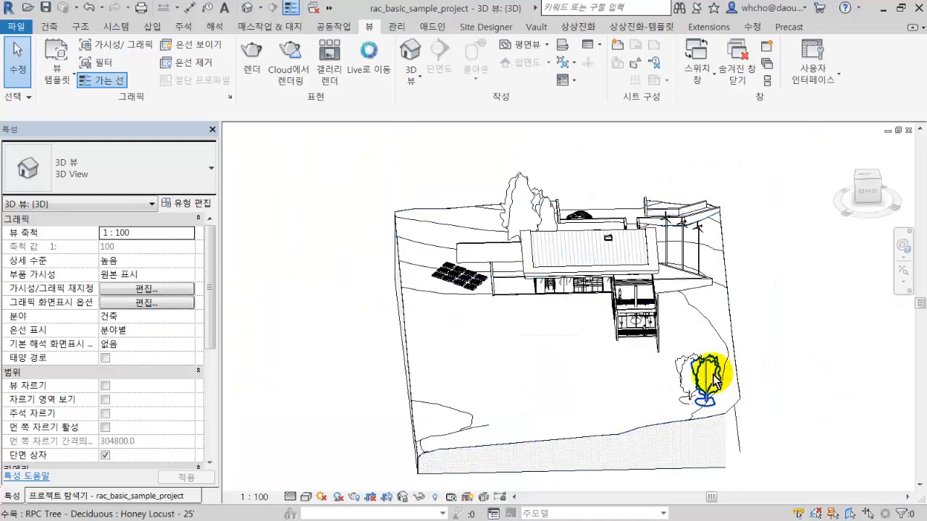
{"action": "middle_click_drag", "start_coordinate": [683, 372], "coordinate": [594, 392], "text": "shift"}
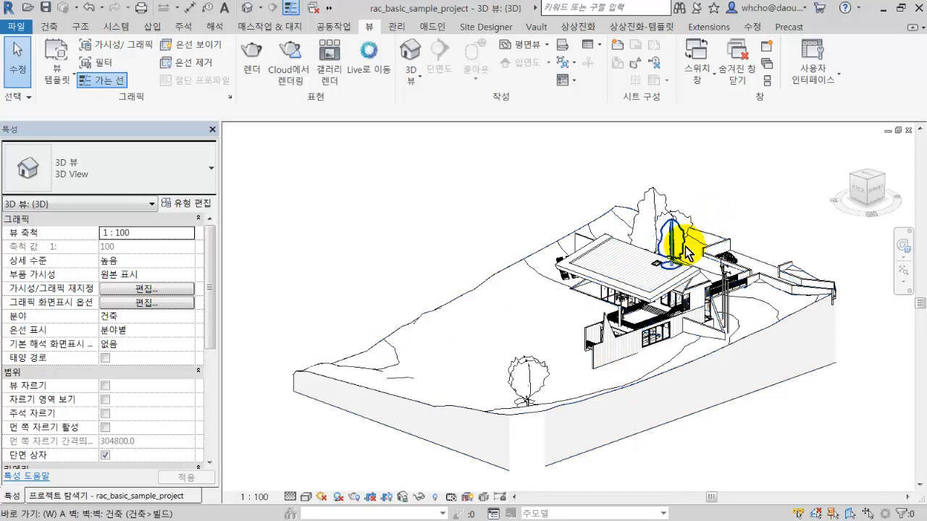
{"action": "key", "text": "w"}
{"action": "key", "text": "c"}
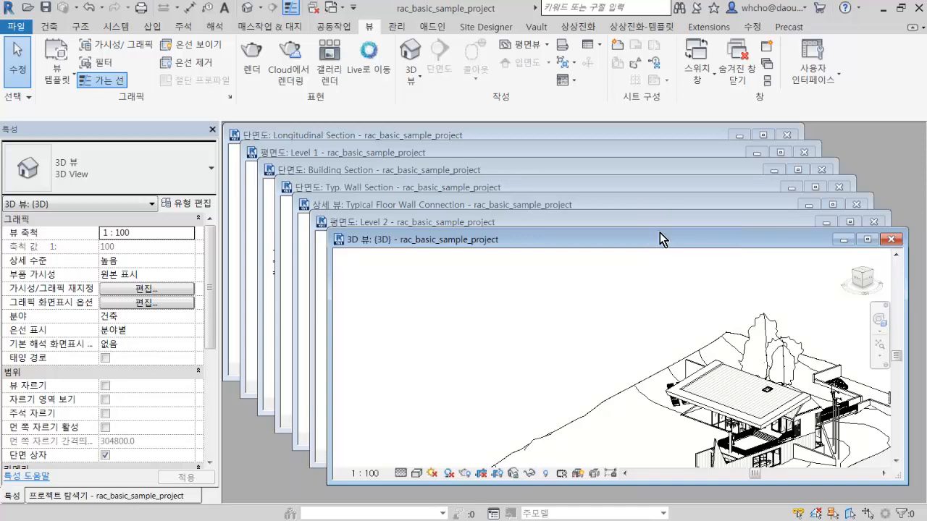
Maximize the 3D view from the cascade and close all hidden view windows
{"action": "double_click", "coordinate": [660, 235]}
{"action": "scroll", "coordinate": [642, 263], "scroll_direction": "up", "scroll_amount": 4}
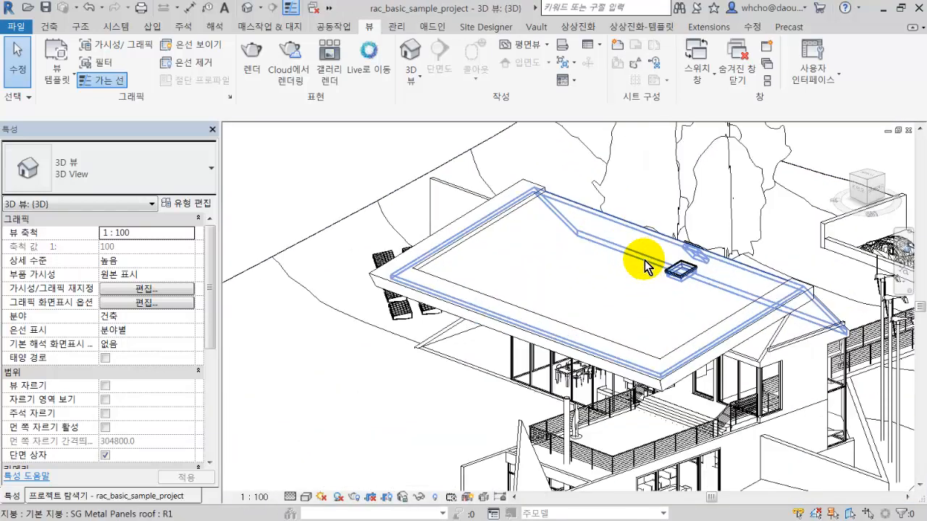
{"action": "scroll", "coordinate": [645, 262], "scroll_direction": "down", "scroll_amount": 2}
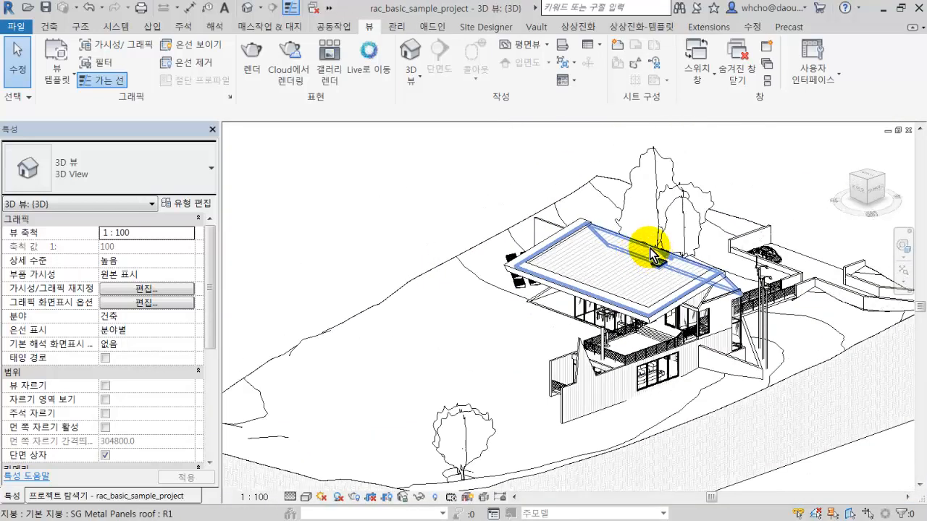
{"action": "left_click", "coordinate": [735, 76]}
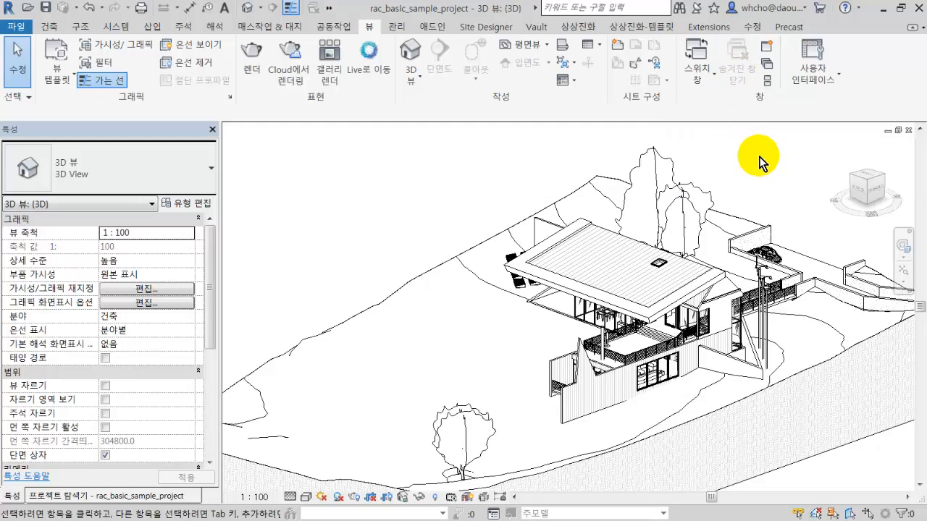
Switch the single remaining 3D view window repeatedly between cascaded and tiled arrangements
{"action": "key", "text": "w"}
{"action": "key", "text": "c"}
{"action": "key", "text": "w"}
{"action": "key", "text": "t"}
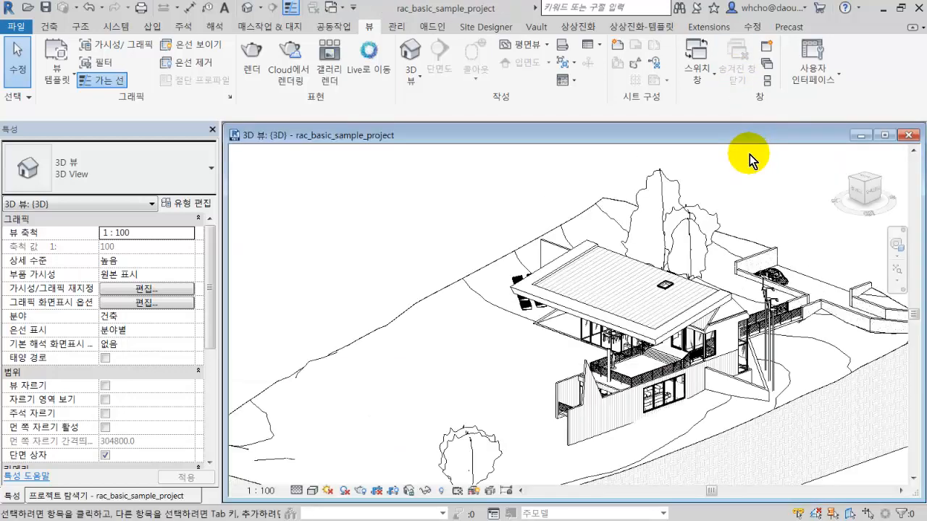
{"action": "key", "text": "w"}
{"action": "key", "text": "c"}
{"action": "key", "text": "w"}
{"action": "key", "text": "t"}
{"action": "key", "text": "w"}
{"action": "key", "text": "c"}
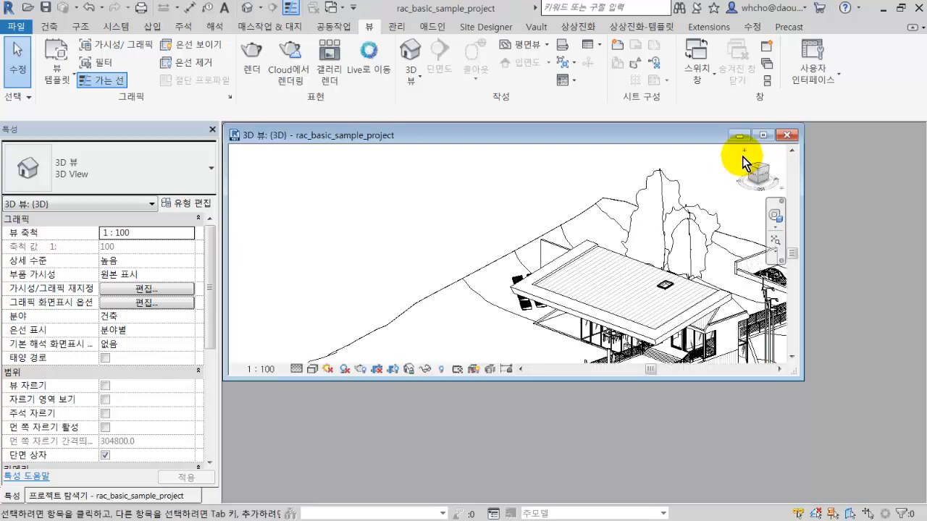
{"action": "key", "text": "w"}
{"action": "key", "text": "t"}
{"action": "key", "text": "w"}
{"action": "key", "text": "c"}
{"action": "key", "text": "w"}
{"action": "key", "text": "t"}
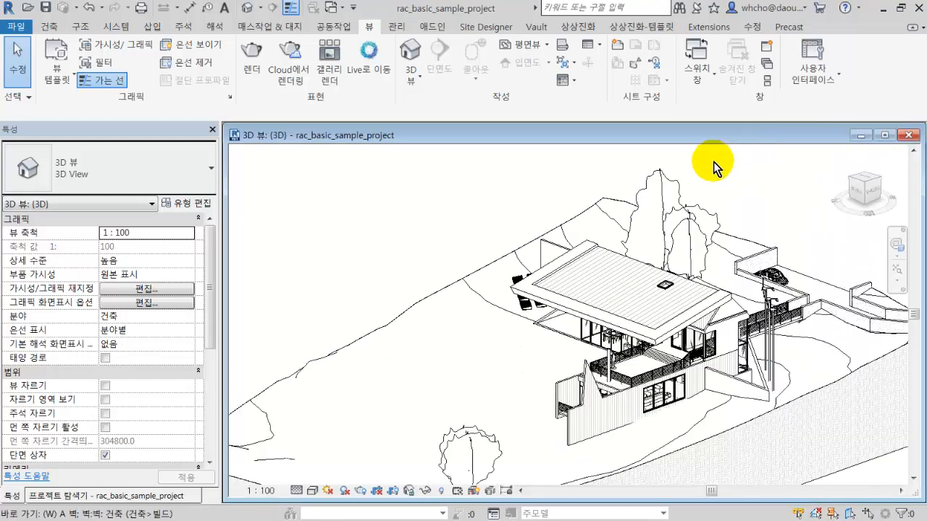
{"action": "key", "text": "w"}
{"action": "key", "text": "c"}
{"action": "key", "text": "w"}
{"action": "key", "text": "t"}
{"action": "key", "text": "w"}
{"action": "key", "text": "c"}
Open the Level 2 floor plan, tile it beside the 3D view, and fit the contents of both views
{"action": "left_click", "coordinate": [151, 496]}
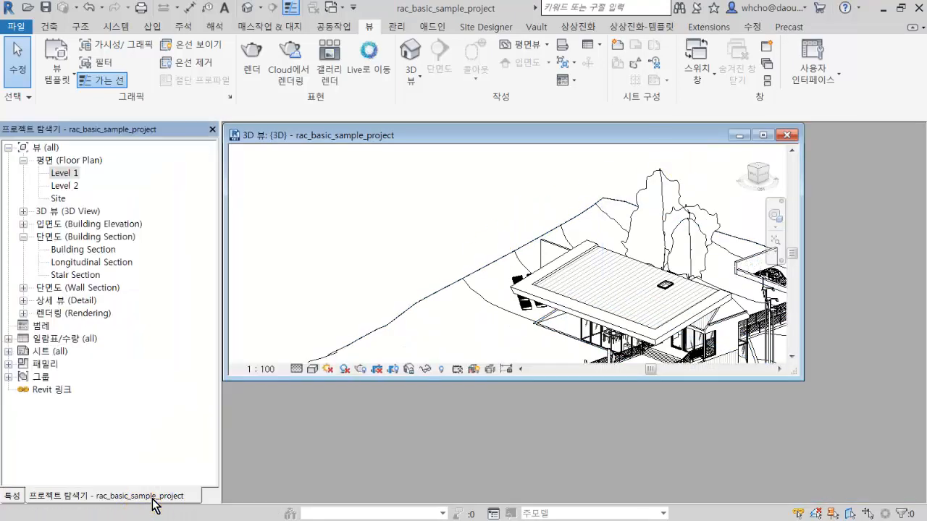
{"action": "double_click", "coordinate": [56, 187]}
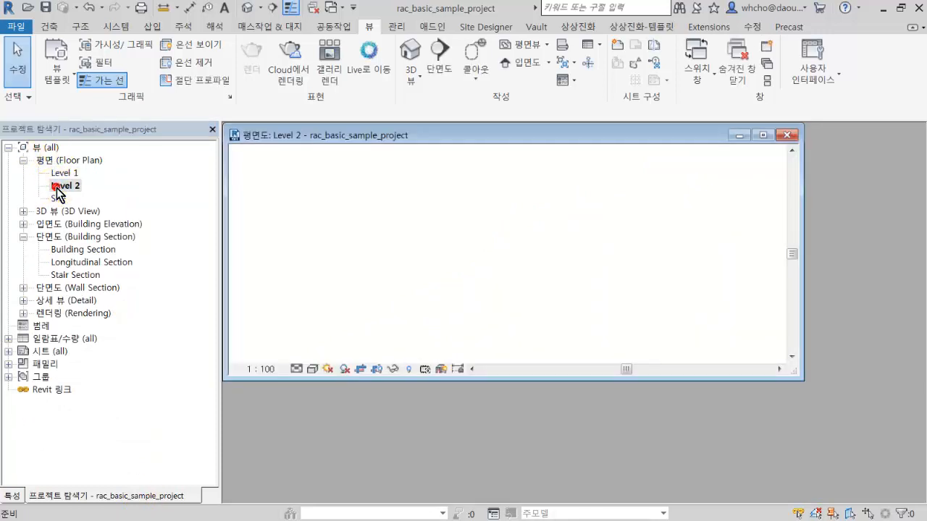
{"action": "key", "text": "w"}
{"action": "key", "text": "t"}
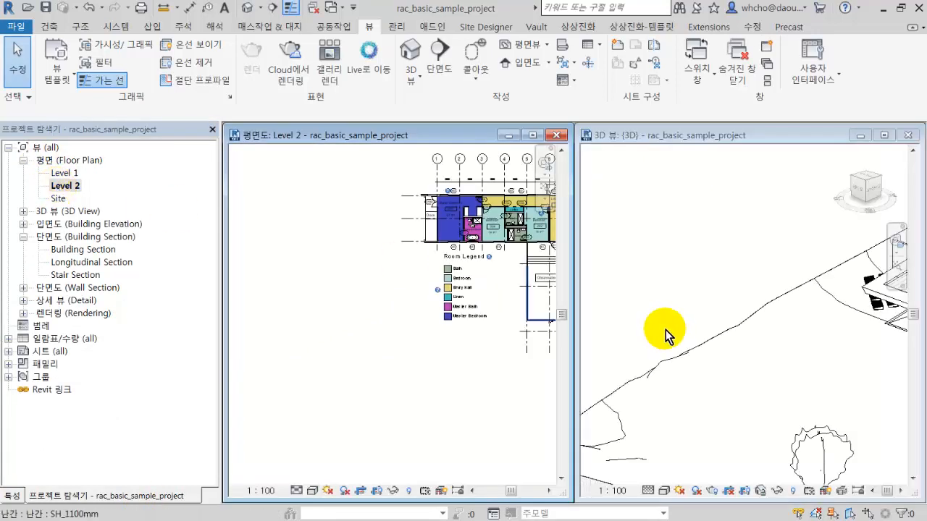
{"action": "key", "text": "z"}
{"action": "key", "text": "a"}
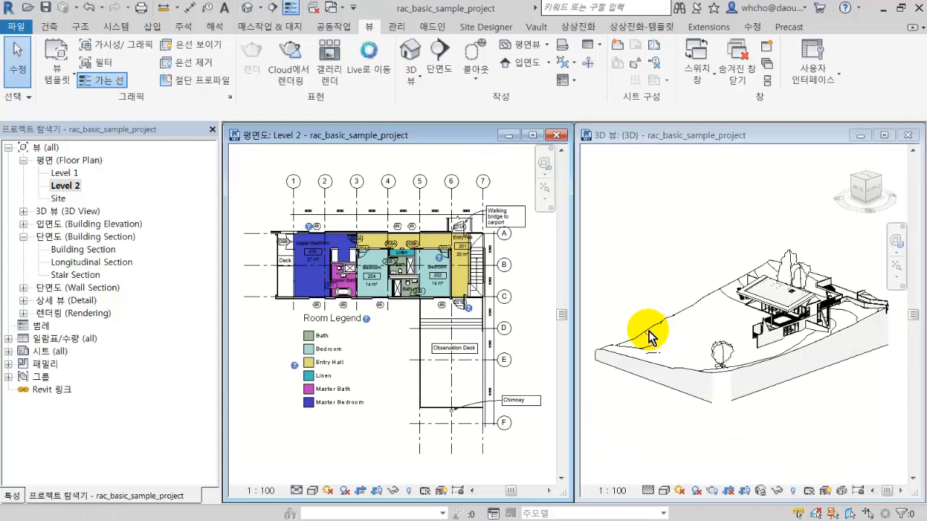
Activate the 3D view and select the wall running around the edge of the roof
{"action": "middle_click_drag", "start_coordinate": [665, 352], "coordinate": [775, 399], "text": "shift"}
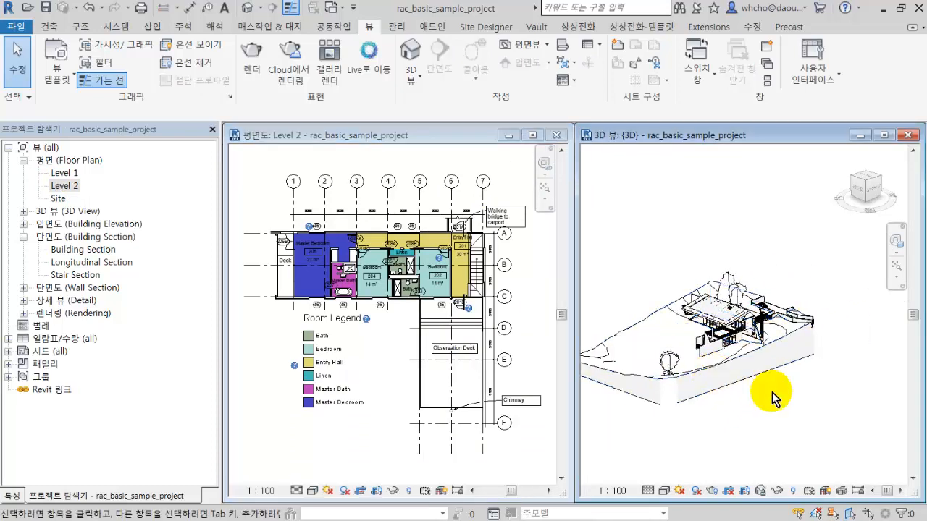
{"action": "scroll", "coordinate": [771, 392], "scroll_direction": "up", "scroll_amount": 5}
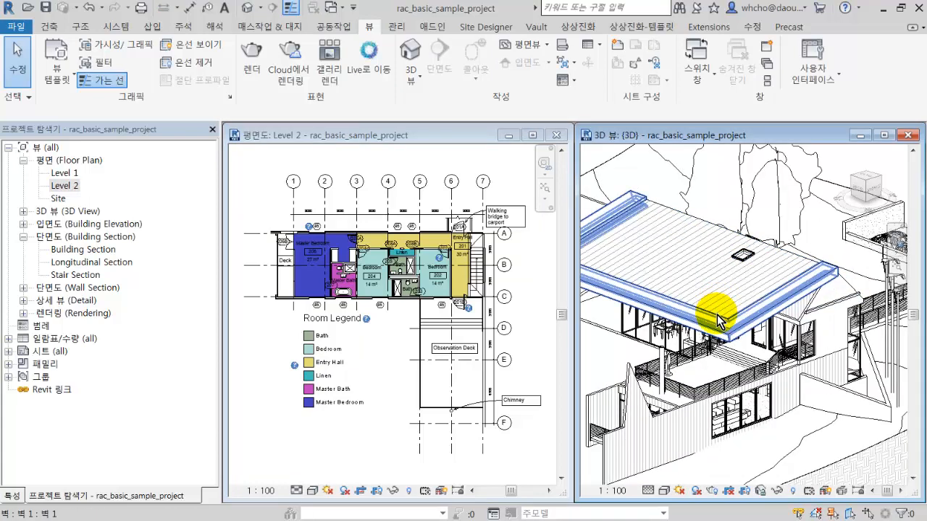
{"action": "left_click", "coordinate": [715, 313]}
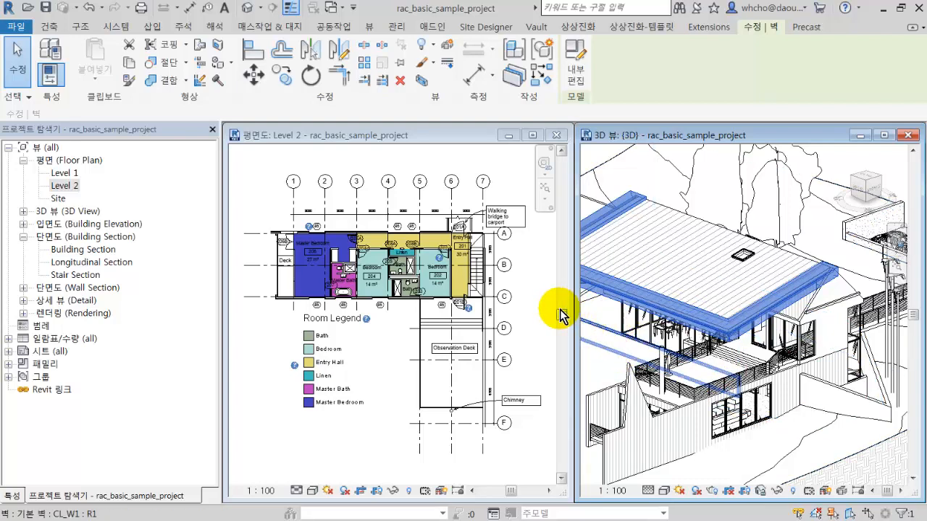
{"action": "scroll", "coordinate": [713, 293], "scroll_direction": "down", "scroll_amount": 5}
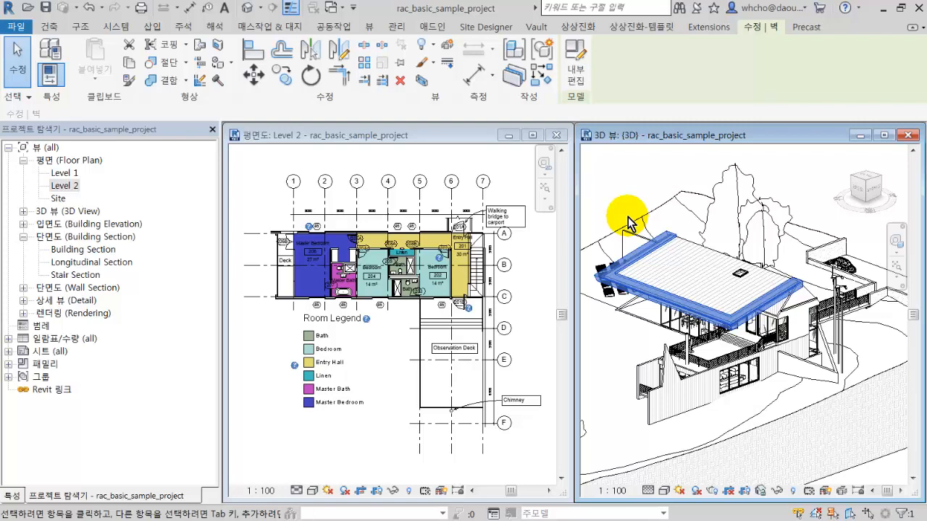
Close the Level 2 floor plan, maximize the 3D view, and clear the wall selection
{"action": "left_click", "coordinate": [556, 135]}
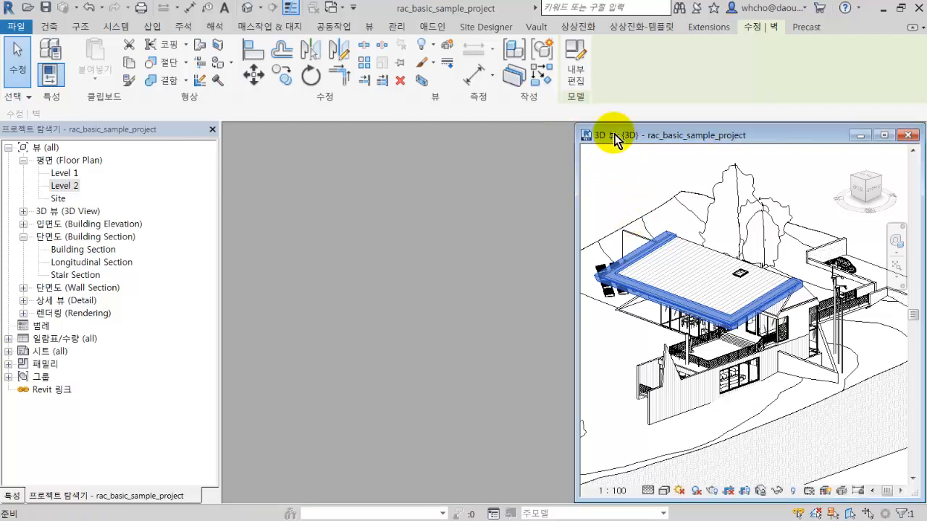
{"action": "double_click", "coordinate": [614, 136]}
{"action": "middle_click_drag", "start_coordinate": [517, 238], "coordinate": [765, 253]}
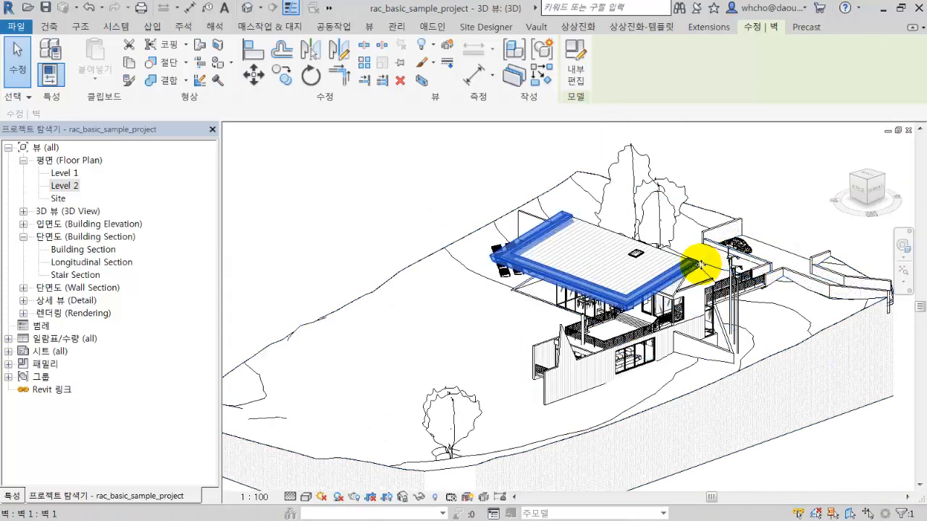
{"action": "key", "text": "Escape"}
{"action": "scroll", "coordinate": [621, 268], "scroll_direction": "up", "scroll_amount": 2}
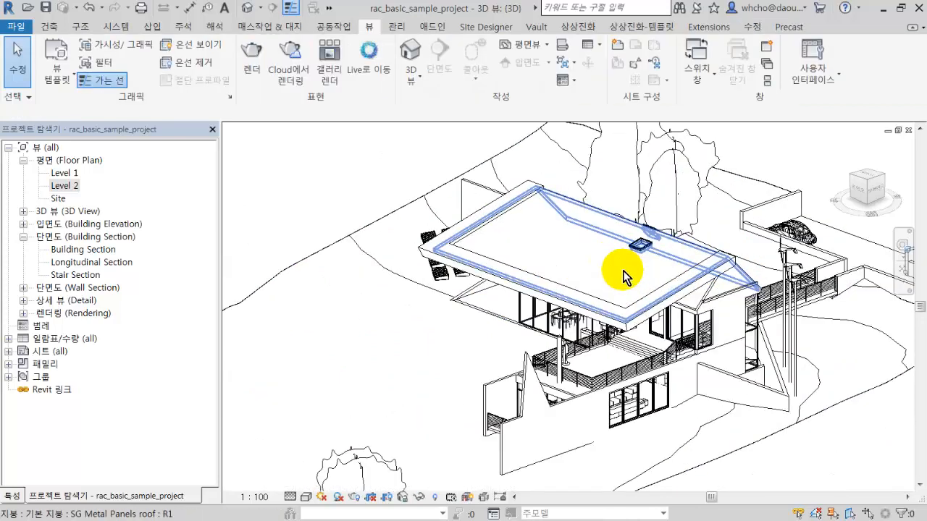
Select the SG Metal Panels roof, orbit to a low side view, and clear the selection
{"action": "left_click", "coordinate": [541, 255]}
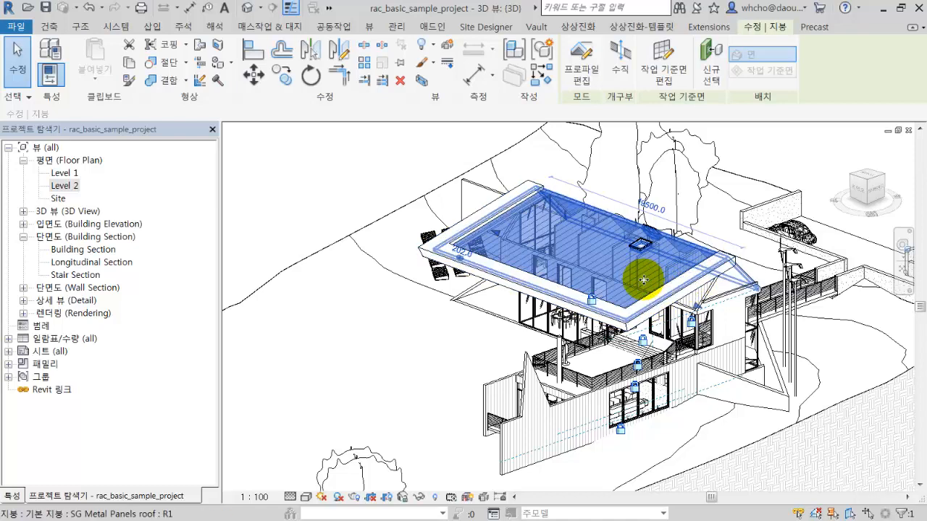
{"action": "scroll", "coordinate": [643, 279], "scroll_direction": "down", "scroll_amount": 5}
{"action": "middle_click_drag", "start_coordinate": [642, 250], "coordinate": [580, 269], "text": "shift"}
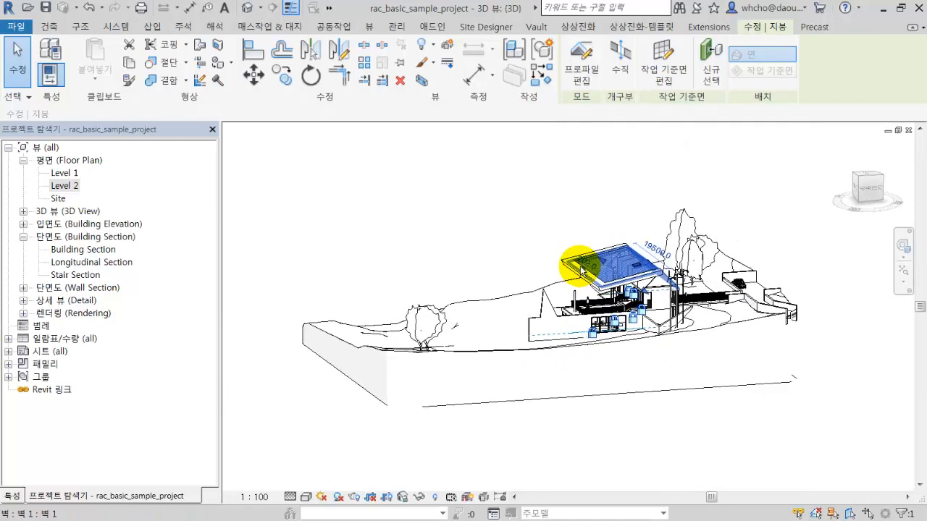
{"action": "left_click", "coordinate": [623, 196]}
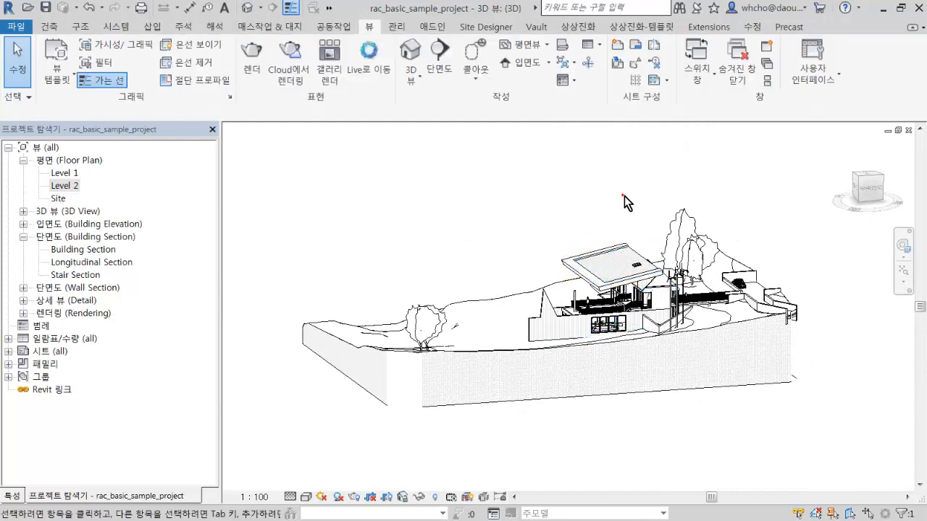
Select the SG Metal Panels roof again, then select the wall along its edge instead
{"action": "left_click", "coordinate": [620, 258]}
{"action": "scroll", "coordinate": [620, 255], "scroll_direction": "up", "scroll_amount": 3}
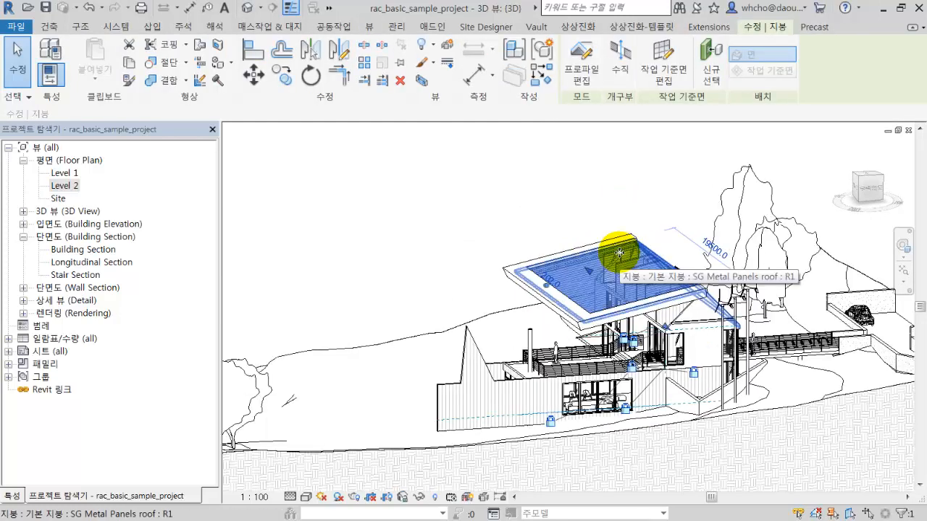
{"action": "mouse_move", "coordinate": [620, 252]}
{"action": "left_mouse_down"}
{"action": "mouse_move", "coordinate": [616, 231]}
{"action": "mouse_move", "coordinate": [620, 240]}
{"action": "left_mouse_up"}
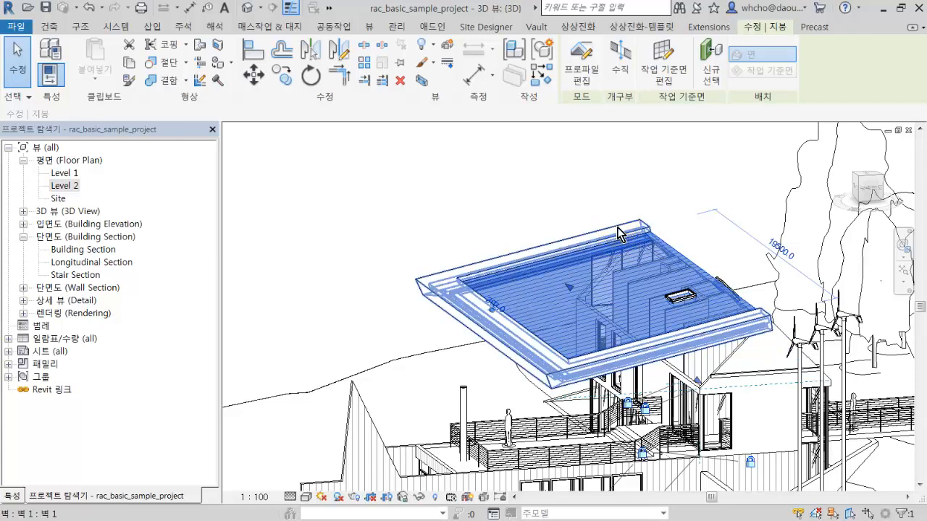
{"action": "left_click", "coordinate": [617, 232]}
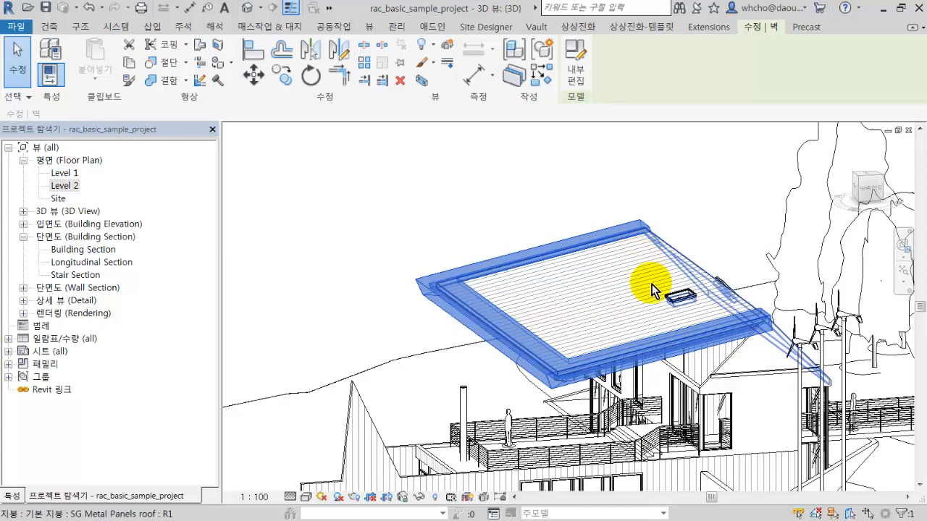
Select the skylight window in the roof, then select the roof surface beside it
{"action": "scroll", "coordinate": [681, 297], "scroll_direction": "up", "scroll_amount": 5}
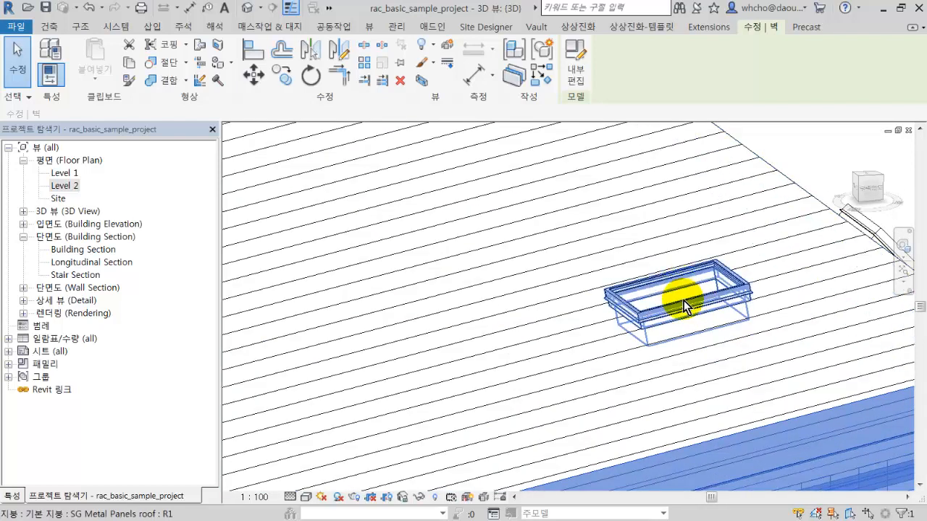
{"action": "left_click", "coordinate": [682, 306]}
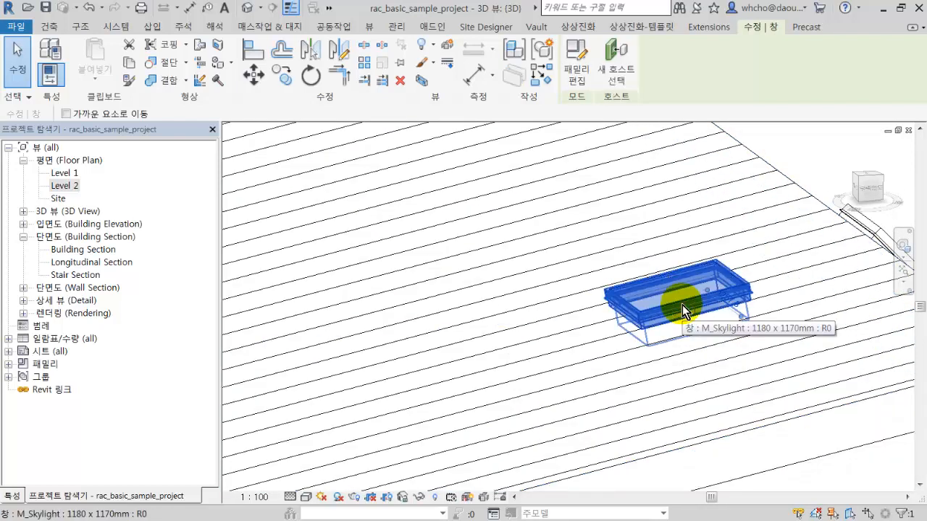
{"action": "left_click", "coordinate": [770, 303]}
{"action": "scroll", "coordinate": [767, 301], "scroll_direction": "down", "scroll_amount": 4}
{"action": "scroll", "coordinate": [800, 383], "scroll_direction": "down", "scroll_amount": 3}
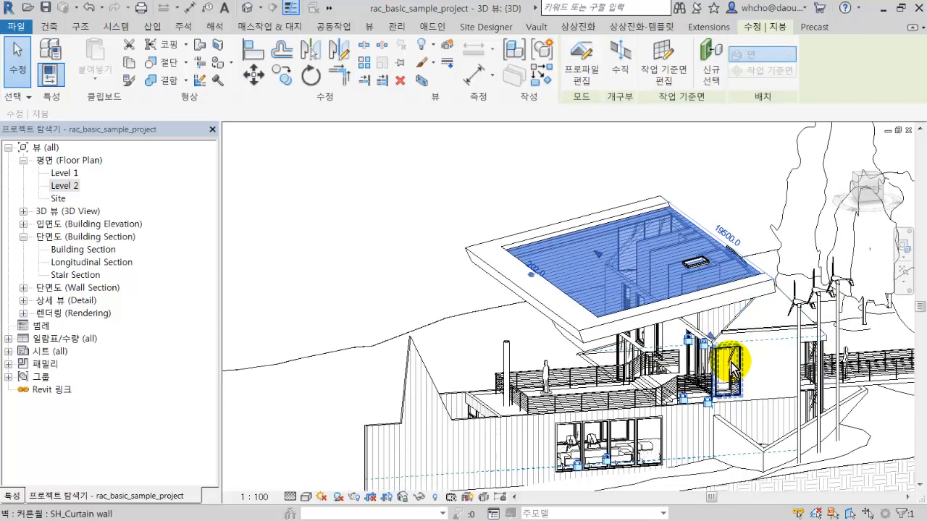
Cycle through the overlapping elements at the skylight's edge and select the M_Skylight window instead of the roof
{"action": "scroll", "coordinate": [703, 389], "scroll_direction": "up", "scroll_amount": 5}
{"action": "scroll", "coordinate": [652, 315], "scroll_direction": "down", "scroll_amount": 3}
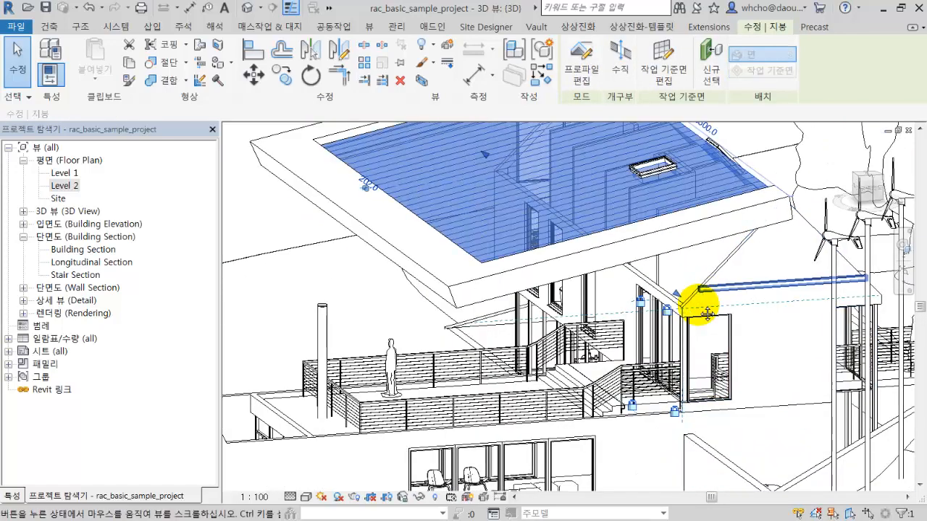
{"action": "scroll", "coordinate": [608, 261], "scroll_direction": "up", "scroll_amount": 5}
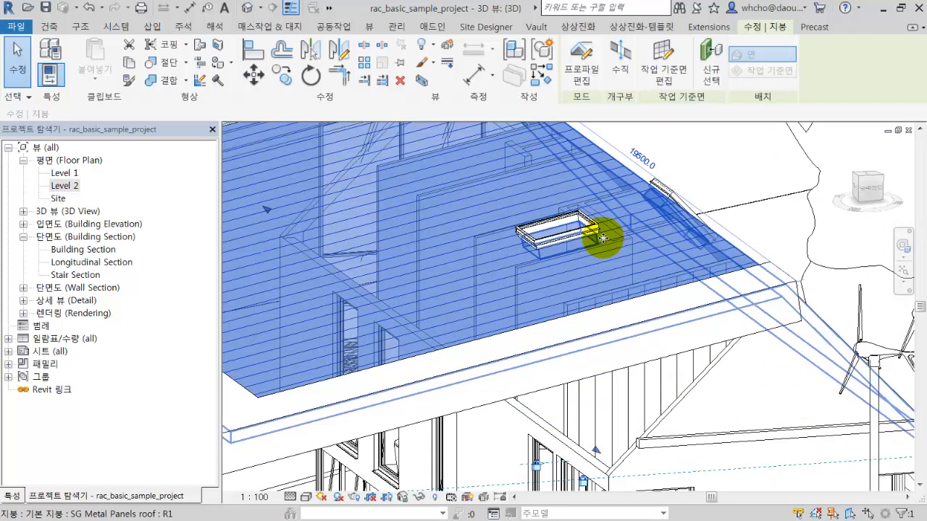
{"action": "scroll", "coordinate": [597, 234], "scroll_direction": "up", "scroll_amount": 4}
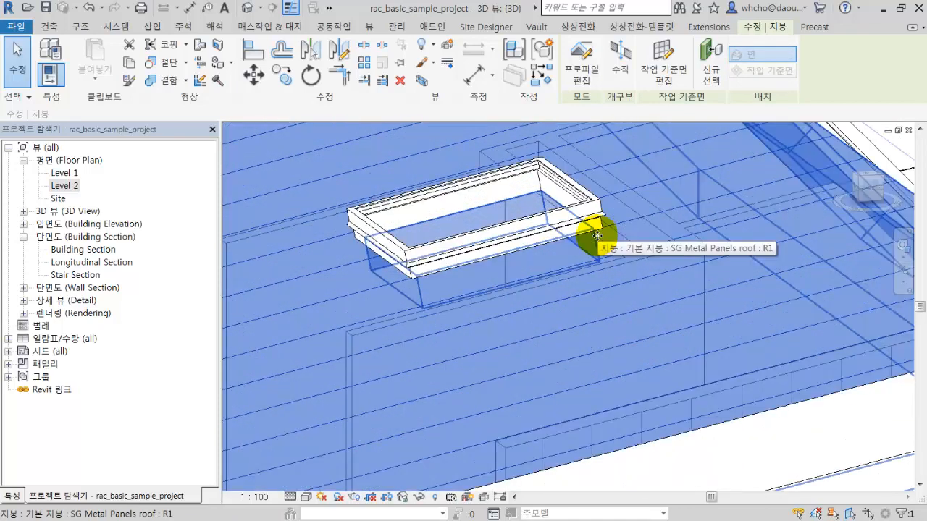
{"action": "key", "text": "Tab"}
{"action": "key", "text": "Tab"}
{"action": "key", "text": "Tab"}
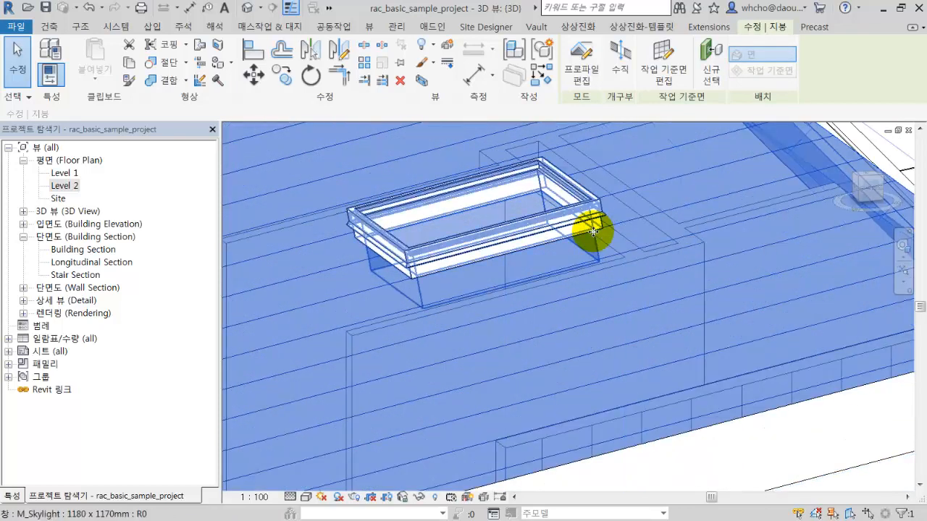
{"action": "left_click", "coordinate": [593, 232]}
{"action": "key", "text": "Tab"}
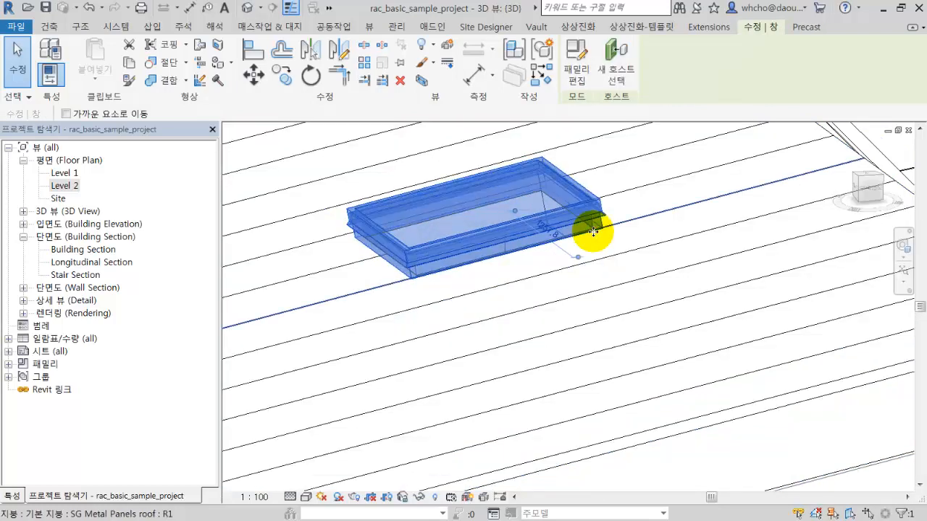
Cycle through the overlapping elements at the skylight's lower corner, alternately selecting the skylight window and the SG Metal Panels roof
{"action": "left_click", "coordinate": [593, 232]}
{"action": "left_click", "coordinate": [593, 231]}
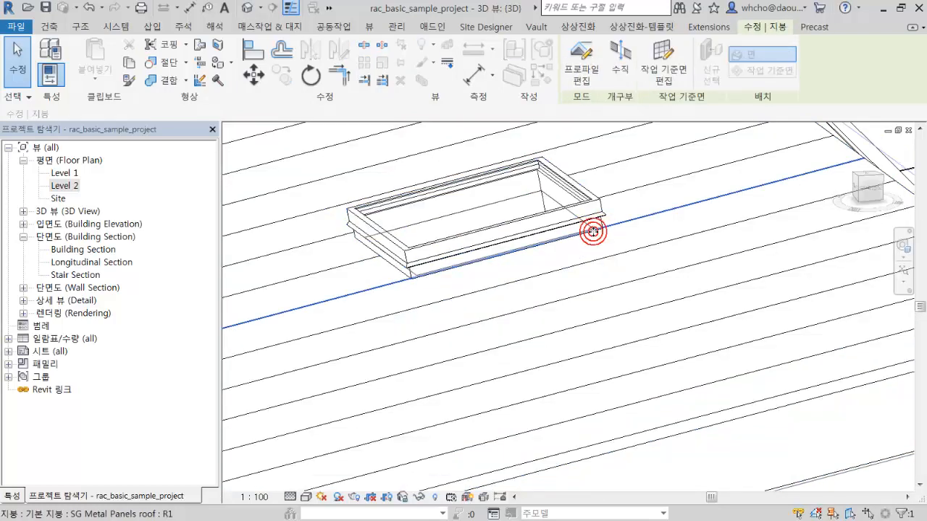
{"action": "key", "text": "Tab"}
{"action": "left_click", "coordinate": [593, 232]}
{"action": "key", "text": "Tab"}
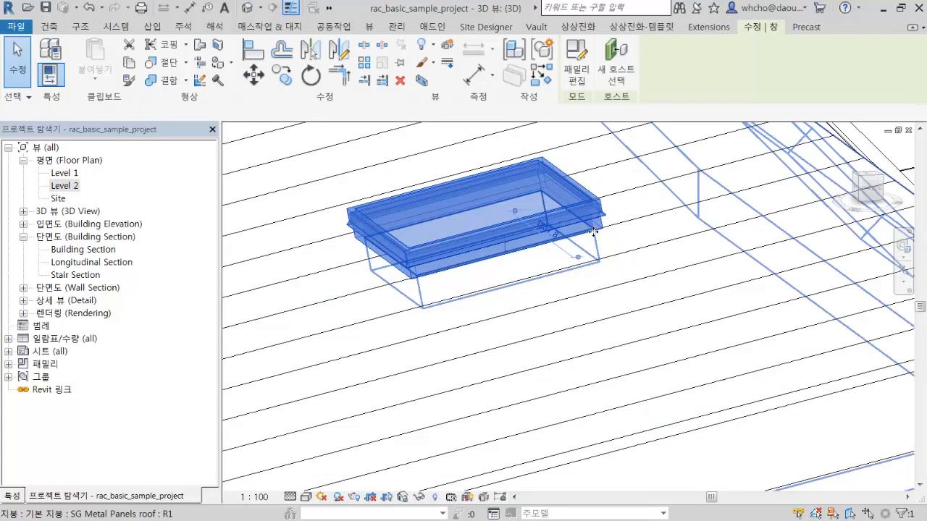
{"action": "left_click", "coordinate": [593, 231]}
{"action": "scroll", "coordinate": [583, 231], "scroll_direction": "down", "scroll_amount": 6}
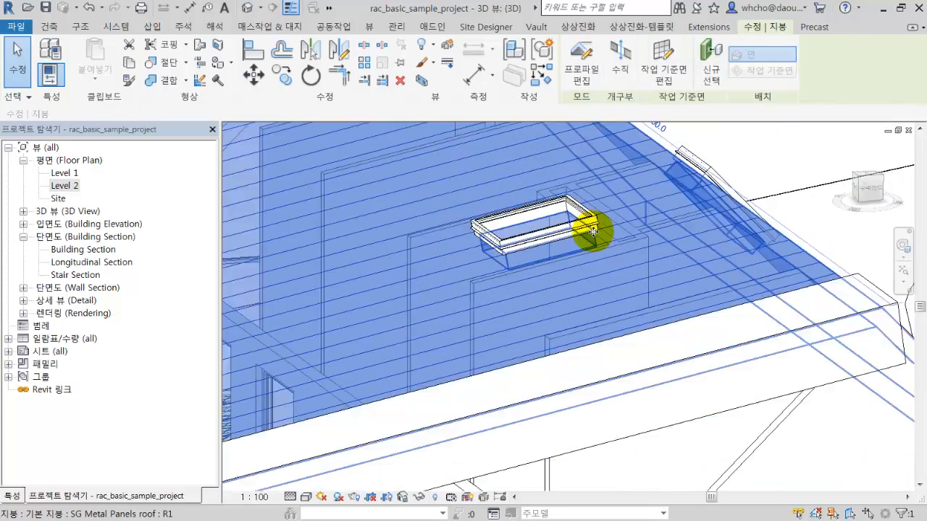
Select the in-place wall along the roof edge, then select the connected chain of SIP 202mm walls below it instead
{"action": "scroll", "coordinate": [688, 382], "scroll_direction": "up", "scroll_amount": 5}
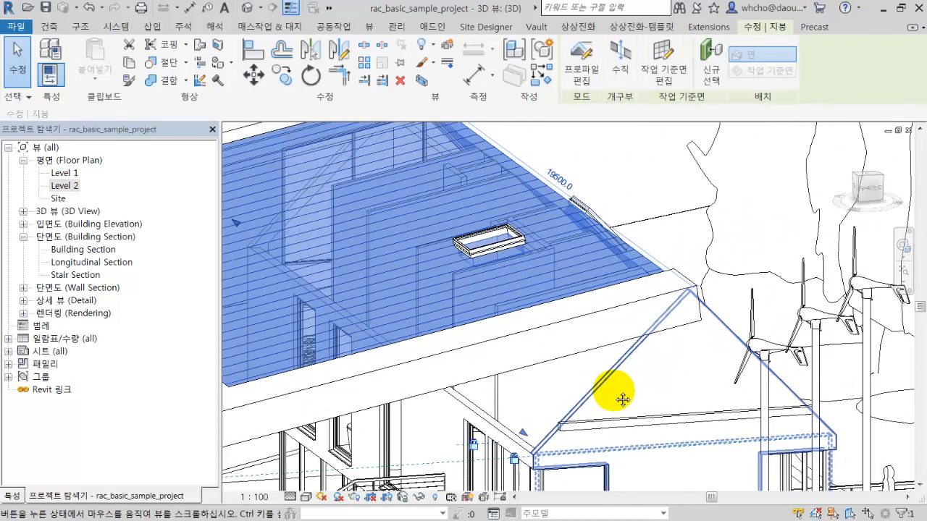
{"action": "left_click", "coordinate": [691, 292]}
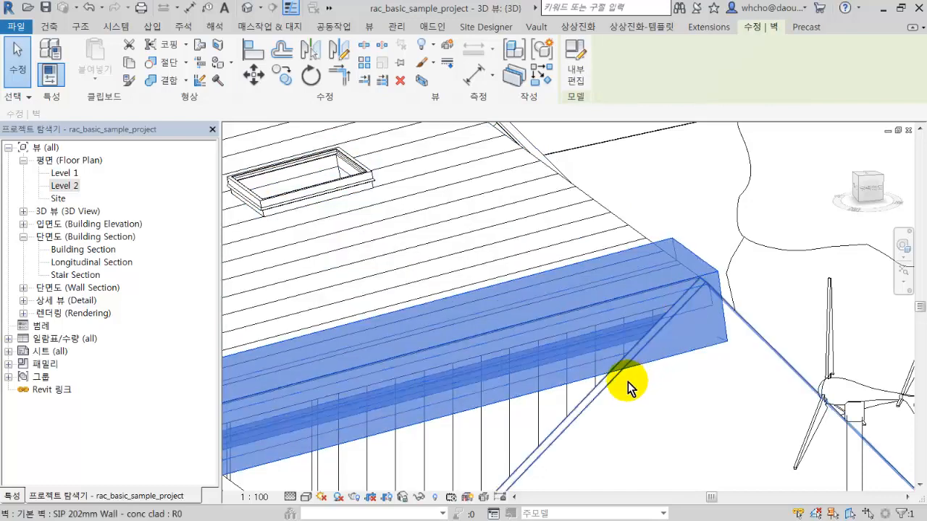
{"action": "left_click", "coordinate": [612, 391]}
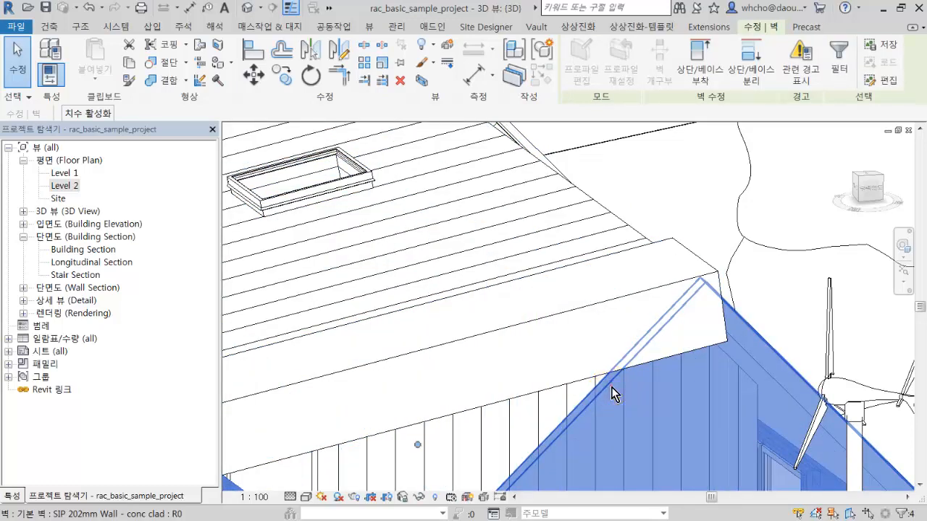
{"action": "key", "text": "Tab"}
{"action": "left_click", "coordinate": [612, 388]}
{"action": "left_click", "coordinate": [611, 388]}
{"action": "key", "text": "Tab"}
{"action": "left_click", "coordinate": [612, 390]}
{"action": "scroll", "coordinate": [612, 389], "scroll_direction": "down", "scroll_amount": 5}
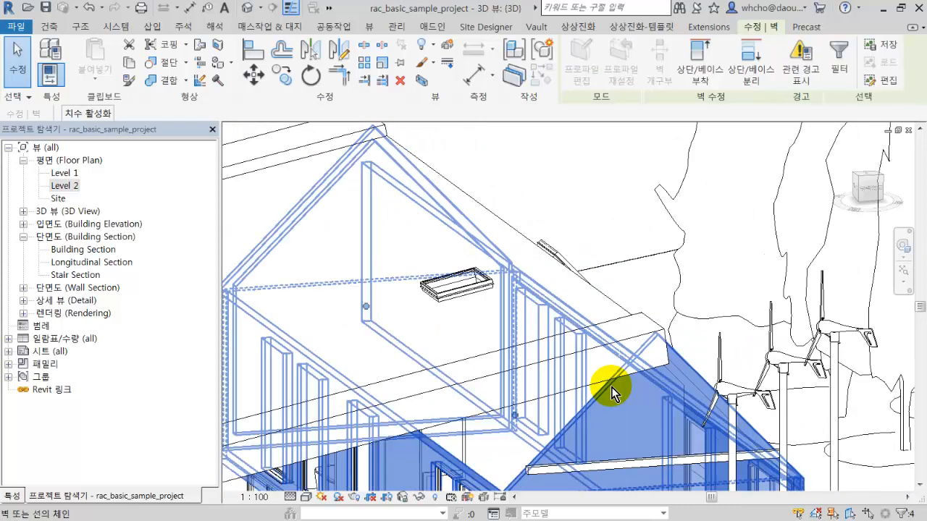
Cycle through the overlapping trees behind the house, selecting the Lombardy Poplar and then the Red Ash
{"action": "scroll", "coordinate": [611, 388], "scroll_direction": "down", "scroll_amount": 3}
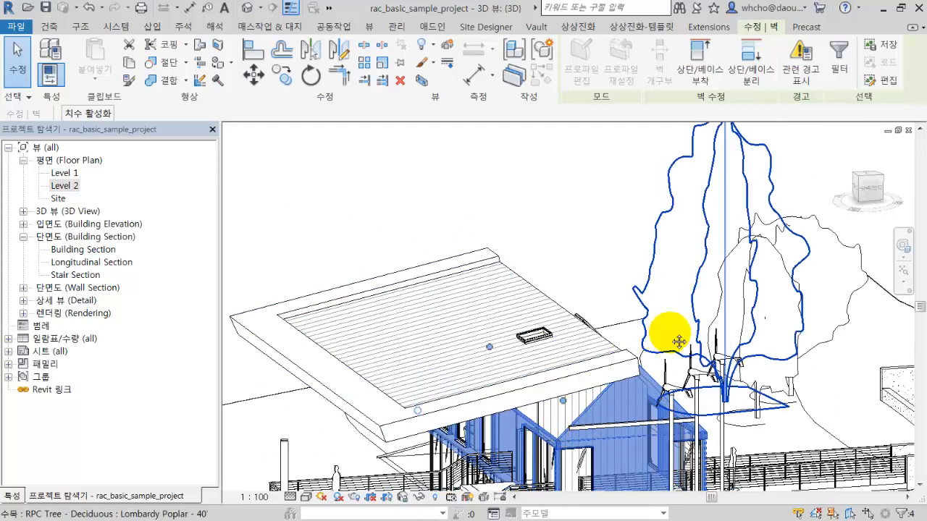
{"action": "middle_click_drag", "start_coordinate": [676, 341], "coordinate": [584, 361]}
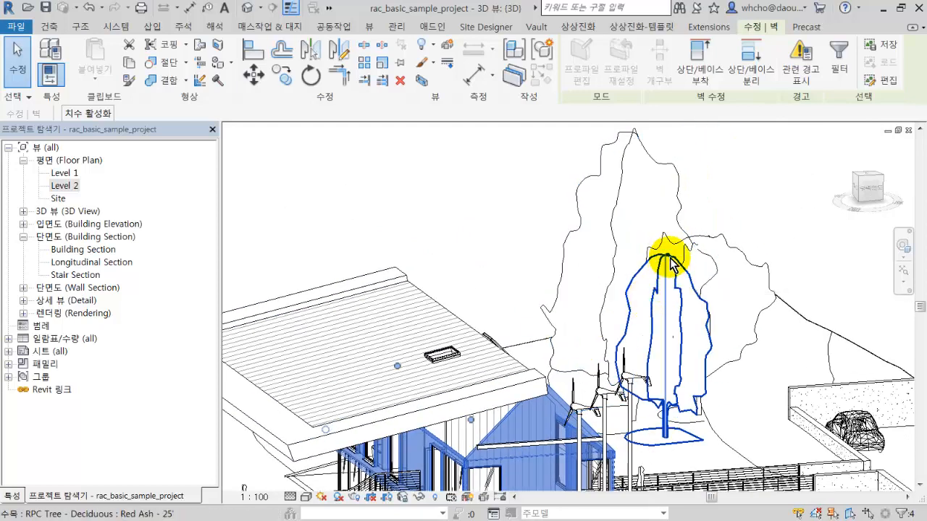
{"action": "key", "text": "Tab"}
{"action": "key", "text": "Tab"}
{"action": "key", "text": "Tab"}
{"action": "key", "text": "Tab"}
{"action": "key", "text": "Tab"}
{"action": "key", "text": "Tab"}
{"action": "key", "text": "Tab"}
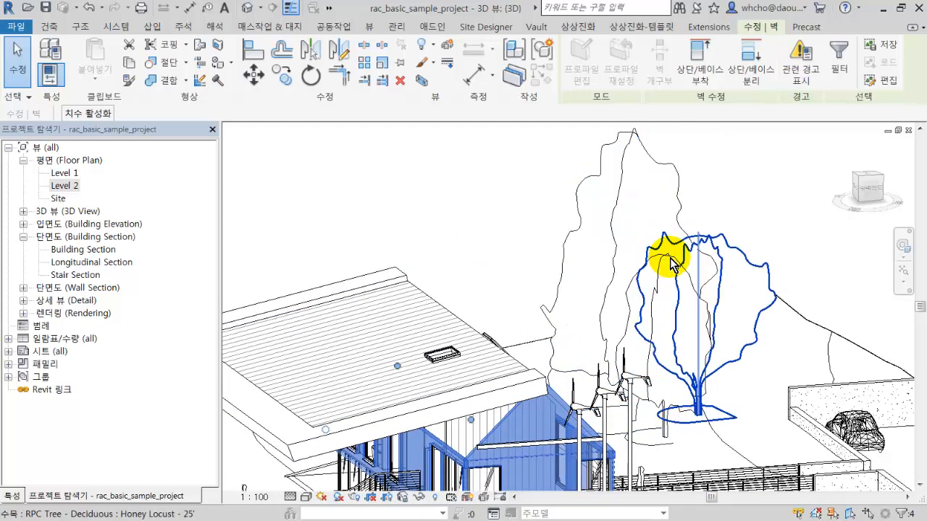
{"action": "key", "text": "Tab"}
{"action": "key", "text": "Tab"}
{"action": "left_click", "coordinate": [669, 264]}
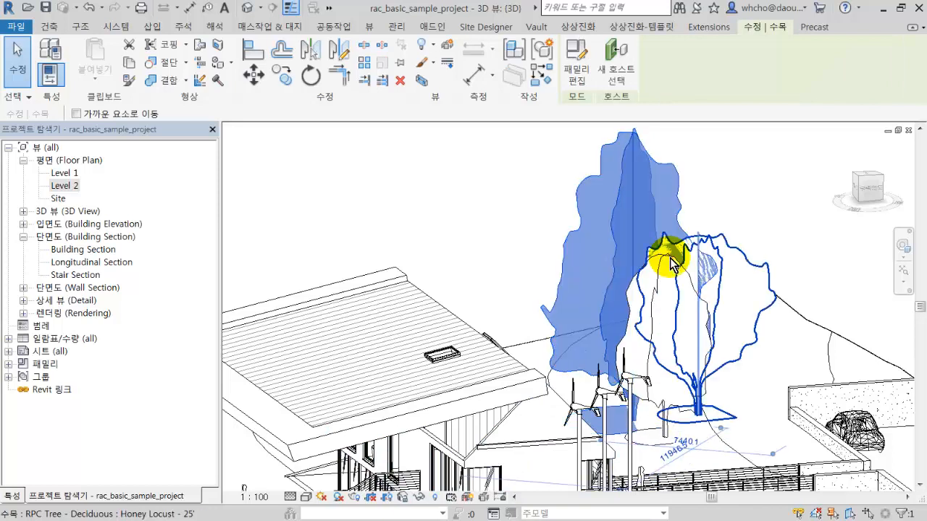
{"action": "left_click", "coordinate": [669, 264]}
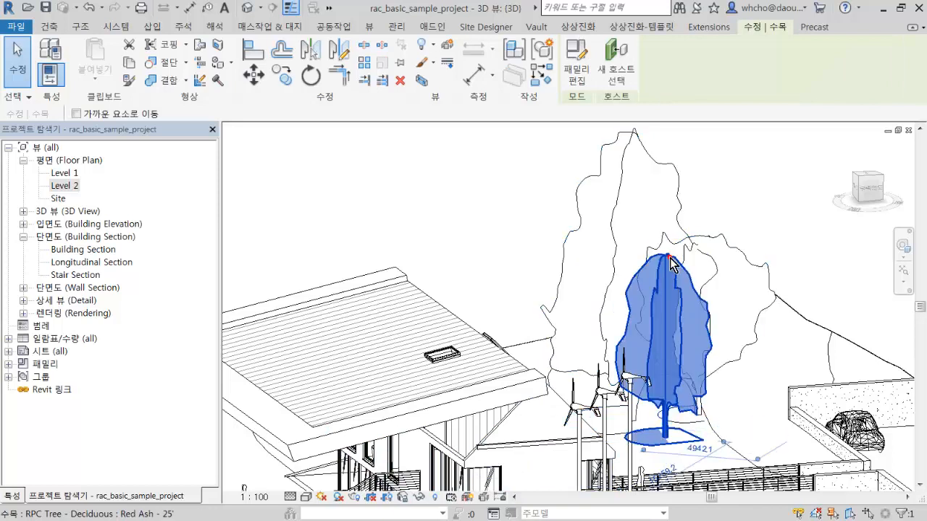
Continue cycling at the same overlap point, selecting the Lombardy Poplar, Honey Locust and Red Ash in turn, ending on the Lombardy Poplar
{"action": "key", "text": "Tab"}
{"action": "key", "text": "Tab"}
{"action": "key", "text": "Tab"}
{"action": "left_click", "coordinate": [670, 264]}
{"action": "left_click", "coordinate": [670, 264]}
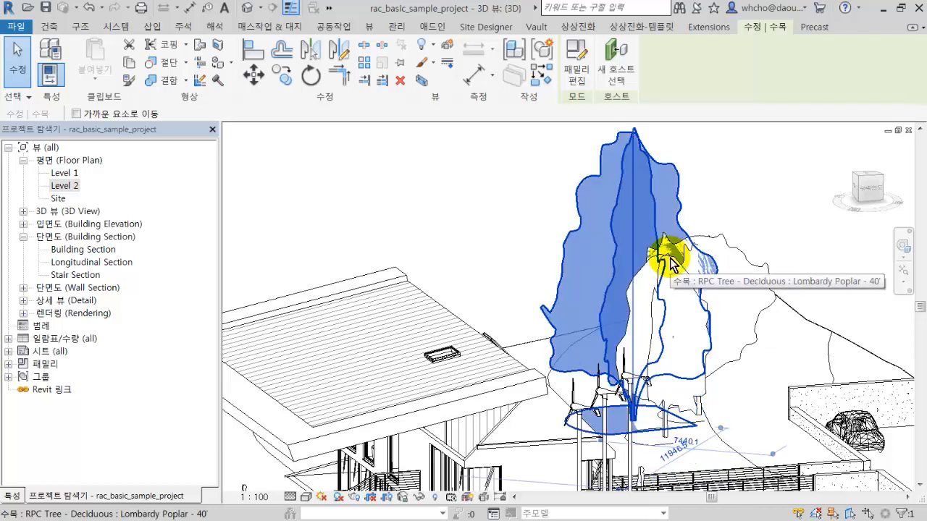
{"action": "key", "text": "Tab"}
{"action": "left_click", "coordinate": [670, 265]}
{"action": "left_click", "coordinate": [670, 264]}
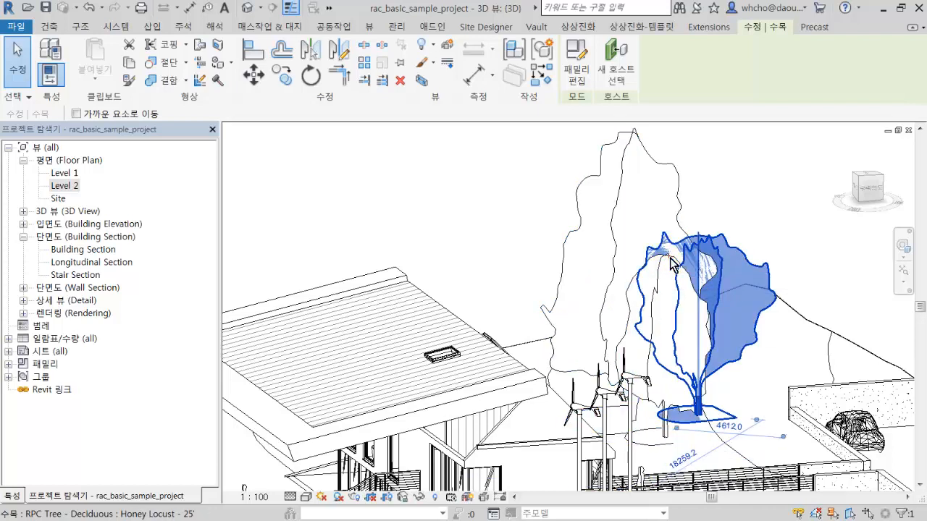
{"action": "key", "text": "Tab"}
{"action": "left_click", "coordinate": [670, 264]}
{"action": "left_click", "coordinate": [670, 264]}
{"action": "key", "text": "Tab"}
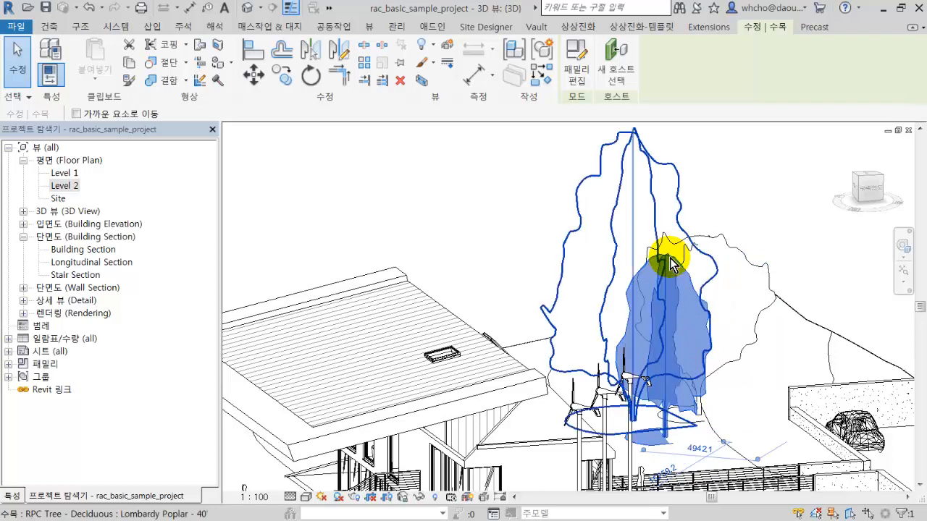
{"action": "left_click", "coordinate": [670, 264]}
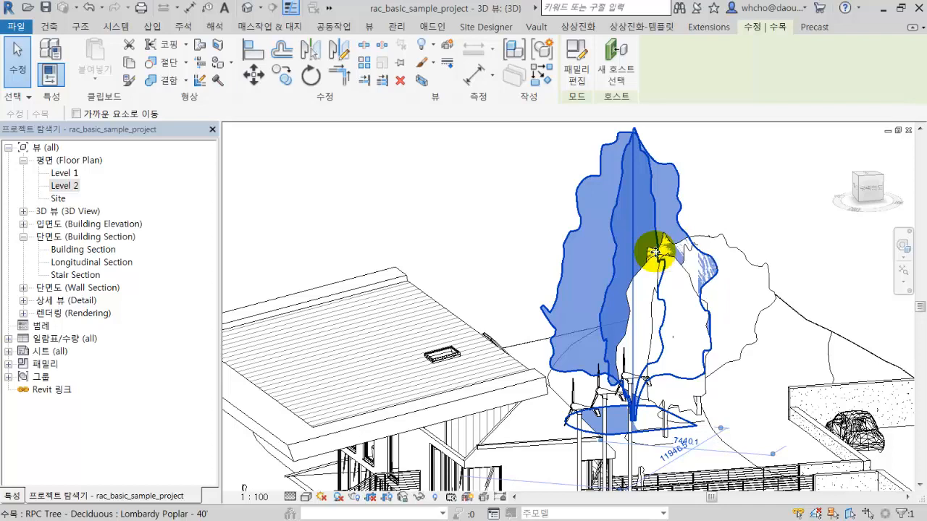
Open the profile of the wall behind the parked car for editing and select its top sketch line
{"action": "scroll", "coordinate": [714, 362], "scroll_direction": "up", "scroll_amount": 5}
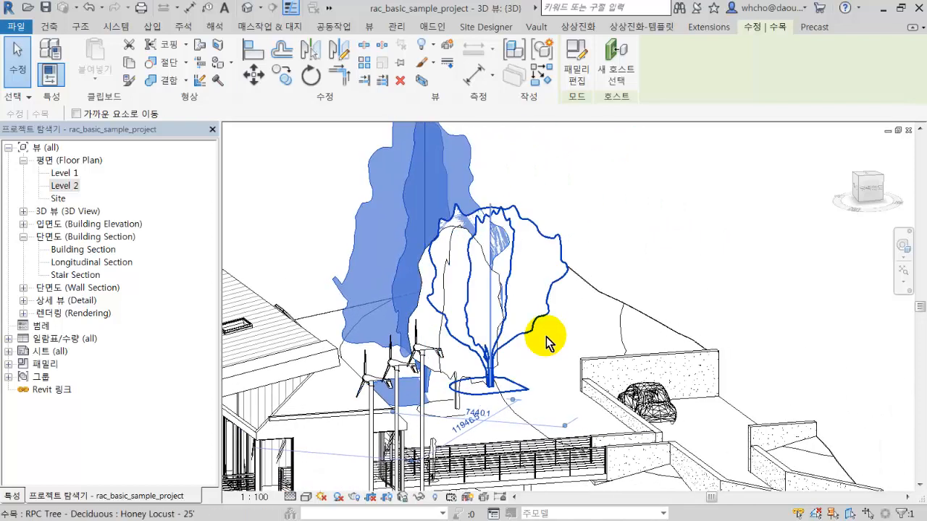
{"action": "middle_click_drag", "start_coordinate": [661, 358], "coordinate": [631, 255], "text": "shift"}
{"action": "left_click", "coordinate": [630, 255]}
{"action": "double_click", "coordinate": [631, 254]}
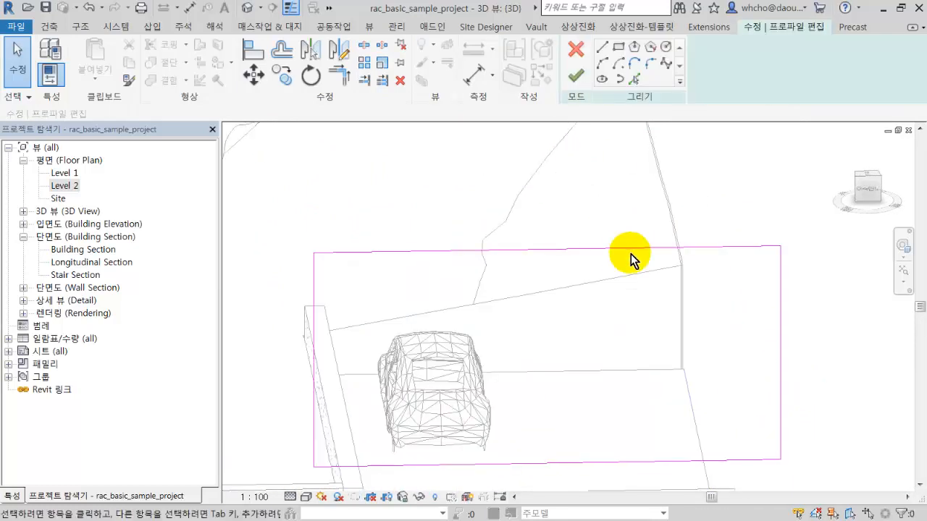
{"action": "scroll", "coordinate": [622, 260], "scroll_direction": "down", "scroll_amount": 3}
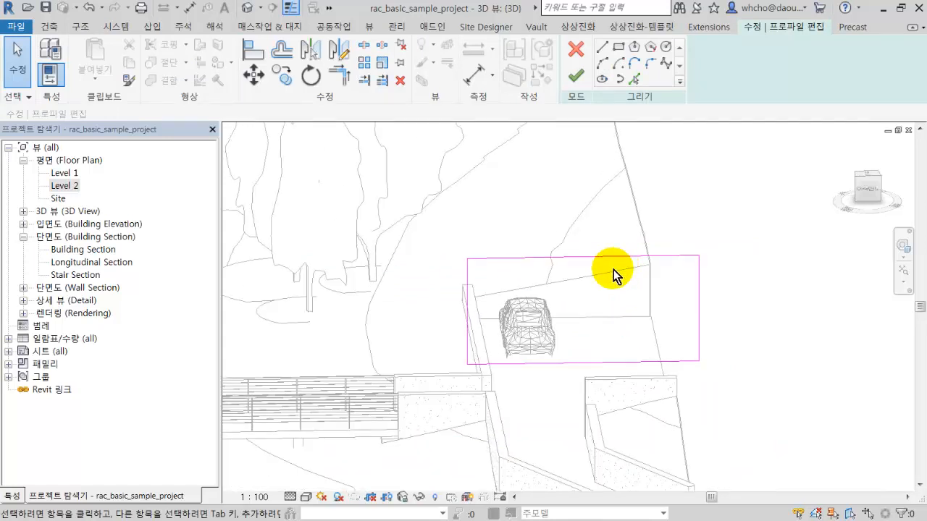
{"action": "left_click", "coordinate": [611, 257]}
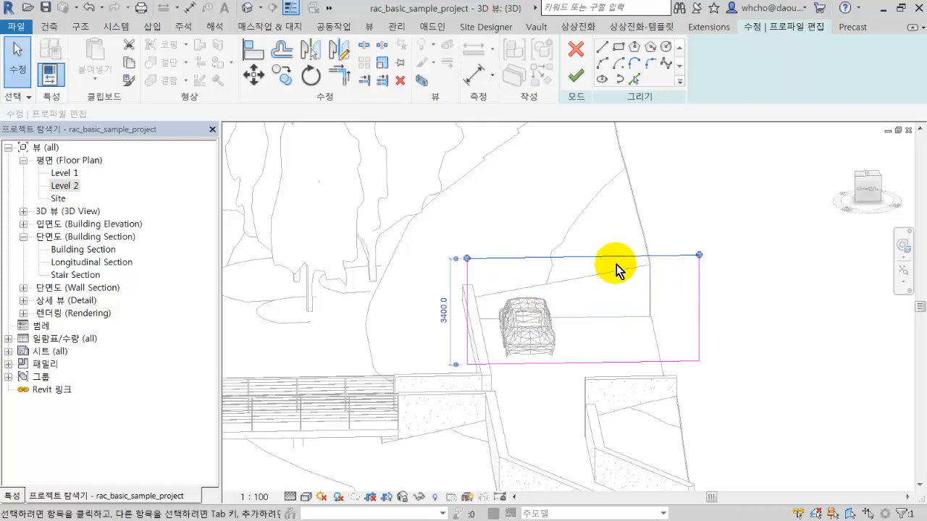
{"action": "left_click", "coordinate": [618, 269]}
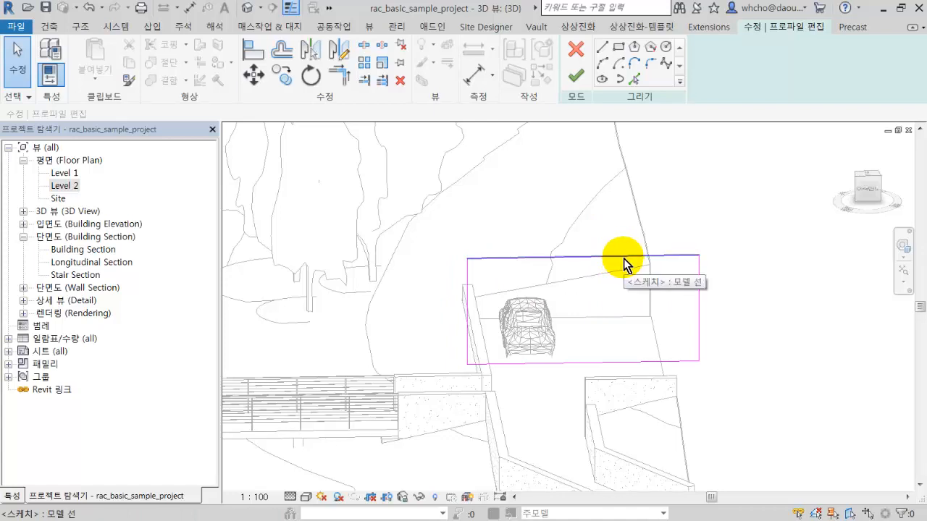
Select the entire chain of connected profile lines, then clear the selection and finish the profile edit
{"action": "key", "text": "Tab"}
{"action": "key", "text": "Tab"}
{"action": "key", "text": "Tab"}
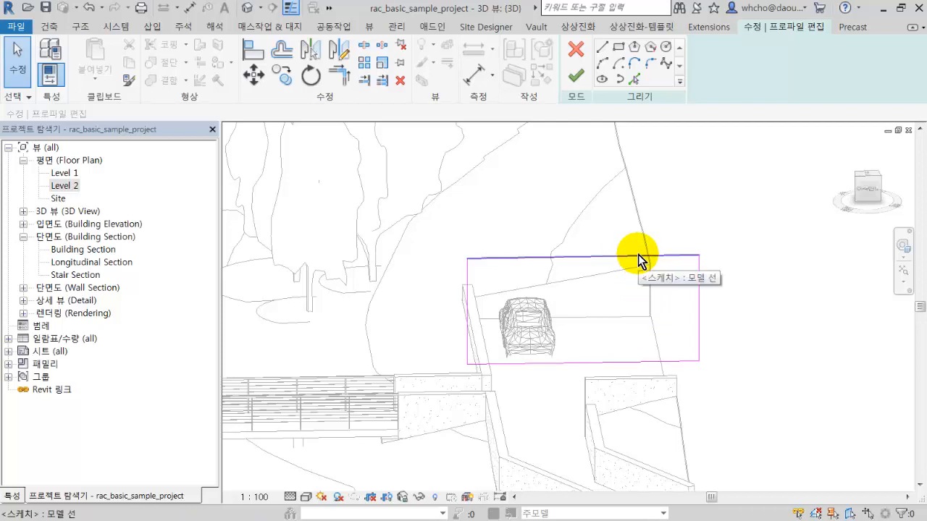
{"action": "key", "text": "Tab"}
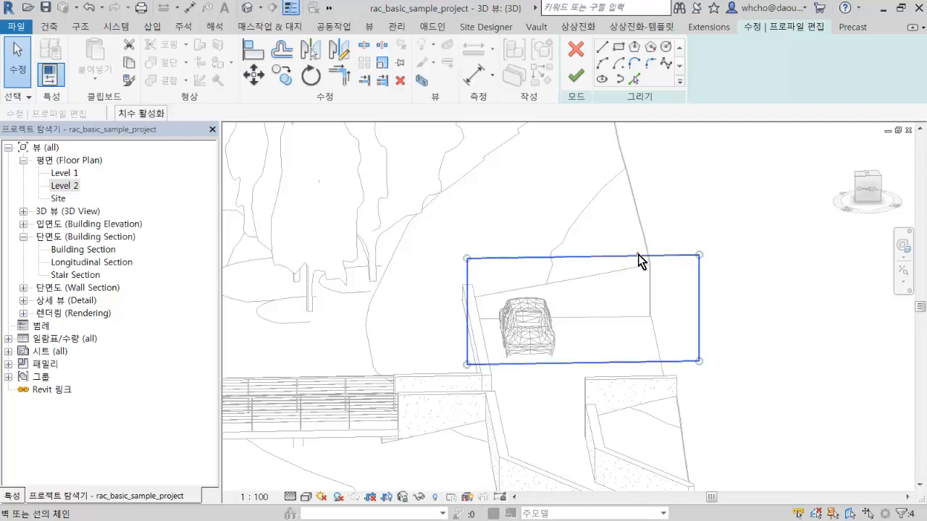
{"action": "left_click", "coordinate": [637, 254]}
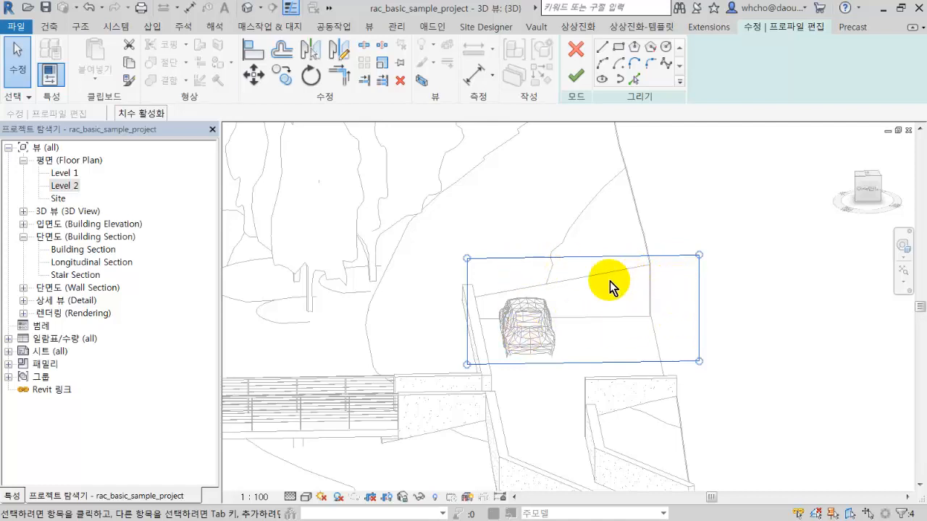
{"action": "key", "text": "Escape"}
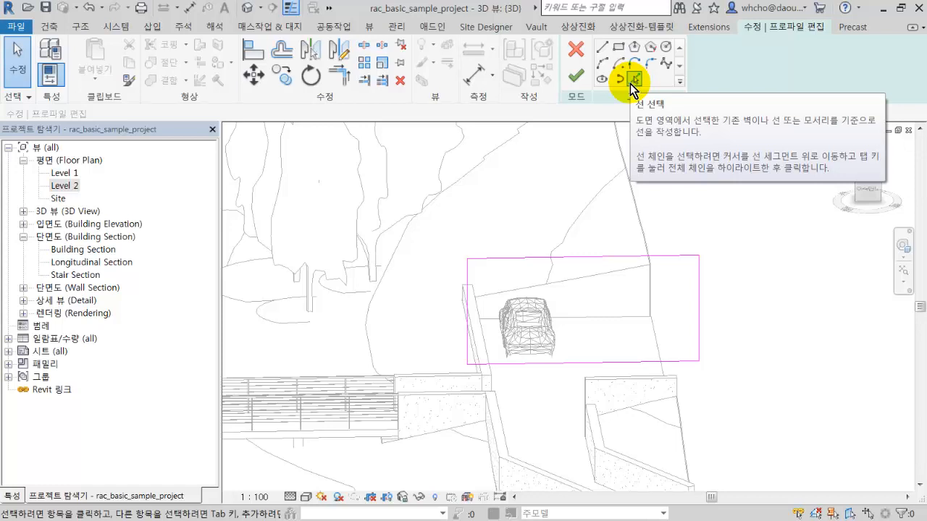
{"action": "left_click", "coordinate": [575, 76]}
Orbit out to show the whole site and box-select across the model, first with a crossing box and then with an enclosing window
{"action": "scroll", "coordinate": [533, 326], "scroll_direction": "down", "scroll_amount": 10}
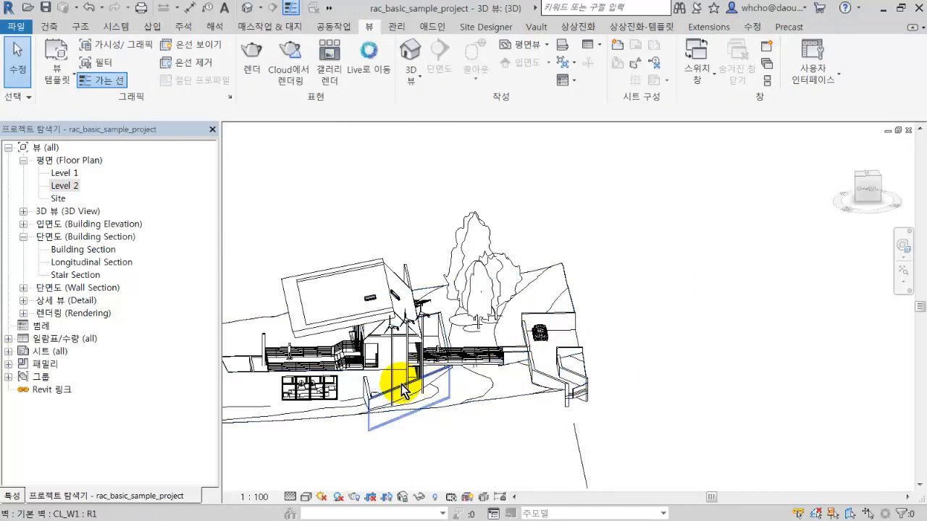
{"action": "middle_click_drag", "start_coordinate": [394, 383], "coordinate": [425, 372]}
{"action": "scroll", "coordinate": [439, 265], "scroll_direction": "down", "scroll_amount": 4}
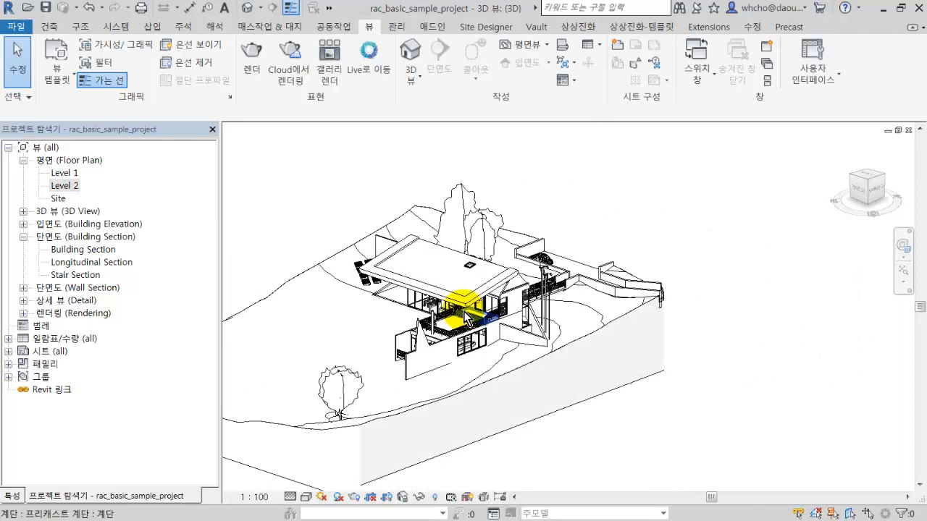
{"action": "middle_click_drag", "start_coordinate": [465, 312], "coordinate": [520, 280]}
{"action": "scroll", "coordinate": [551, 278], "scroll_direction": "up", "scroll_amount": 3}
{"action": "scroll", "coordinate": [610, 219], "scroll_direction": "down", "scroll_amount": 3}
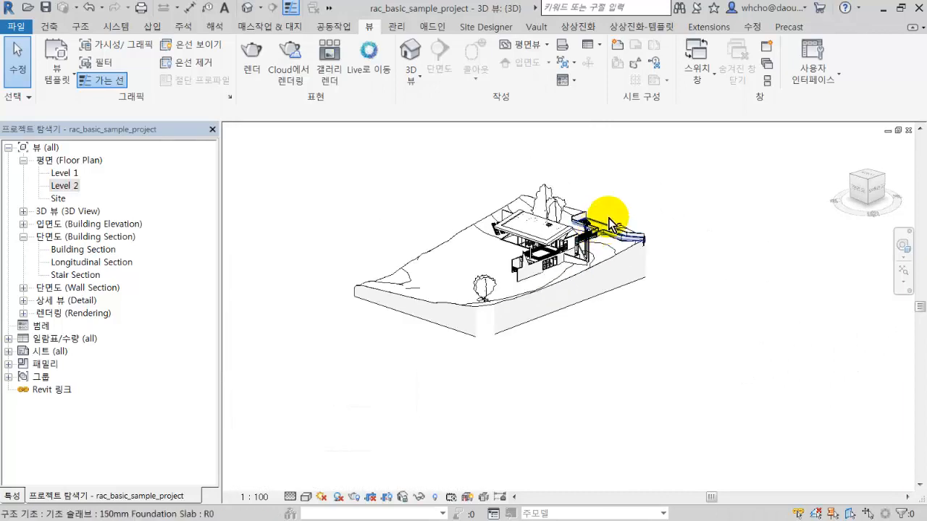
{"action": "left_click_drag", "start_coordinate": [663, 174], "coordinate": [409, 345]}
{"action": "left_click_drag", "start_coordinate": [385, 148], "coordinate": [613, 365]}
Select every element touched by a crossing box over the model, including the terrain, then clear the selection
{"action": "left_click", "coordinate": [682, 149]}
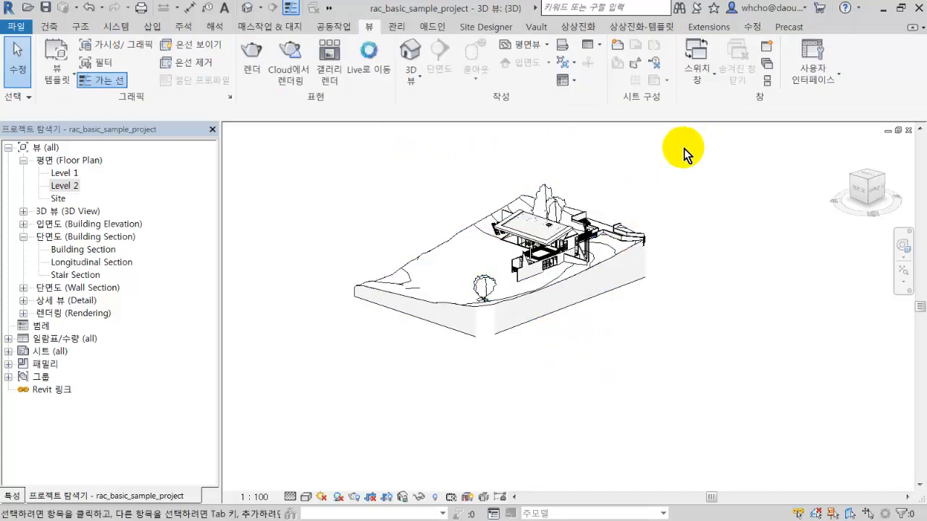
{"action": "left_click_drag", "start_coordinate": [692, 142], "coordinate": [467, 354]}
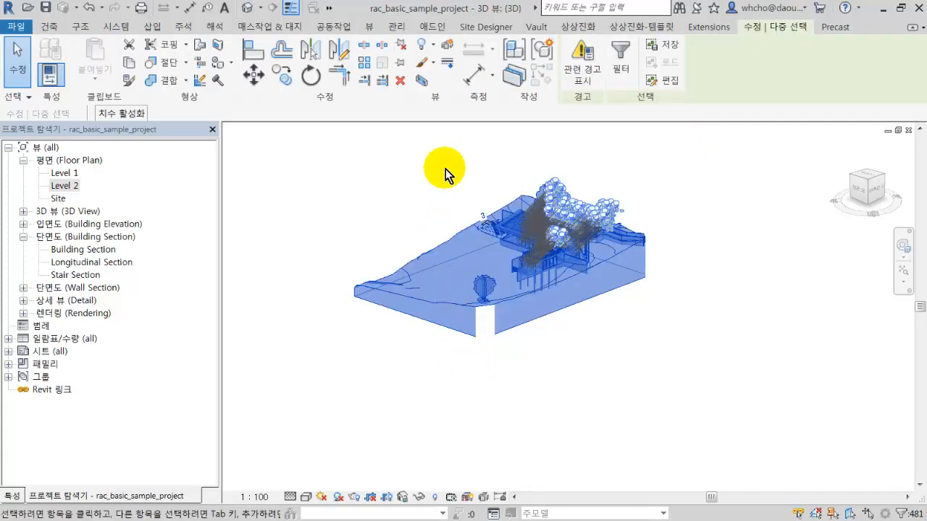
{"action": "left_click", "coordinate": [424, 160]}
Select only the elements fully enclosed by a window around the house, then select just the tall tree behind the roof instead
{"action": "left_click_drag", "start_coordinate": [413, 148], "coordinate": [630, 330]}
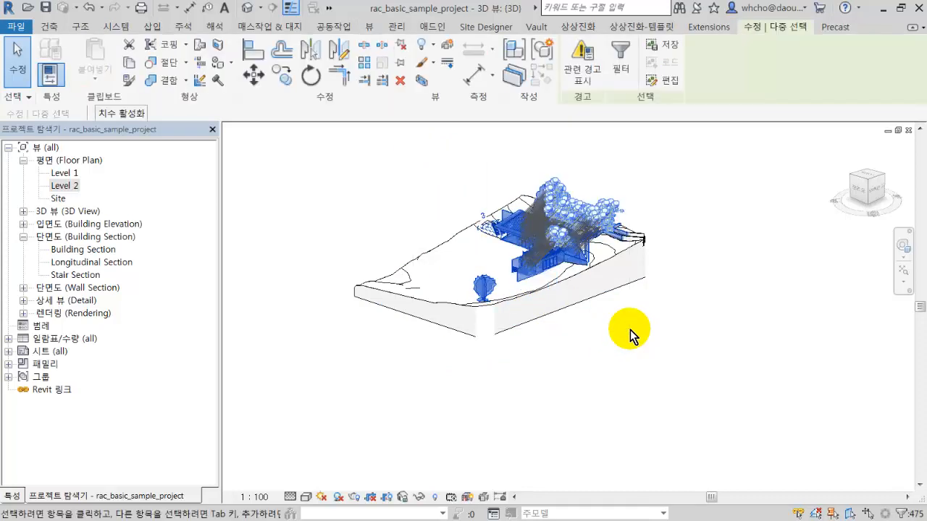
{"action": "scroll", "coordinate": [519, 225], "scroll_direction": "up", "scroll_amount": 3}
{"action": "scroll", "coordinate": [437, 266], "scroll_direction": "down", "scroll_amount": 2}
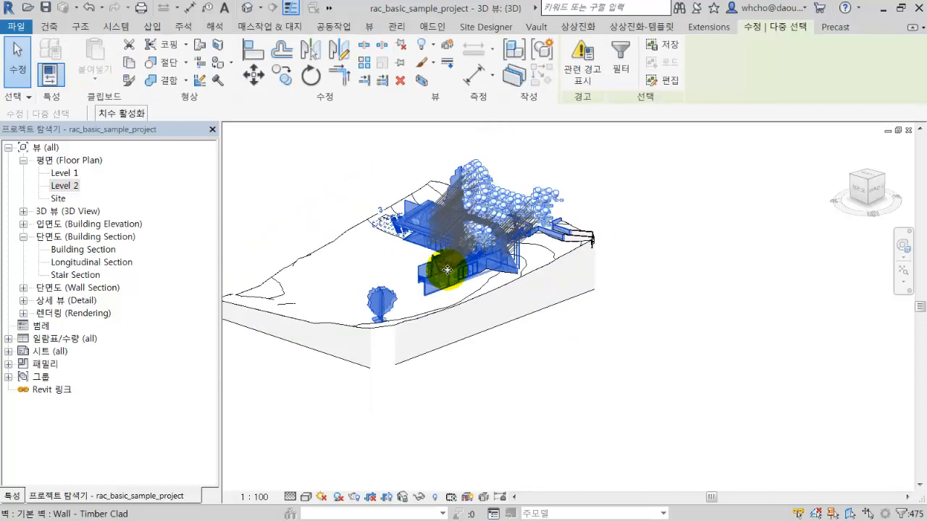
{"action": "scroll", "coordinate": [486, 315], "scroll_direction": "down", "scroll_amount": 2}
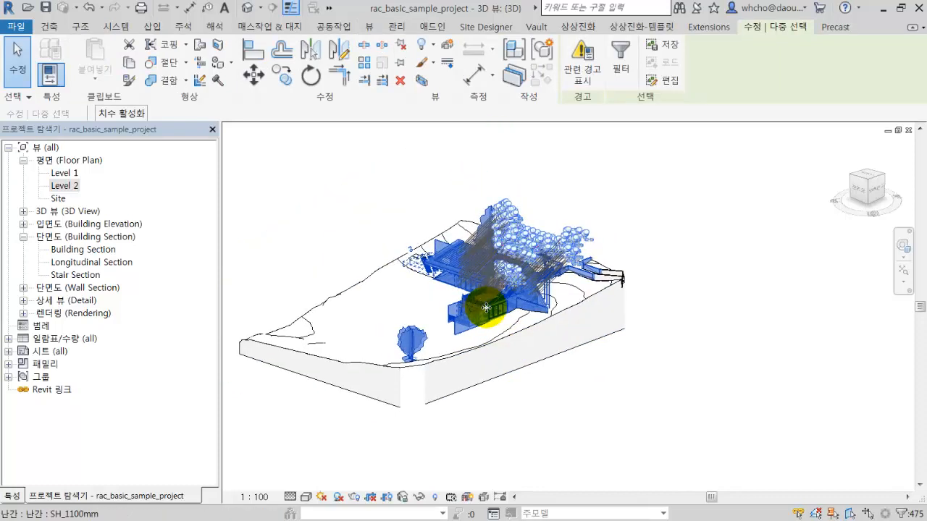
{"action": "left_click", "coordinate": [406, 190]}
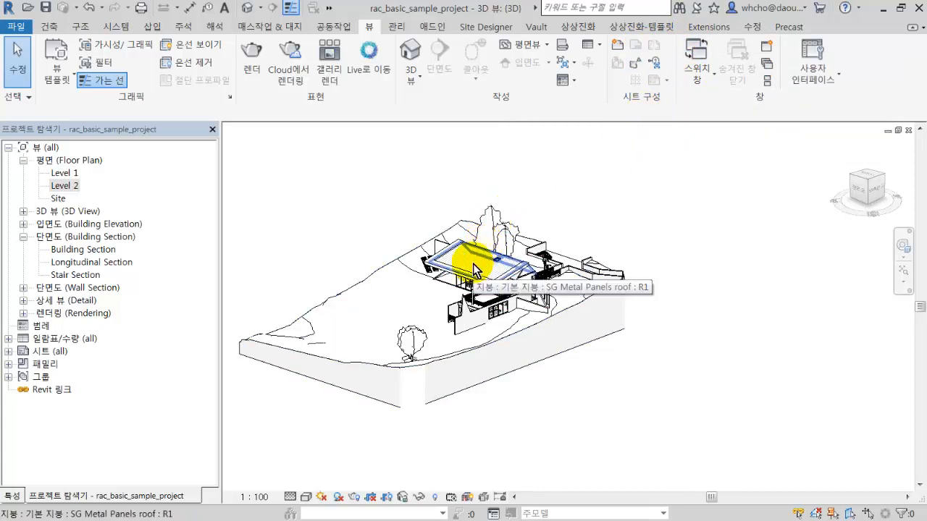
{"action": "left_click", "coordinate": [483, 239]}
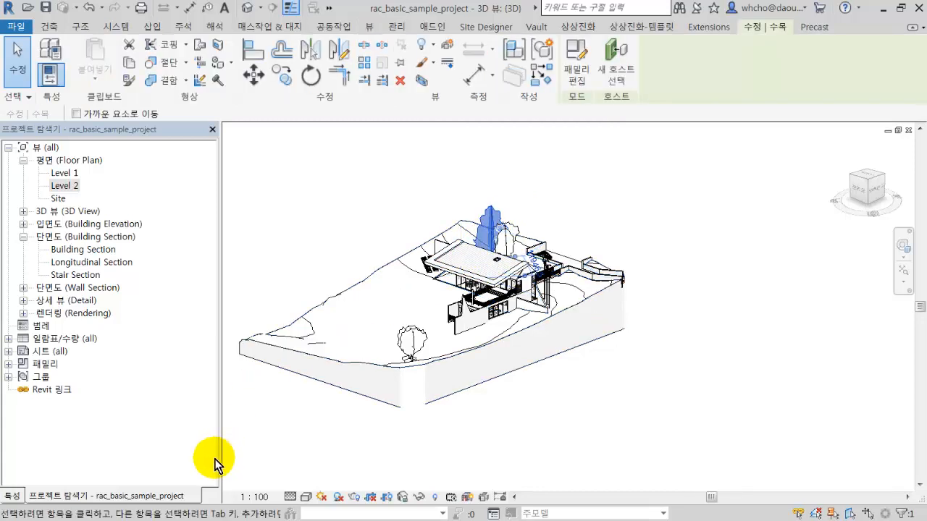
Show the selected tree's properties and change its type to Hawthorn - 25', viewing it from the side of the house where it stands
{"action": "left_click", "coordinate": [11, 496]}
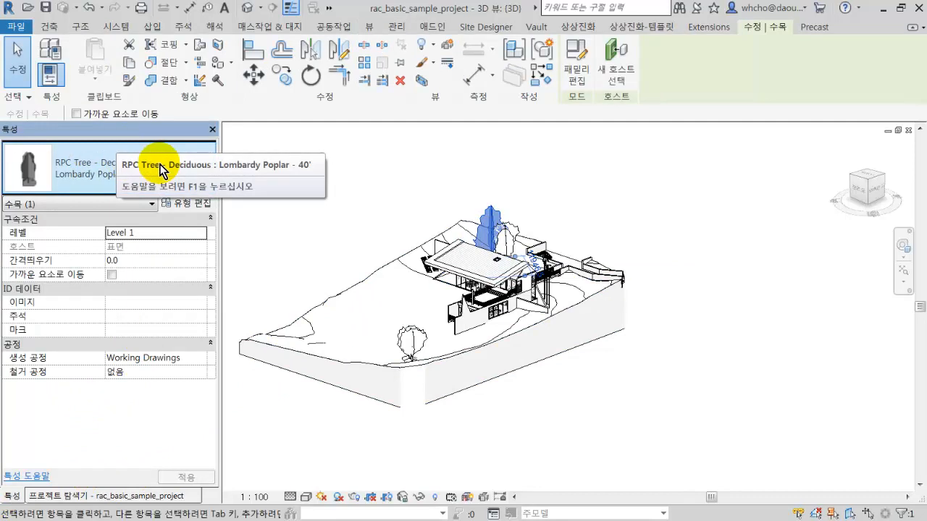
{"action": "left_click", "coordinate": [196, 151]}
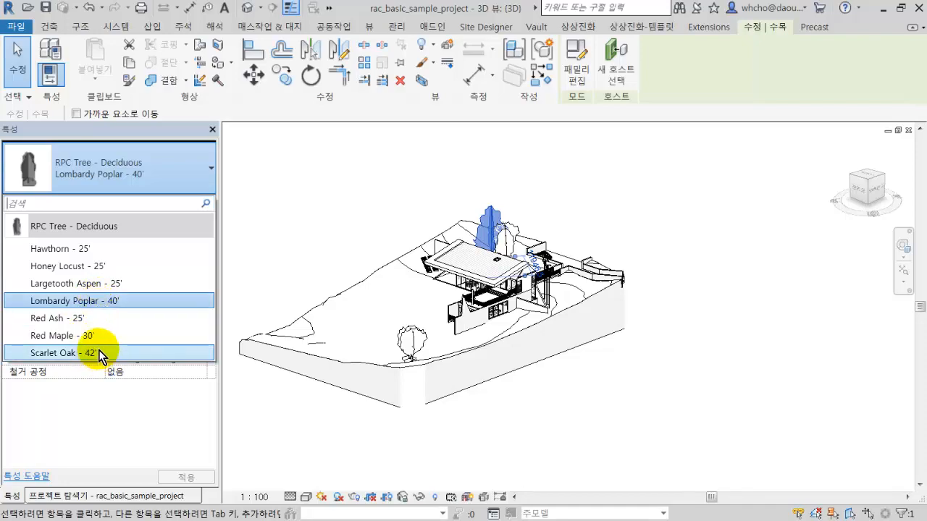
{"action": "scroll", "coordinate": [462, 235], "scroll_direction": "up", "scroll_amount": 3}
{"action": "scroll", "coordinate": [585, 241], "scroll_direction": "down", "scroll_amount": 3}
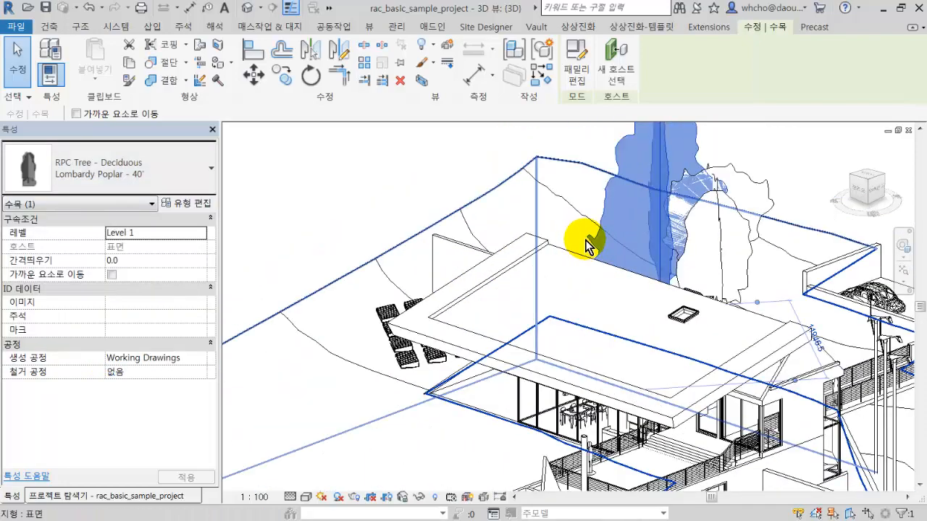
{"action": "middle_click_drag", "start_coordinate": [608, 273], "coordinate": [219, 137], "text": "shift"}
{"action": "left_click", "coordinate": [181, 166]}
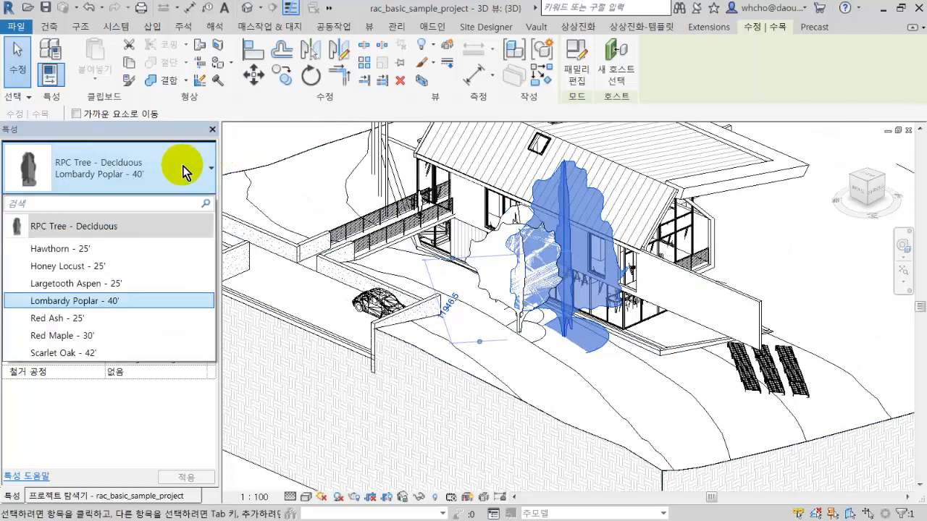
{"action": "left_click", "coordinate": [185, 254]}
Try the Honey Locust - 25', Largetooth Aspen - 25' and Lombardy Poplar - 40' types on the selected tree
{"action": "left_click", "coordinate": [156, 181]}
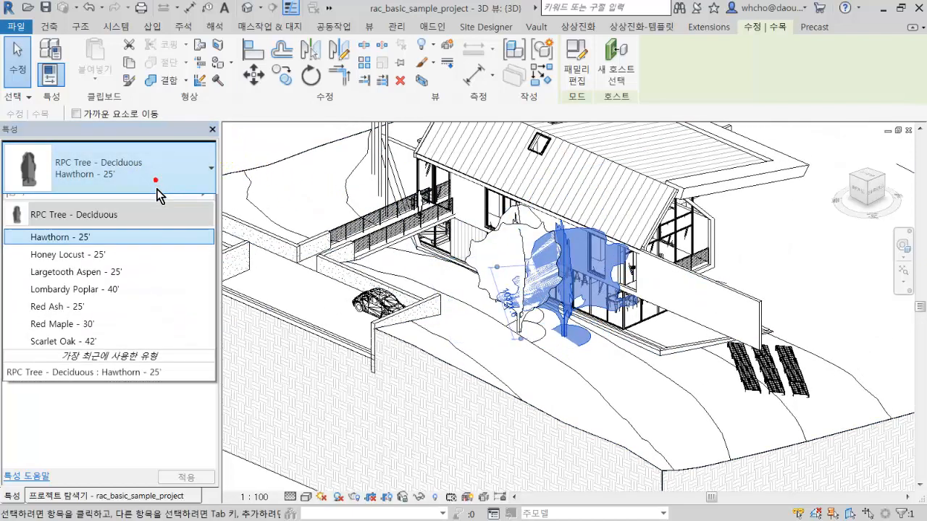
{"action": "left_click", "coordinate": [152, 265]}
{"action": "left_click", "coordinate": [176, 157]}
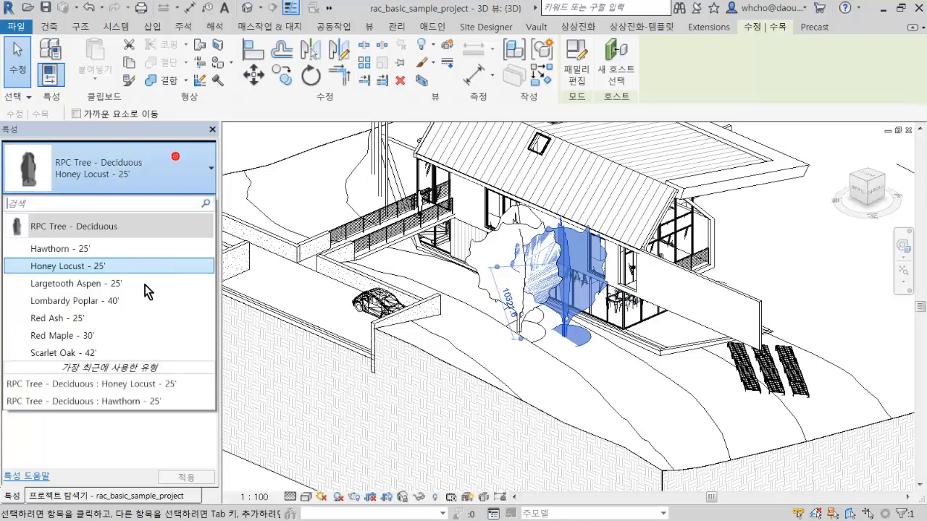
{"action": "left_click", "coordinate": [144, 282]}
{"action": "left_click", "coordinate": [158, 180]}
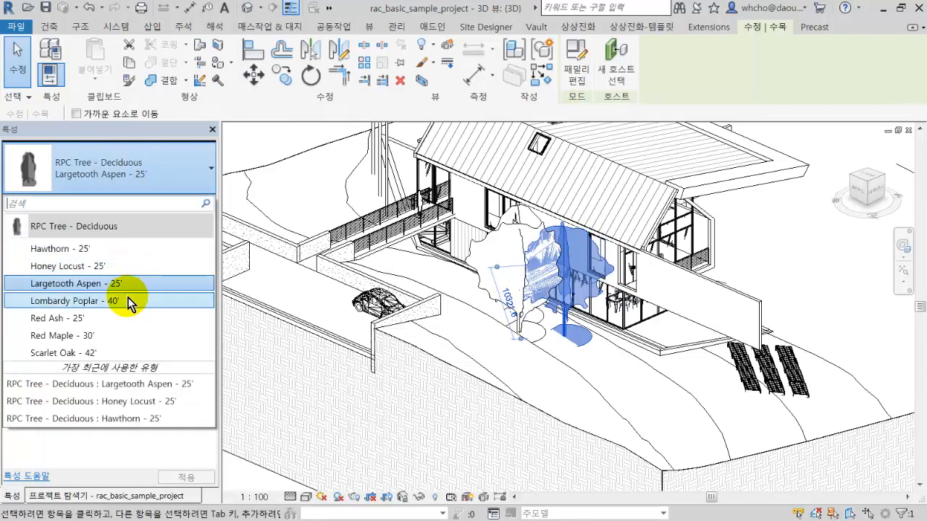
{"action": "left_click", "coordinate": [128, 304]}
Try the Red Ash - 25', Red Maple - 30' and Scarlet Oak - 42' types on the selected tree
{"action": "left_click", "coordinate": [140, 180]}
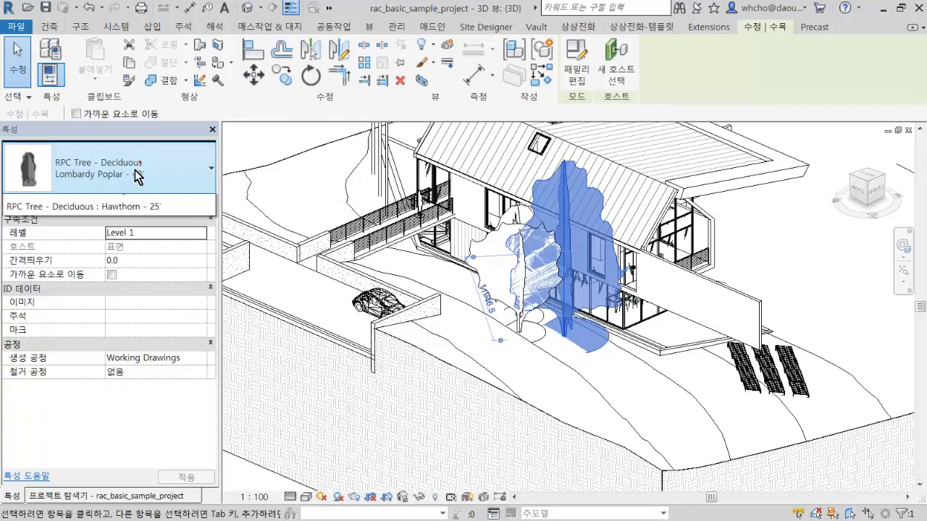
{"action": "left_click", "coordinate": [127, 312]}
{"action": "left_click", "coordinate": [150, 162]}
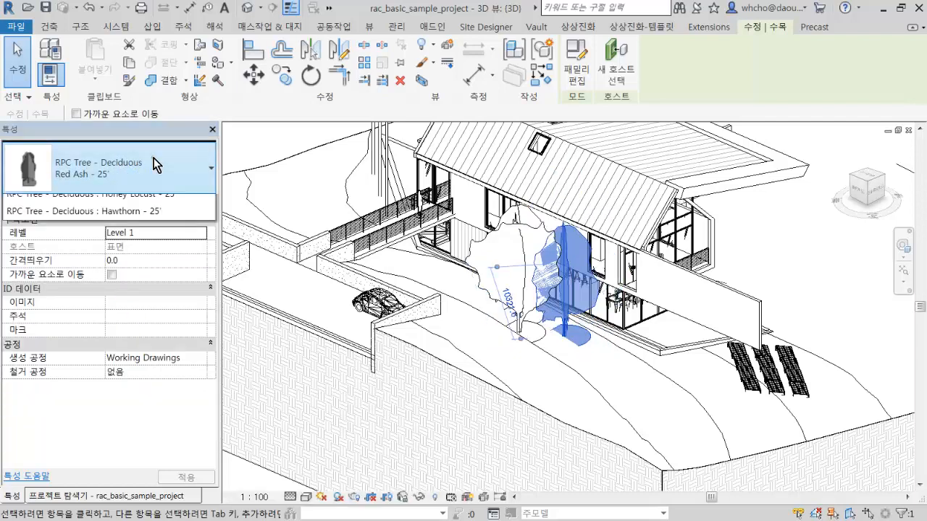
{"action": "left_click", "coordinate": [112, 341]}
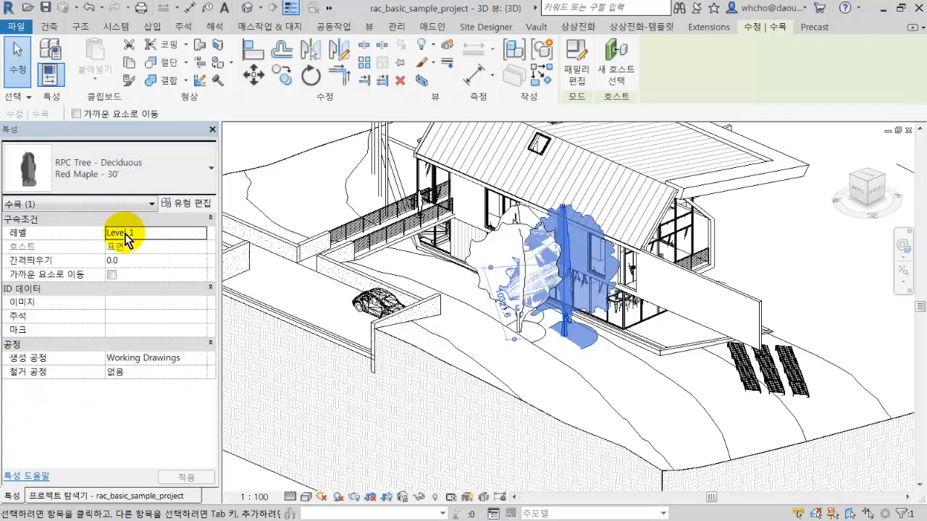
{"action": "left_click", "coordinate": [140, 174]}
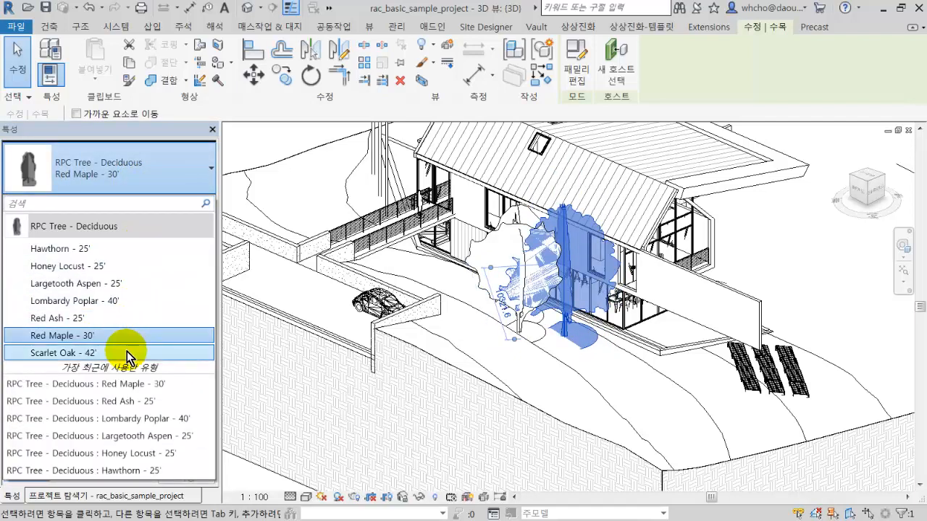
{"action": "left_click", "coordinate": [127, 352]}
Switch the selected tree back through the Red Maple - 30', Red Ash - 25' and Honey Locust - 25' types
{"action": "left_click", "coordinate": [124, 176]}
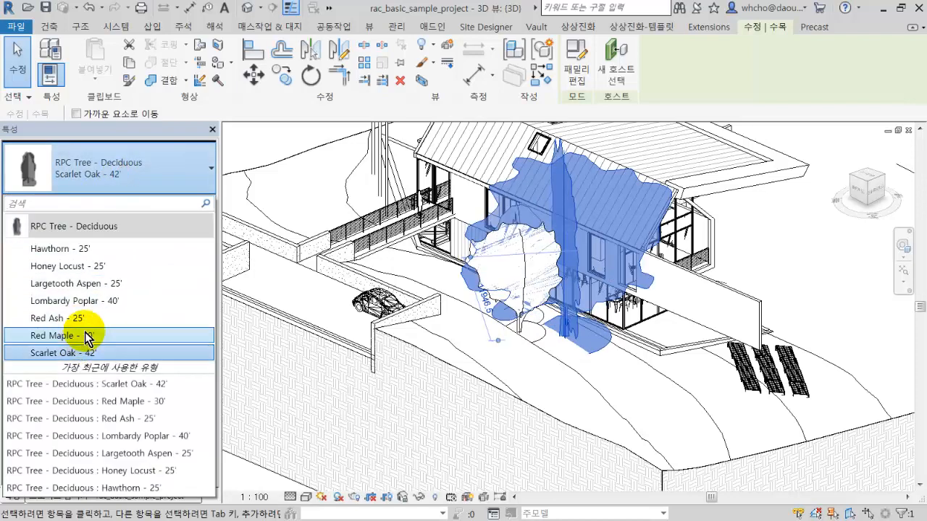
{"action": "left_click", "coordinate": [81, 335]}
{"action": "left_click", "coordinate": [120, 176]}
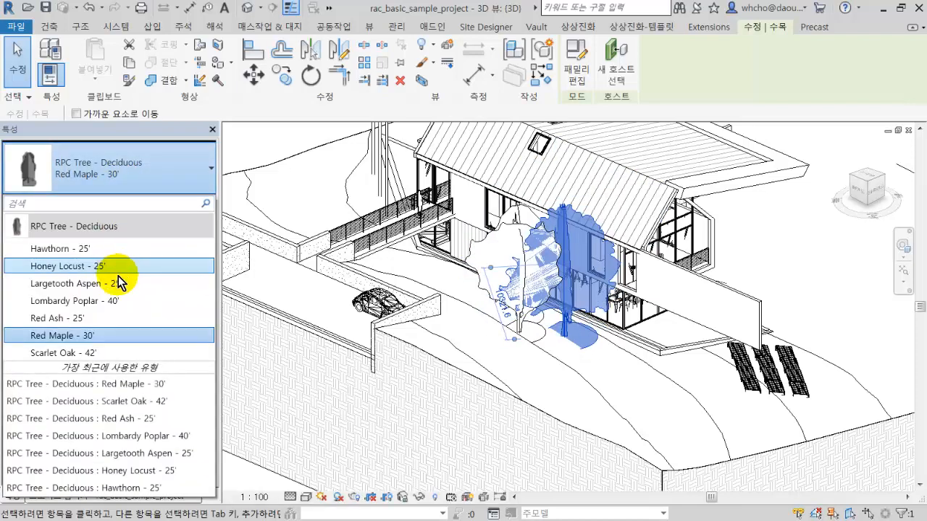
{"action": "left_click", "coordinate": [110, 316]}
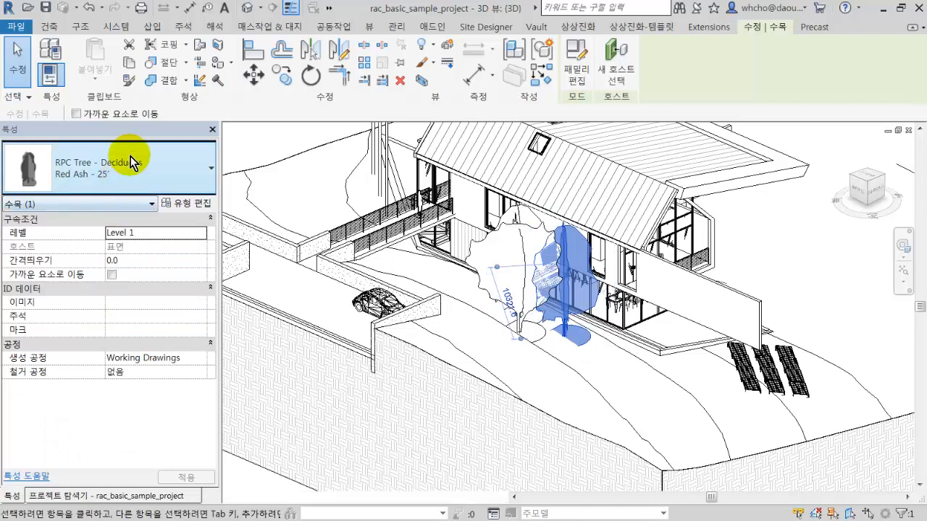
{"action": "left_click", "coordinate": [131, 159]}
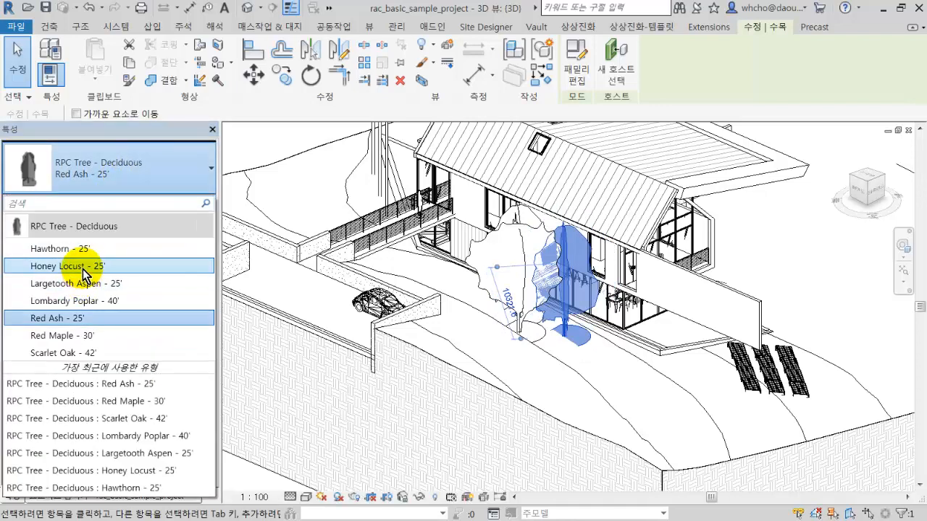
{"action": "left_click", "coordinate": [80, 266]}
Set the selected tree's type to Largetooth Aspen - 25' and review the other available tree types
{"action": "left_click", "coordinate": [138, 174]}
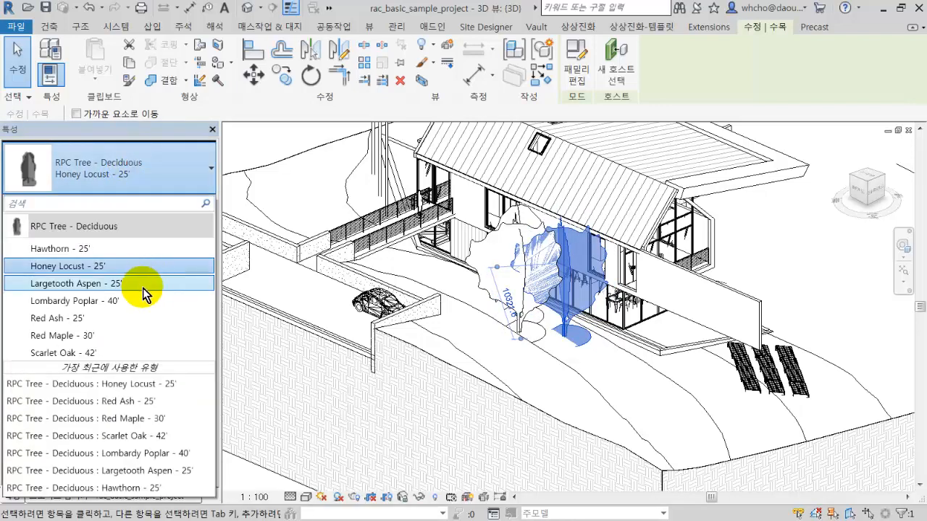
{"action": "left_click", "coordinate": [143, 286]}
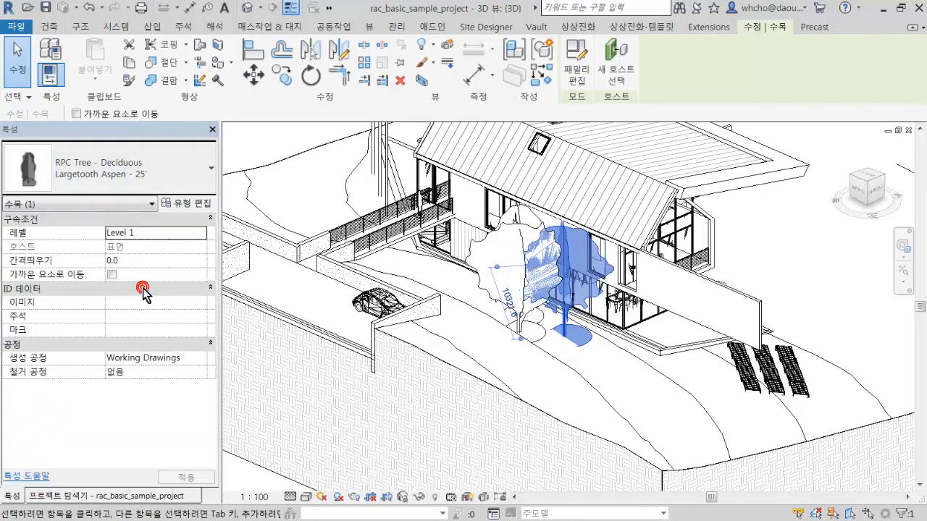
{"action": "left_click", "coordinate": [160, 180]}
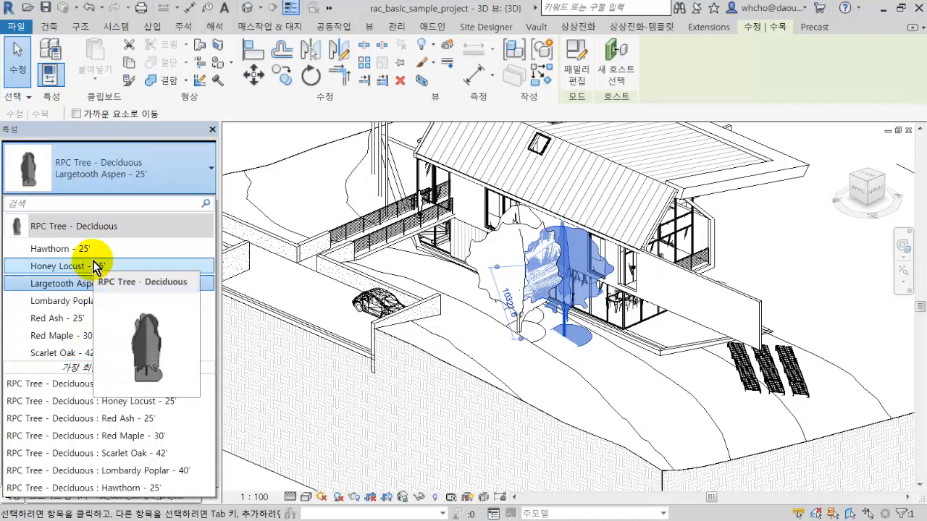
{"action": "left_click", "coordinate": [102, 168]}
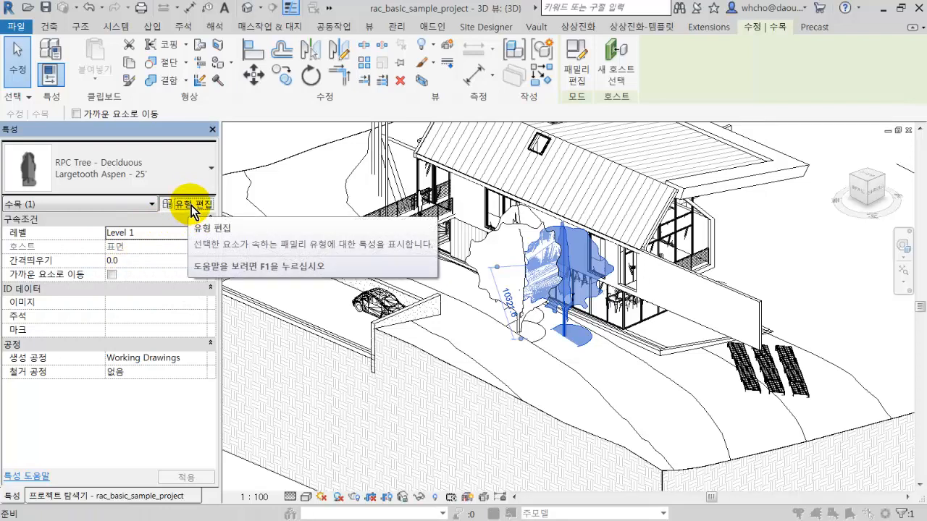
Open the tree's type properties and examine its family, the available types and the type parameters
{"action": "left_click", "coordinate": [191, 205]}
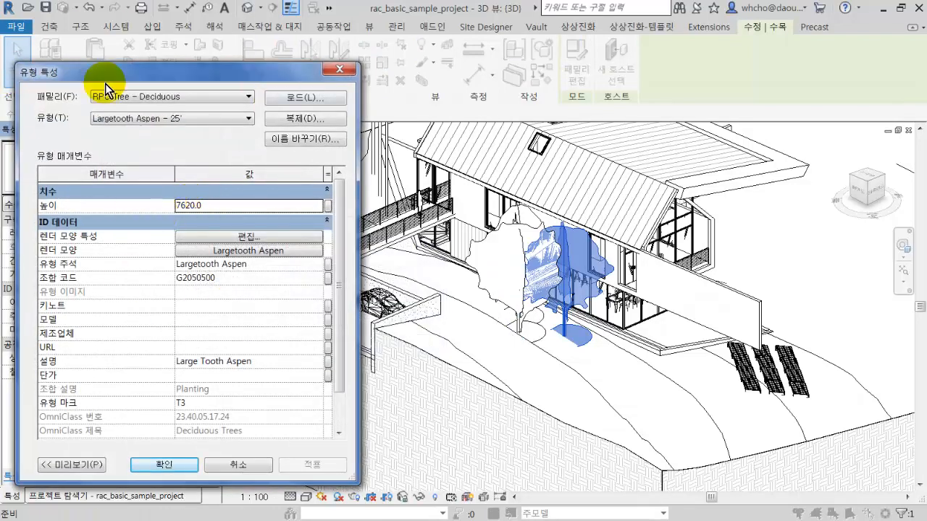
{"action": "left_click_drag", "start_coordinate": [133, 81], "coordinate": [346, 109]}
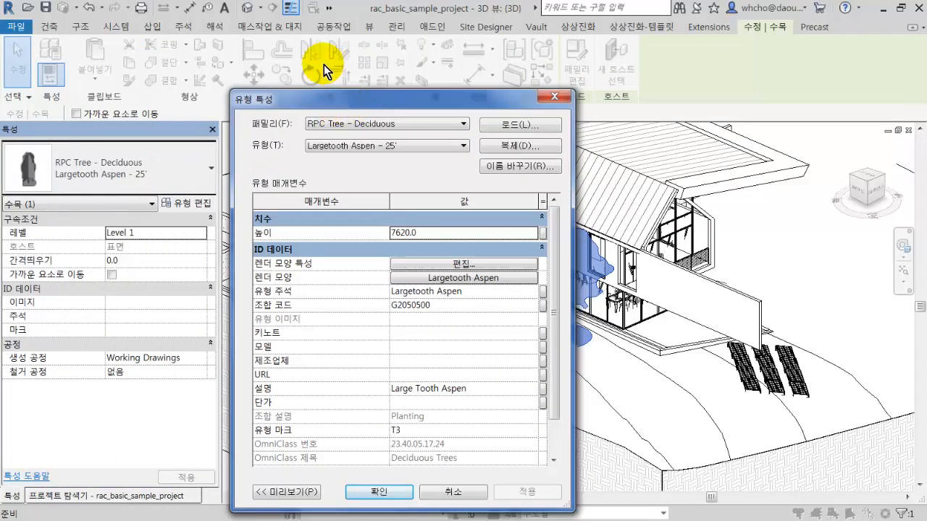
{"action": "left_click", "coordinate": [336, 125]}
{"action": "left_click", "coordinate": [336, 125]}
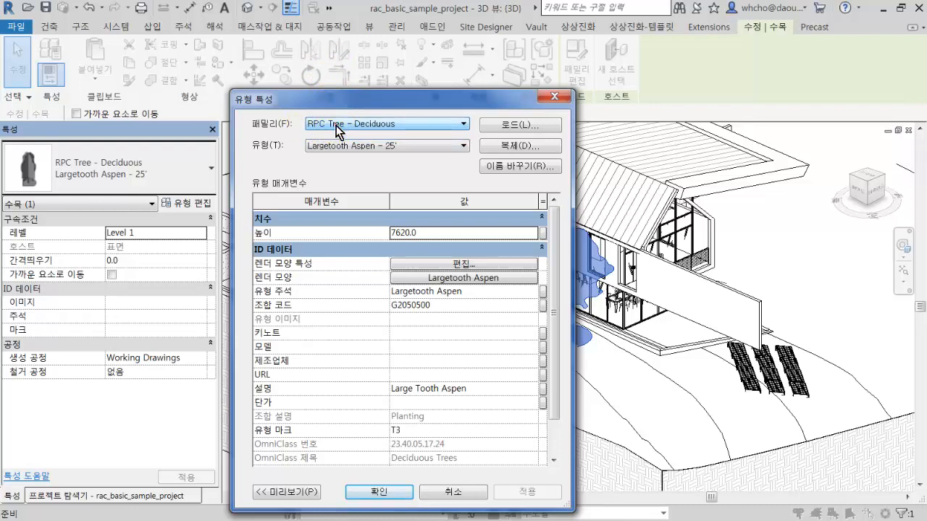
{"action": "left_click", "coordinate": [335, 125]}
{"action": "left_click", "coordinate": [335, 125]}
{"action": "left_click", "coordinate": [336, 146]}
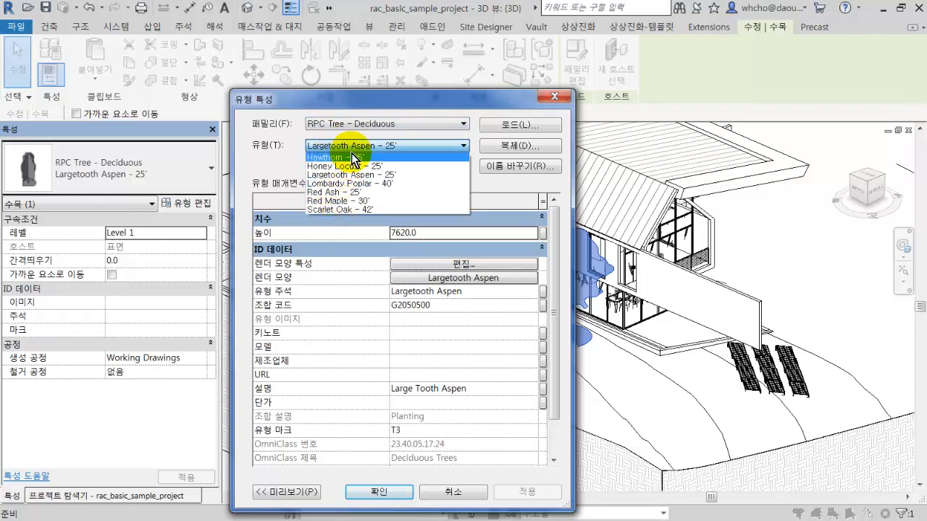
{"action": "left_click", "coordinate": [378, 146]}
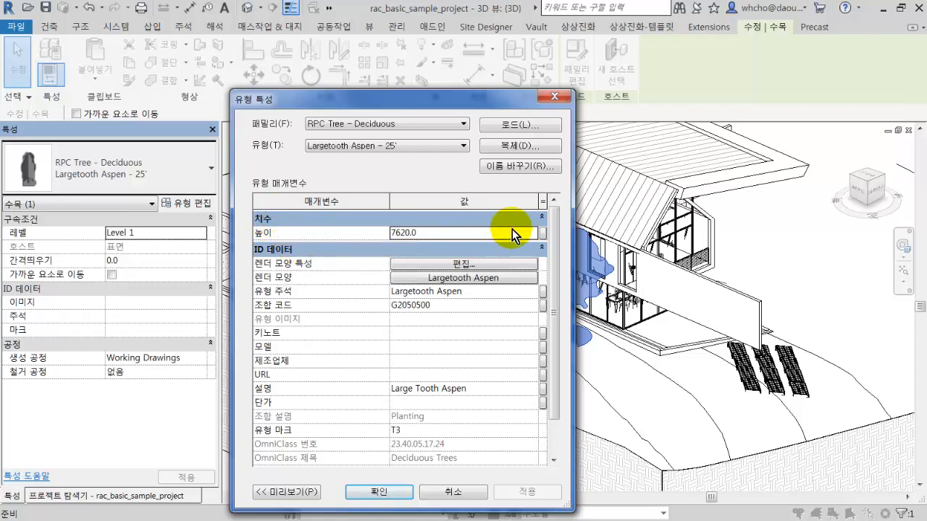
{"action": "scroll", "coordinate": [543, 259], "scroll_direction": "down", "scroll_amount": 1}
{"action": "scroll", "coordinate": [535, 272], "scroll_direction": "down", "scroll_amount": 1}
{"action": "scroll", "coordinate": [471, 275], "scroll_direction": "up", "scroll_amount": 2}
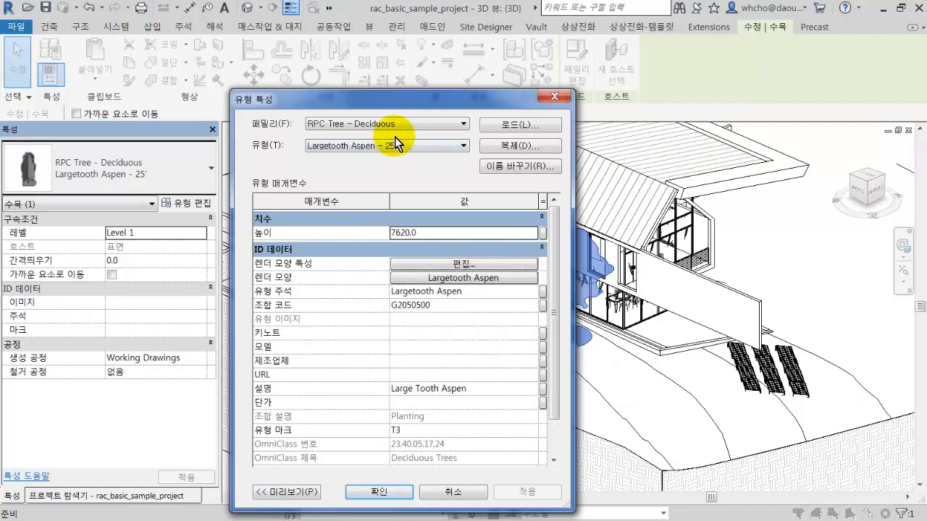
Set the Largetooth Aspen - 25' type's height to 15000 and apply it, keeping the tree in sight
{"action": "left_click_drag", "start_coordinate": [405, 103], "coordinate": [241, 105]}
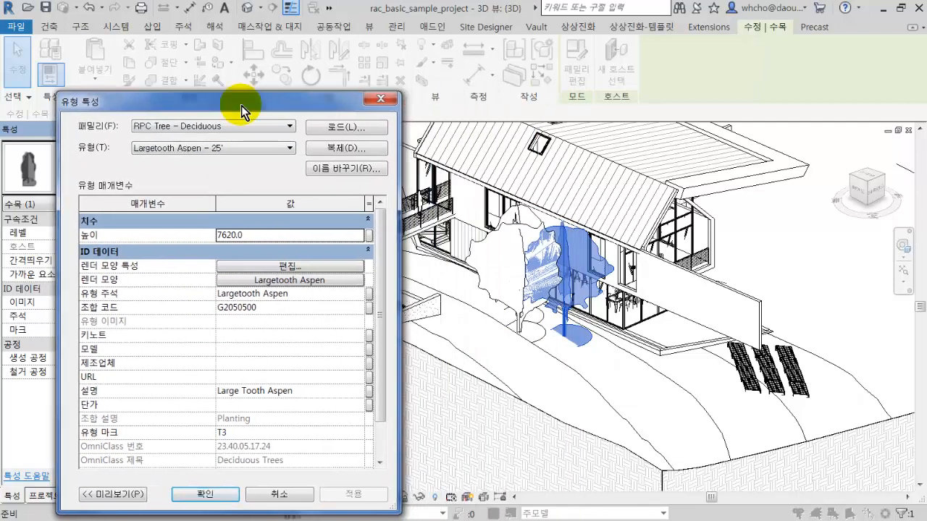
{"action": "left_click", "coordinate": [225, 240]}
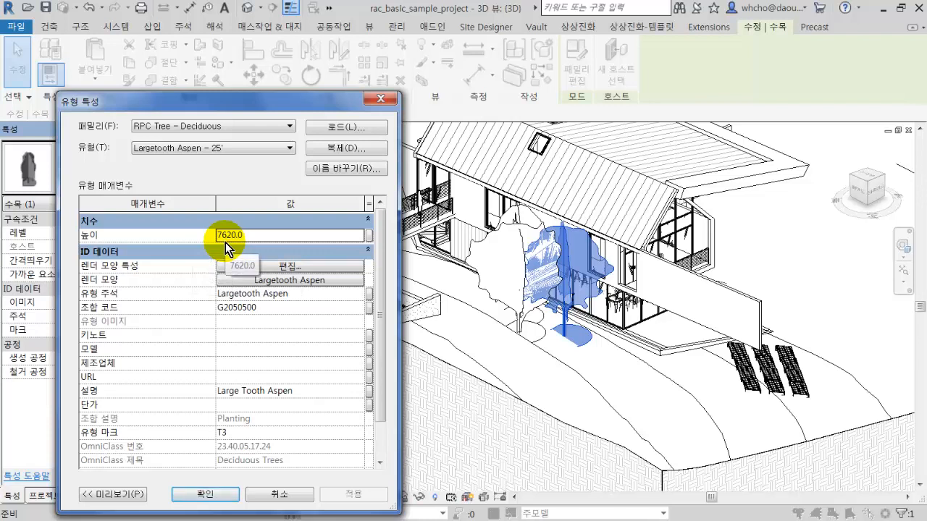
{"action": "left_click", "coordinate": [253, 235]}
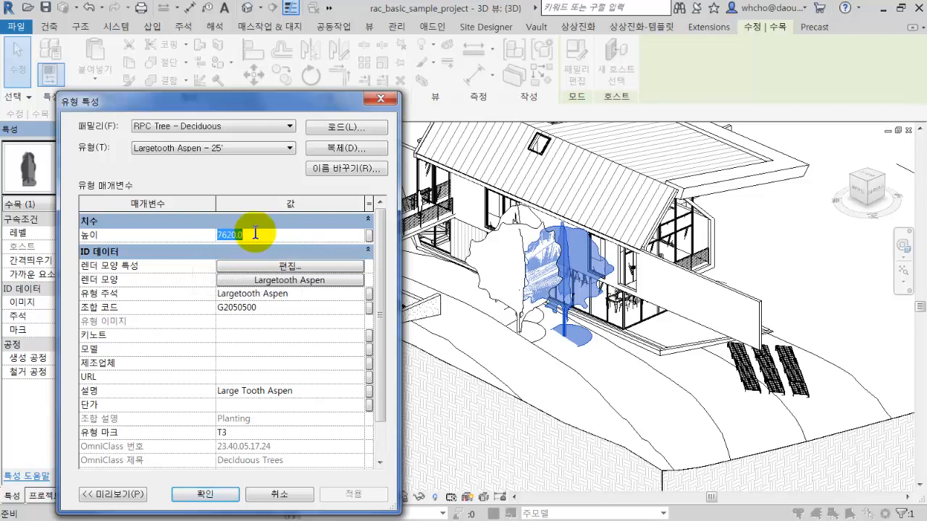
{"action": "type", "text": "15000"}
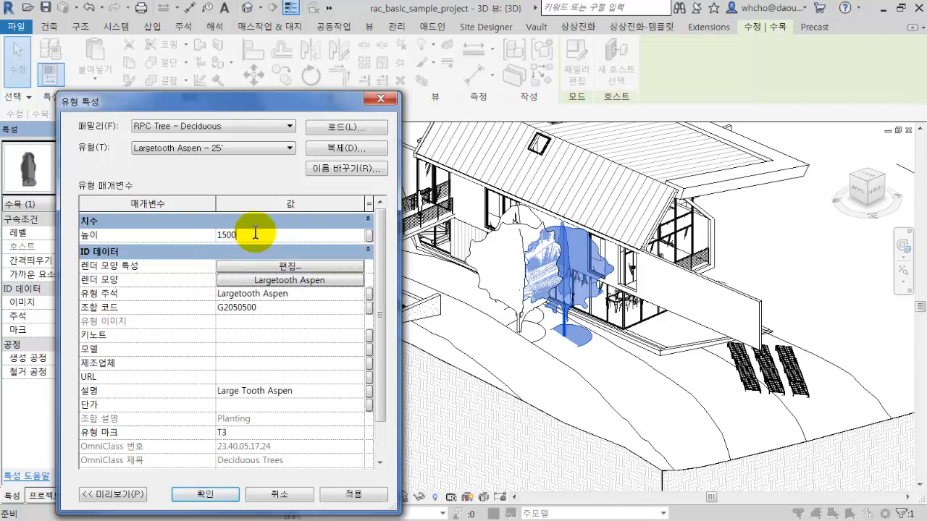
{"action": "left_click", "coordinate": [351, 495]}
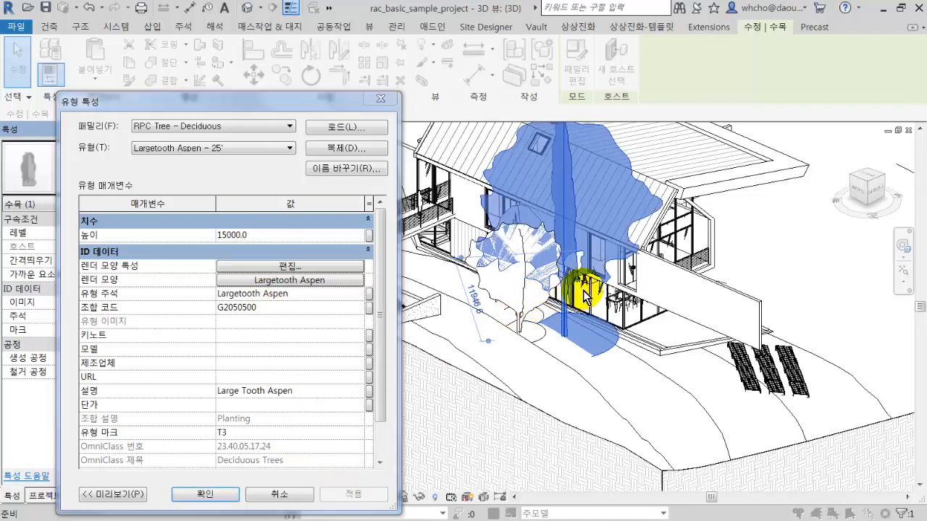
{"action": "left_click", "coordinate": [205, 494]}
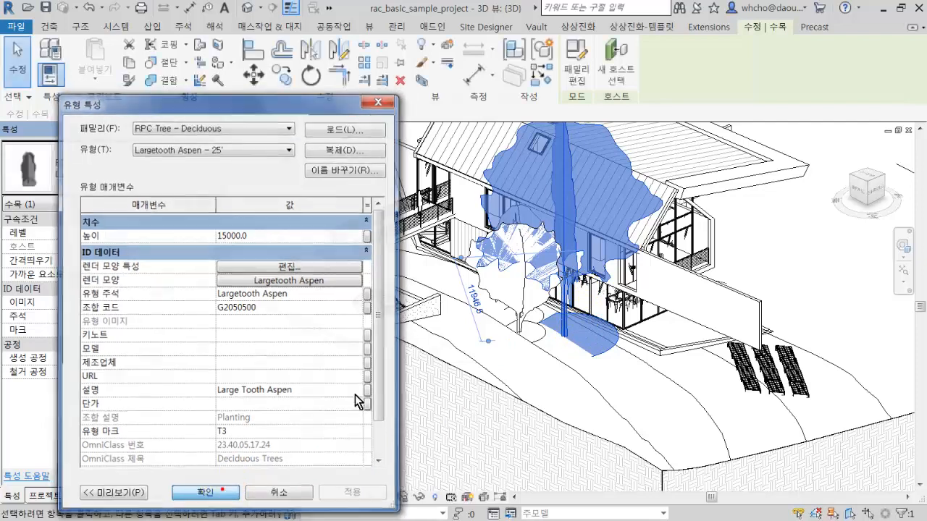
Set the Largetooth Aspen - 25' type's height to 20000, apply it, and check the tree in the 3D view
{"action": "scroll", "coordinate": [519, 319], "scroll_direction": "up", "scroll_amount": 2}
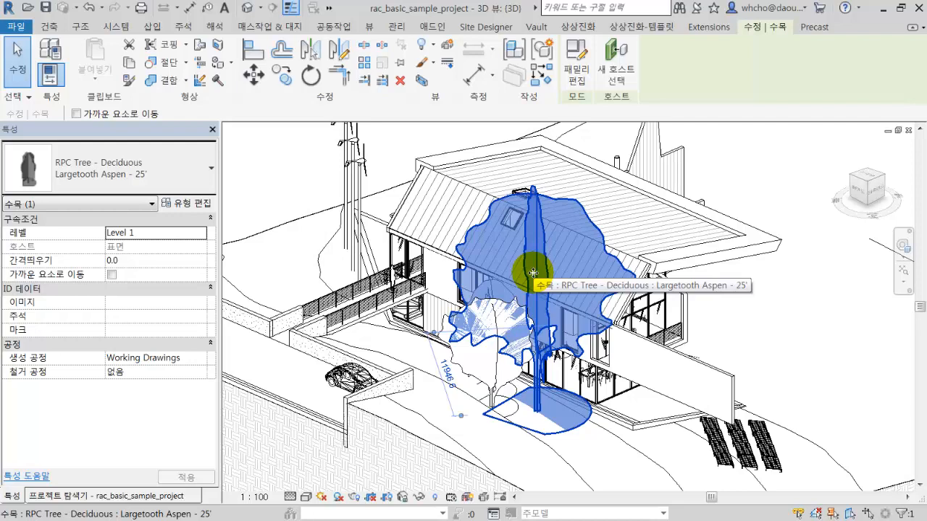
{"action": "left_click", "coordinate": [187, 203]}
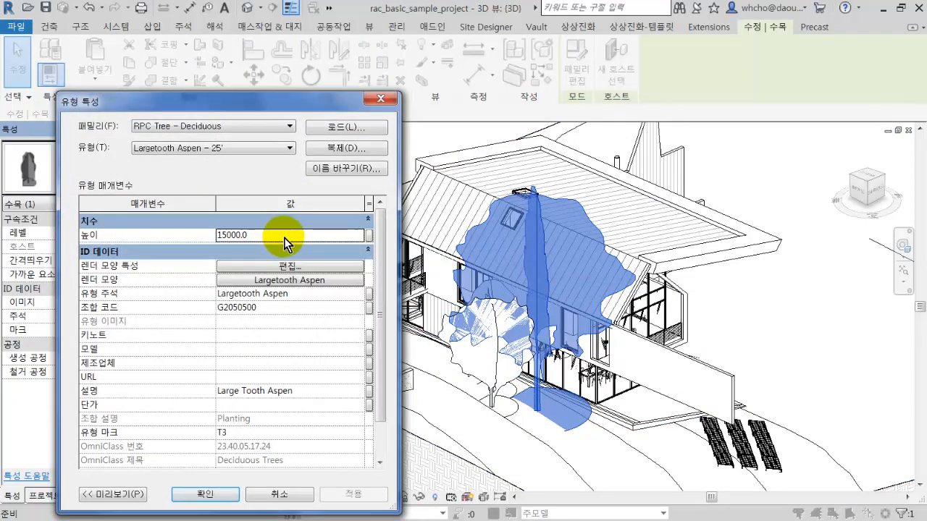
{"action": "left_click", "coordinate": [284, 237]}
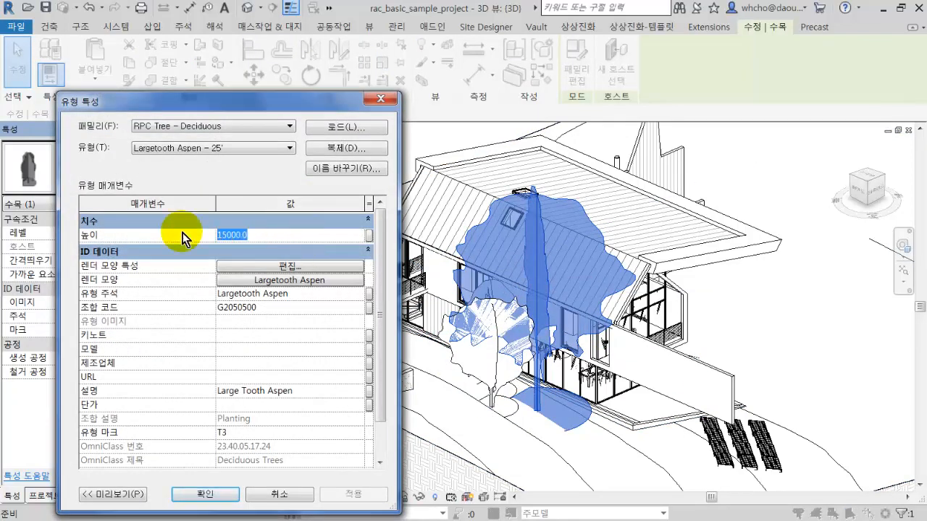
{"action": "type", "text": "20000"}
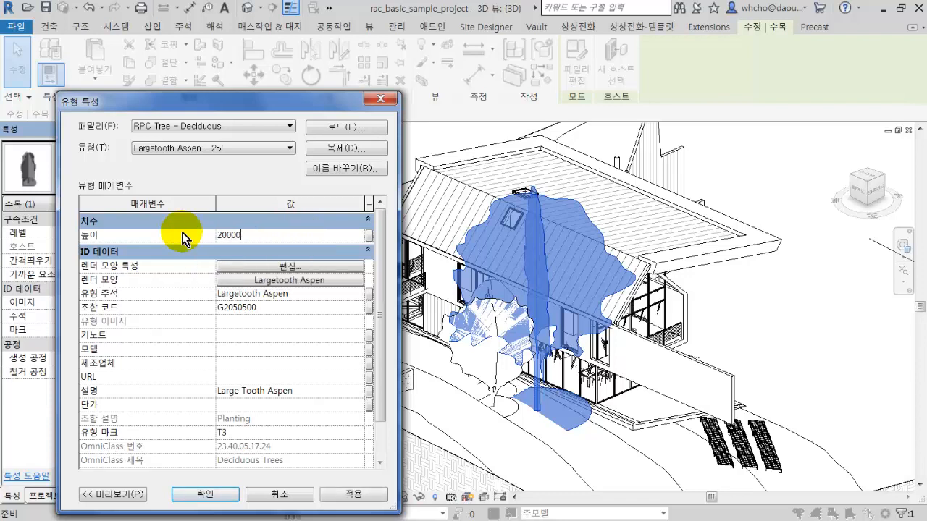
{"action": "left_click", "coordinate": [345, 495]}
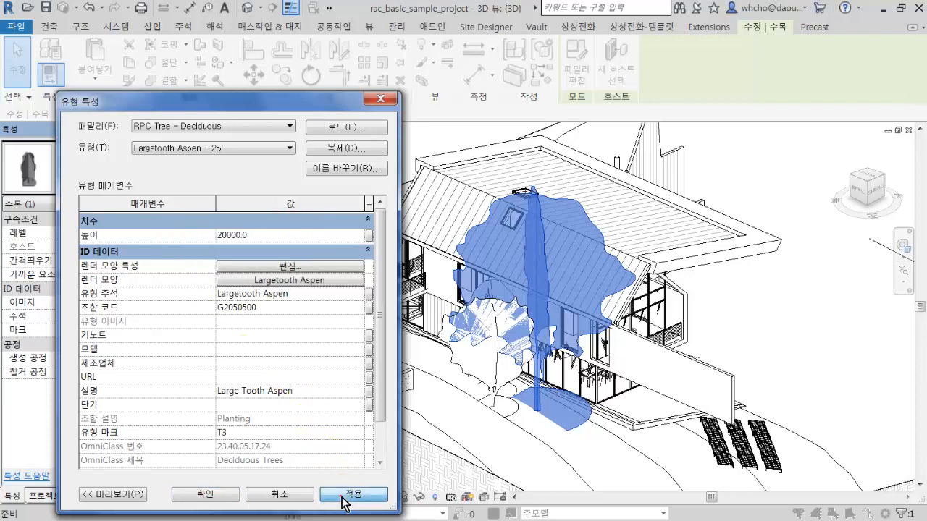
{"action": "left_click", "coordinate": [206, 494]}
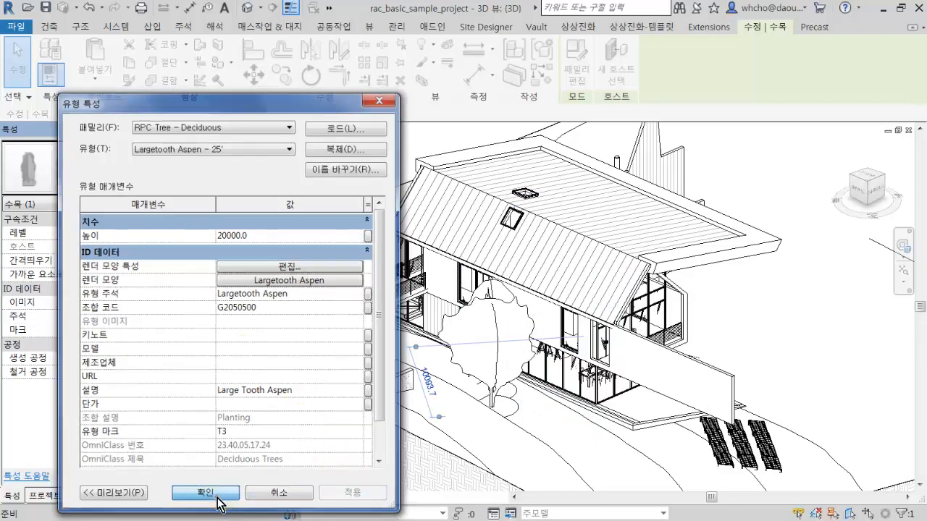
{"action": "scroll", "coordinate": [540, 371], "scroll_direction": "down", "scroll_amount": 5}
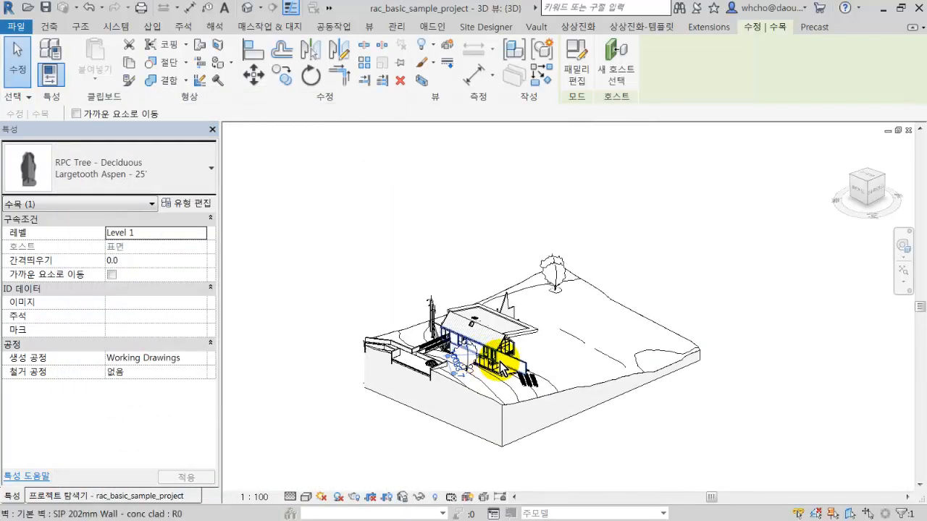
{"action": "scroll", "coordinate": [454, 350], "scroll_direction": "up", "scroll_amount": 5}
{"action": "key", "text": "Escape"}
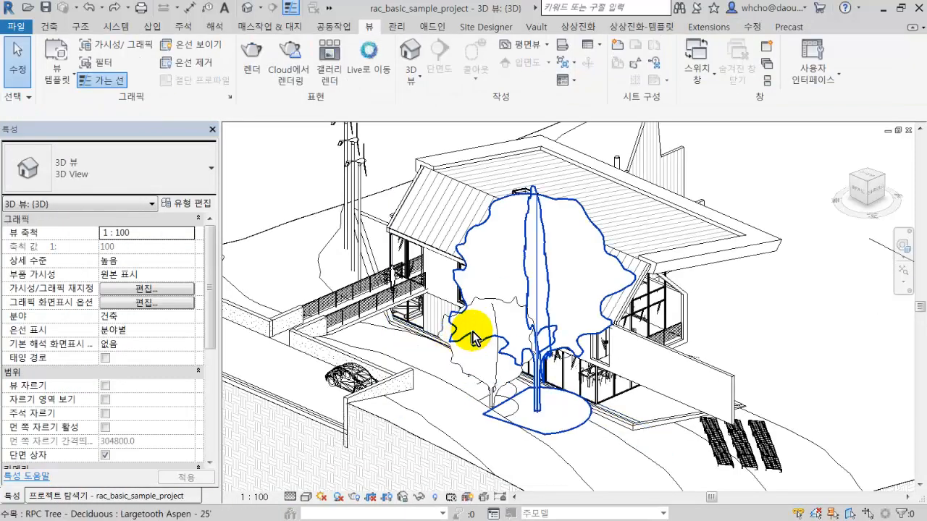
Set the height of the front Largetooth Aspen - 25' tree's type to 10000, apply it and clear the selection
{"action": "left_click", "coordinate": [490, 285]}
{"action": "left_click", "coordinate": [478, 267]}
{"action": "key", "text": "Escape"}
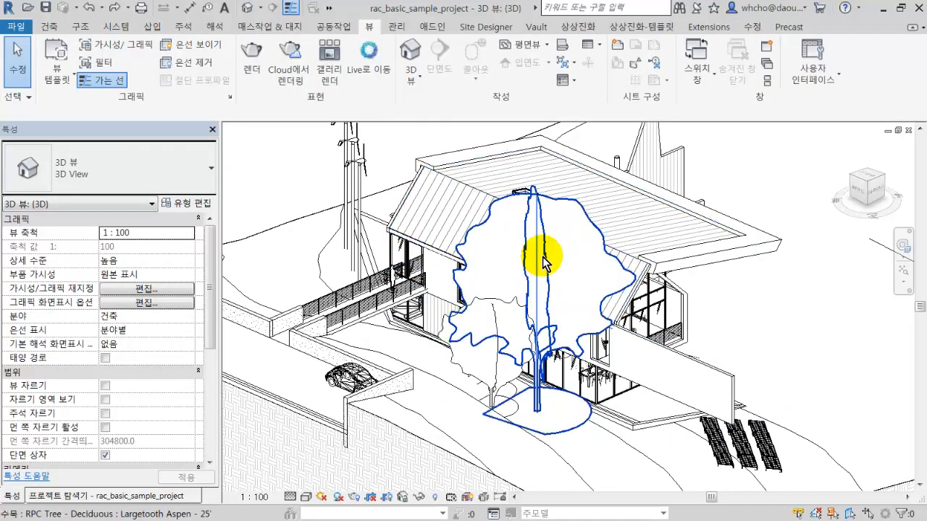
{"action": "left_click", "coordinate": [542, 256]}
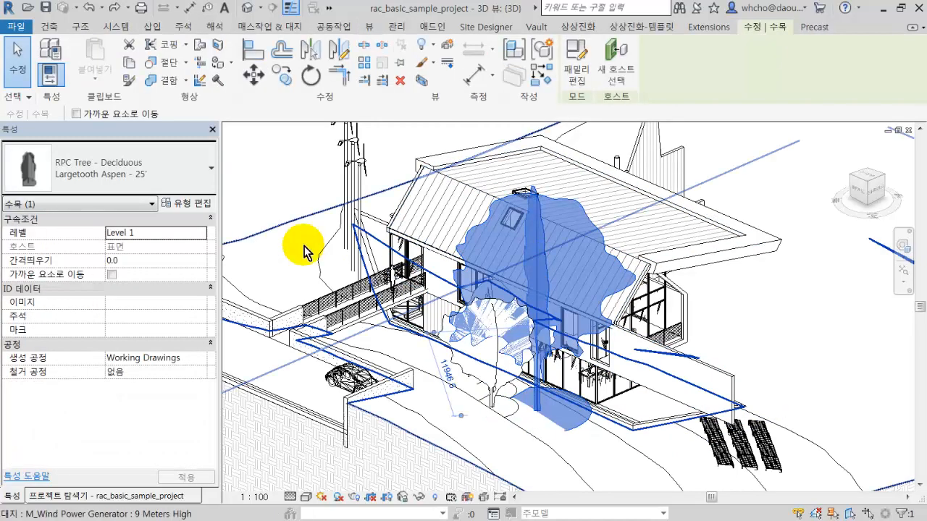
{"action": "left_click", "coordinate": [195, 204]}
{"action": "left_click", "coordinate": [258, 232]}
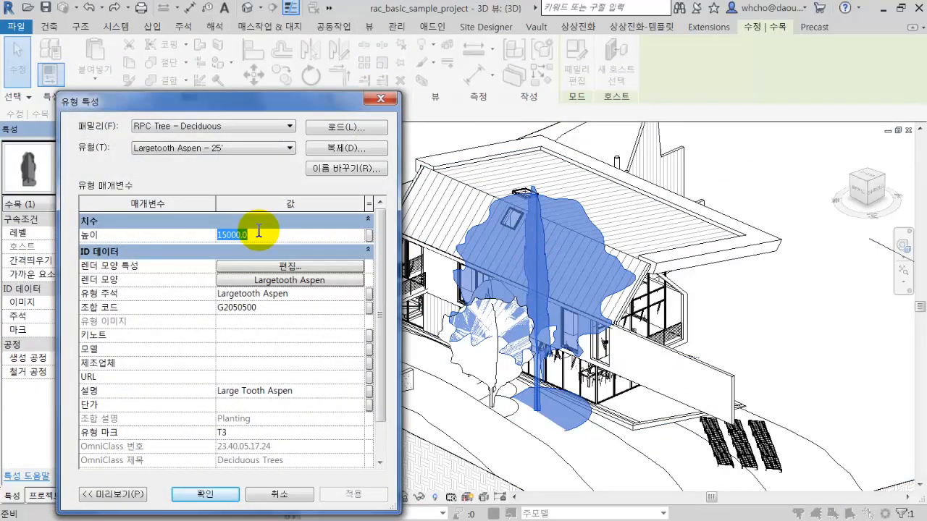
{"action": "type", "text": "10000"}
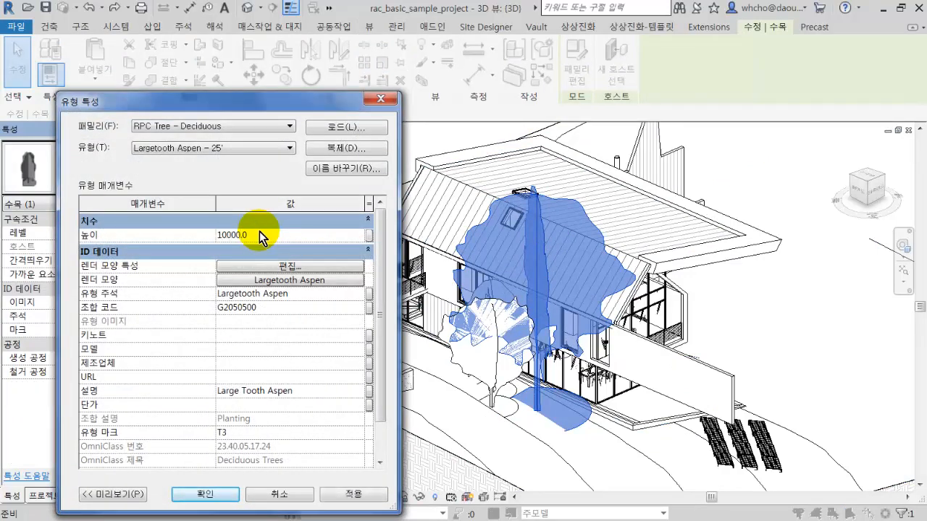
{"action": "left_click", "coordinate": [337, 496]}
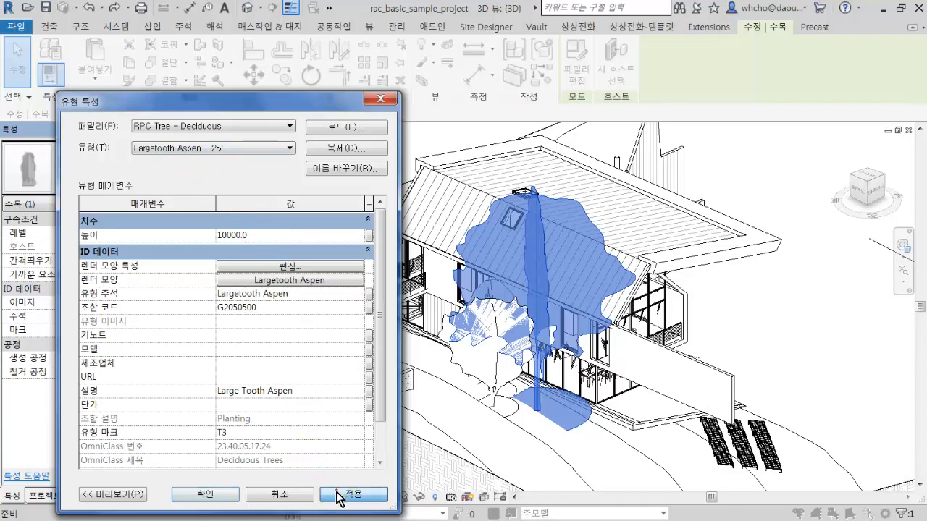
{"action": "left_click", "coordinate": [192, 495]}
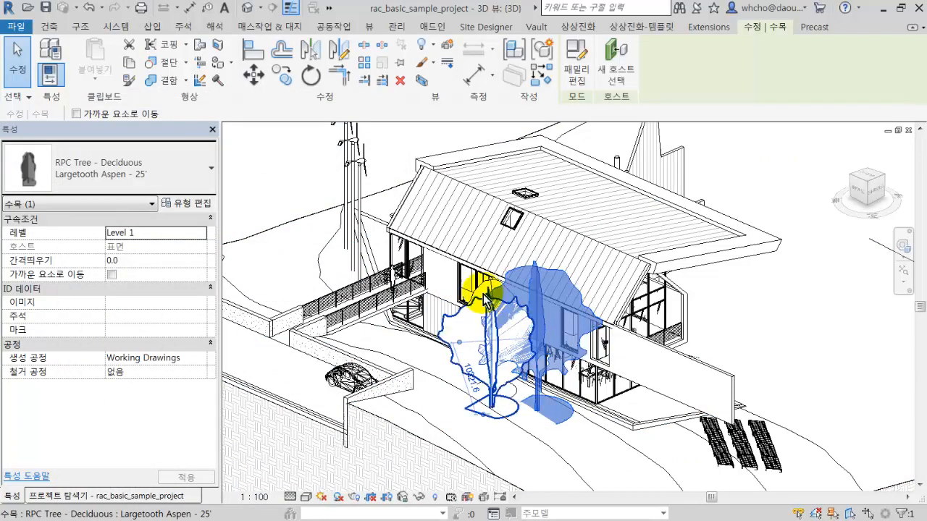
{"action": "key", "text": "Escape"}
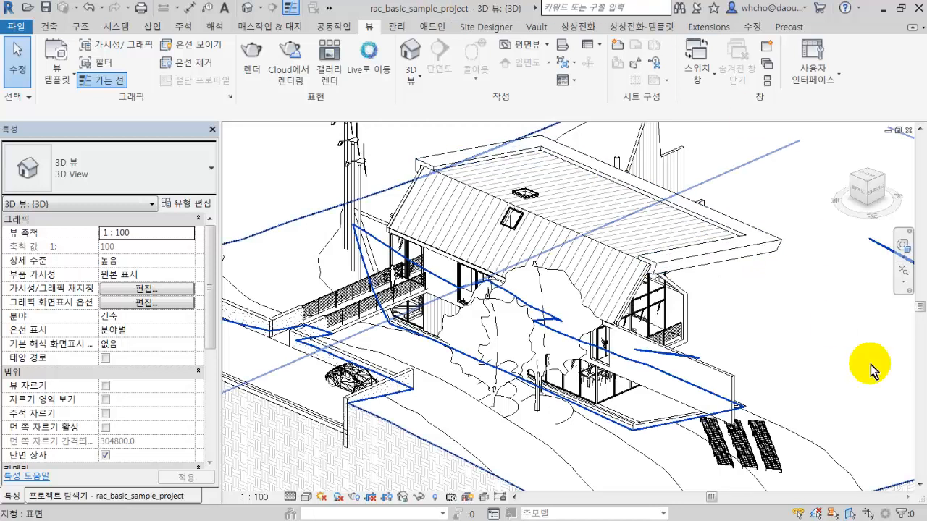
Select the metal panel roof, a railing, the tree and the concrete retaining wall in turn to compare their categories and properties
{"action": "left_click", "coordinate": [434, 203]}
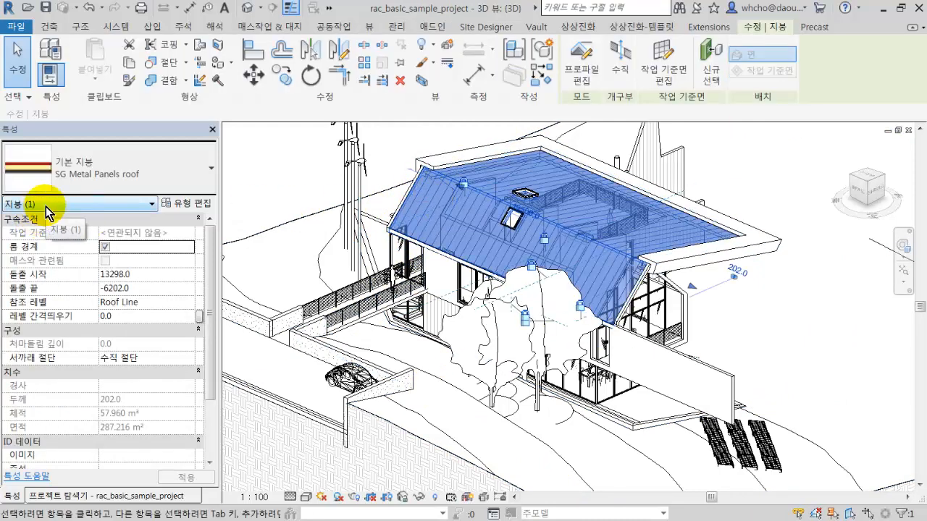
{"action": "left_click", "coordinate": [373, 297]}
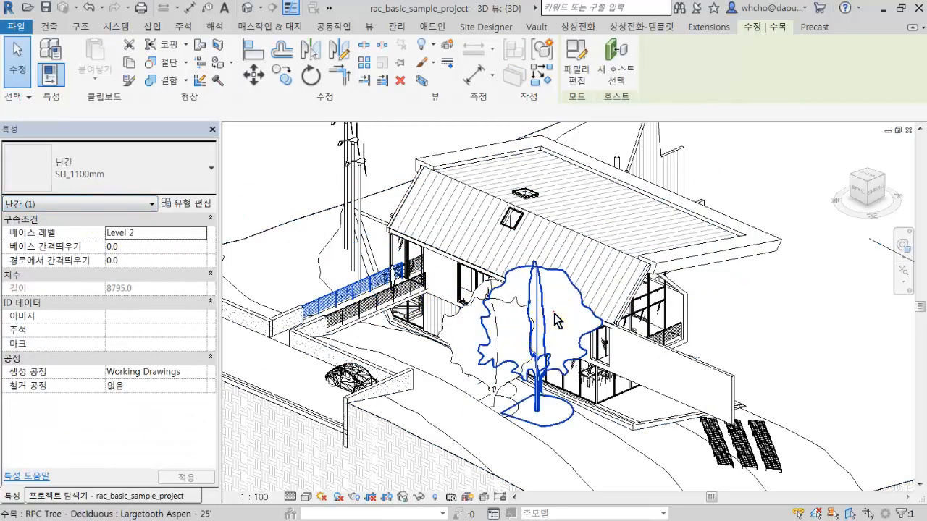
{"action": "left_click", "coordinate": [548, 333]}
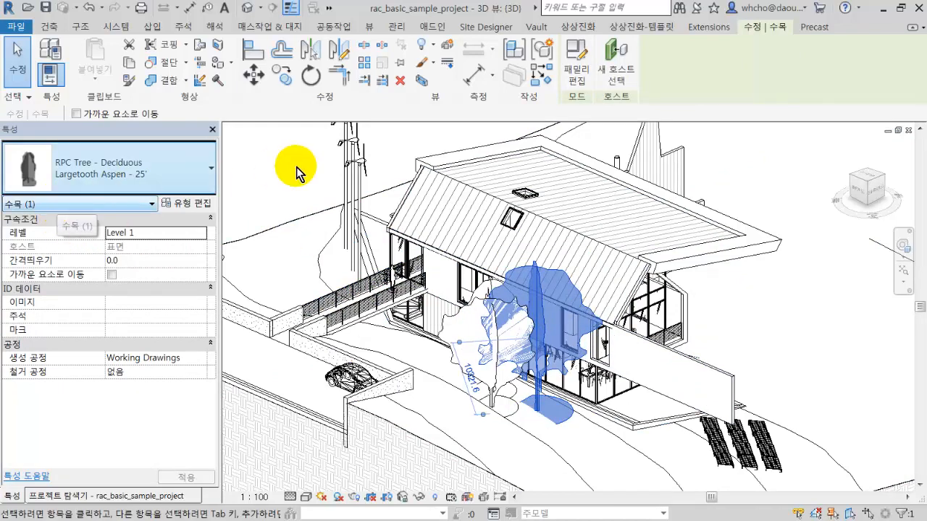
{"action": "left_click", "coordinate": [393, 385]}
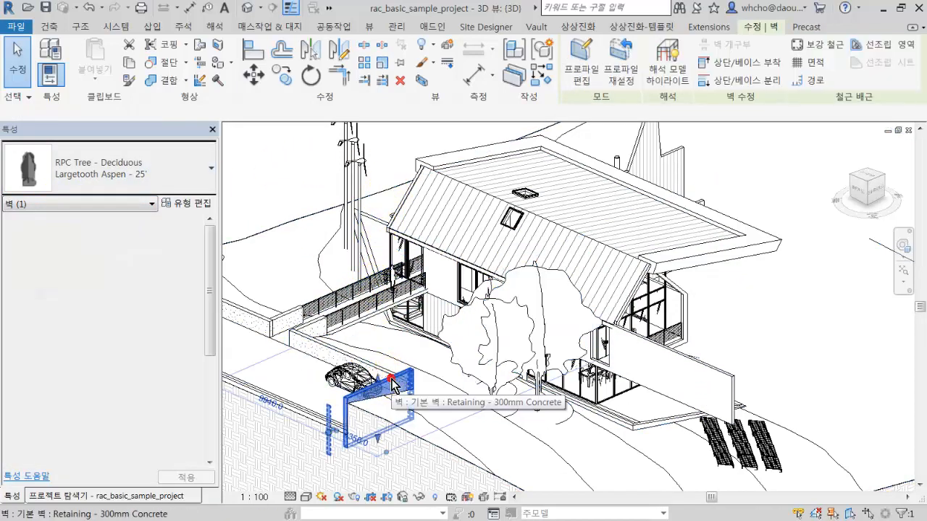